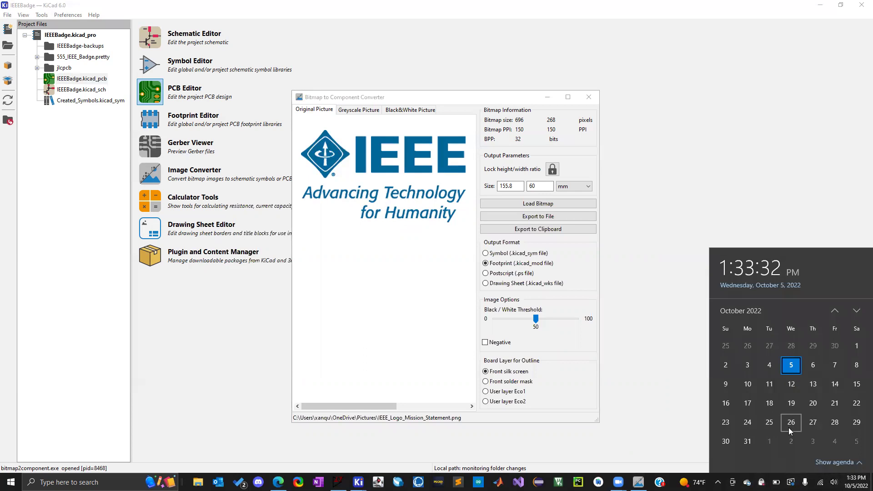
Close the Bitmap to Component Converter and return to the badge board in the PCB Editor.
click(660, 258)
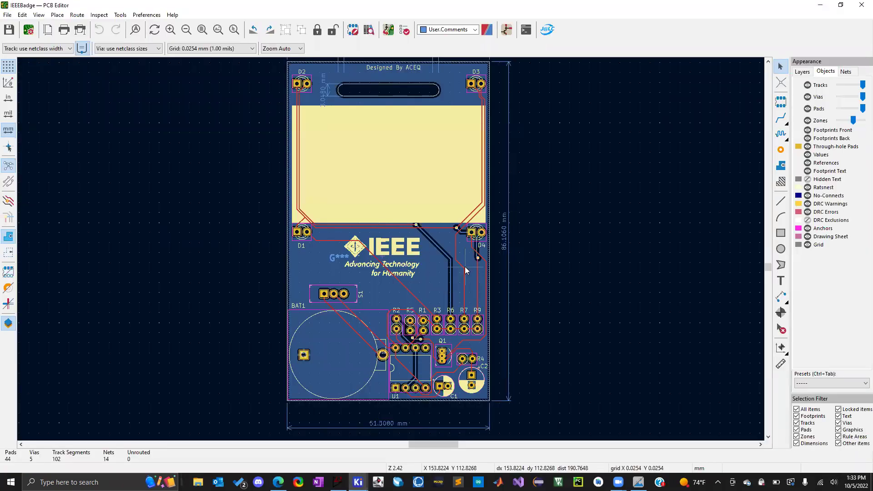
click(820, 5)
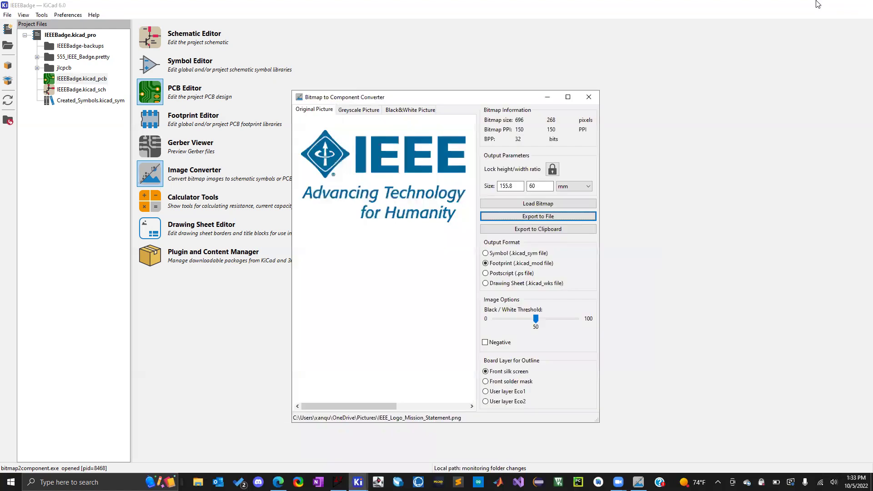
click(817, 4)
click(589, 97)
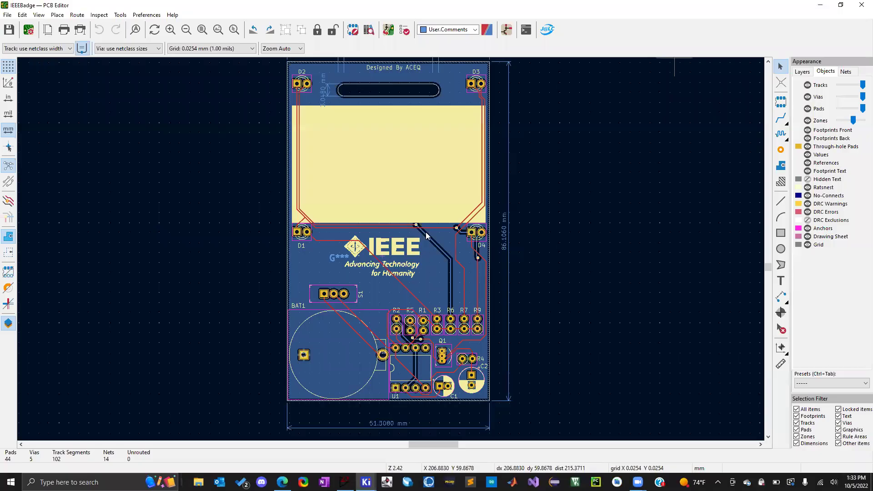
Add a global footprint library entry nicknamed IEEE_LOGO_TEST in the footprint library manager.
click(146, 15)
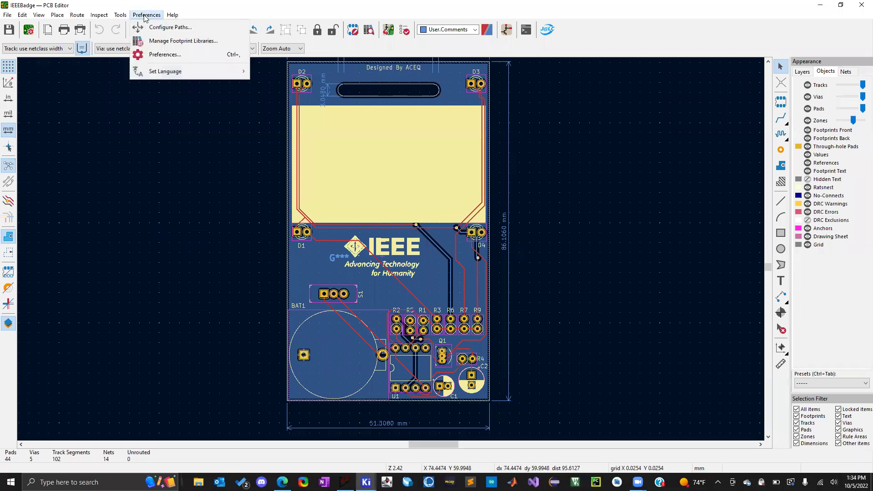
click(164, 41)
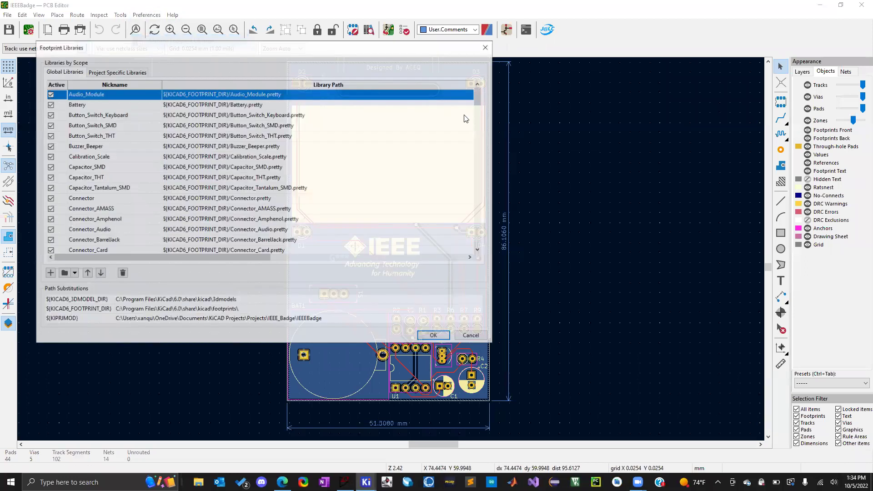
drag(480, 100, 479, 239)
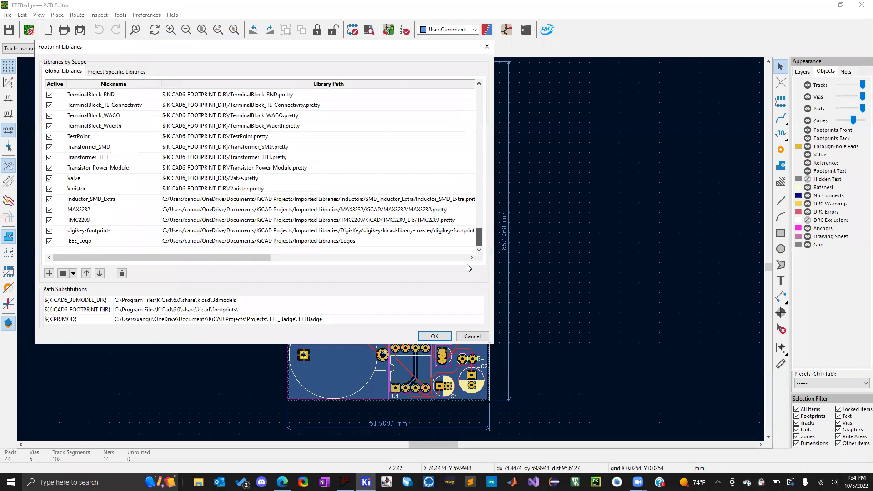
double_click(77, 241)
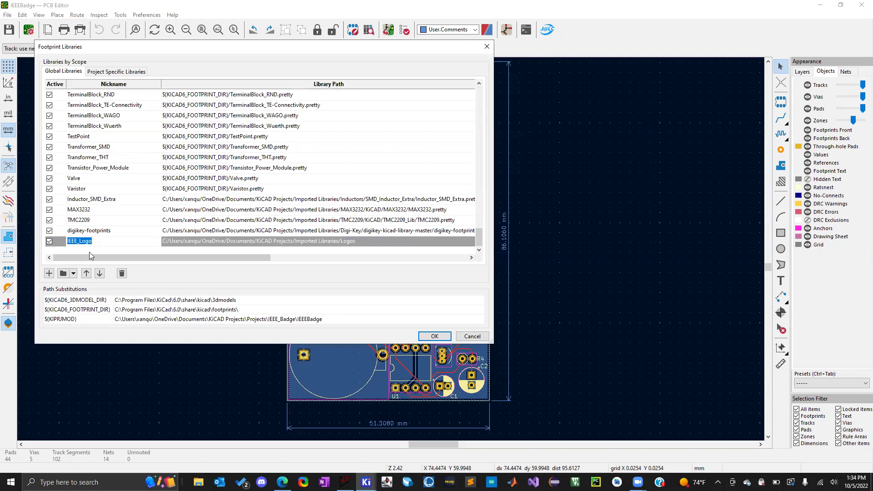
click(48, 275)
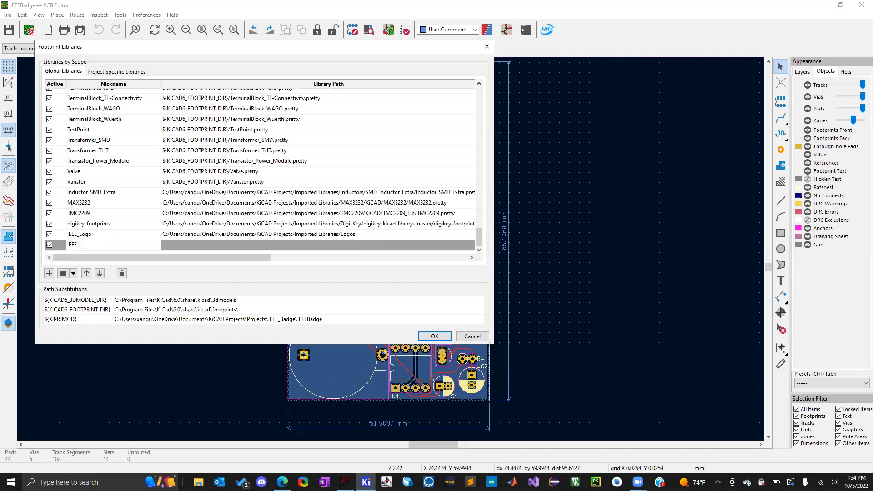
text(TES)
key(Return)
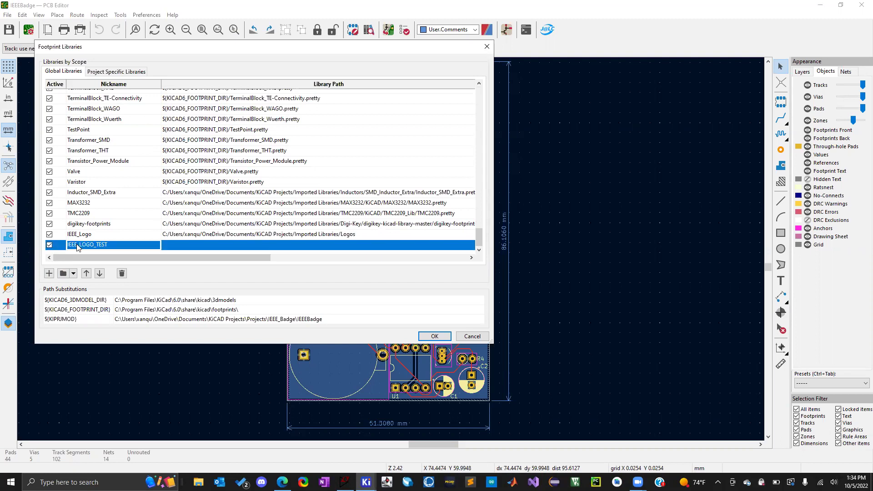
Set the library path of IEEE_LOGO_TEST to the Logos folder inside Imported Libraries.
click(185, 248)
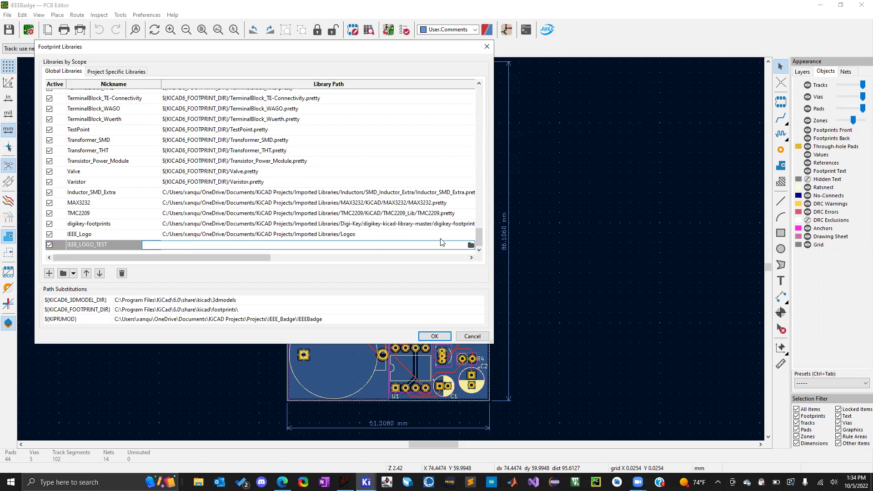
click(470, 245)
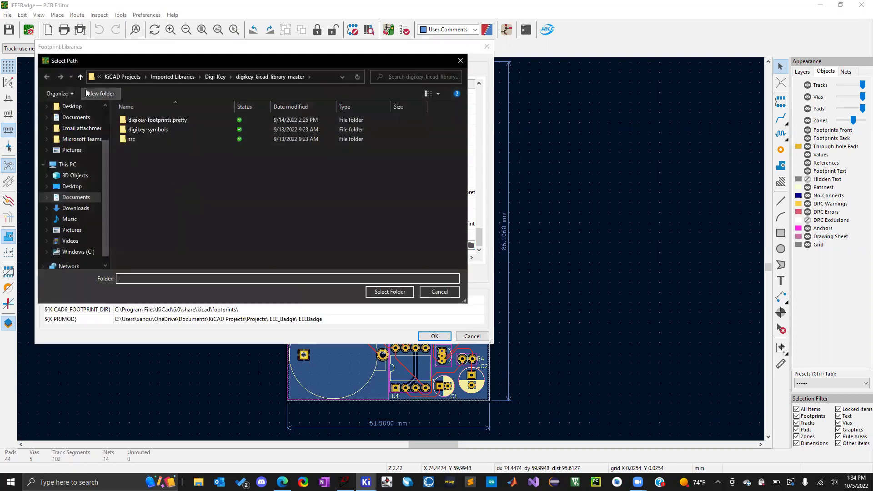
click(81, 77)
click(81, 77)
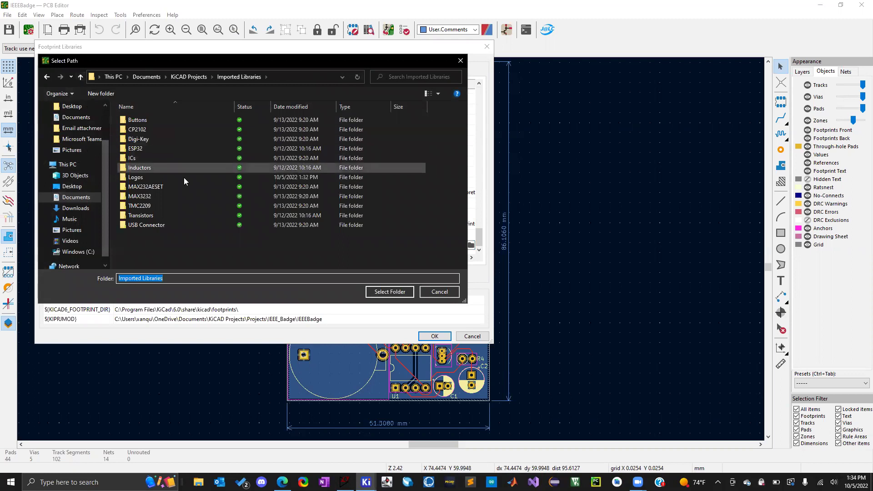
double_click(130, 179)
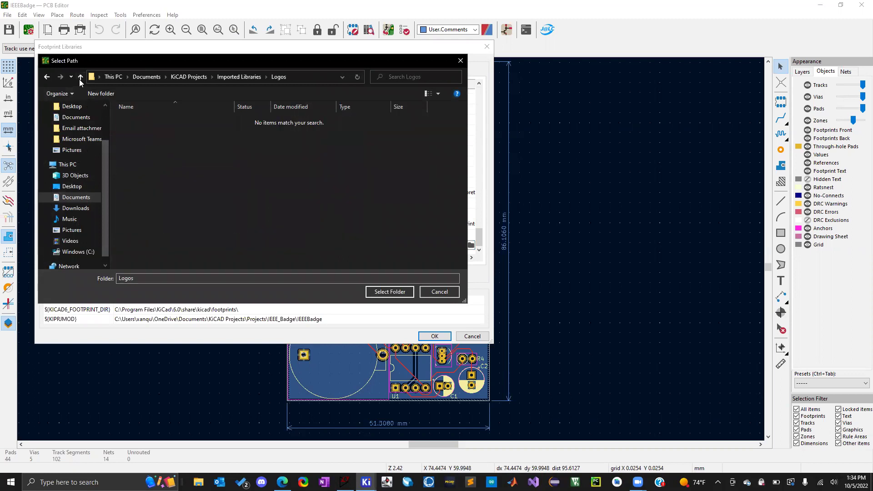
click(80, 77)
click(136, 179)
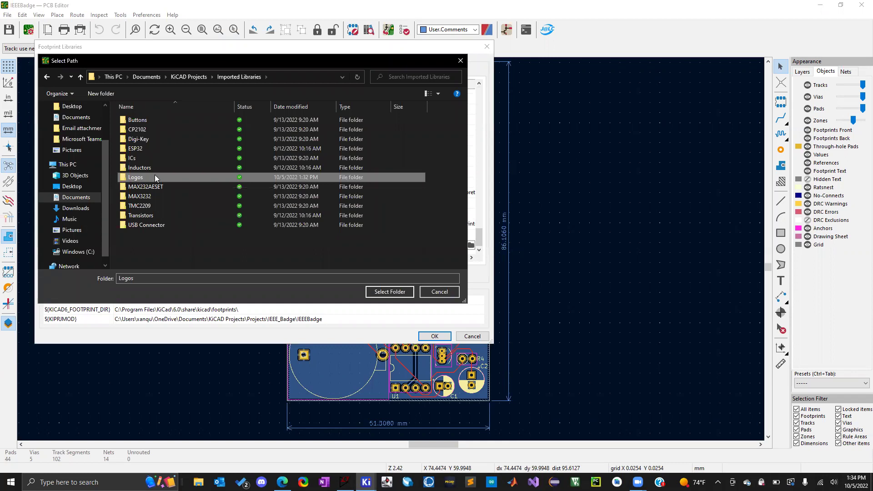
click(388, 292)
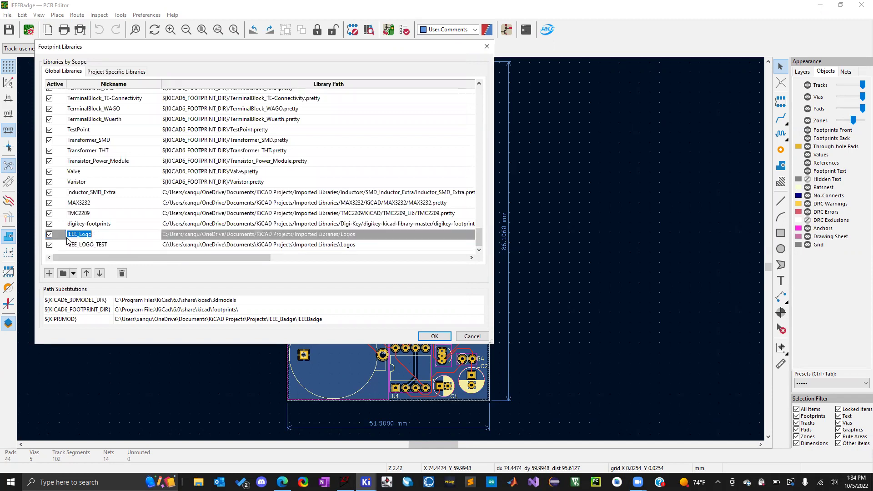
Remove the IEEE_LOGO_TEST entry from the global footprint libraries and accept the library list.
click(118, 247)
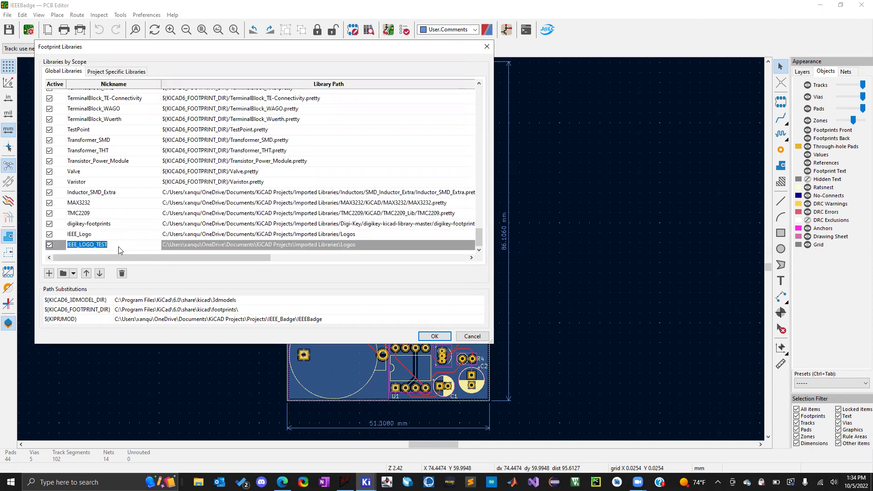
click(122, 273)
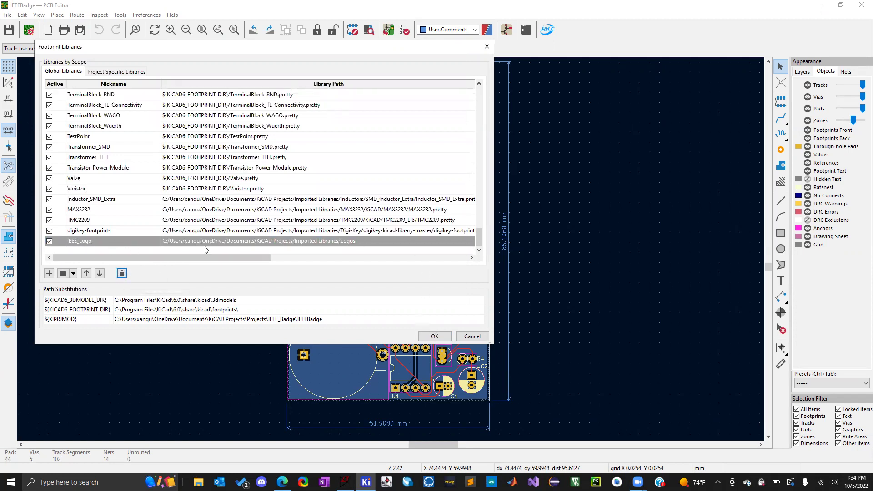
click(433, 336)
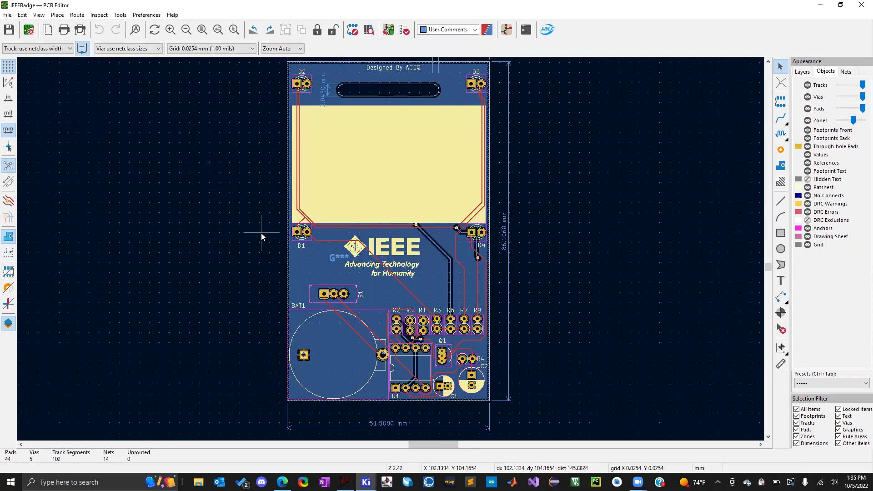
Start adding a footprint to the board and browse the library list for the IEEE_Logo library.
scroll(336, 295, up, 5)
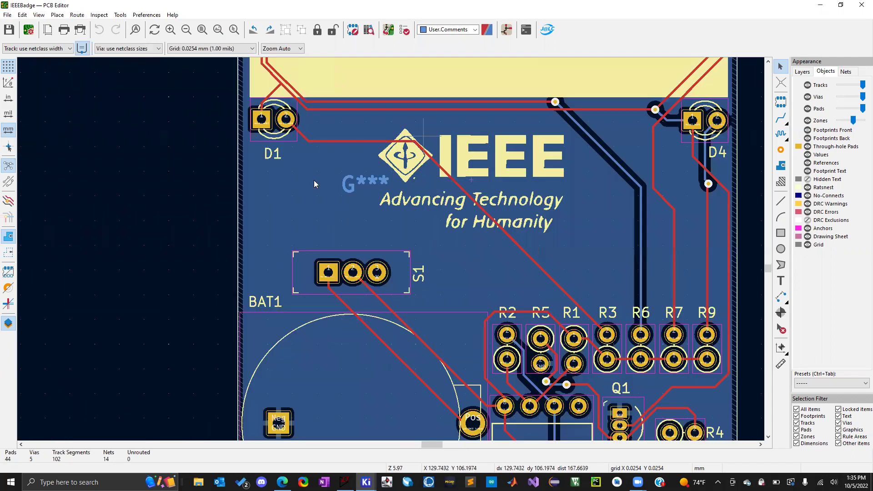
scroll(390, 249, down, 1)
scroll(390, 249, down, 1)
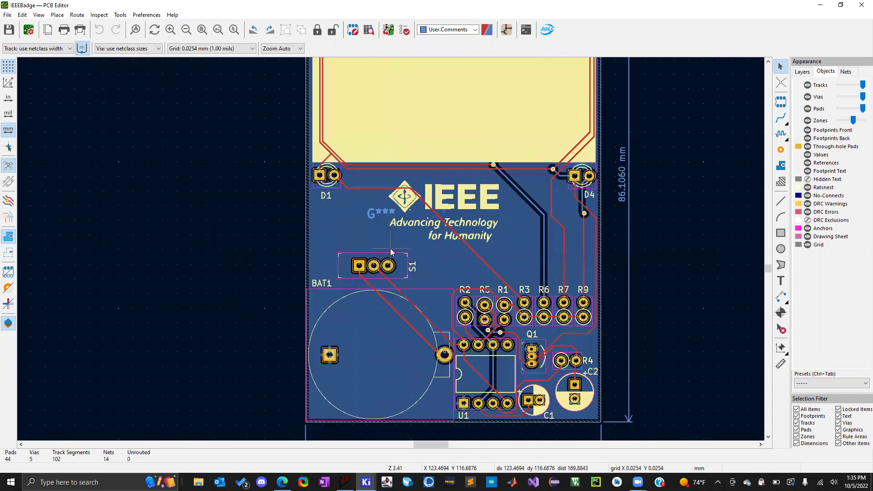
scroll(390, 248, up, 2)
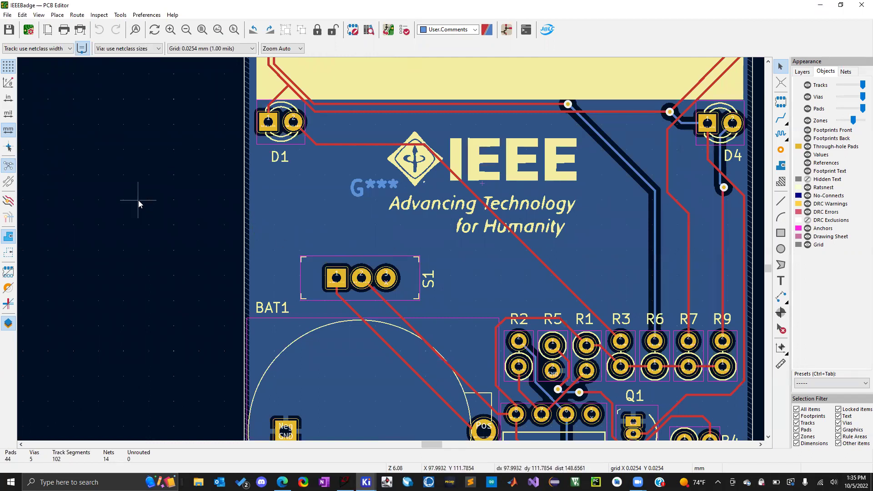
key(a)
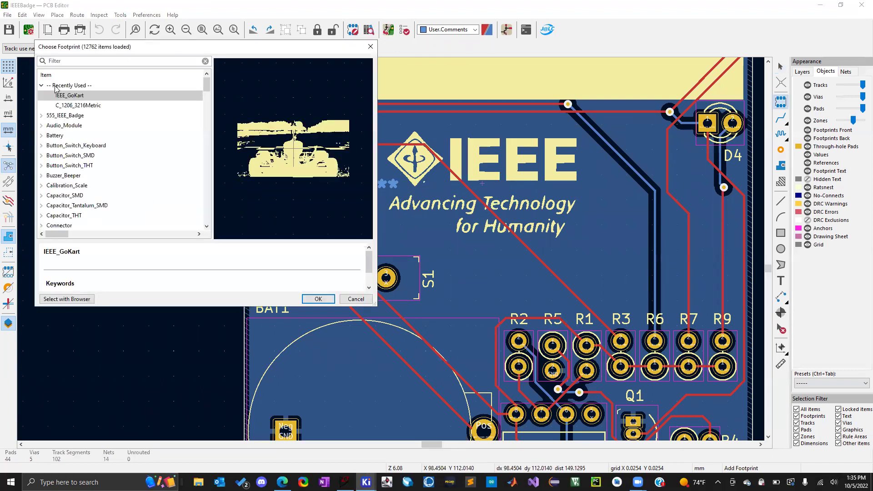
click(72, 107)
click(59, 97)
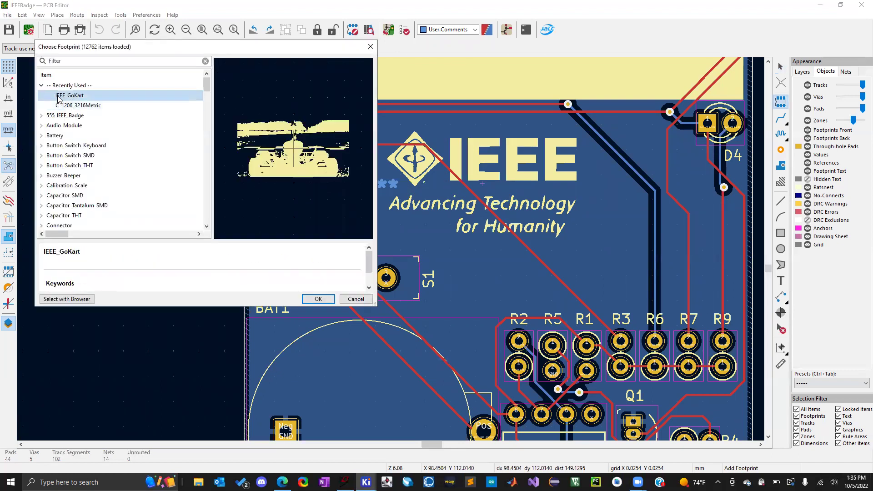
scroll(94, 195, down, 1)
scroll(95, 195, down, 15)
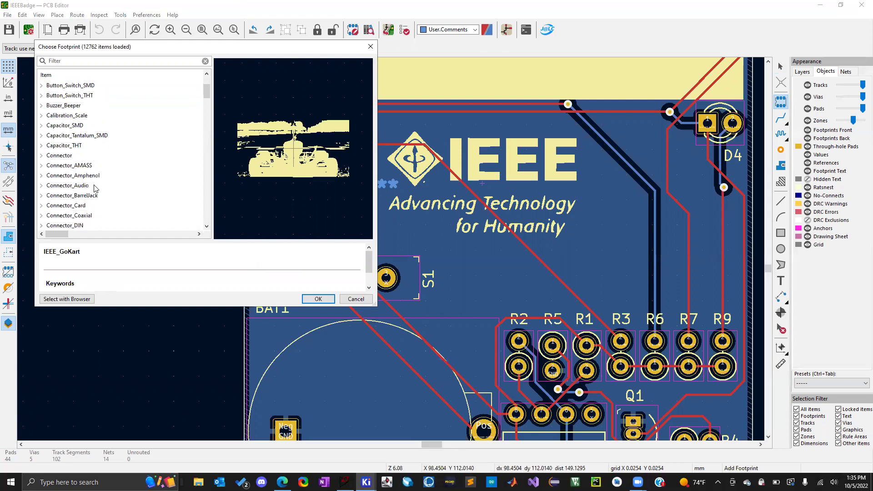
scroll(94, 189, up, 6)
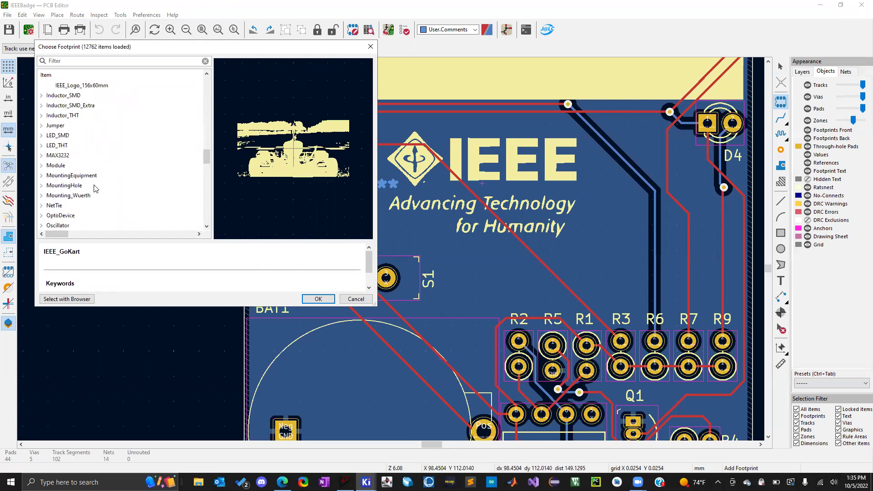
scroll(100, 106, up, 7)
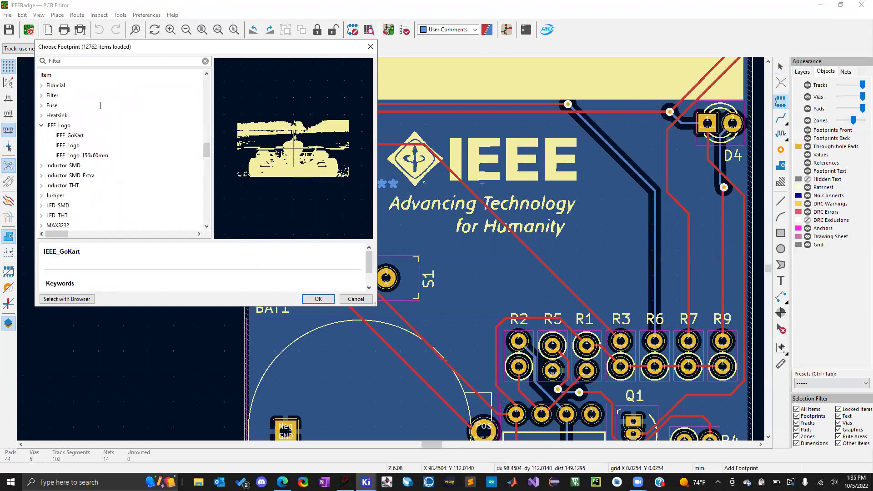
Compare the previews of the IEEE_Logo and IEEE_Logo_156x60mm footprints in the IEEE_Logo library.
click(48, 125)
click(79, 146)
click(78, 155)
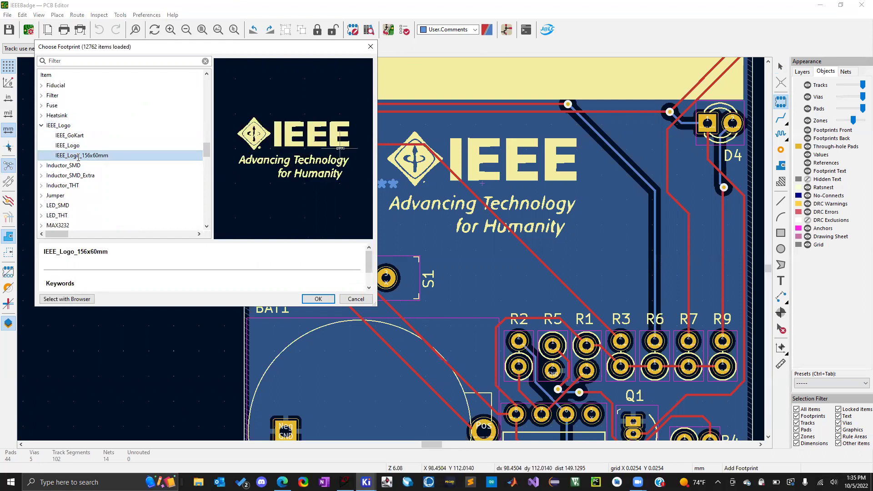
click(79, 144)
click(80, 155)
click(81, 146)
click(81, 155)
Try the IEEE_Logo_156x60mm footprint over the board to compare its size with the badge, then cancel its placement.
double_click(81, 155)
scroll(235, 155, down, 2)
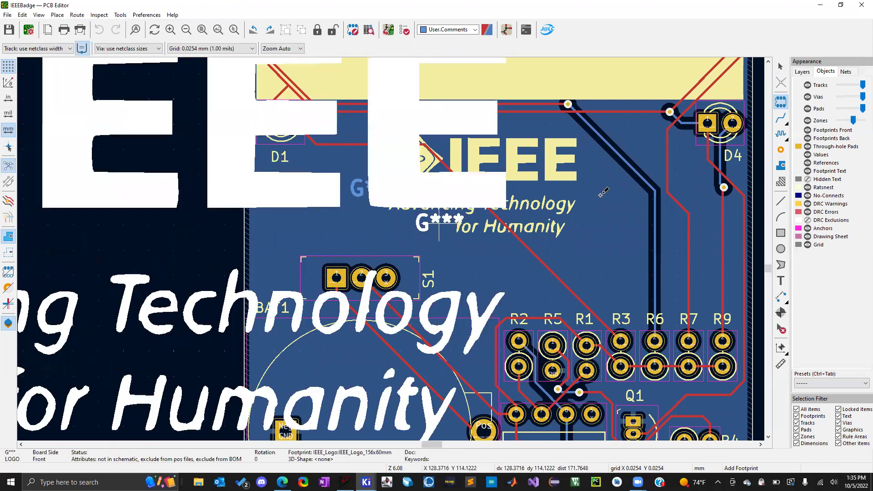
scroll(390, 246, down, 2)
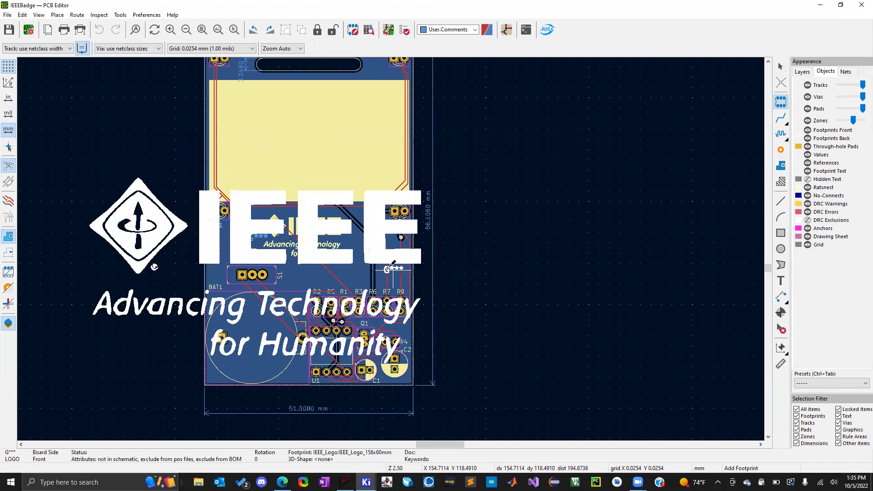
scroll(390, 246, down, 1)
scroll(390, 246, up, 2)
scroll(381, 273, down, 1)
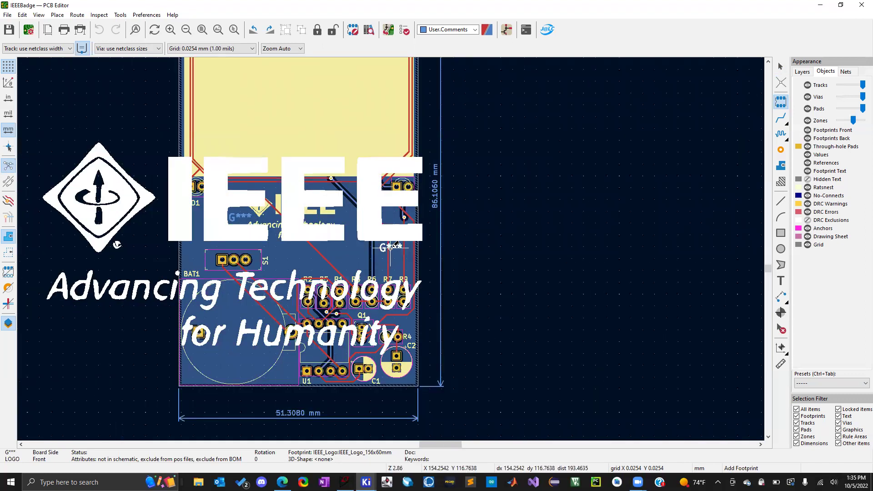
key(Escape)
key(Escape)
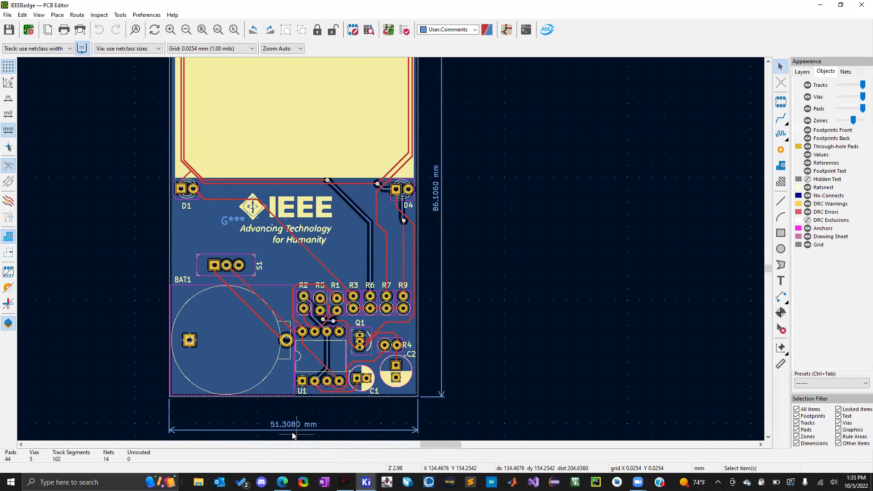
Try the IEEE_Logo footprint from the IEEE_Logo library over the logo already on the badge, then cancel its placement.
click(281, 208)
click(124, 238)
key(a)
click(138, 229)
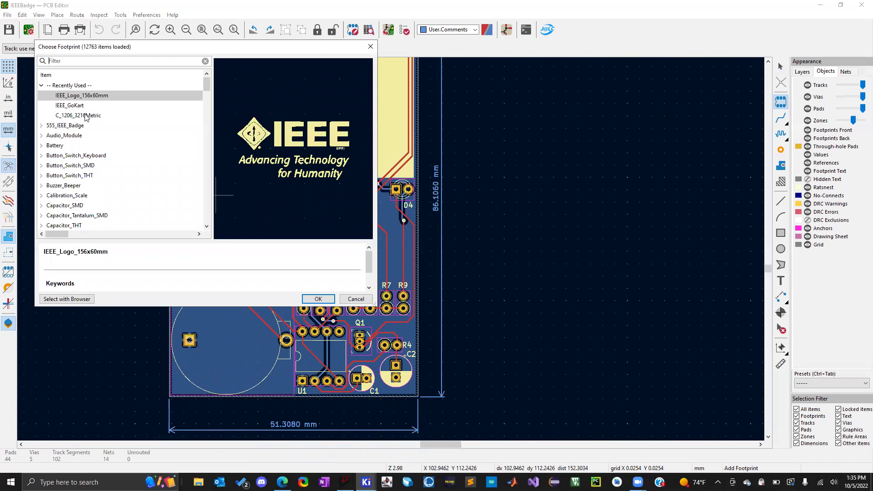
scroll(90, 118, down, 20)
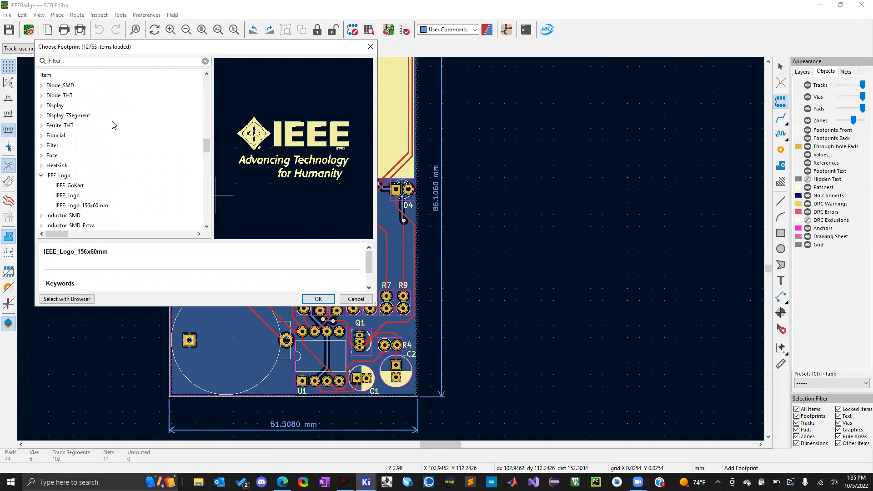
scroll(113, 125, up, 3)
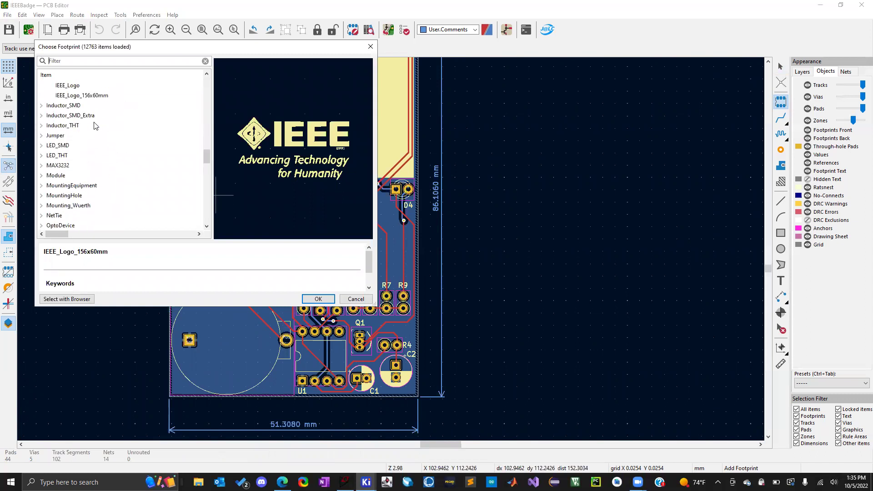
click(68, 86)
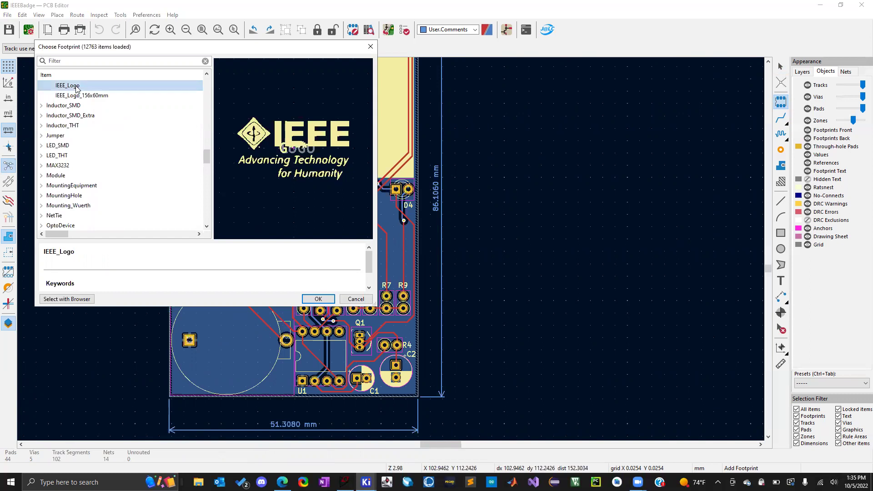
click(318, 299)
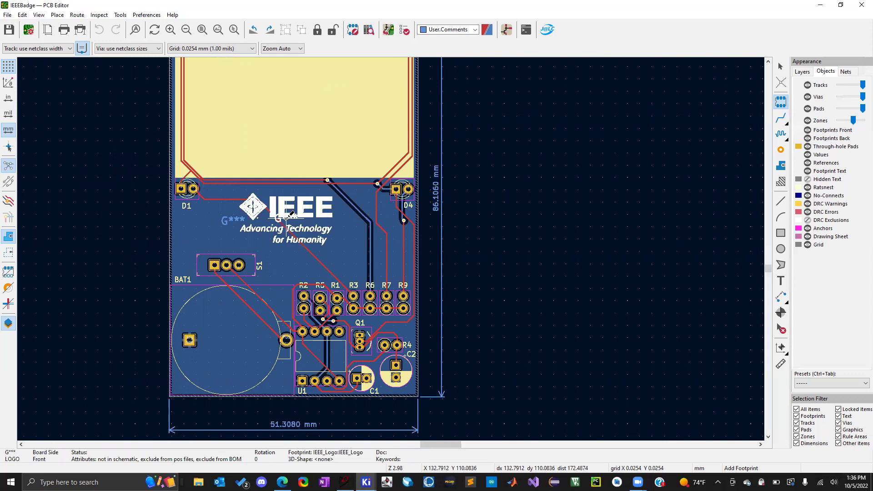
click(290, 214)
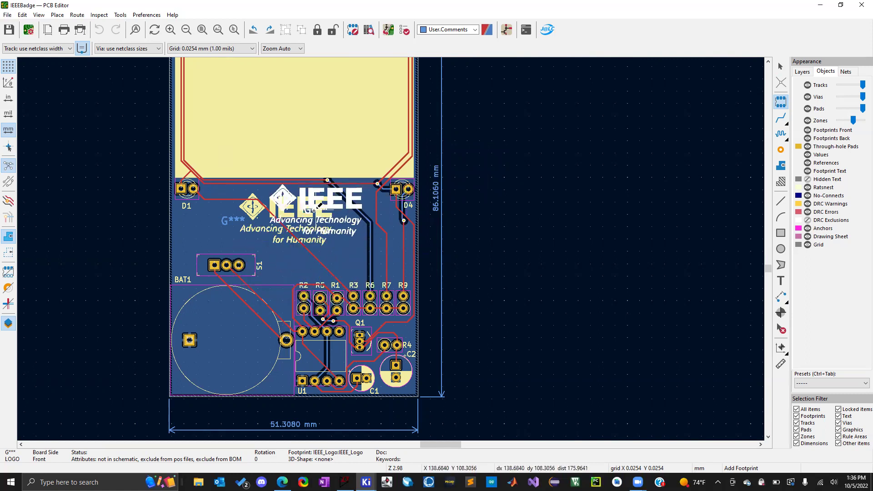
key(Escape)
key(Escape)
Change the board side of the badge's existing IEEE logo footprint to Back.
click(303, 217)
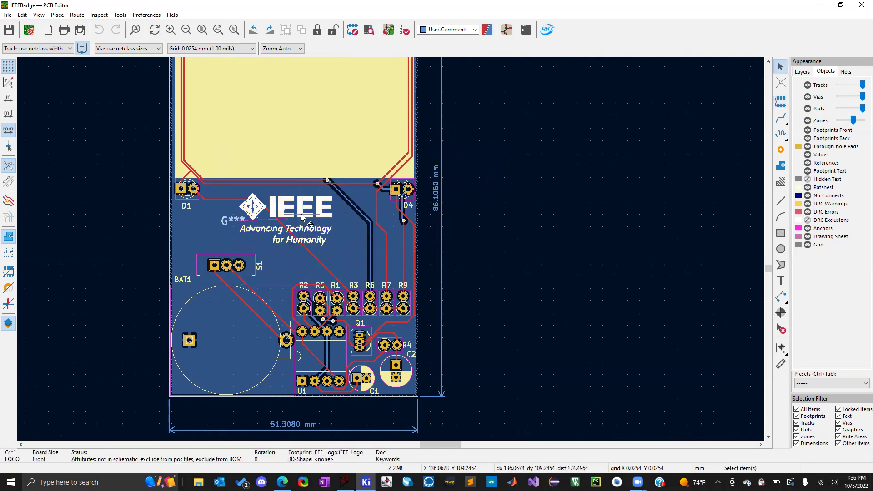
double_click(301, 215)
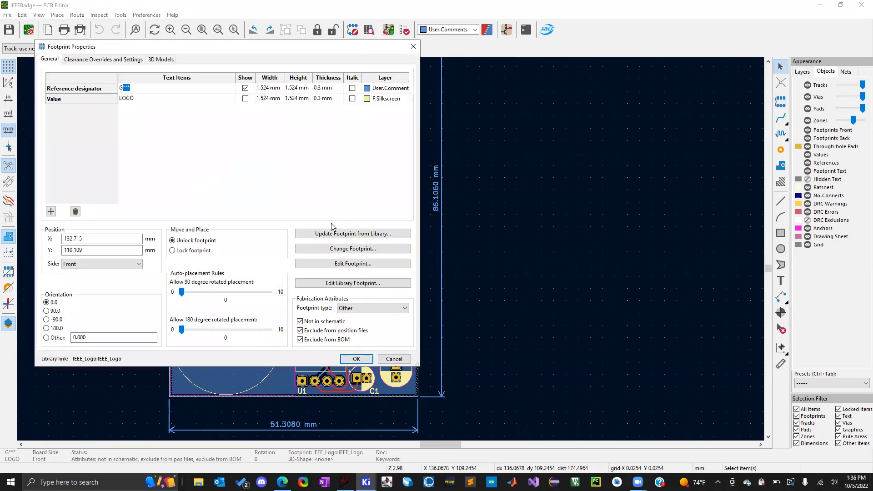
click(135, 280)
click(364, 359)
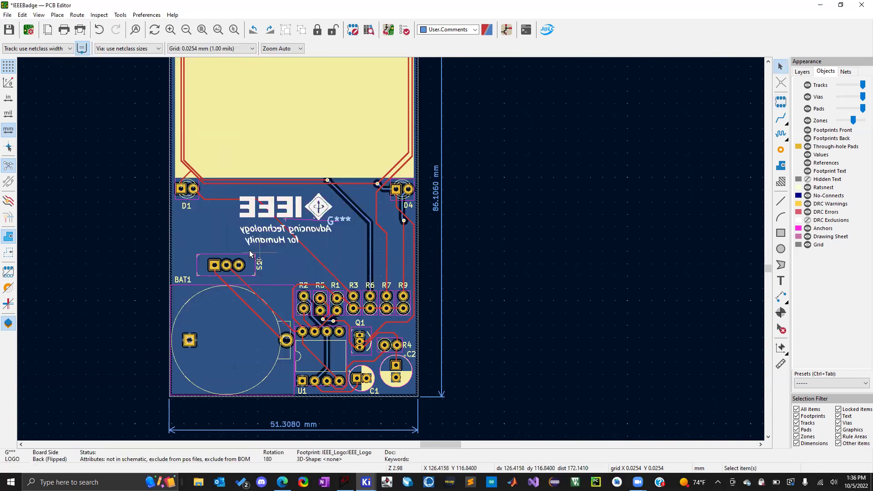
click(629, 228)
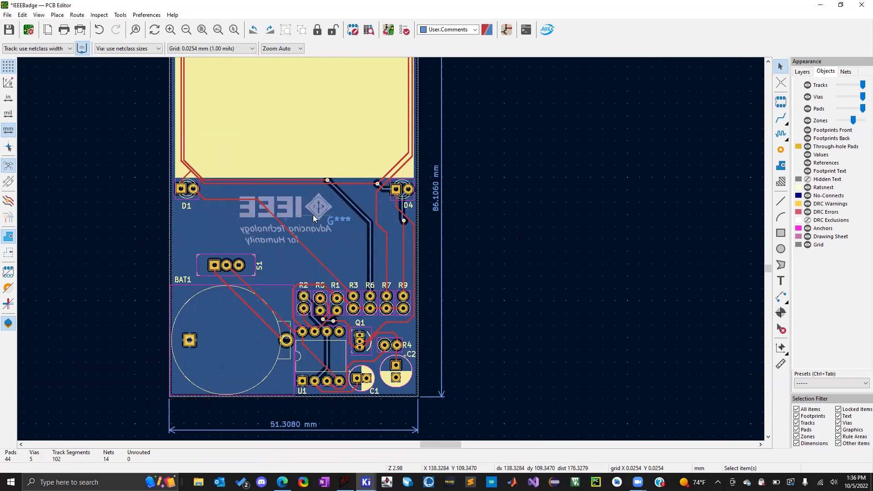
Change the IEEE logo footprint's board side back to Front in its properties.
scroll(390, 248, up, 3)
scroll(390, 248, up, 1)
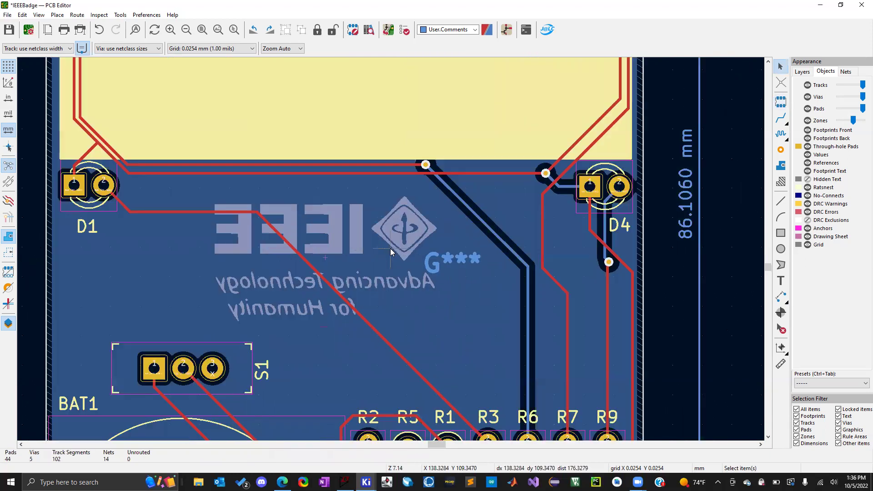
click(412, 236)
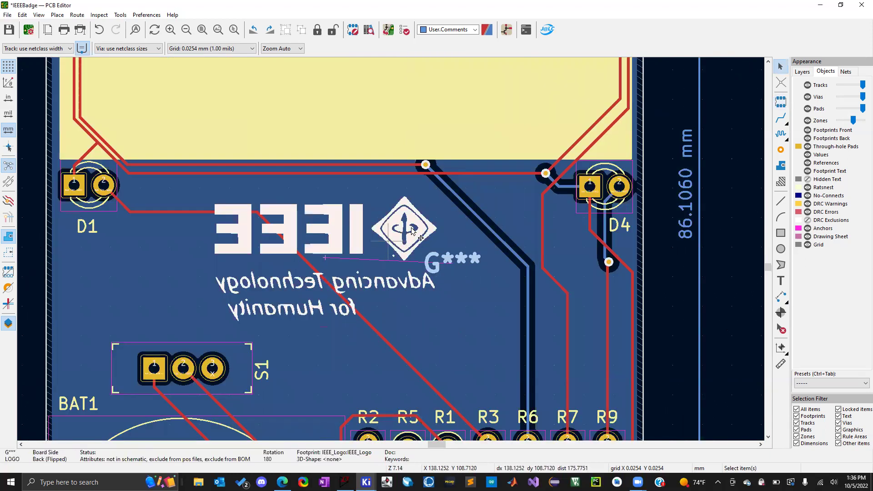
double_click(364, 254)
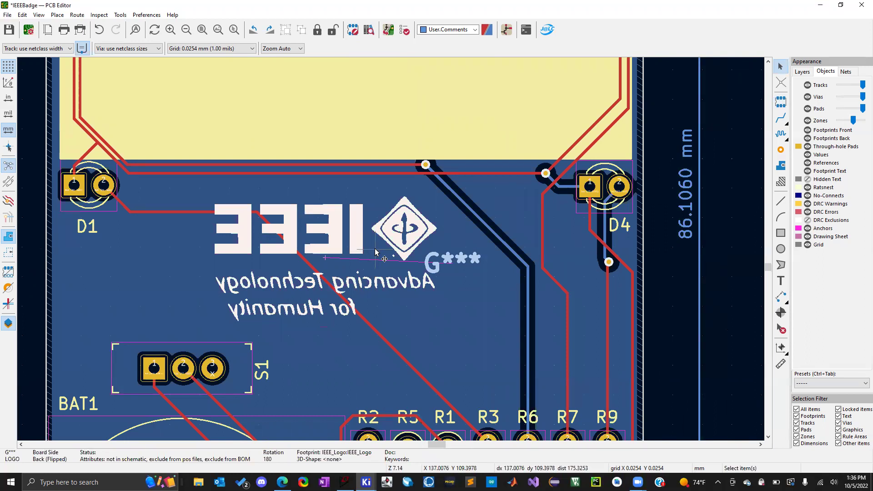
click(119, 264)
click(109, 273)
click(355, 360)
scroll(406, 330, down, 2)
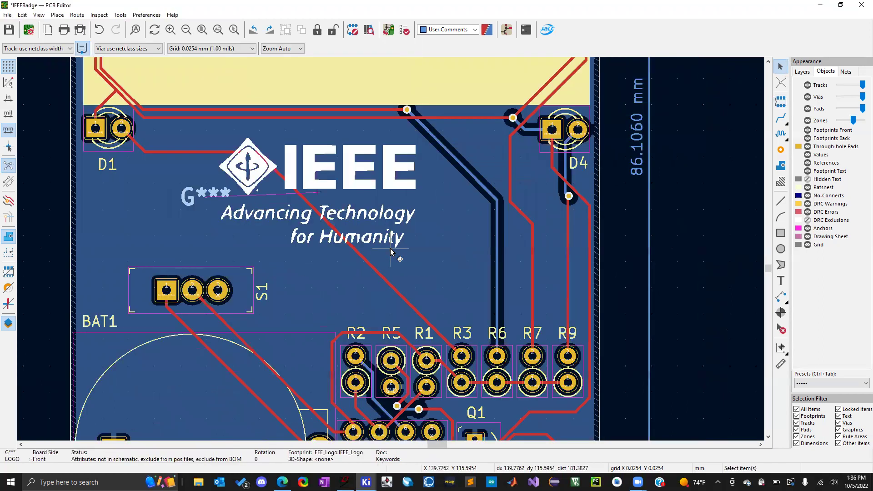
Add a second IEEE_Logo footprint to the board, placed directly over the existing front logo.
key(a)
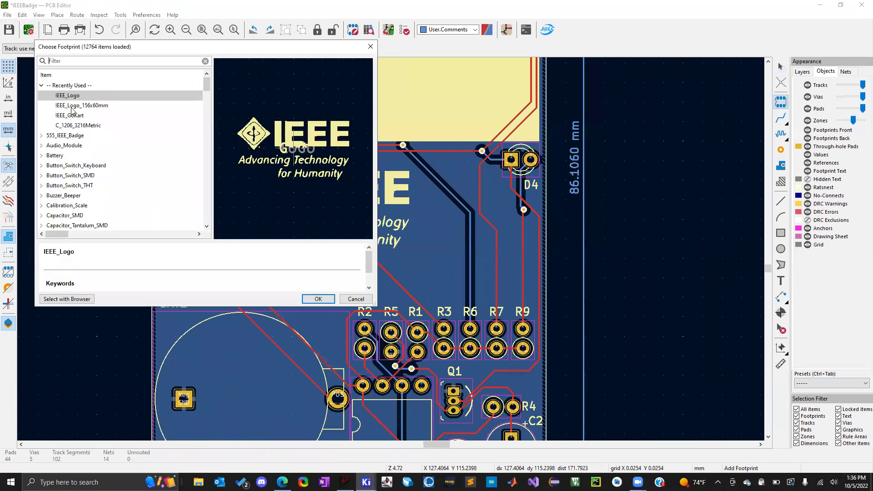
click(76, 99)
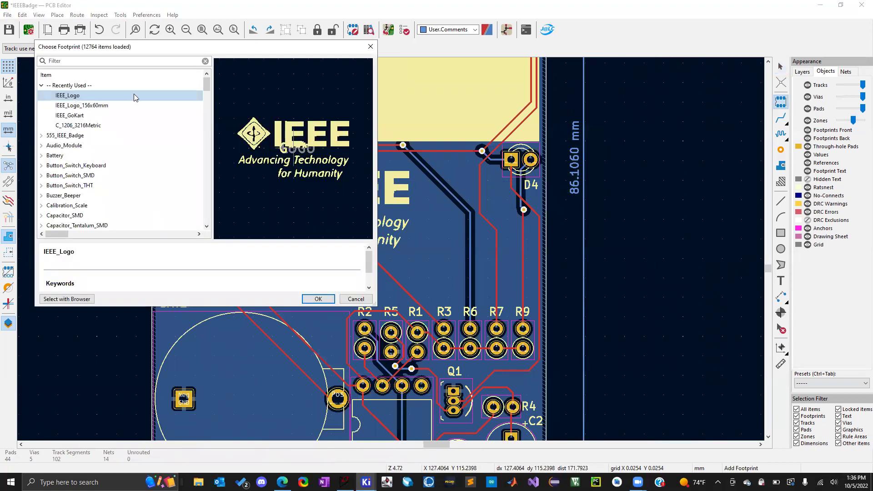
click(70, 106)
key(Down)
key(Down)
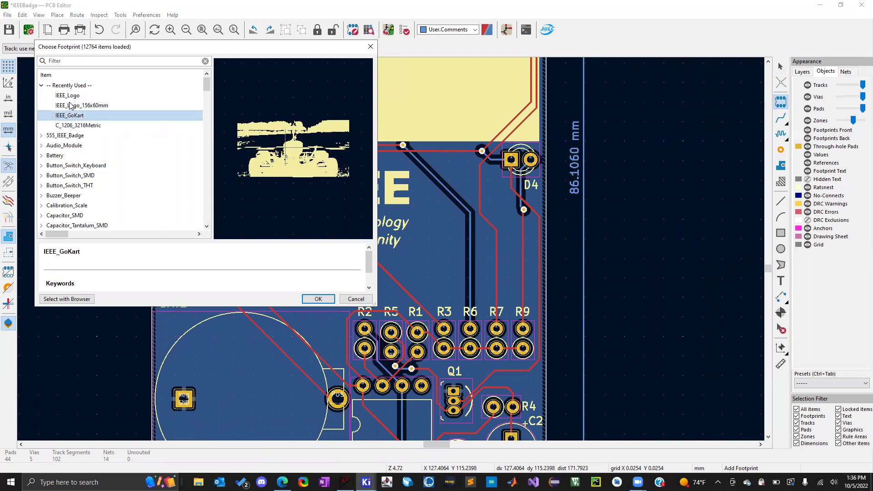
key(Up)
key(Up)
key(Up)
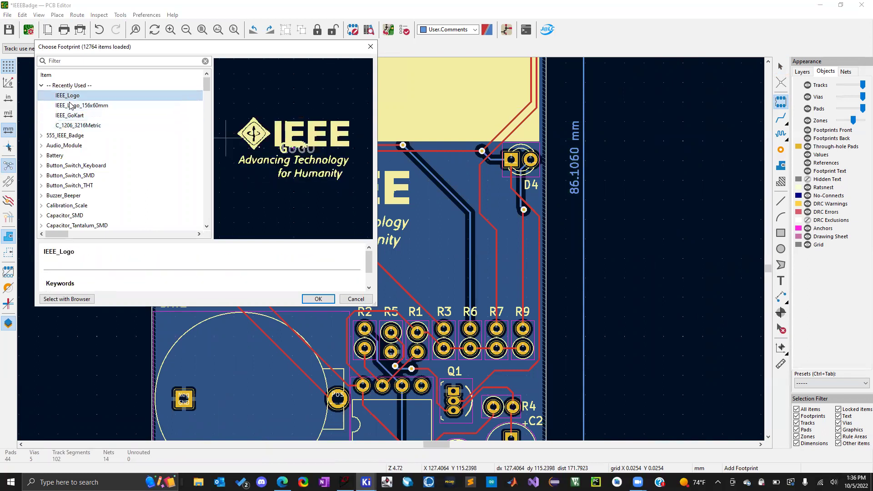
key(Return)
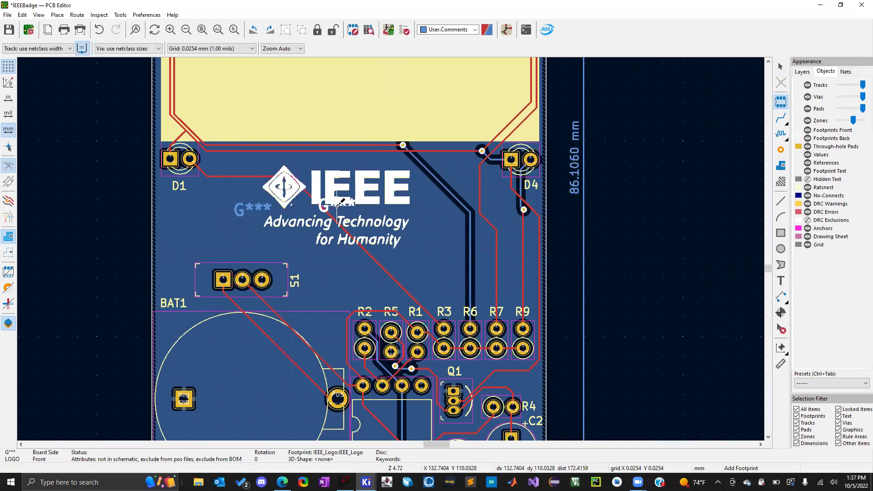
click(336, 203)
key(Escape)
Set the board side of the newly placed IEEE_Logo footprint to Back.
click(296, 192)
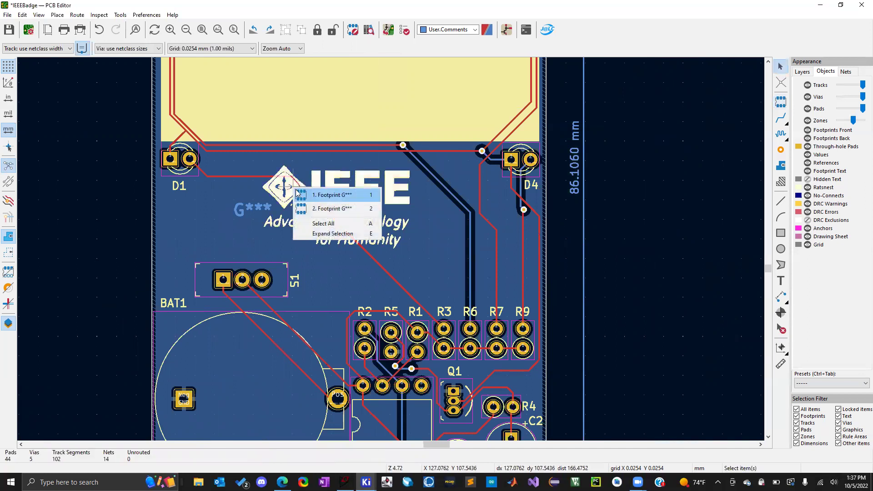
click(335, 200)
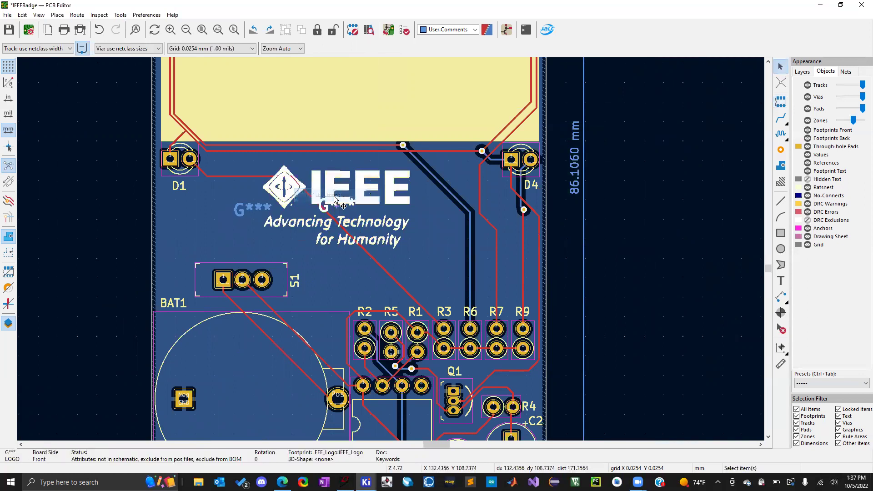
double_click(335, 200)
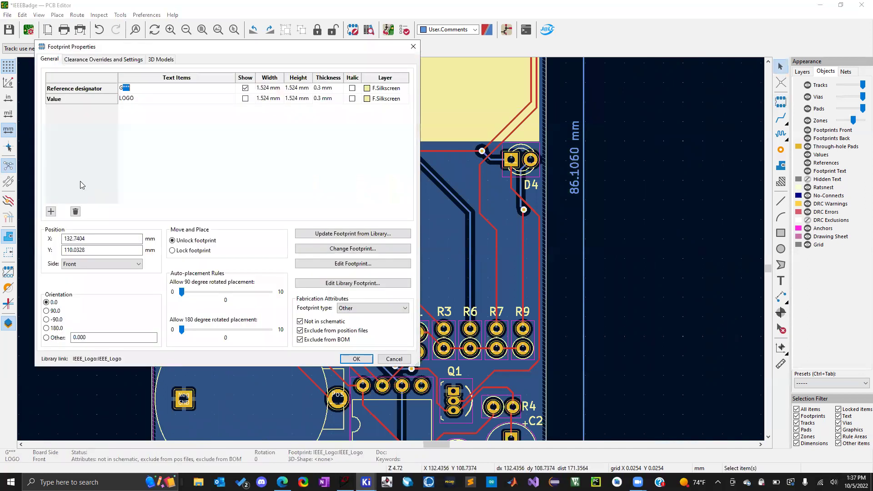
click(101, 263)
click(104, 281)
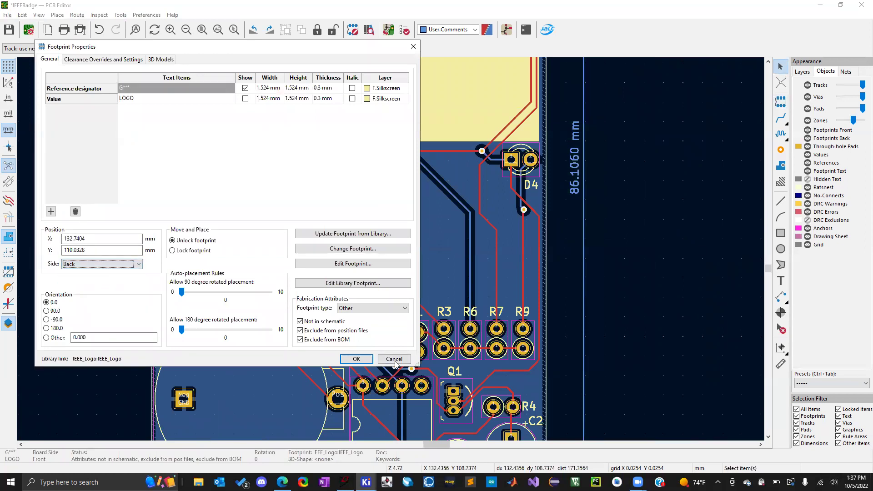
click(356, 359)
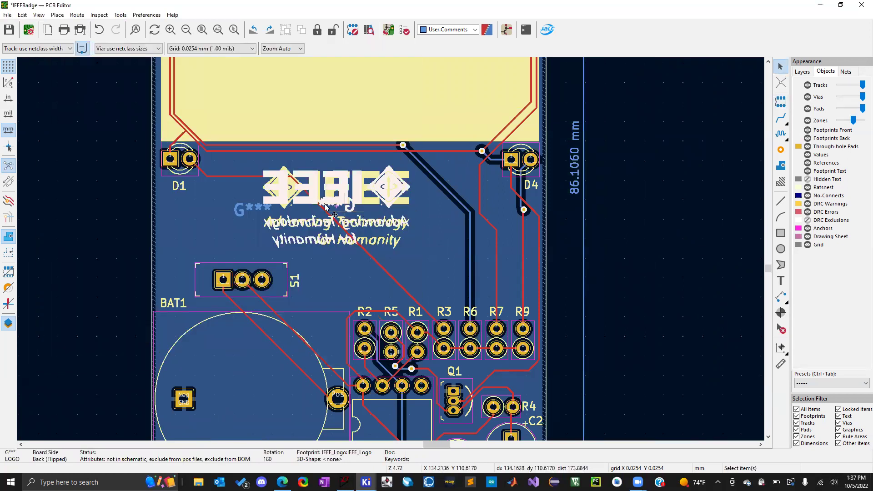
Check the side setting in the back logo footprint's properties and close them without changing anything.
click(369, 173)
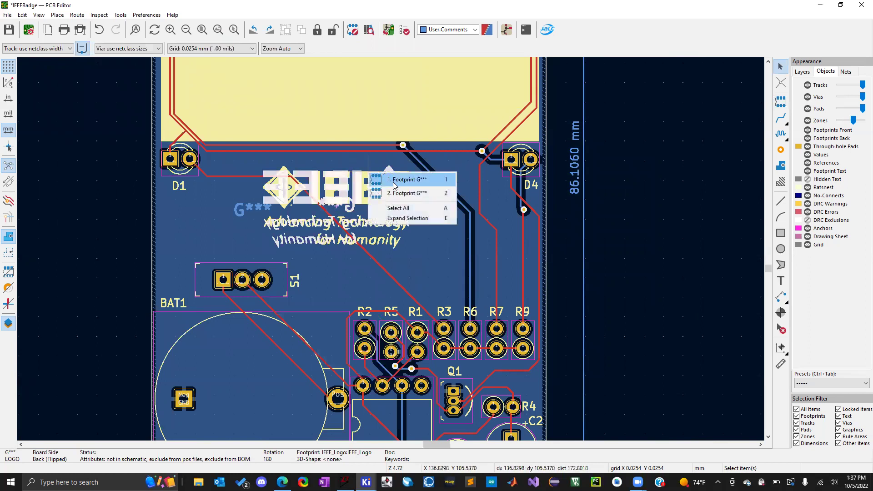
click(394, 182)
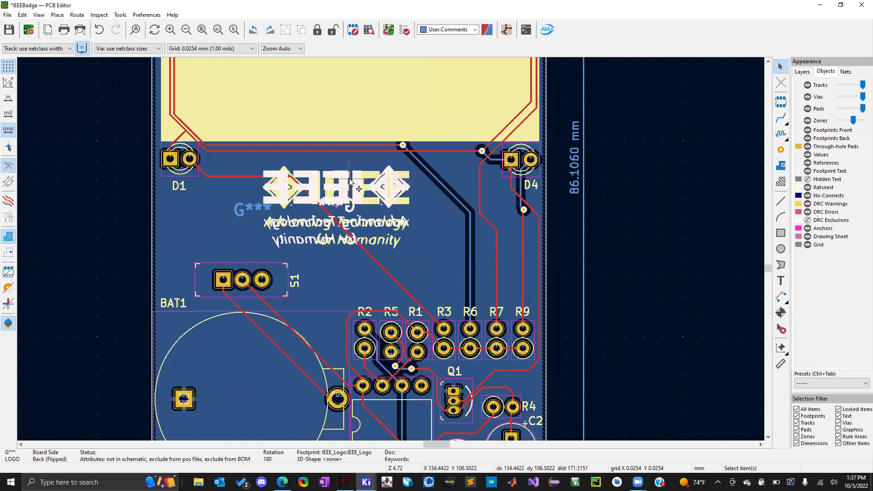
double_click(352, 184)
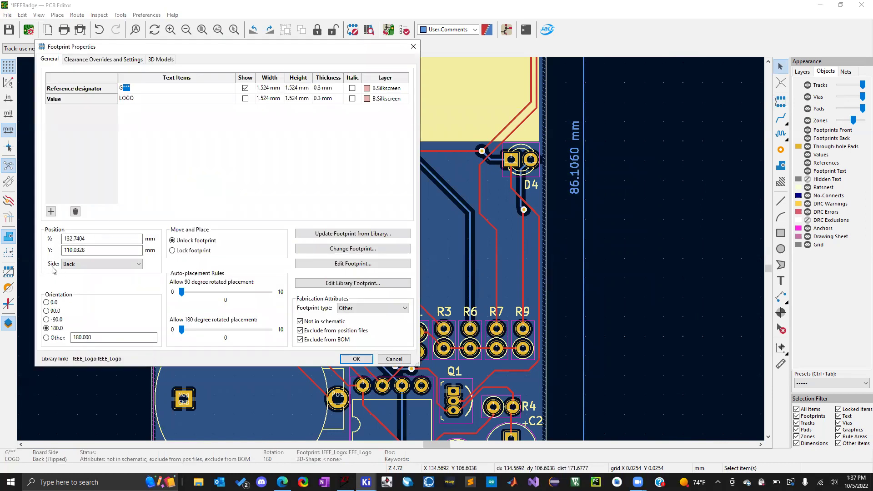
click(104, 265)
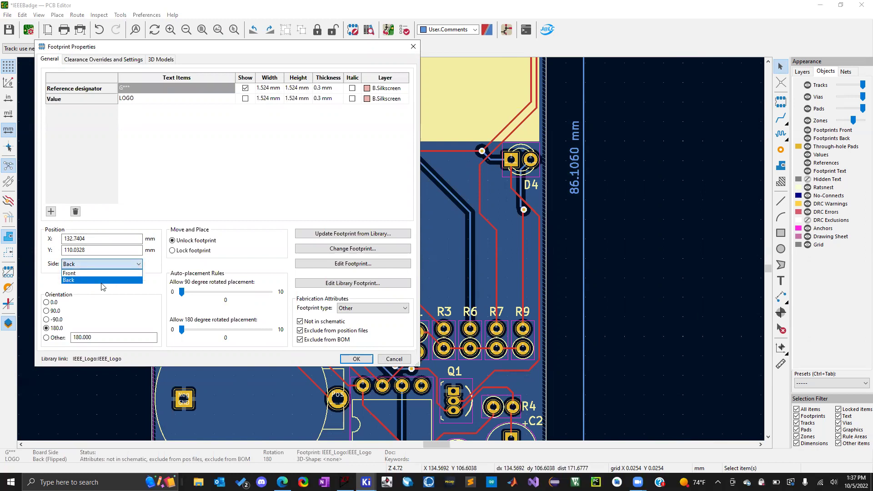
click(372, 360)
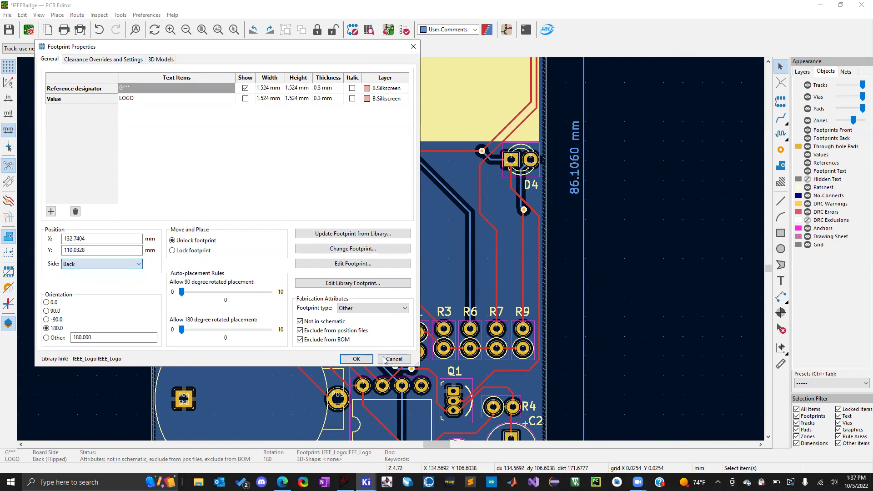
click(372, 360)
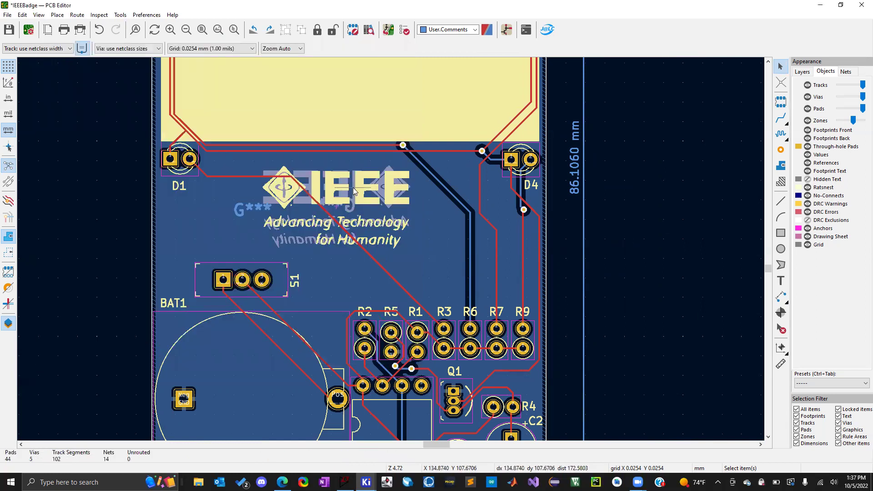
Select the front logo and then the back logo from the two overlapping IEEE_Logo footprints to compare them.
scroll(316, 191, up, 2)
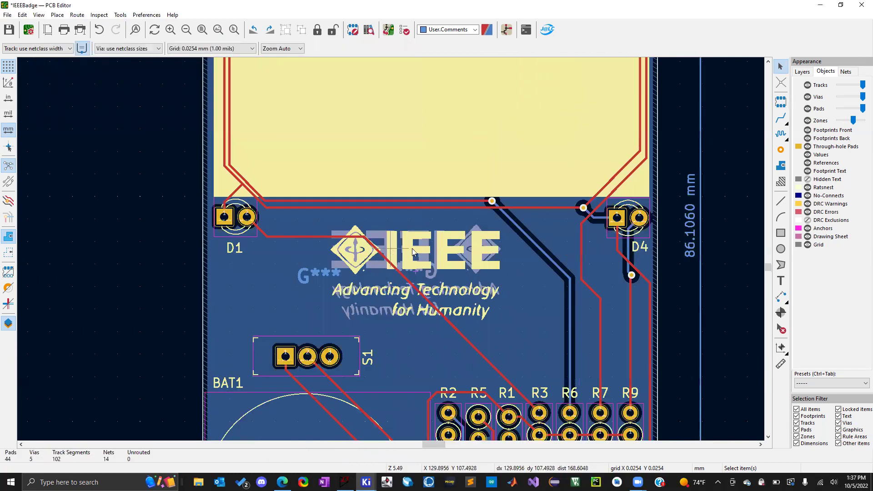
scroll(412, 248, up, 2)
click(387, 249)
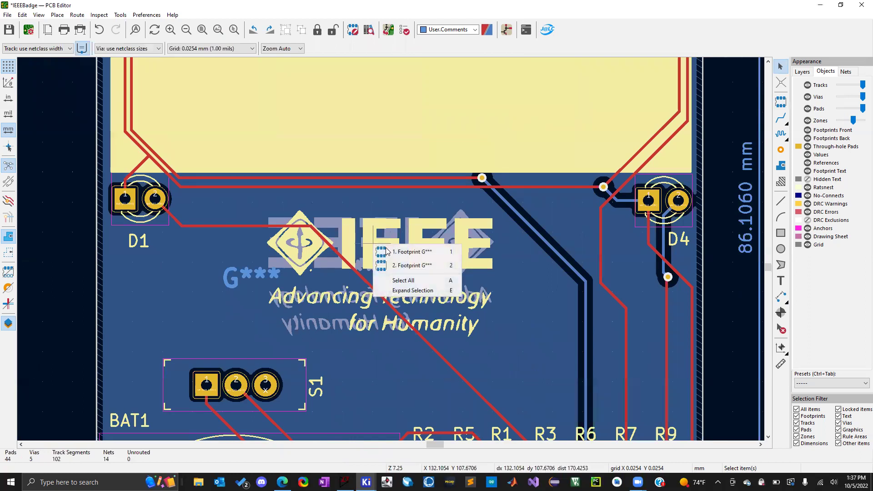
click(391, 266)
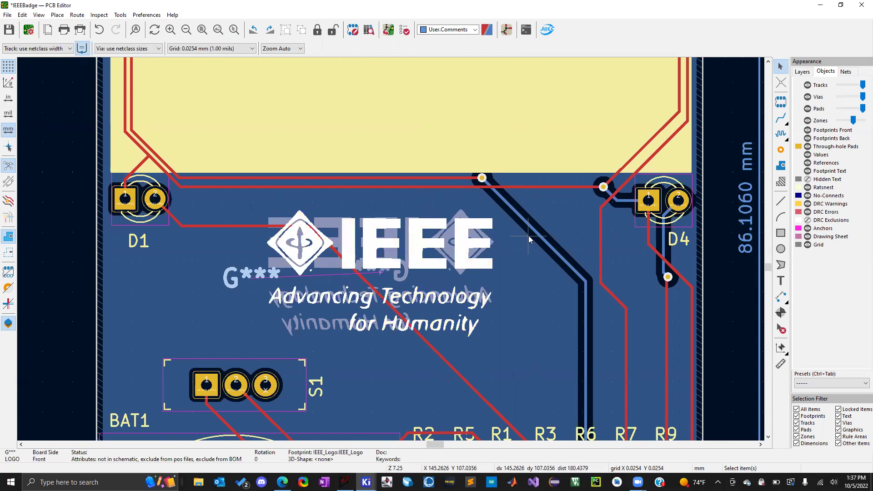
key(f)
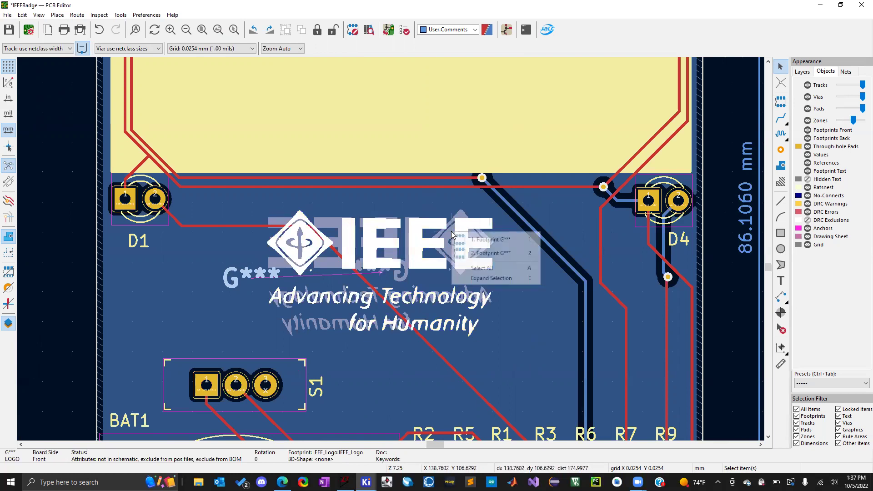
click(469, 243)
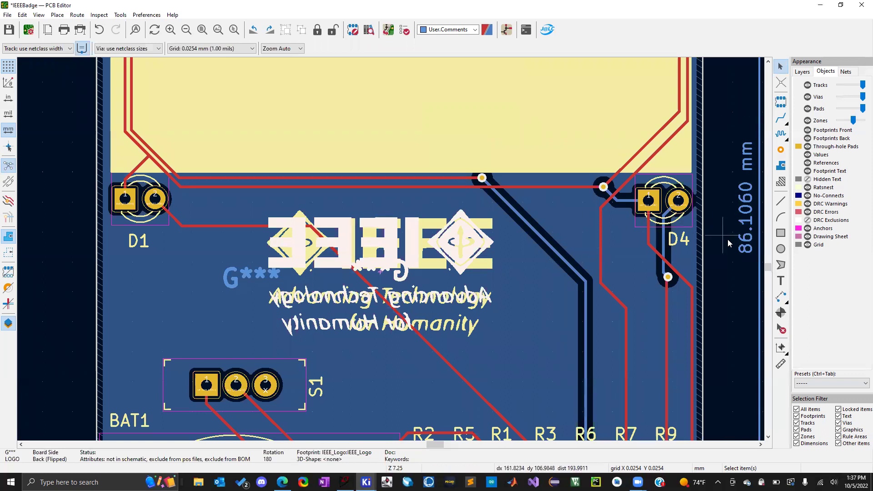
Hide the F.Silkscreen layer and select the mirrored IEEE logo on the back of the board.
key(ctrl+z)
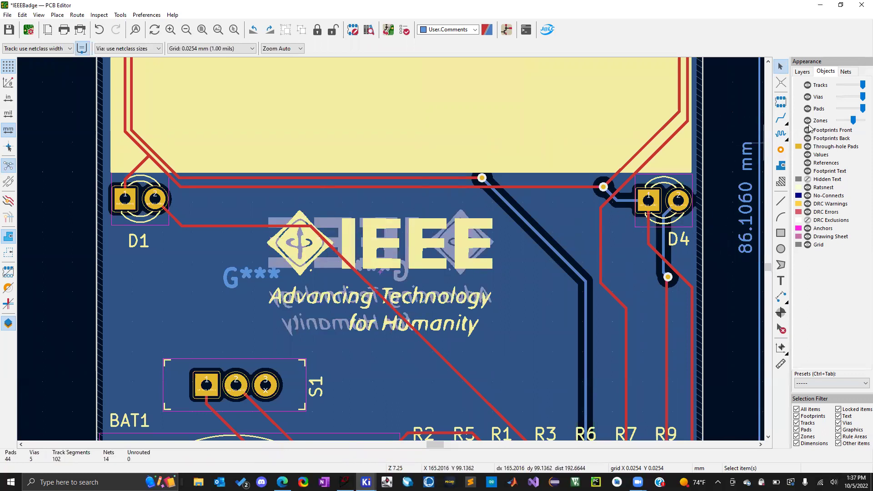
click(802, 71)
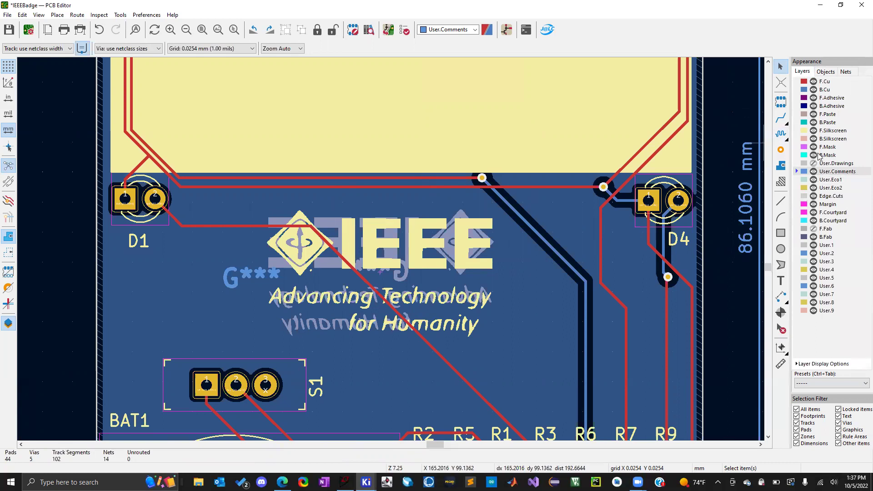
click(813, 131)
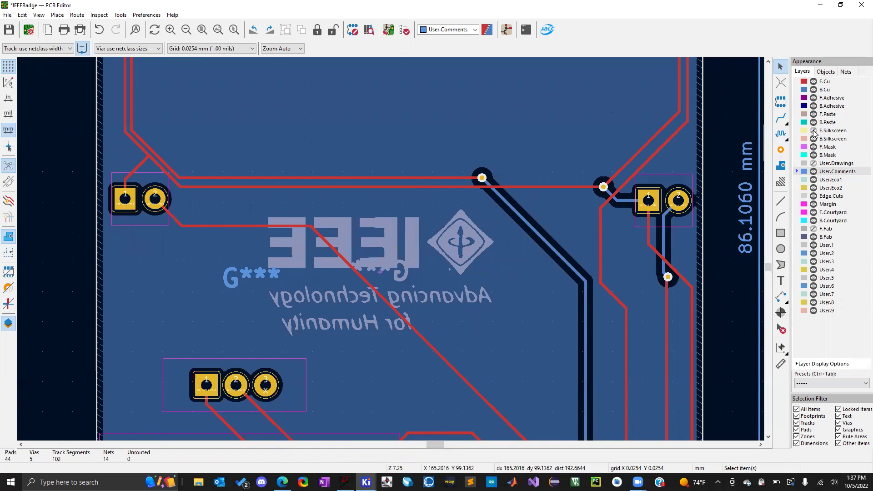
click(370, 271)
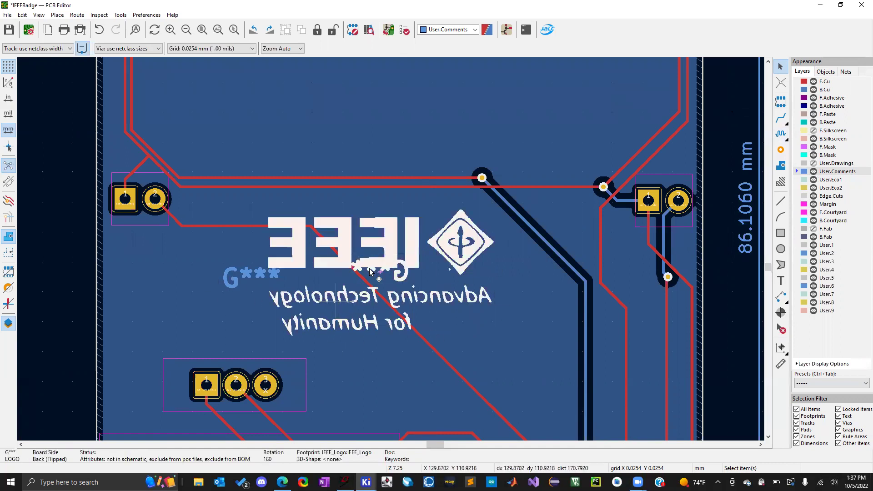
Inspect the properties of the back logo's G*** reference text and close them without changes.
click(394, 273)
double_click(407, 271)
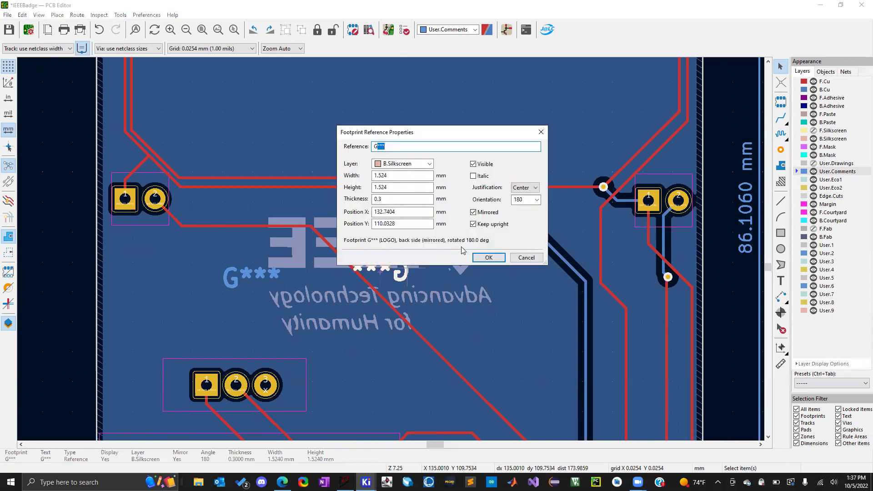
click(518, 257)
click(39, 274)
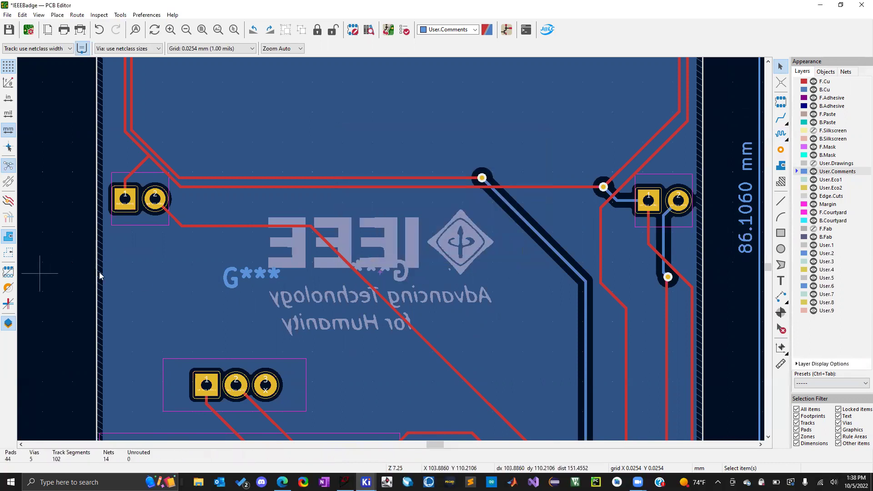
Move the back logo's G*** reference clear of the artwork and align the front logo's G*** text beneath it.
click(403, 276)
drag(404, 276, 240, 250)
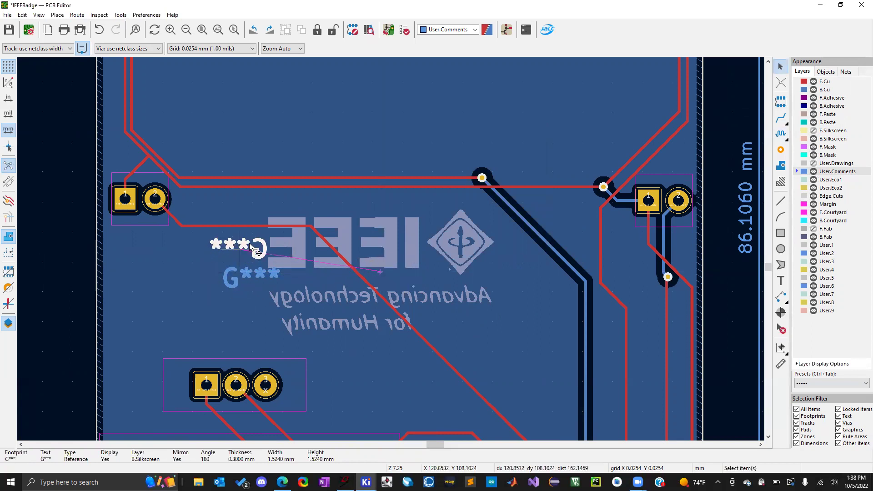
click(233, 281)
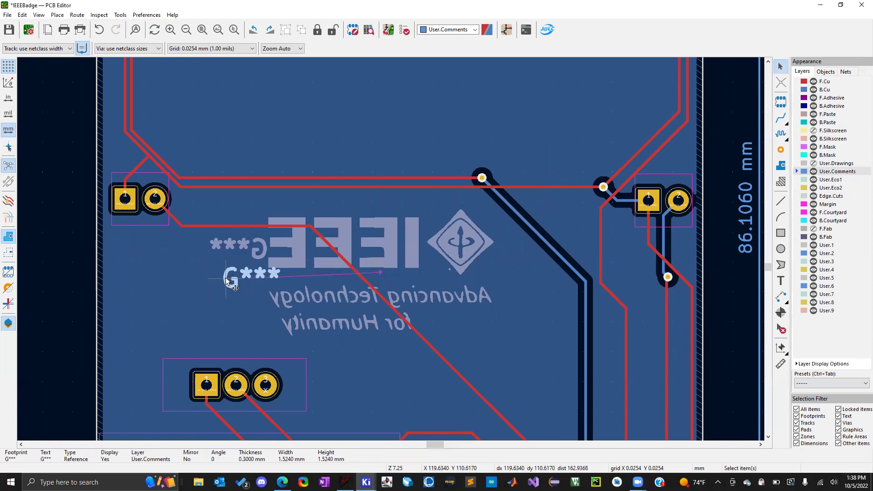
key(f)
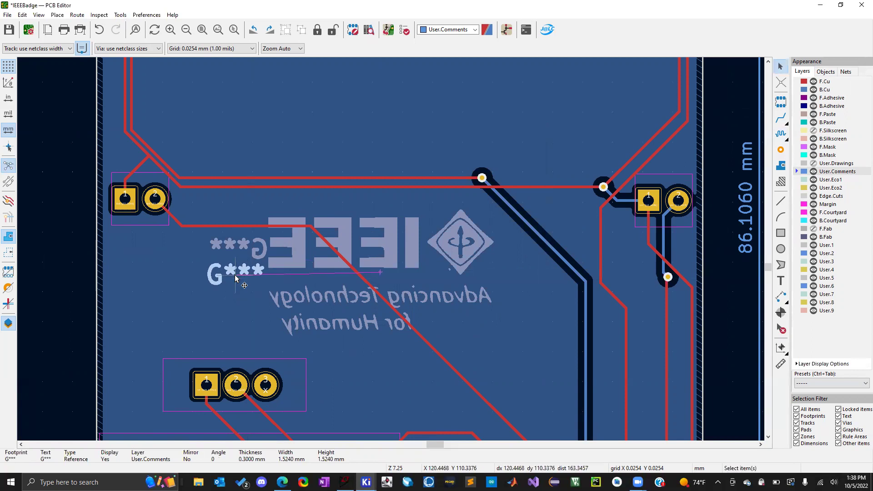
Recheck the layer and mirroring settings of the relocated back G*** reference, leaving them as they are.
click(263, 253)
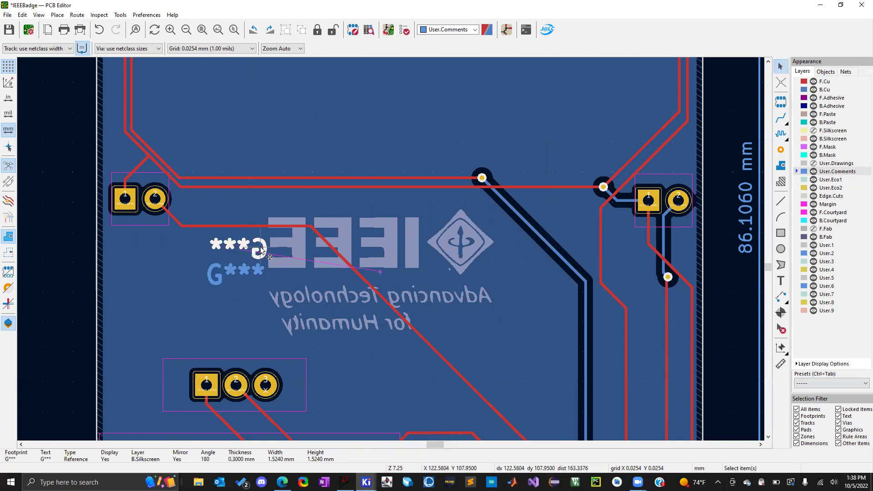
double_click(263, 253)
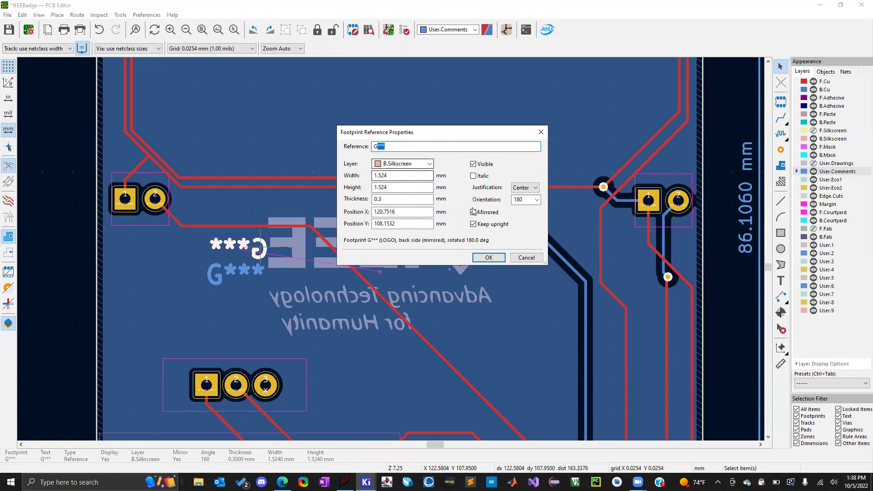
click(516, 258)
Examine the front and back of the badge in the 3D Viewer, checking the logo and its reference text.
click(38, 15)
click(28, 50)
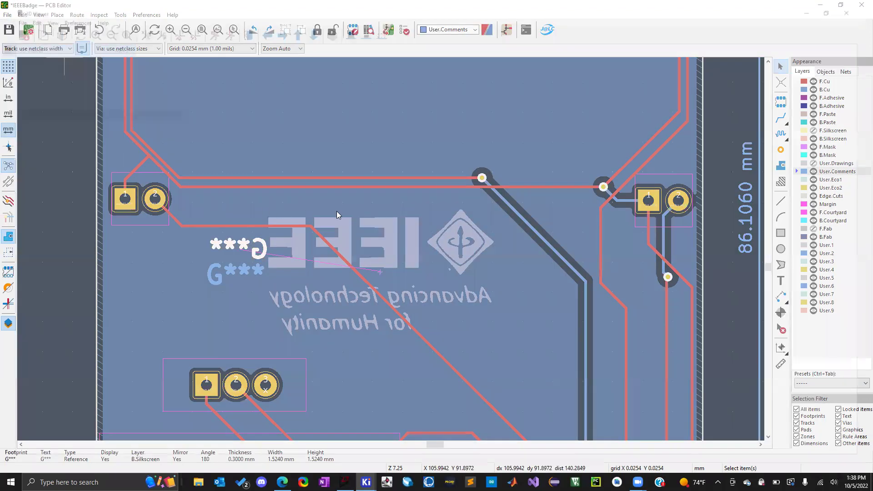
scroll(249, 47, up, 3)
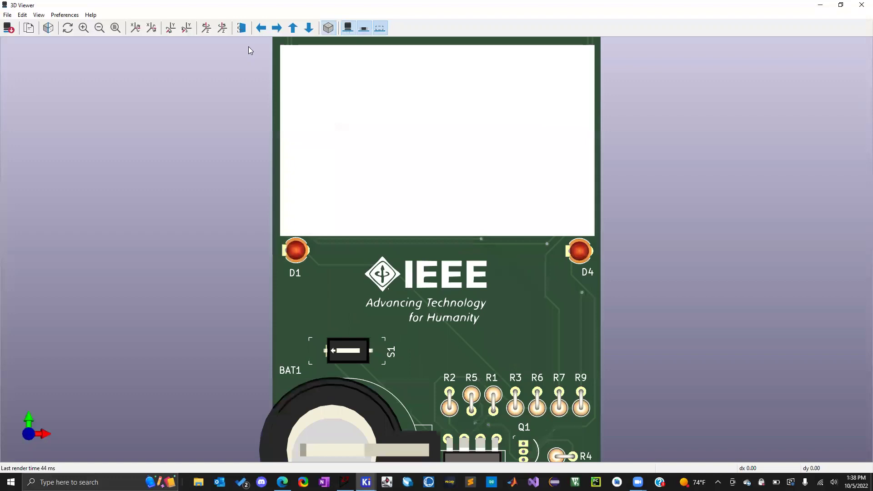
click(241, 27)
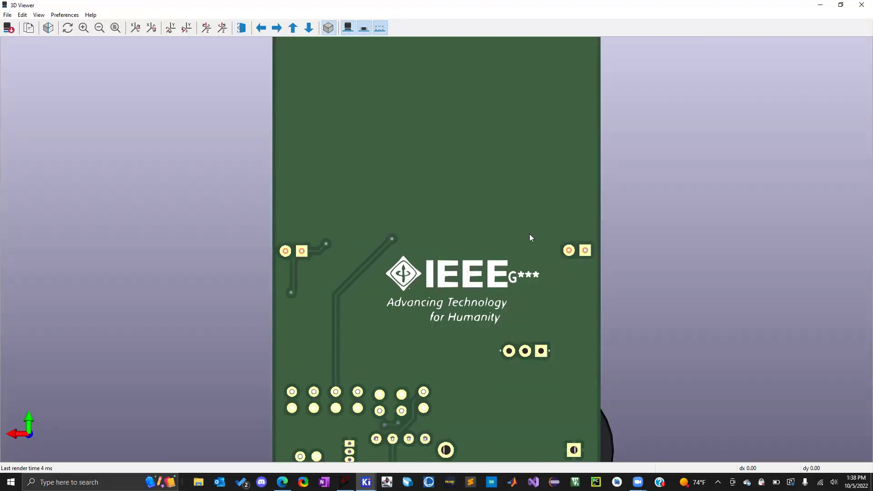
click(861, 4)
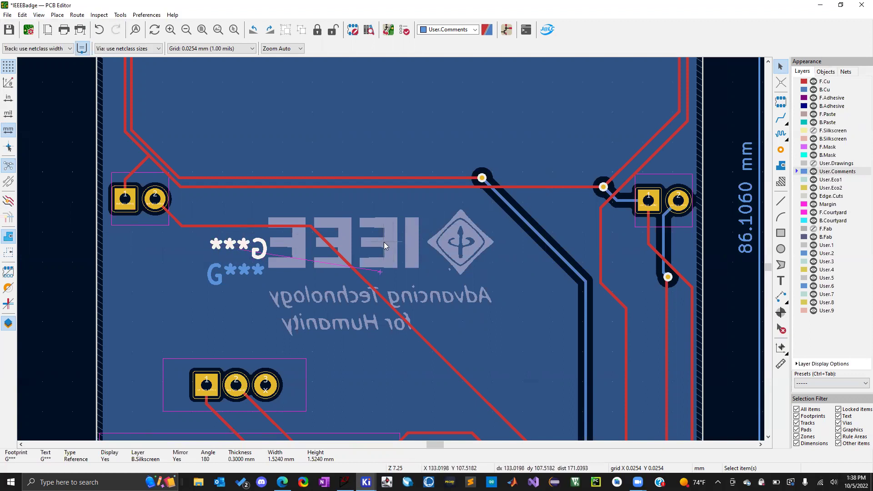
Set the layer of the back logo's G*** reference text to User.Comments.
key(e)
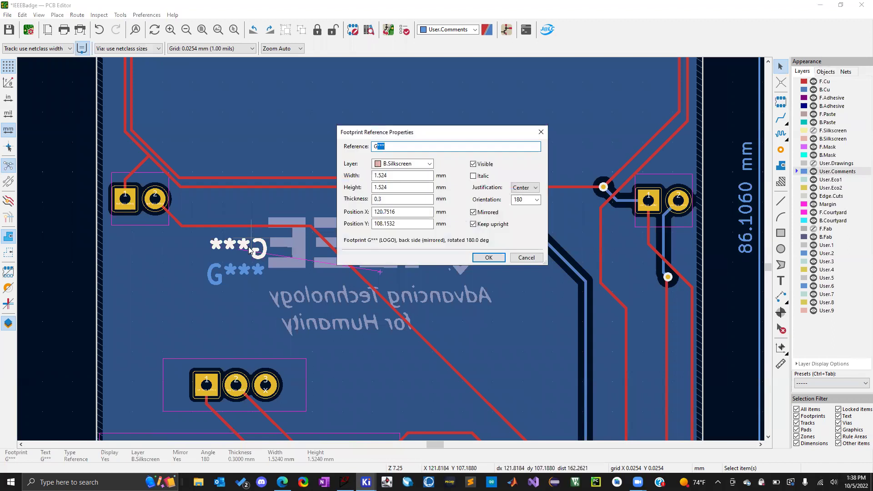
click(429, 165)
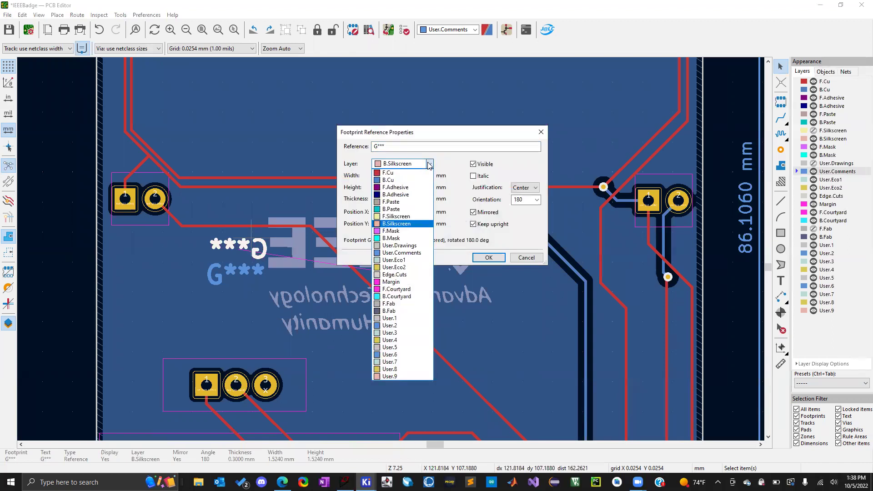
click(401, 252)
click(488, 257)
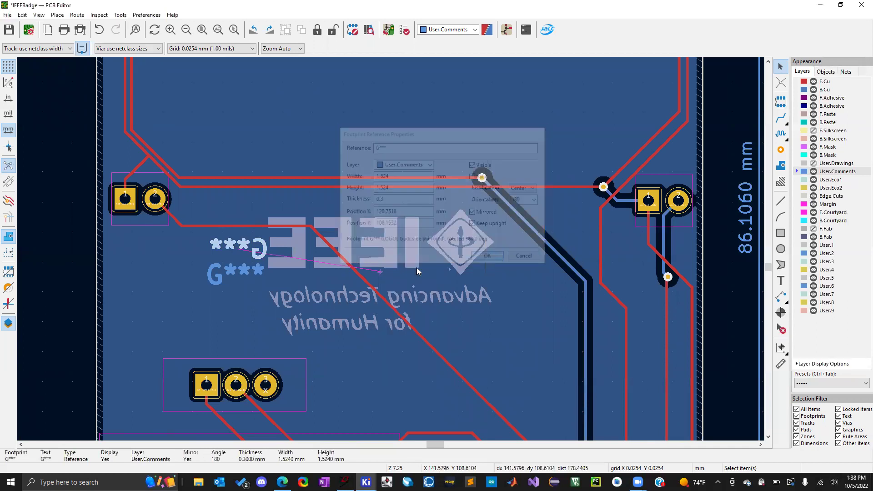
click(57, 237)
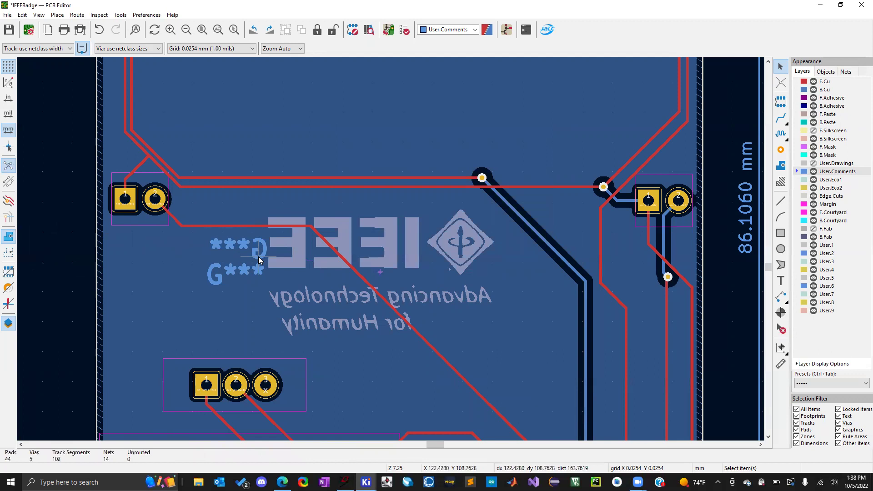
Check the back logo in the 3D Viewer for stray reference text, then return to the PCB Editor.
click(45, 16)
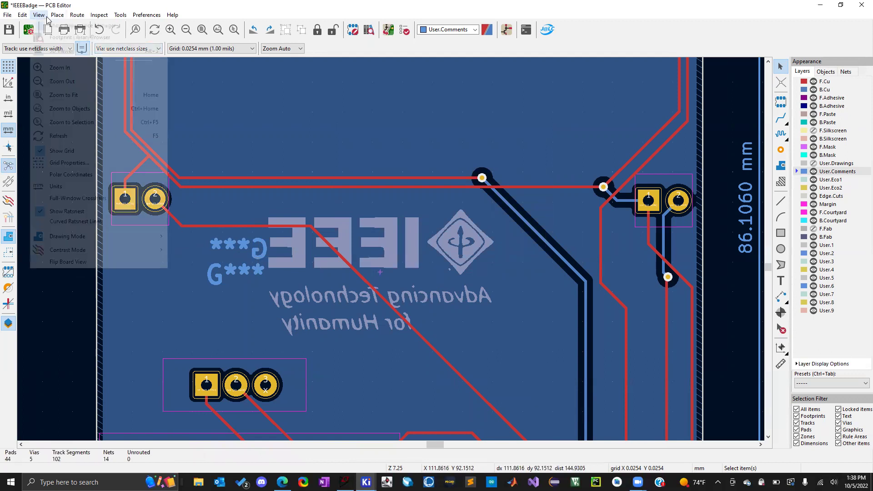
click(51, 51)
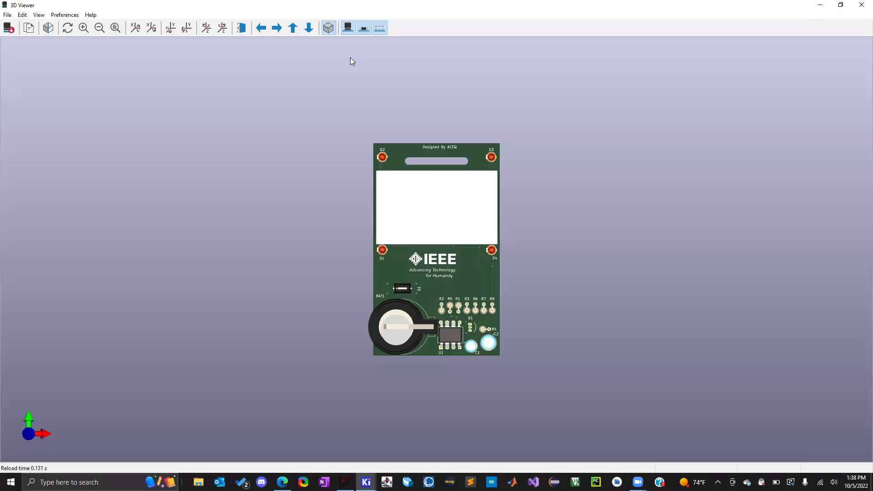
click(241, 28)
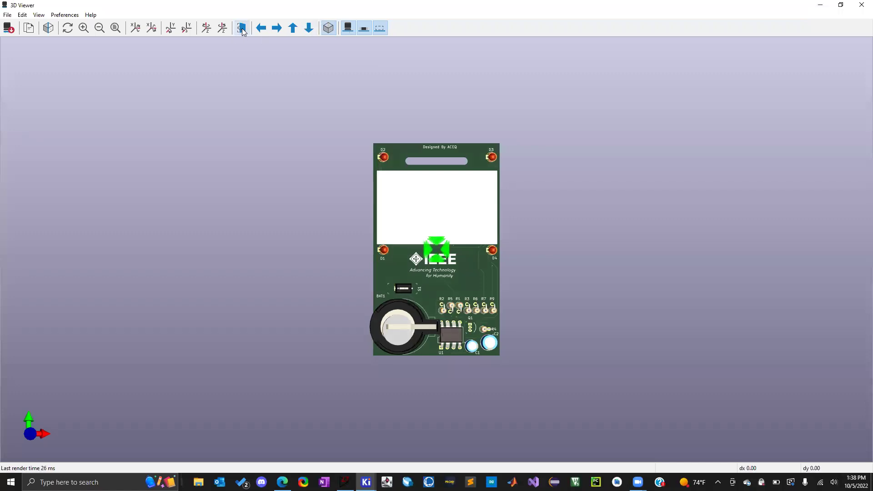
scroll(454, 258, up, 4)
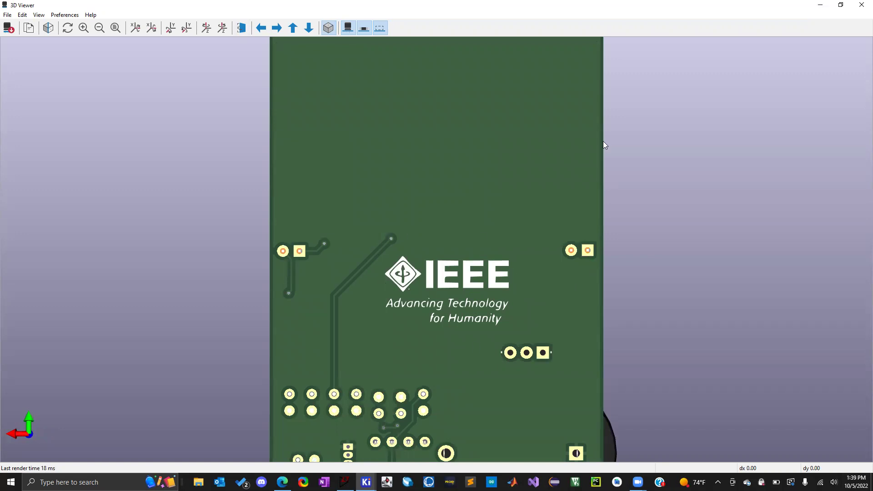
click(860, 4)
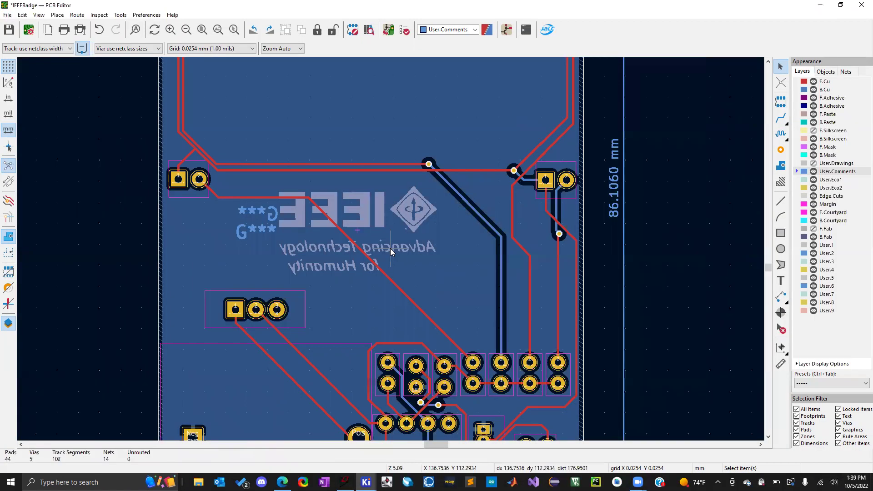
Show the F.Silkscreen layer again and save the board.
scroll(390, 248, down, 2)
scroll(368, 320, down, 1)
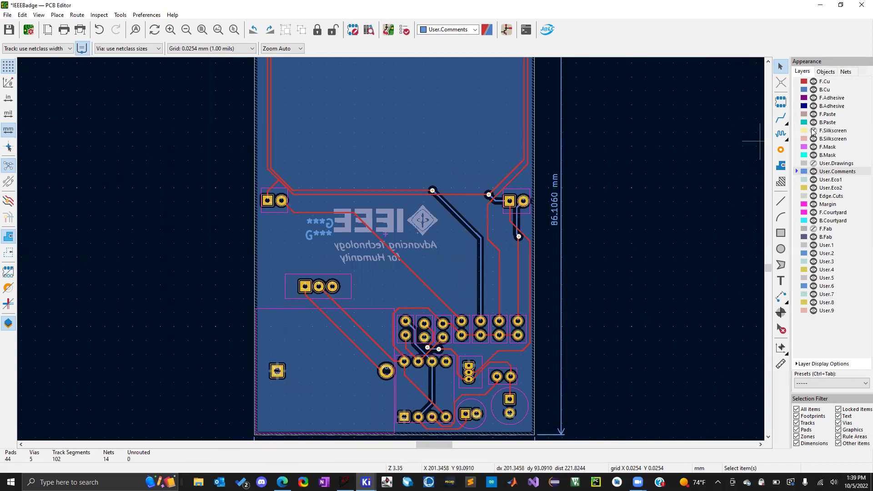
click(813, 130)
scroll(406, 222, down, 1)
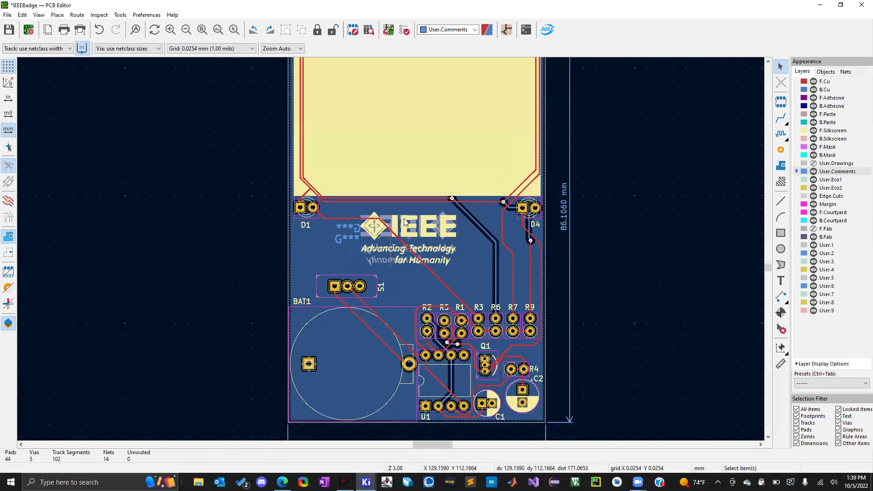
scroll(390, 248, down, 2)
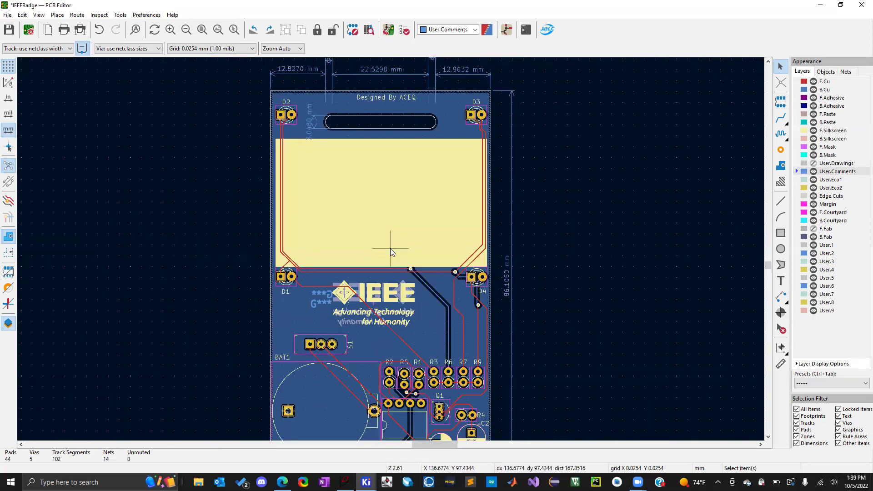
scroll(390, 248, down, 2)
scroll(390, 251, down, 1)
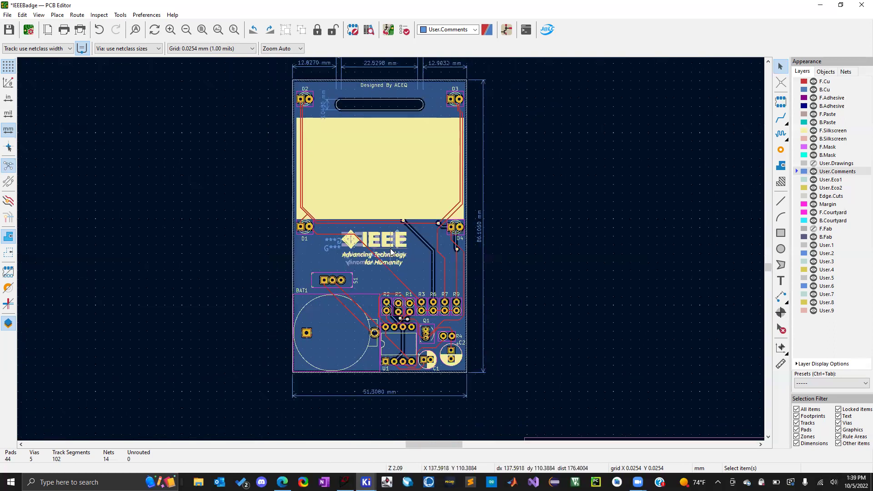
click(8, 30)
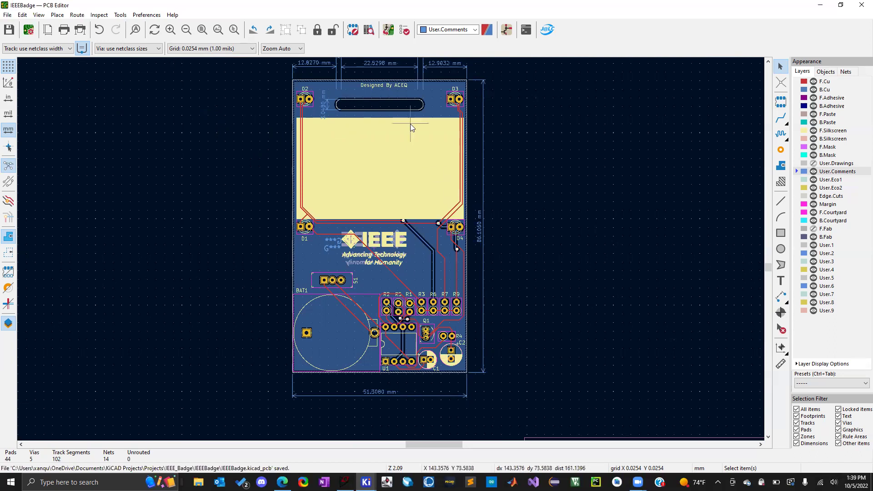
Examine the dimensions locating the lanyard slot, comparing its rounded end and its distances to both board edges.
scroll(359, 92, up, 5)
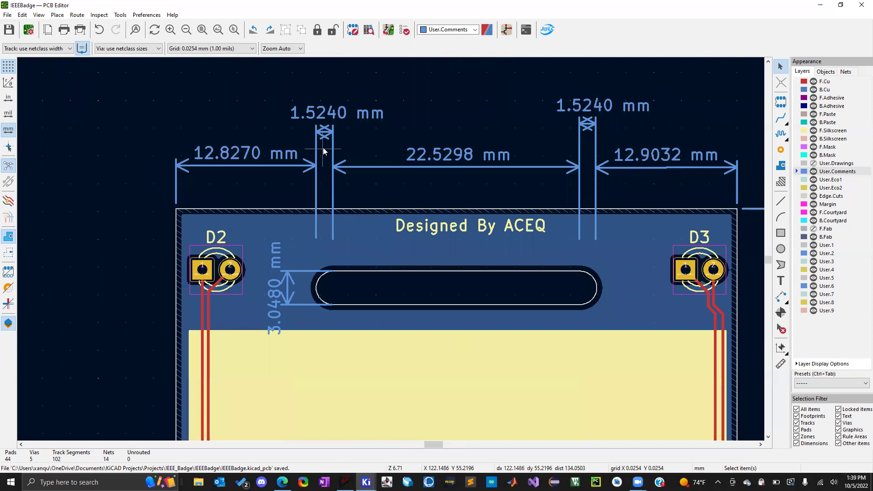
click(326, 132)
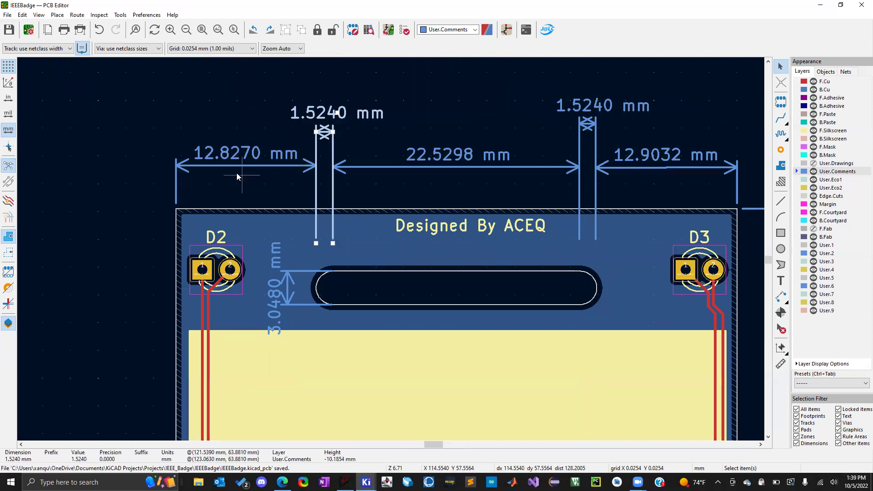
click(200, 167)
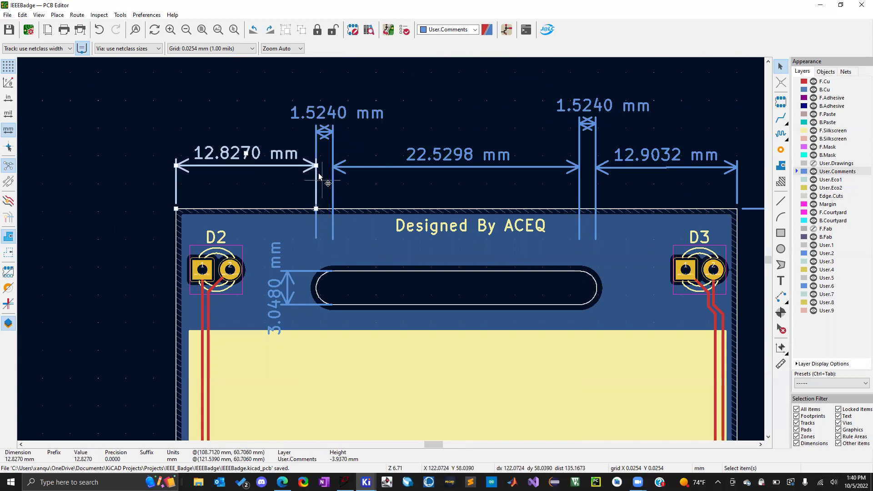
click(316, 290)
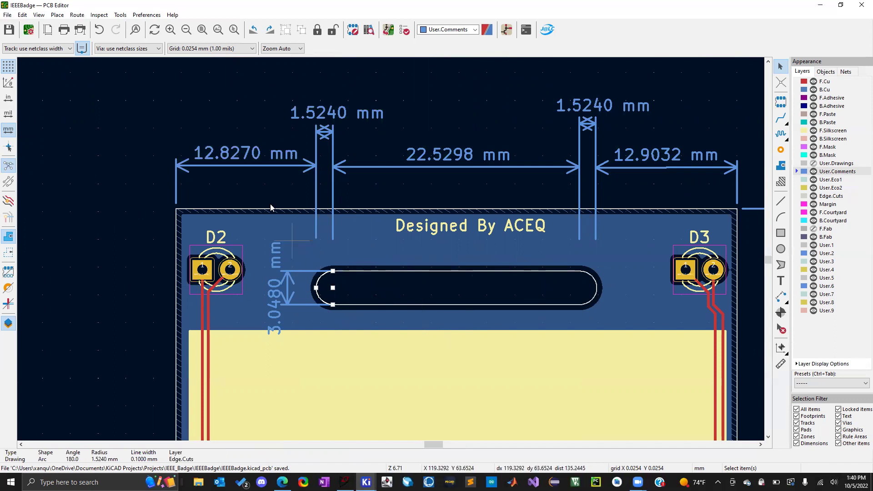
click(650, 162)
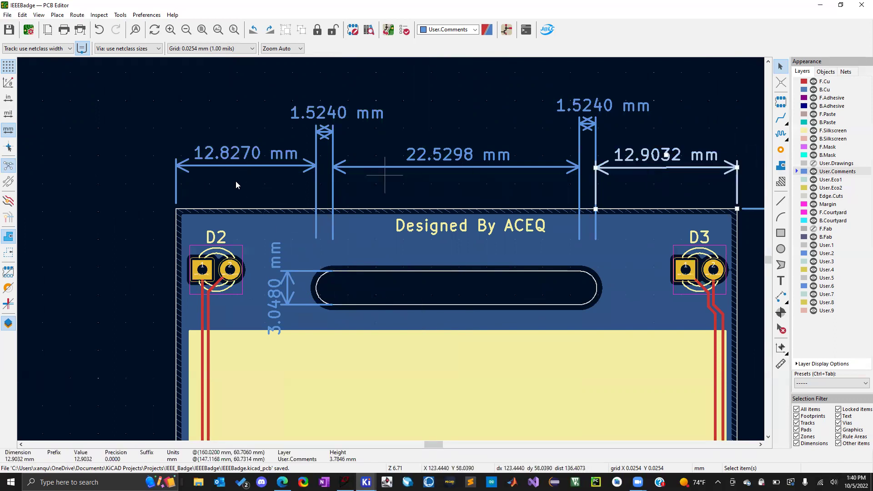
click(229, 159)
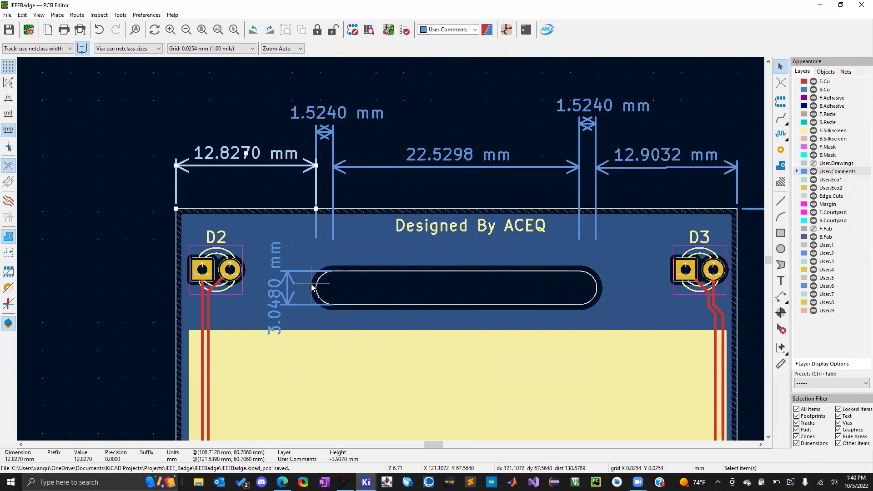
Compare the dimensions of both rounded slot ends with the radius of the Edge.Cuts arc nearest D3.
click(590, 122)
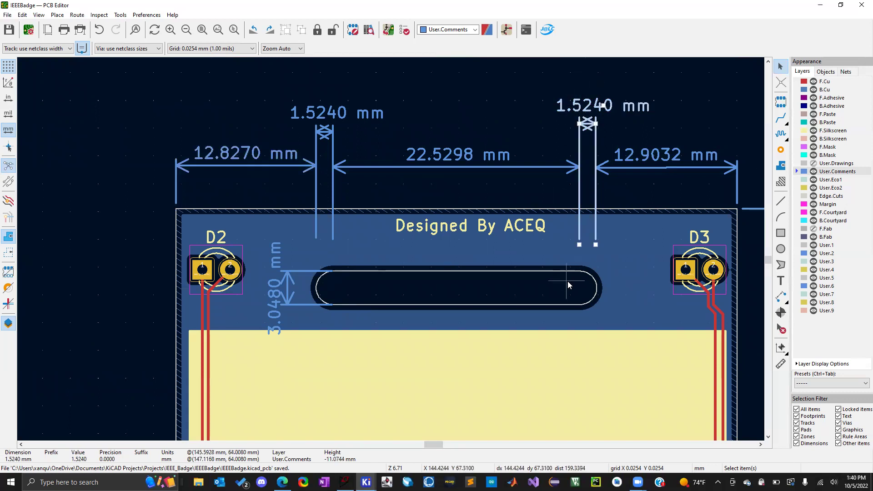
scroll(567, 281, up, 5)
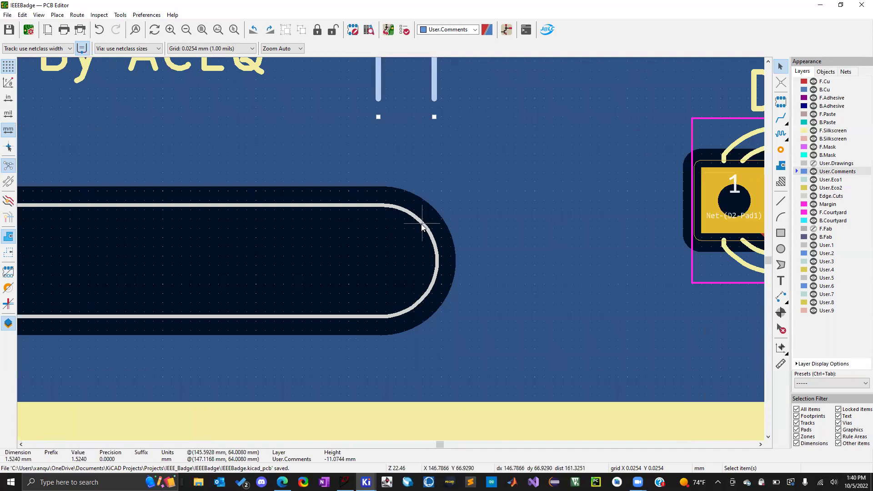
click(421, 226)
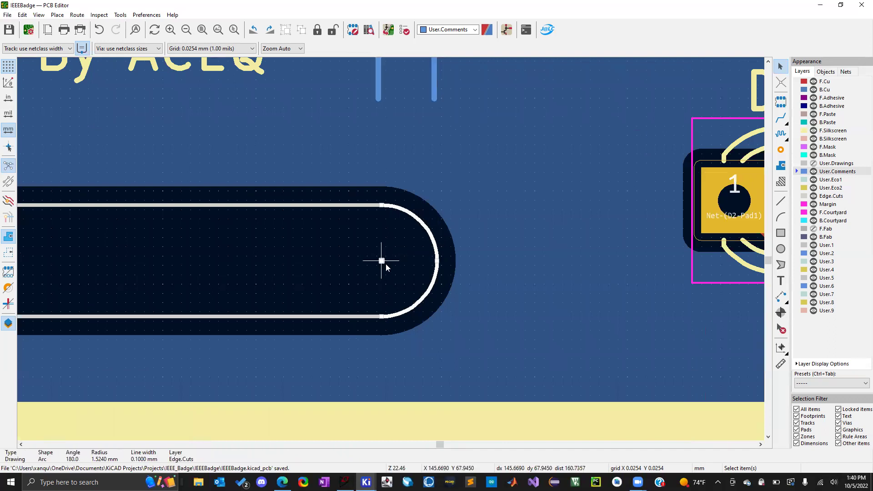
scroll(439, 261, down, 2)
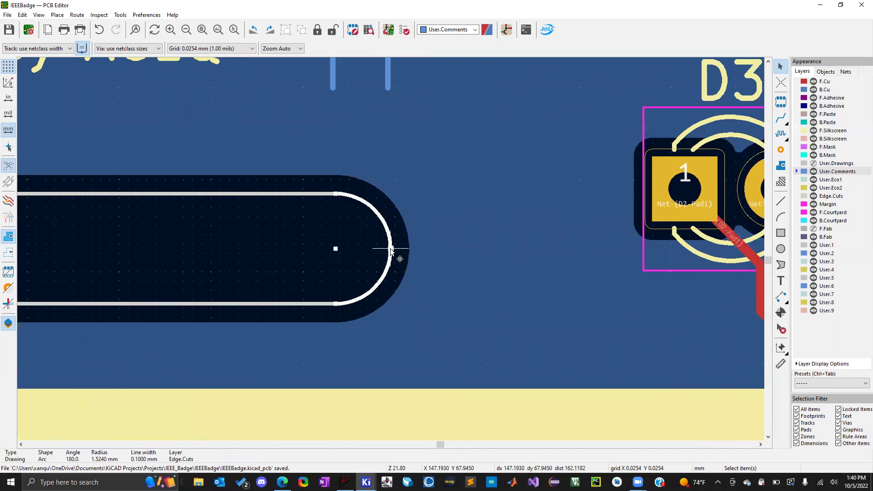
scroll(391, 249, down, 5)
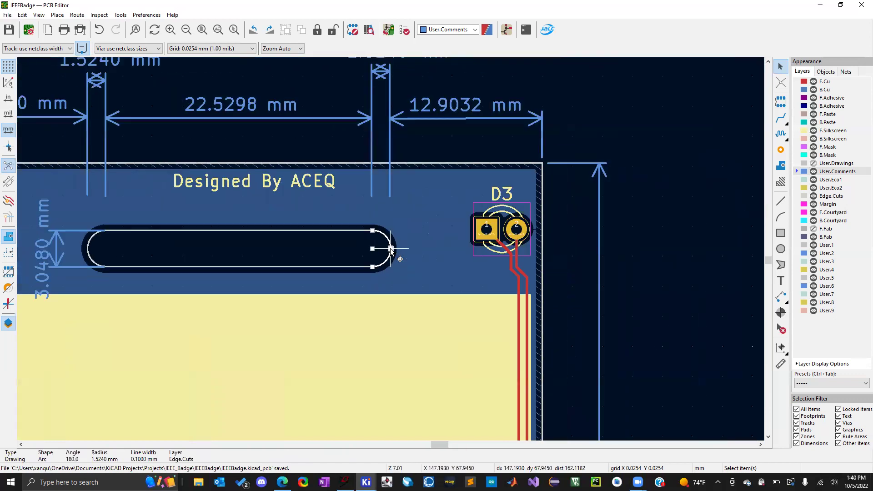
scroll(340, 234, up, 2)
scroll(390, 249, down, 3)
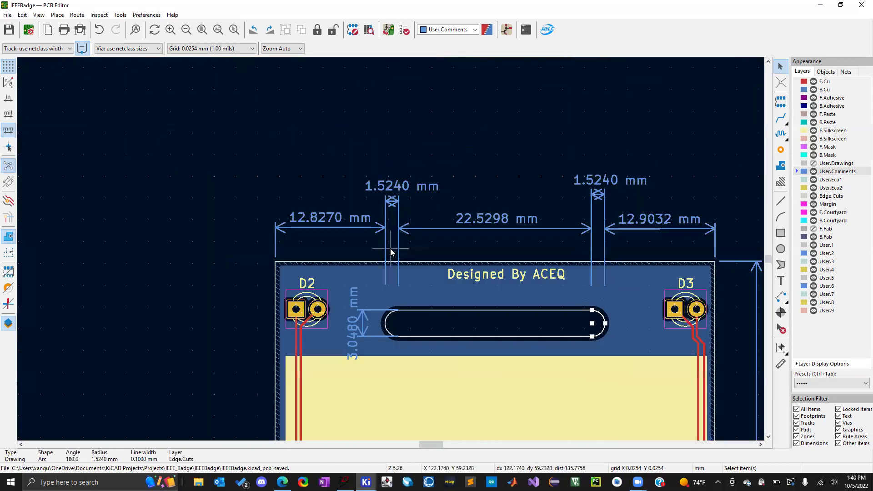
click(391, 191)
click(599, 187)
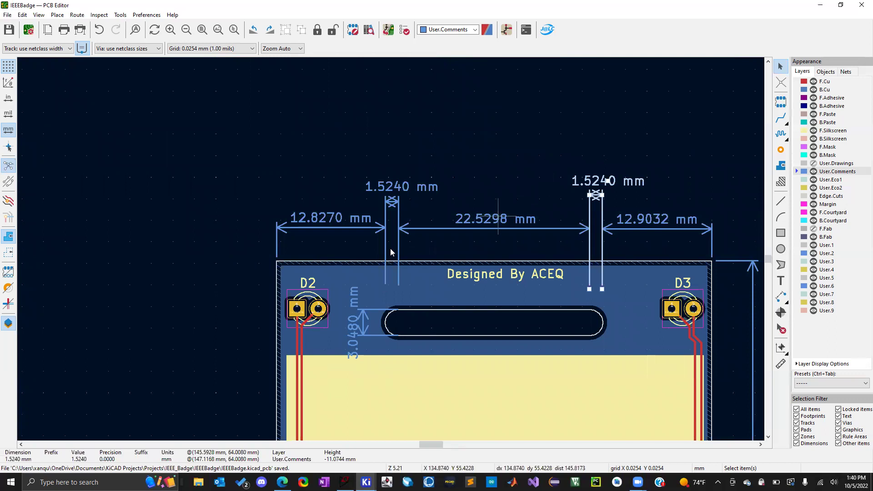
Examine the dimensions for the slot's straight length and its height.
scroll(391, 252, down, 2)
scroll(391, 252, up, 1)
scroll(390, 248, down, 2)
scroll(390, 248, up, 3)
click(384, 209)
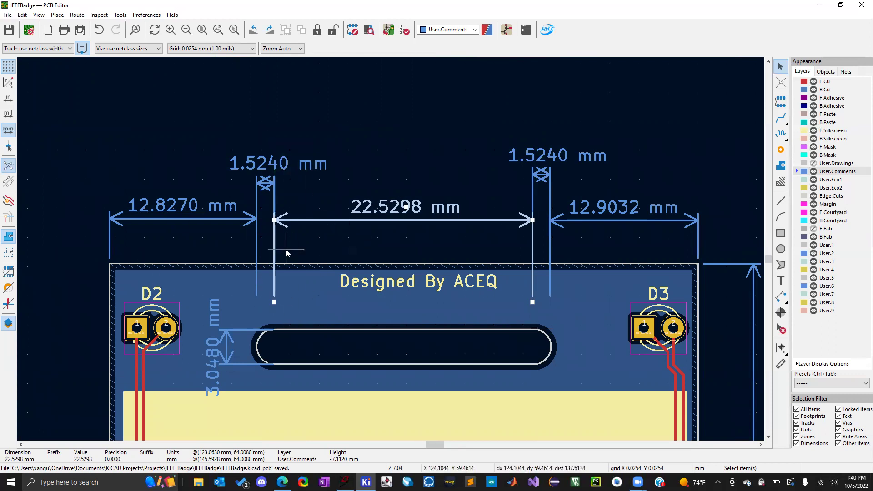
click(225, 349)
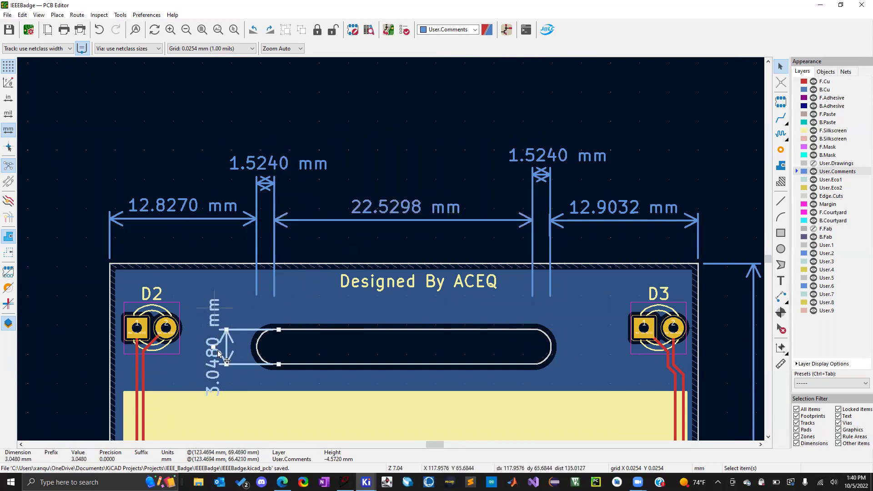
click(93, 317)
click(212, 347)
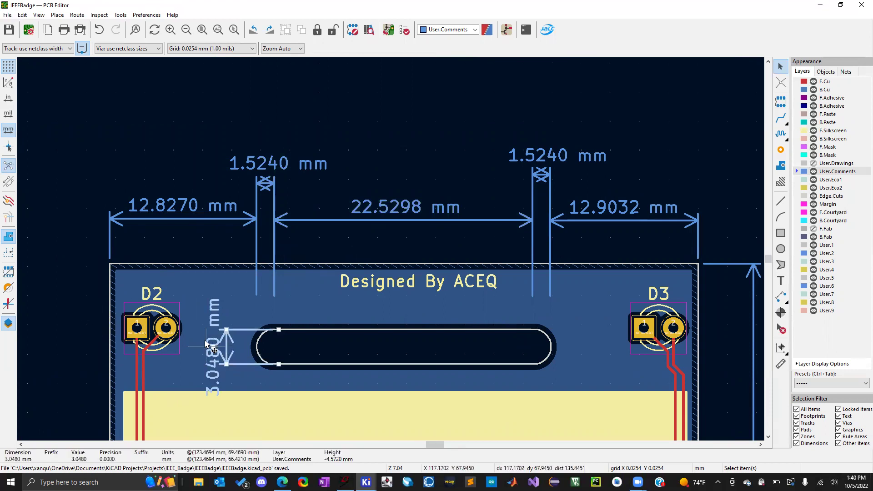
click(53, 299)
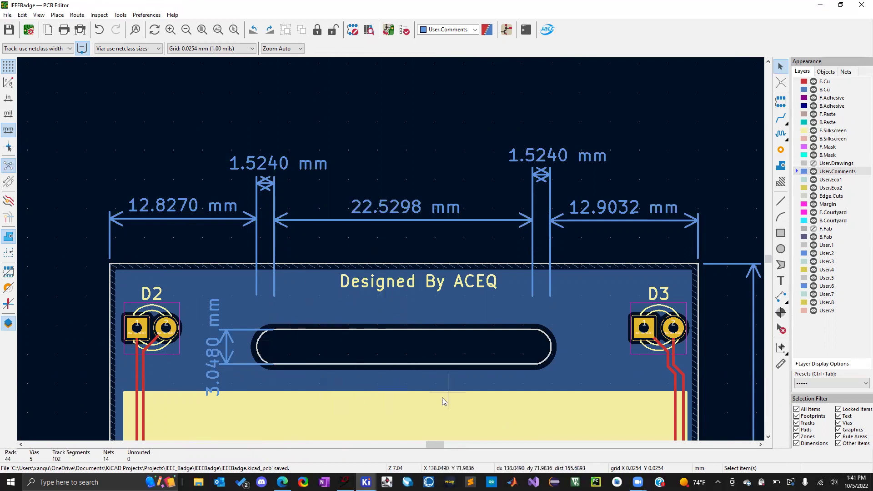
Inspect the slot's upper straight edge and measure the vertical distance from the board's top edge to it.
scroll(390, 249, down, 3)
scroll(390, 249, up, 3)
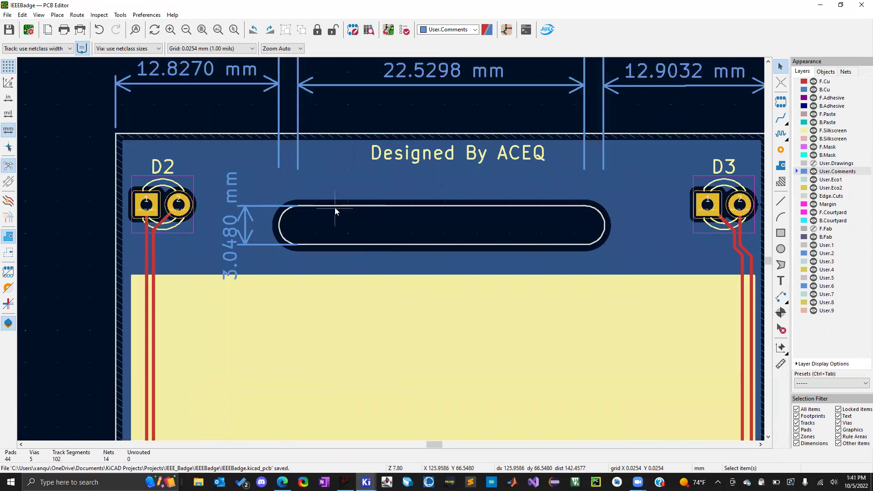
click(334, 207)
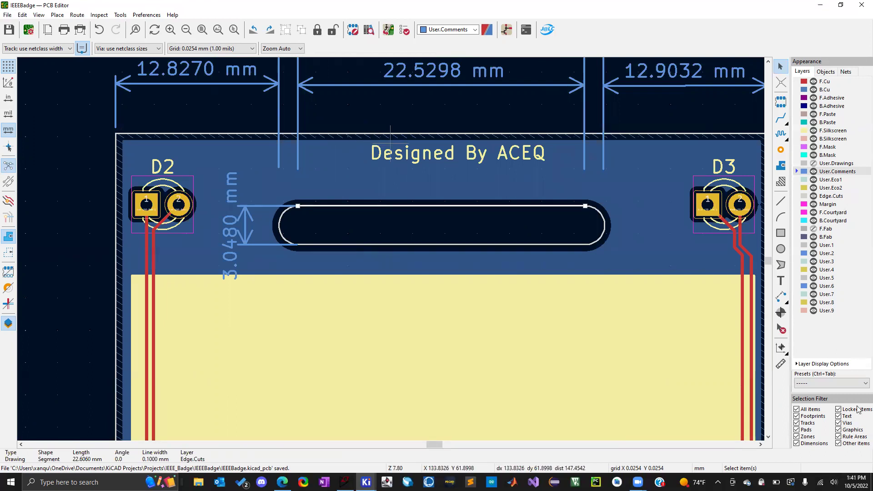
click(780, 363)
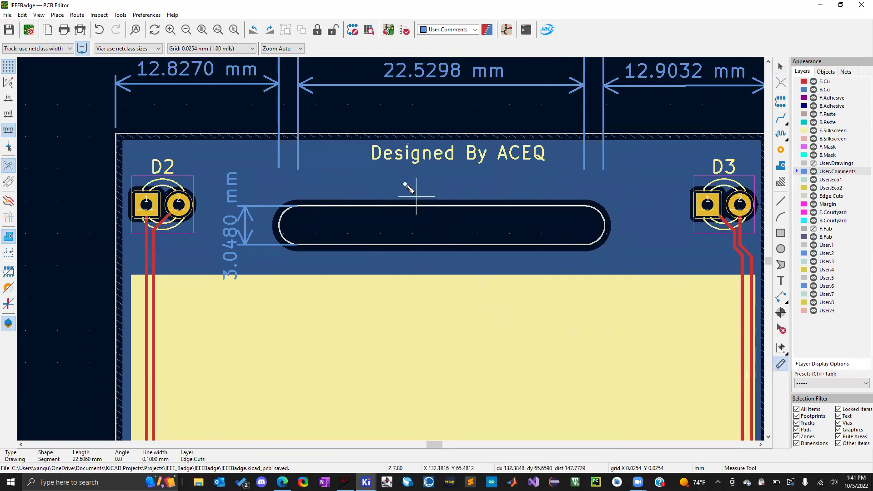
click(388, 134)
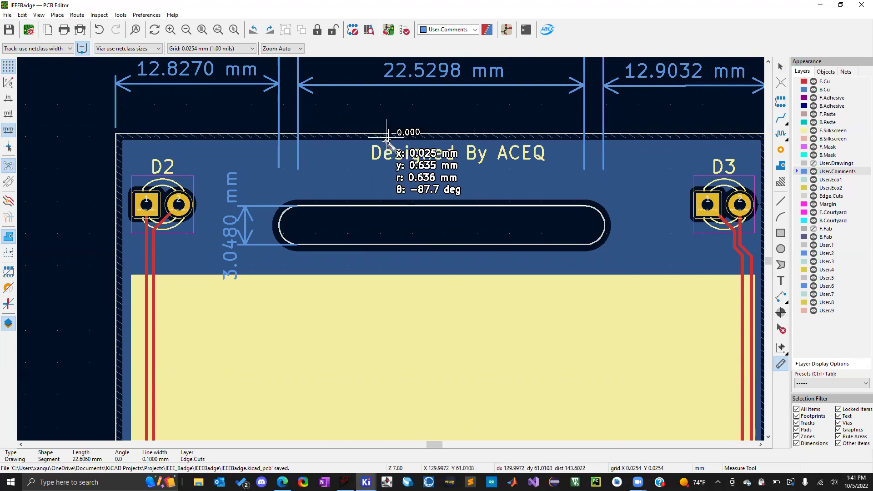
scroll(387, 136, down, 1)
scroll(391, 249, up, 3)
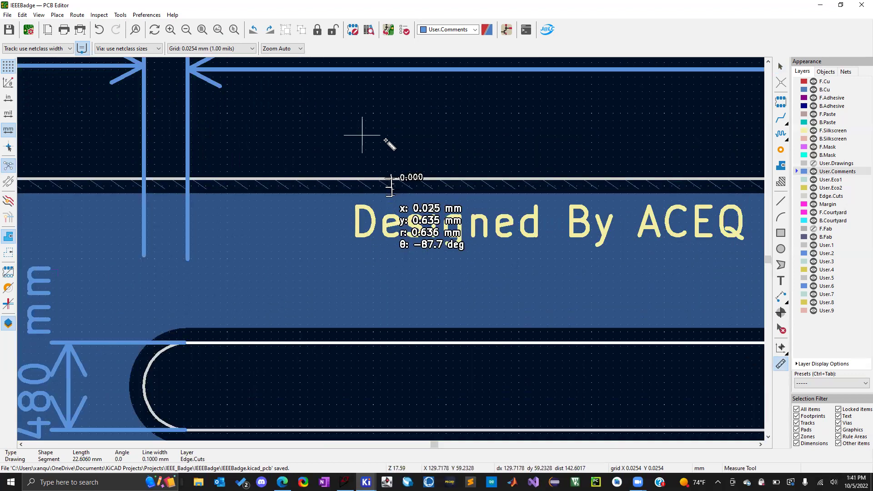
click(392, 178)
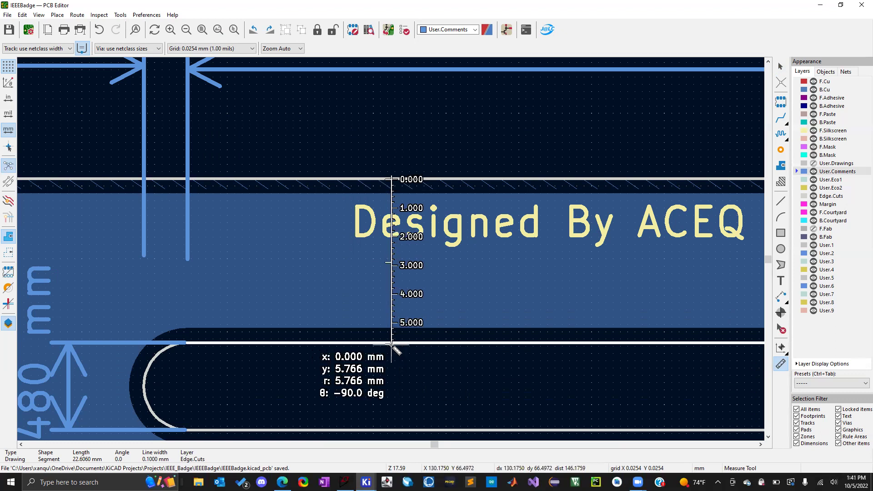
scroll(393, 345, down, 2)
key(Escape)
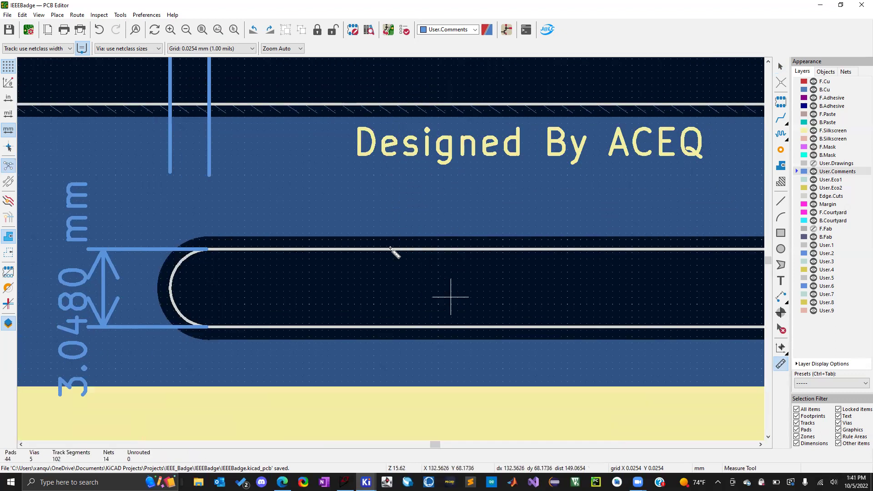
scroll(390, 249, down, 5)
key(Escape)
scroll(390, 248, down, 2)
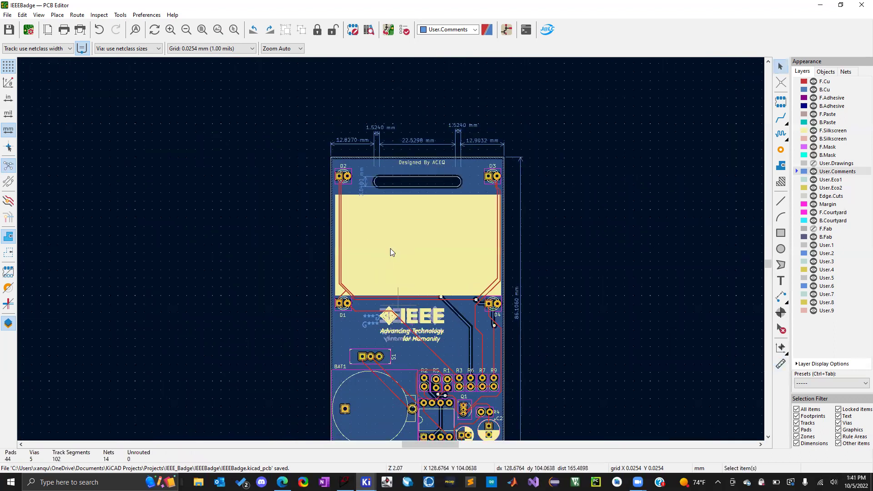
Save the badge board with the whole layout in view.
scroll(390, 248, down, 1)
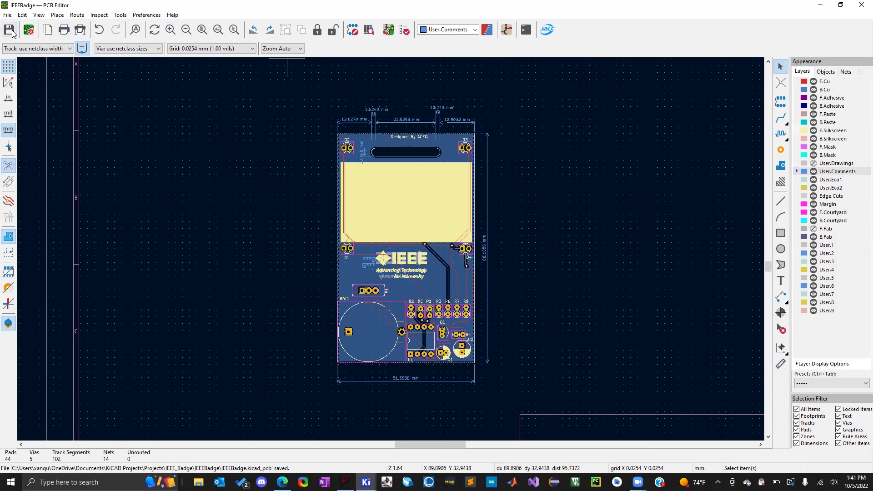
click(7, 15)
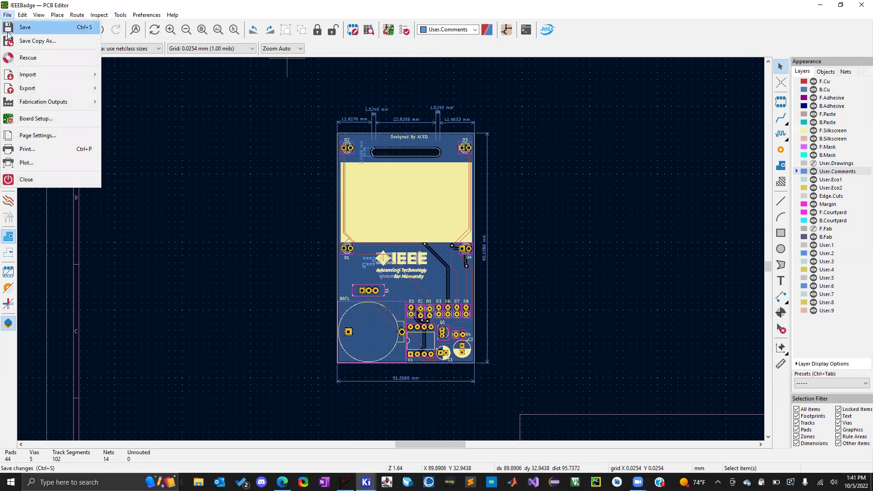
click(23, 27)
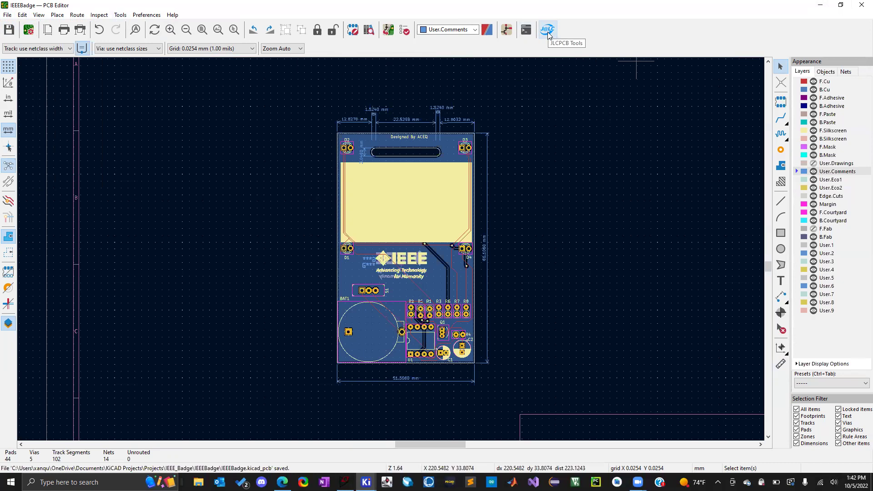
Minimize the PCB Editor, go to the KiCad project manager and open the Gerber Viewer.
click(819, 5)
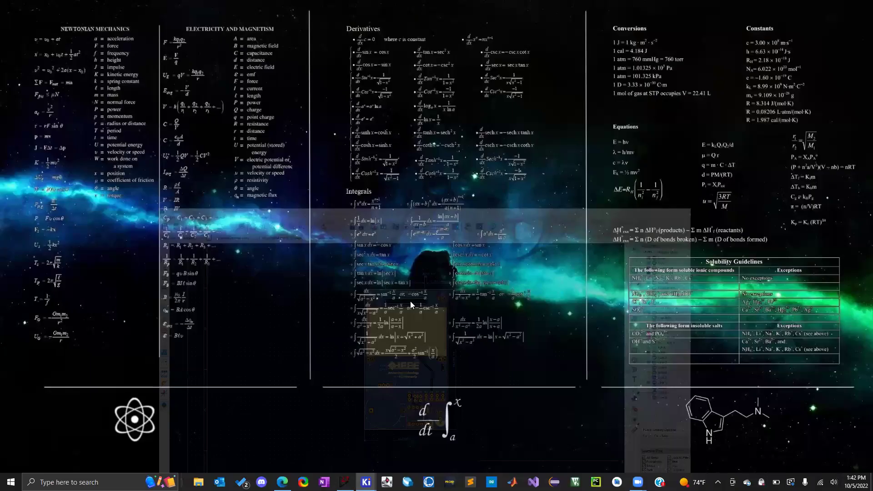
mouse_move(366, 482)
click(381, 448)
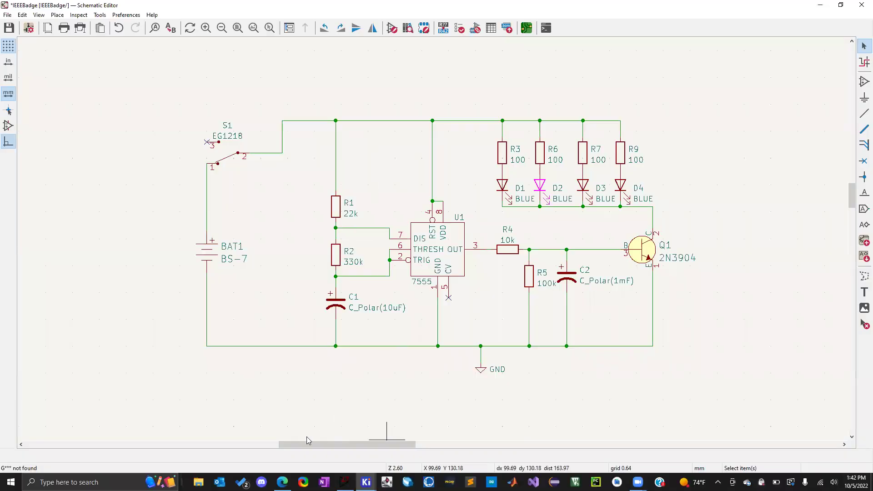
key(alt+Tab)
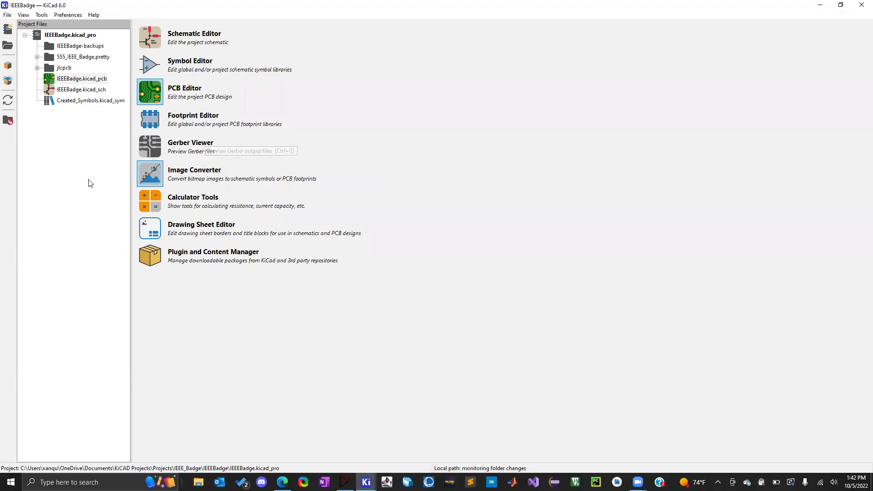
click(72, 155)
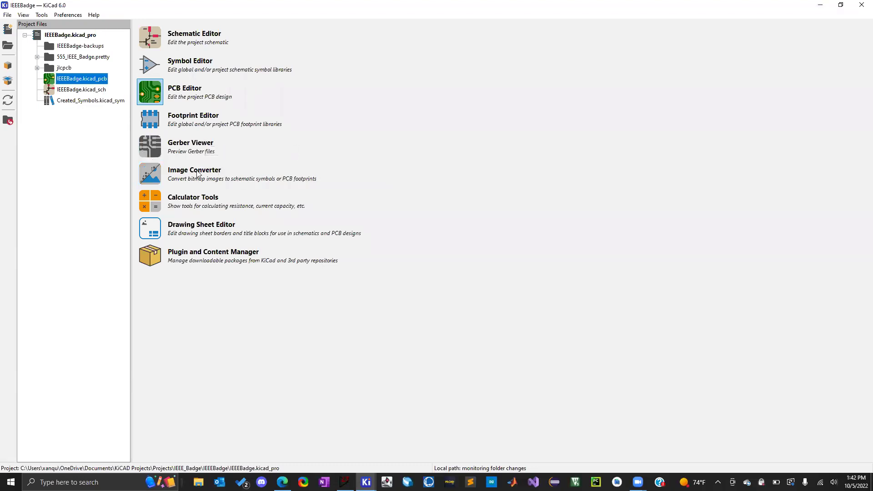
click(228, 145)
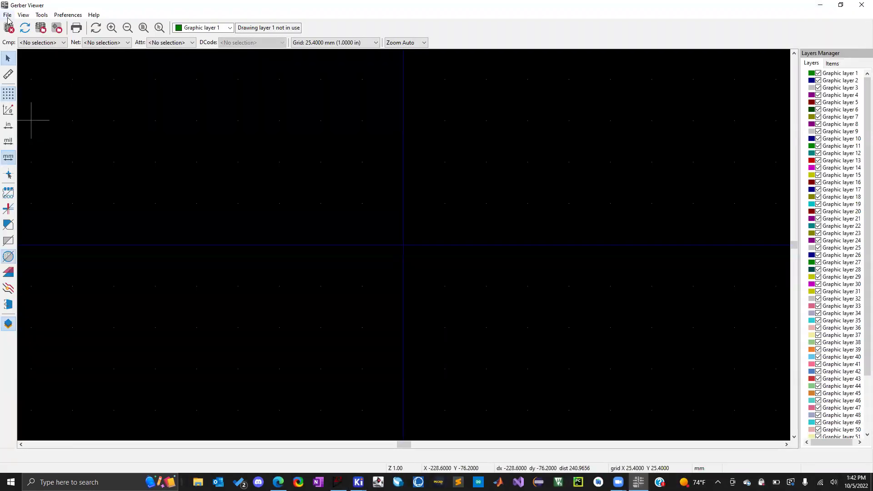
click(7, 15)
click(8, 15)
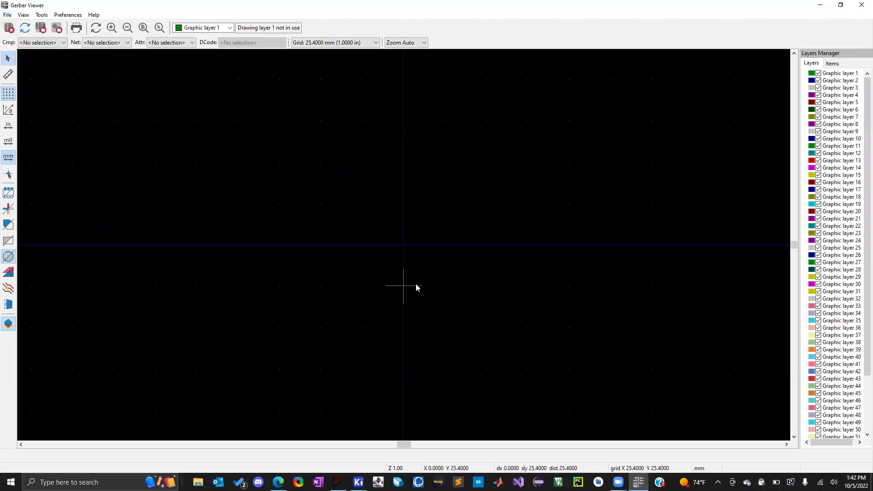
Return to the PCB Editor, look at the fabrication output options and save the board again.
click(358, 482)
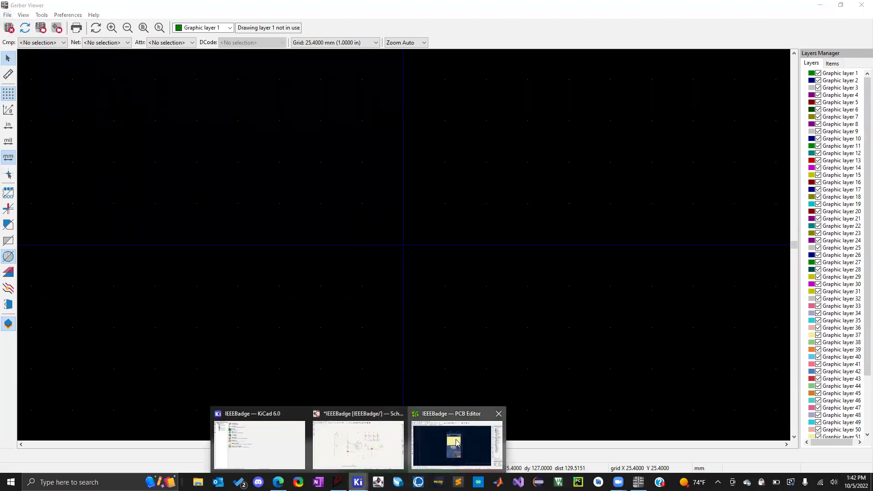
click(452, 439)
click(7, 16)
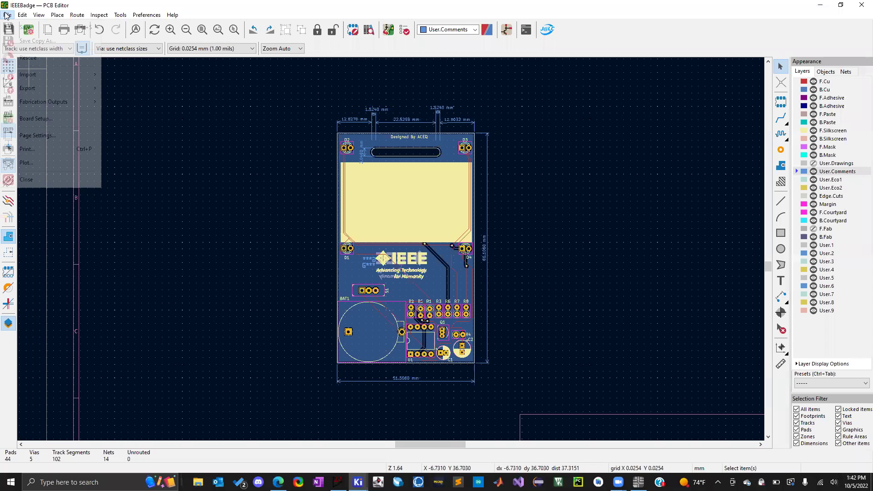
mouse_move(50, 88)
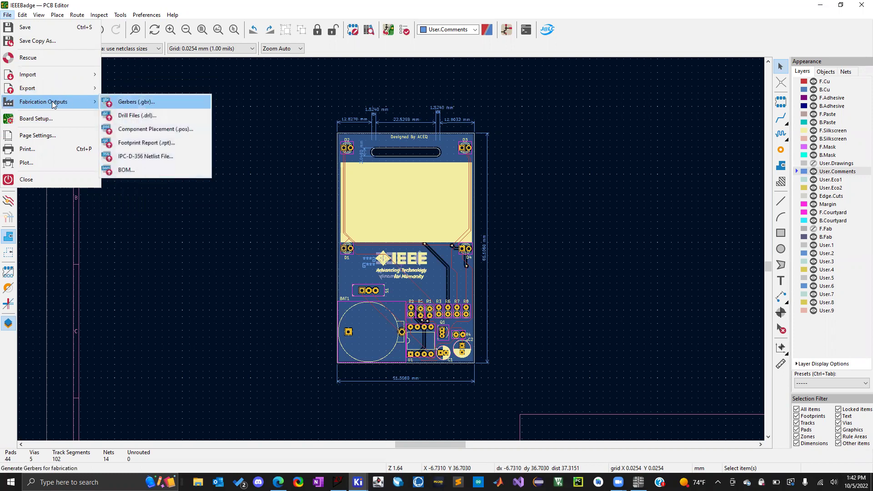
key(ctrl+s)
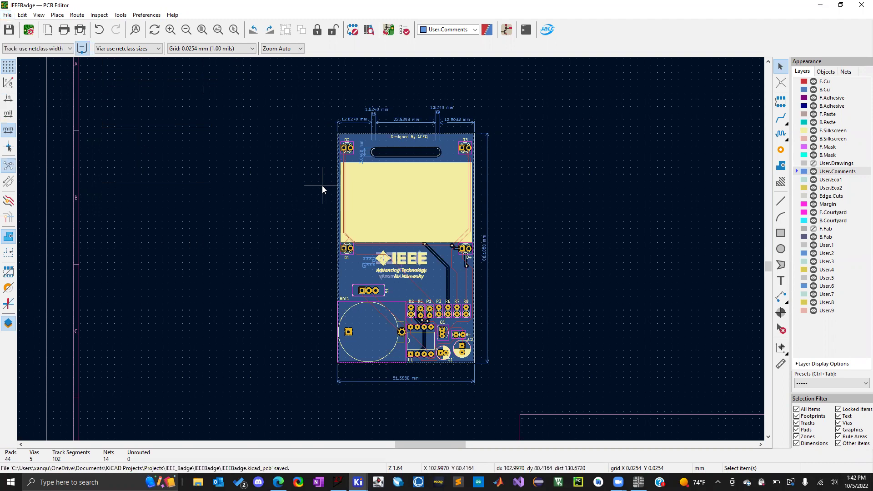
drag(304, 90, 300, 236)
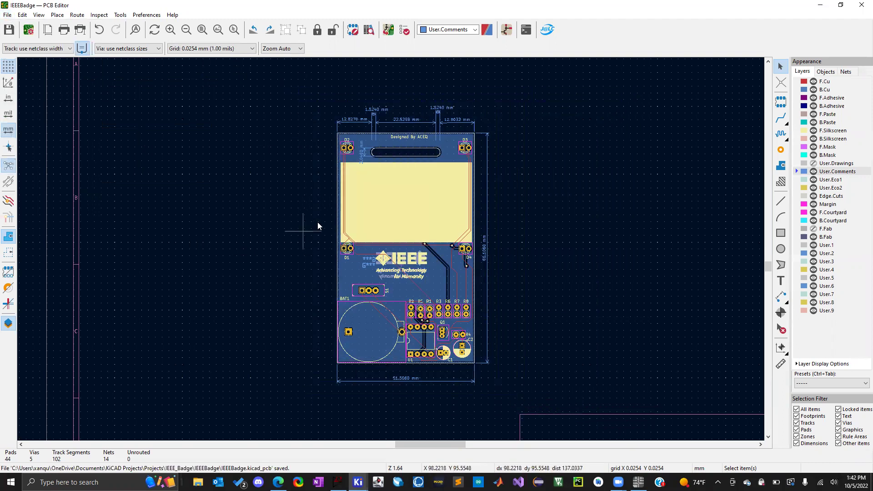
Open the Gerber plot settings from the badge board's fabrication outputs.
click(7, 15)
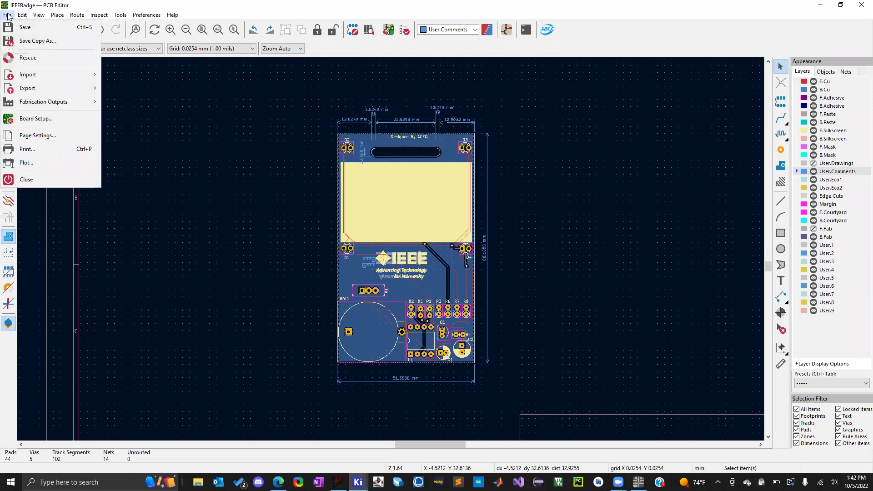
mouse_move(48, 104)
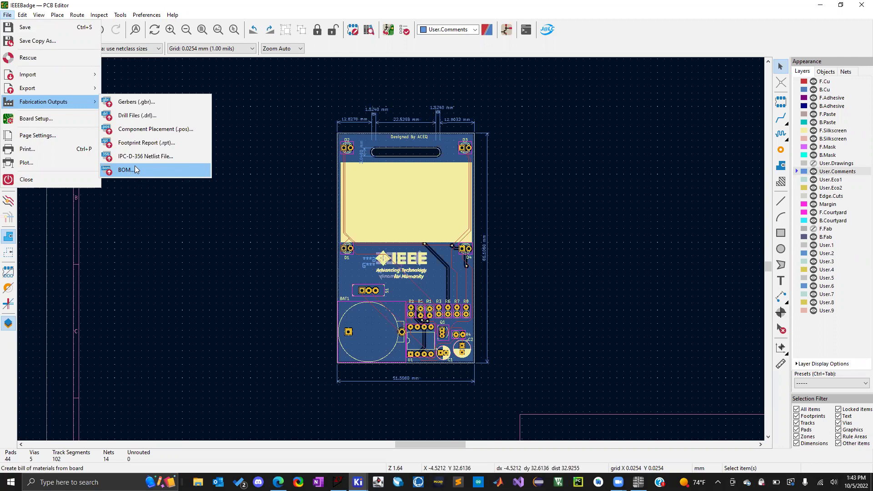
click(139, 102)
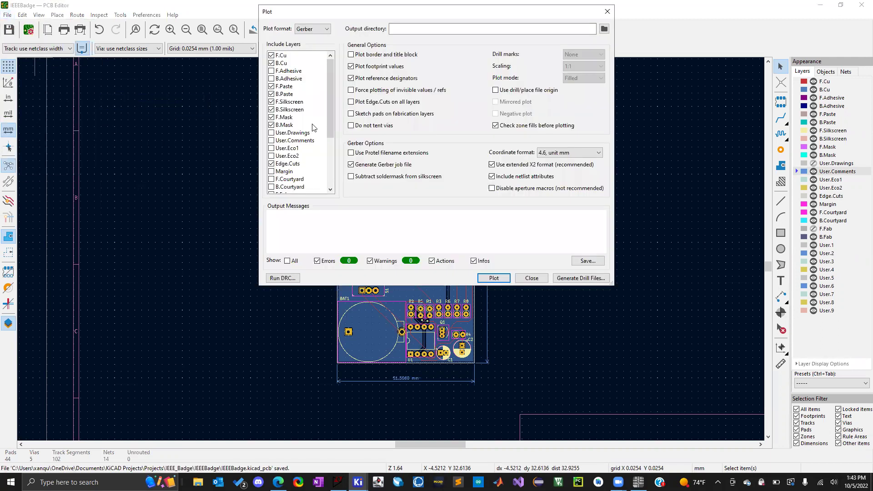
Set the plot output directory to the IEEEBadge project folder as a relative path.
click(586, 29)
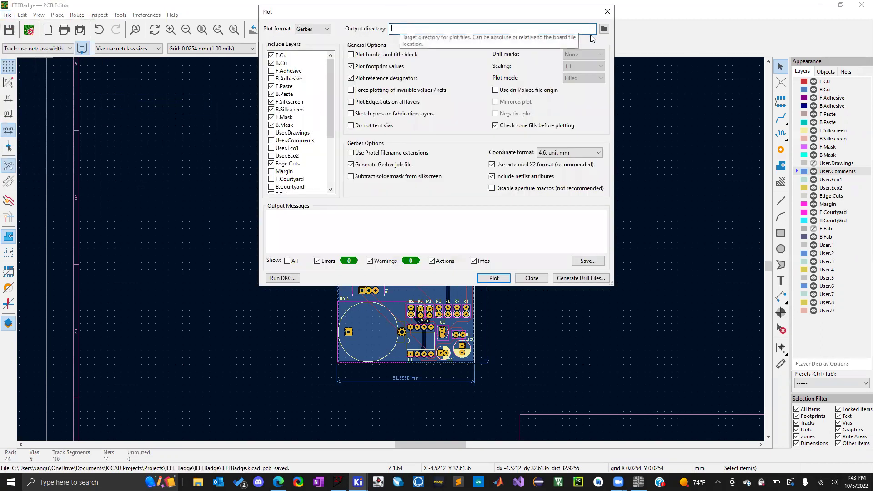
click(604, 28)
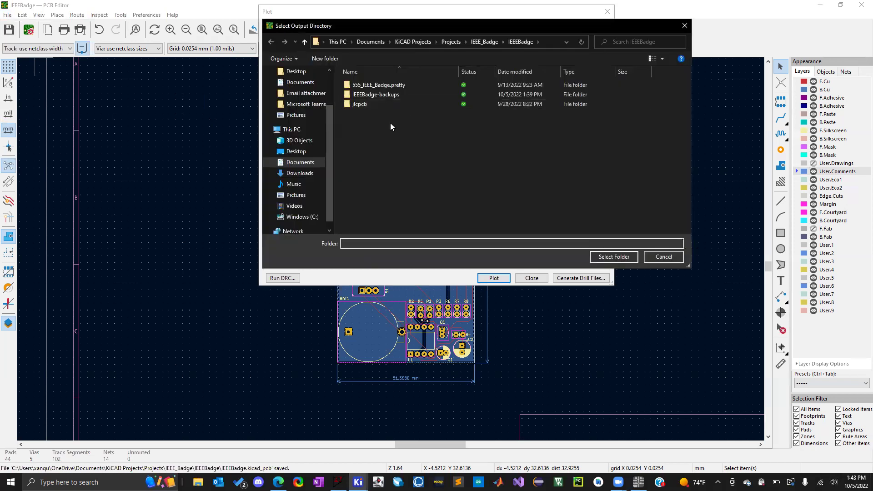
right_click(372, 120)
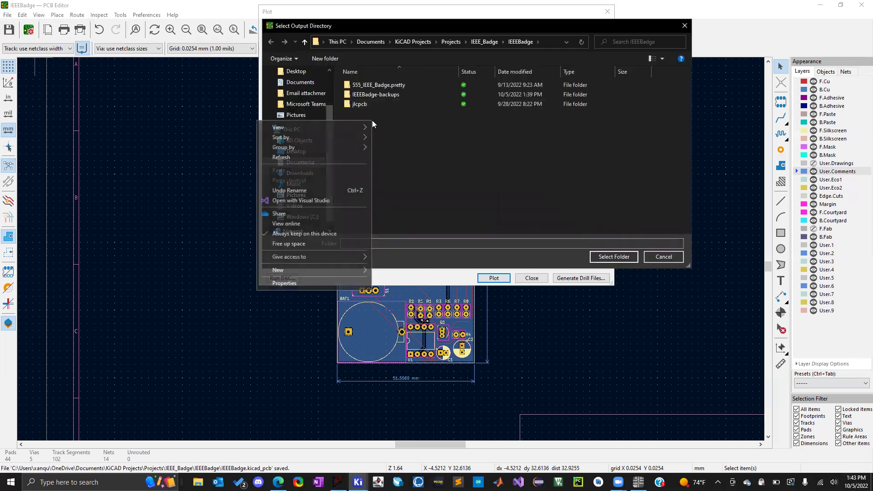
click(460, 203)
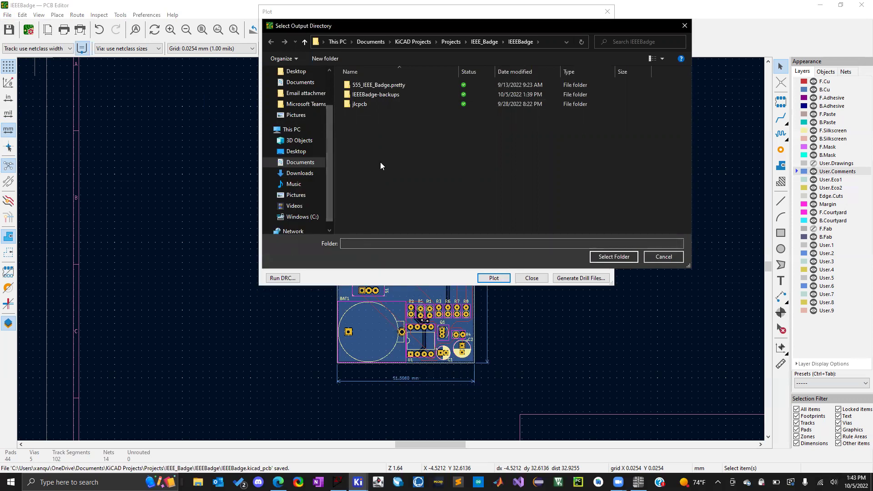
click(304, 41)
double_click(364, 85)
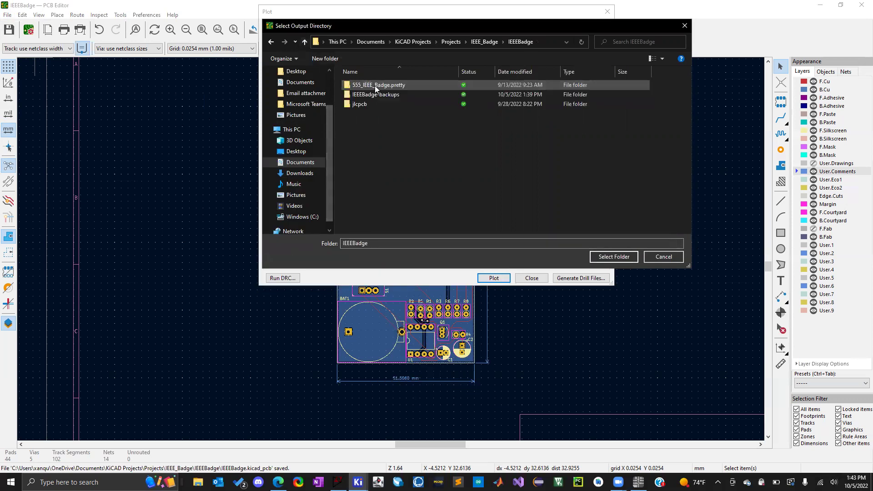
click(615, 257)
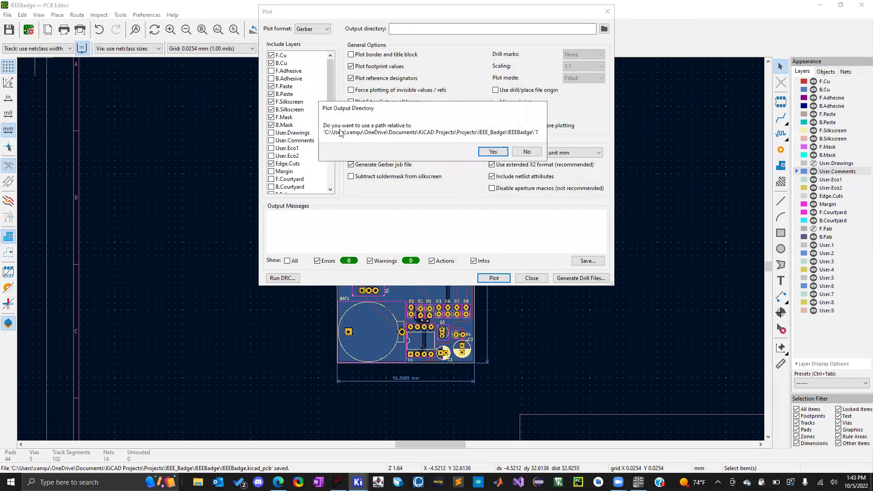
click(493, 152)
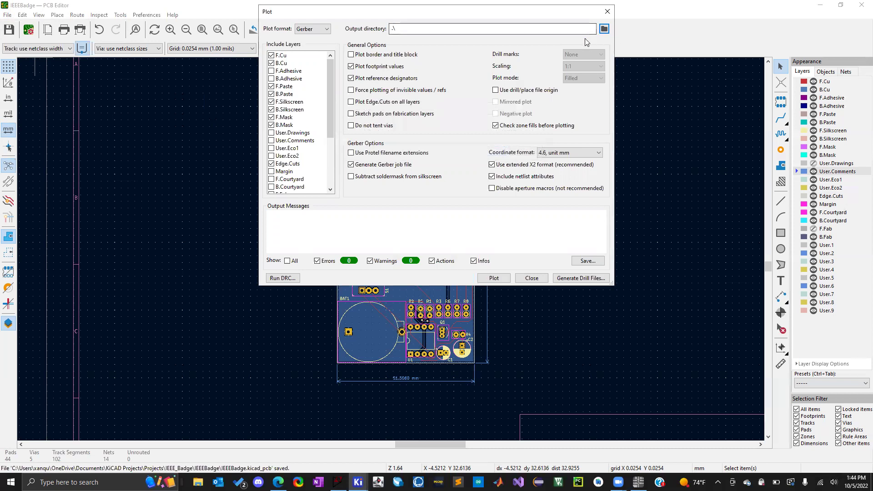
Create a folder named IEEEBadge_Fabrication_Files in the project folder and set it as the plot output directory with a relative path.
click(394, 30)
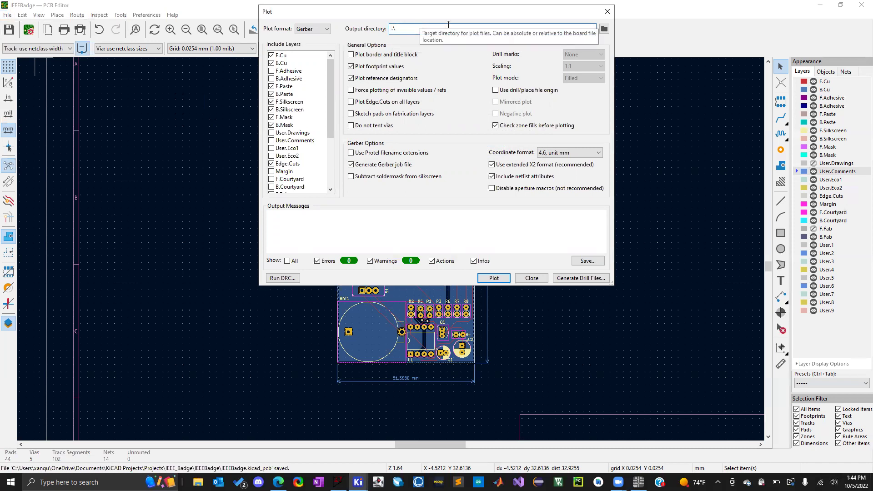
click(605, 29)
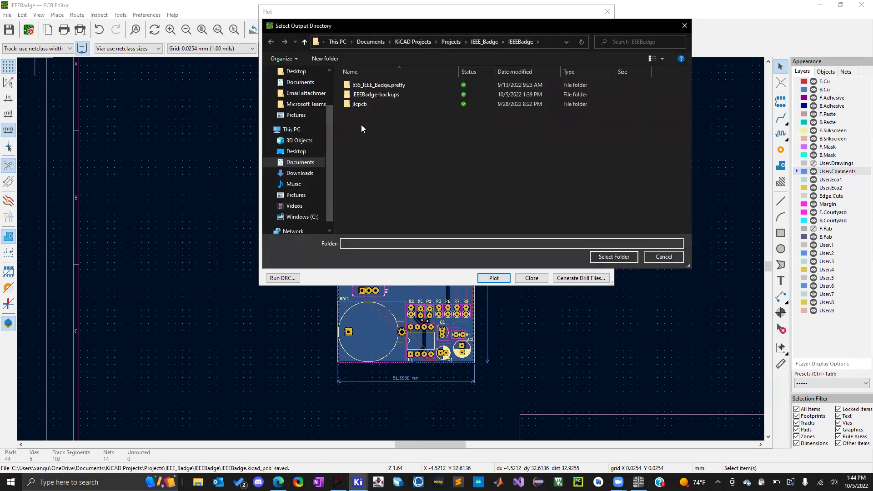
right_click(361, 124)
mouse_move(279, 275)
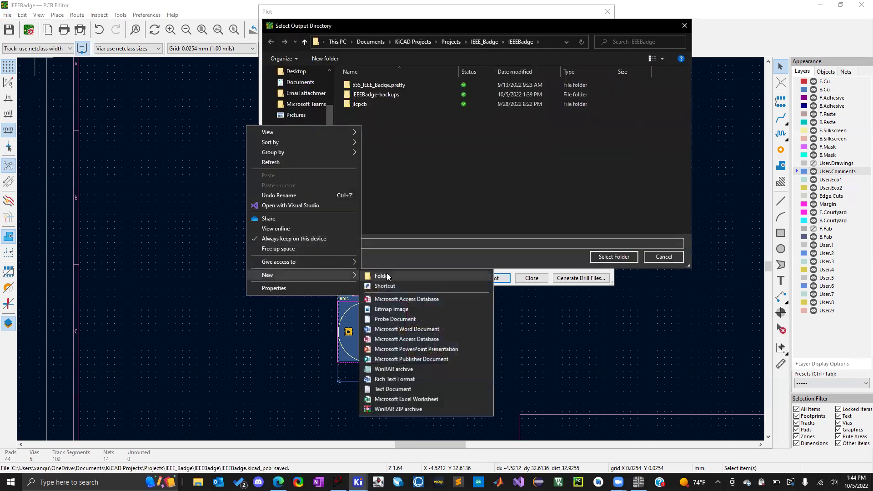
click(381, 276)
text(IEEEBadge_Fabrication_Files)
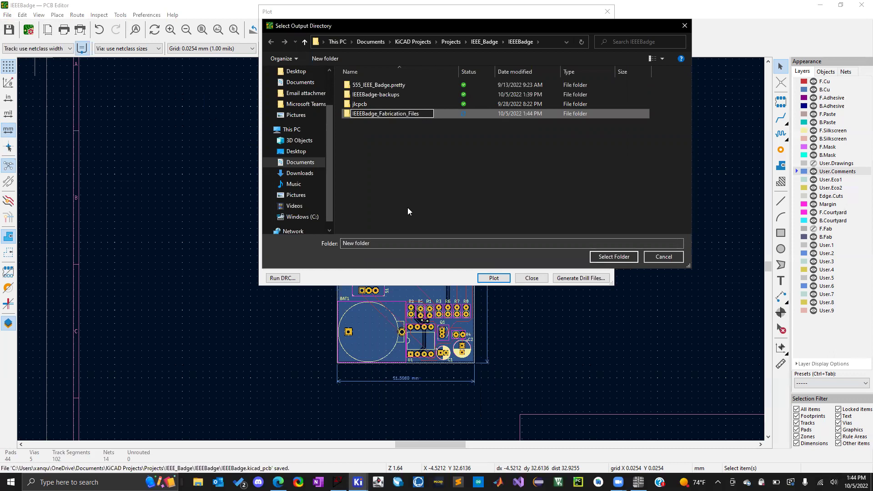
key(Return)
double_click(406, 94)
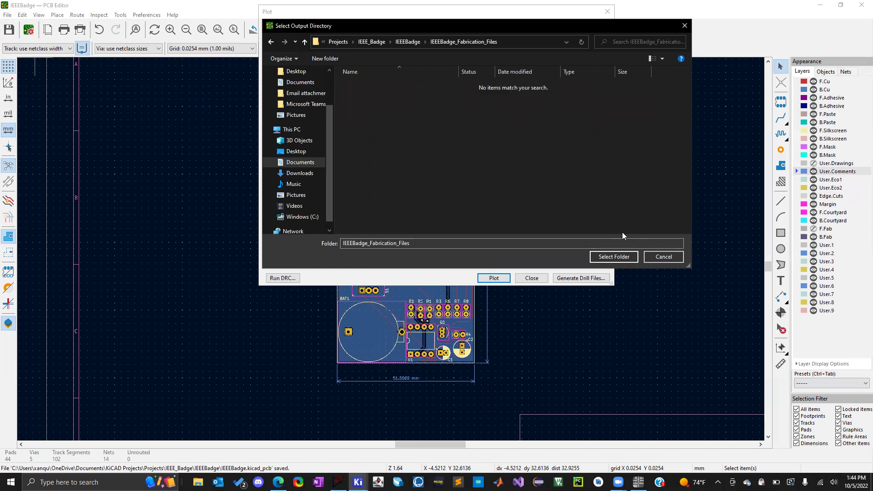
click(614, 257)
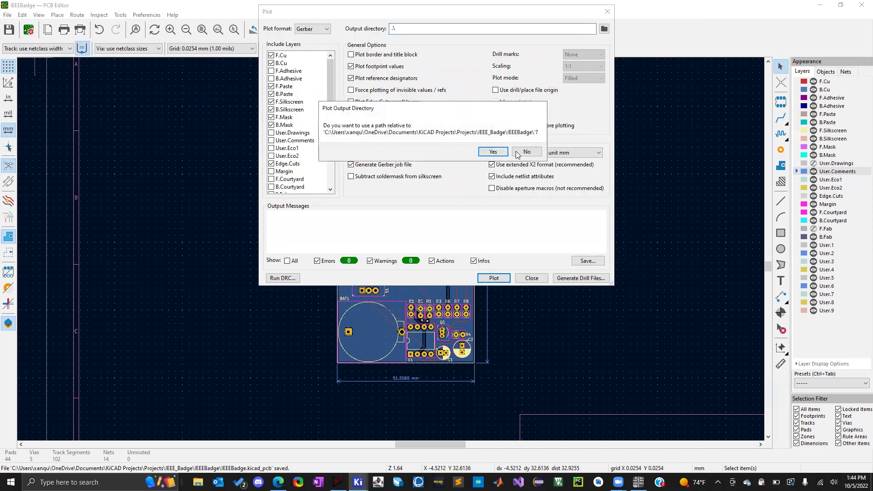
click(496, 153)
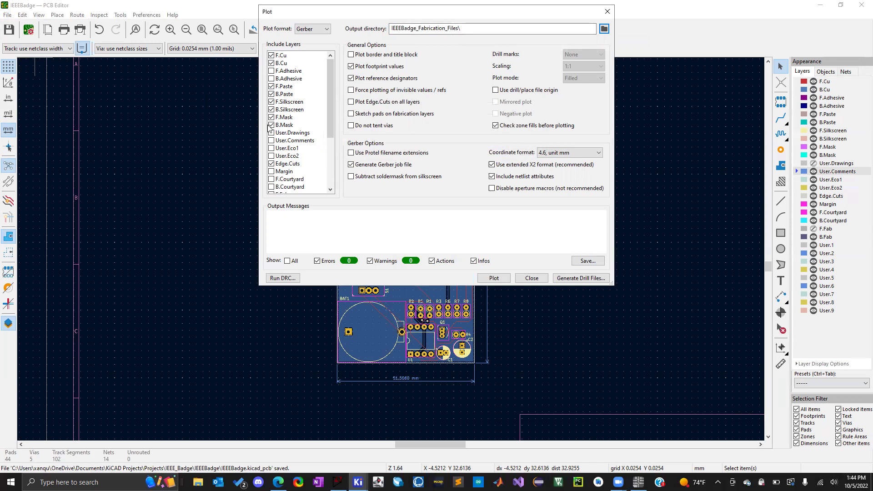
Review which copper, paste, silkscreen, mask and edge-cut layers are included in the Gerber plot.
scroll(278, 140, down, 1)
scroll(280, 131, down, 3)
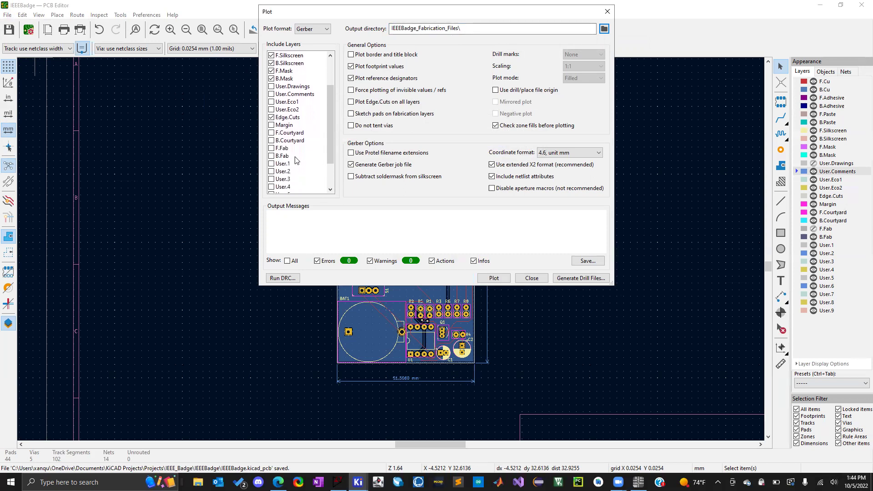
scroll(286, 114, up, 3)
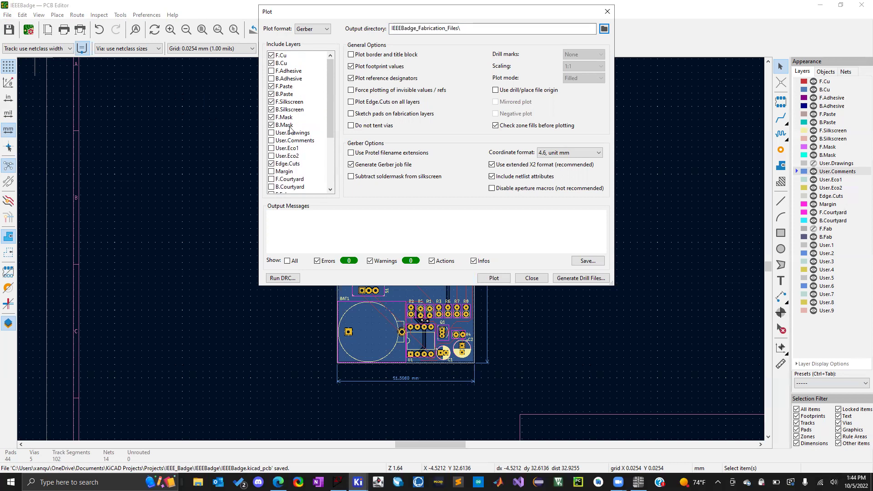
scroll(300, 138, down, 1)
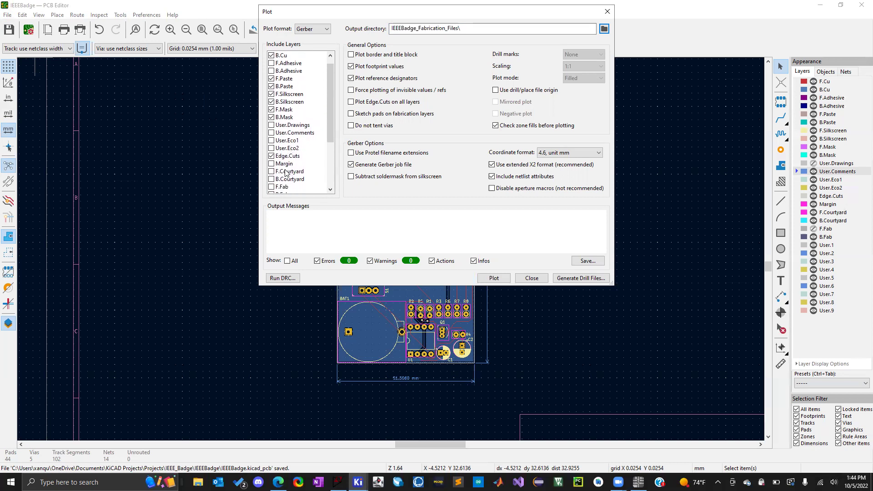
scroll(286, 164, down, 2)
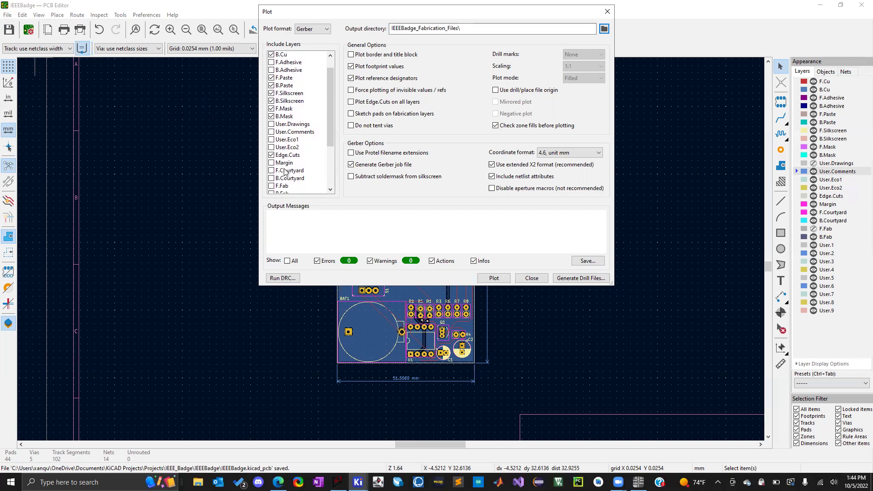
scroll(285, 157, down, 1)
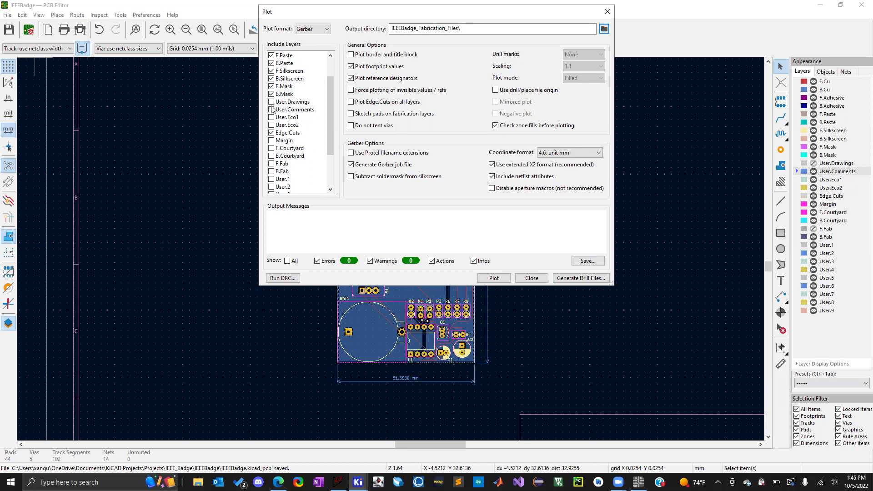
scroll(273, 111, up, 2)
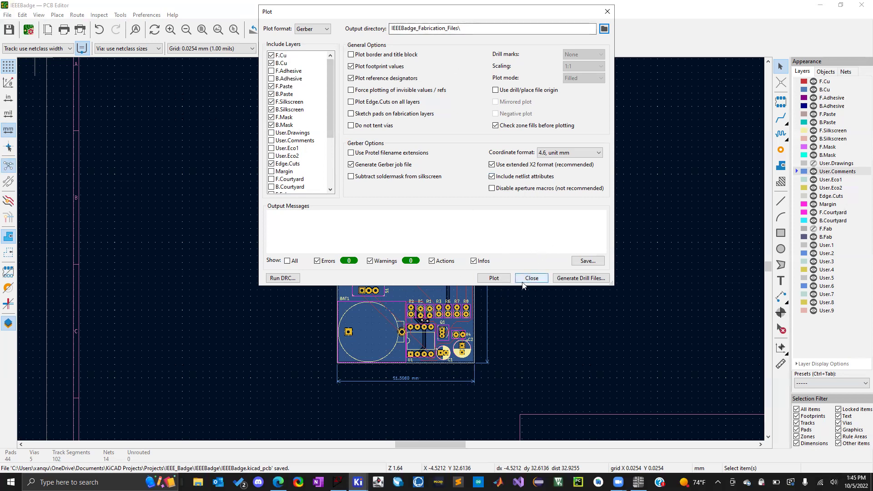
Plot the Gerber files and examine the output messages for the Gerber job file and completion.
click(494, 278)
drag(387, 249, 364, 249)
scroll(302, 236, up, 2)
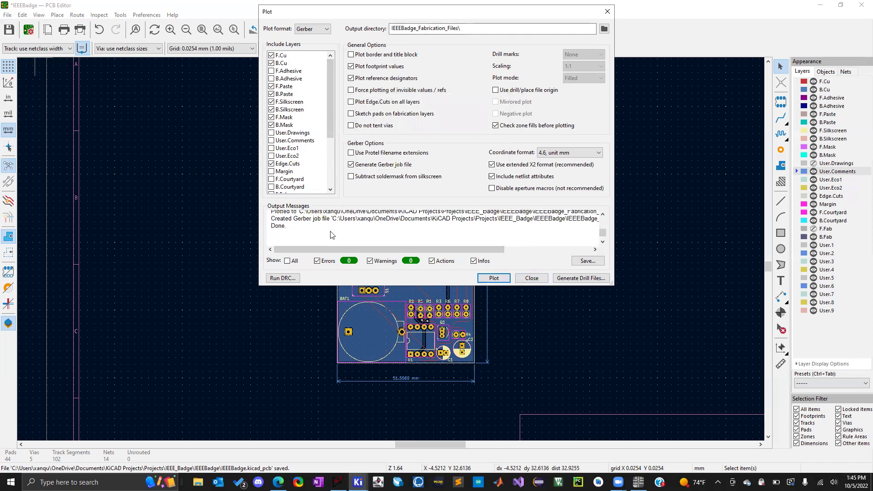
drag(272, 224, 652, 224)
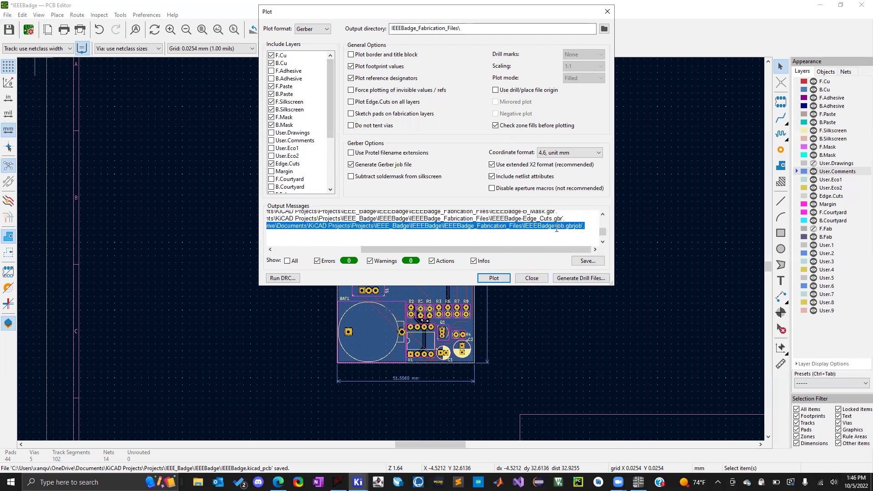
drag(459, 248, 342, 248)
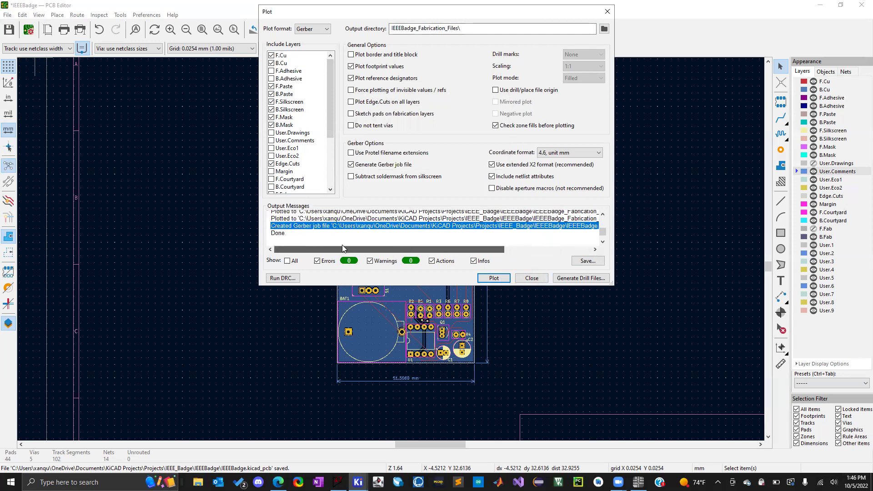
double_click(278, 233)
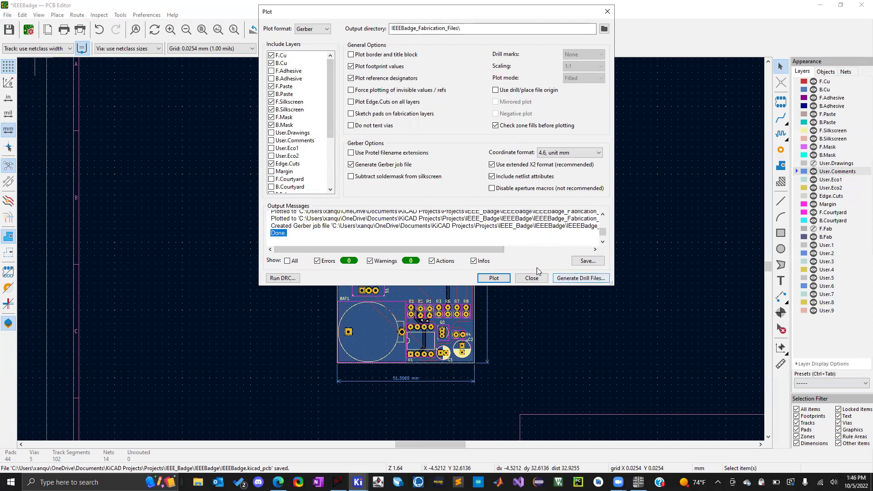
Generate the Excellon drill files in the IEEEBadge_Fabrication_Files folder and close the plot settings.
click(572, 279)
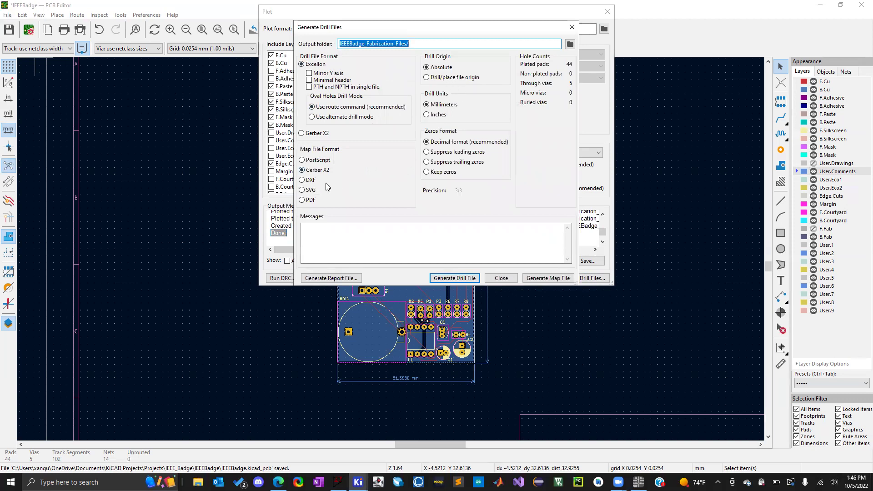
click(449, 280)
click(501, 278)
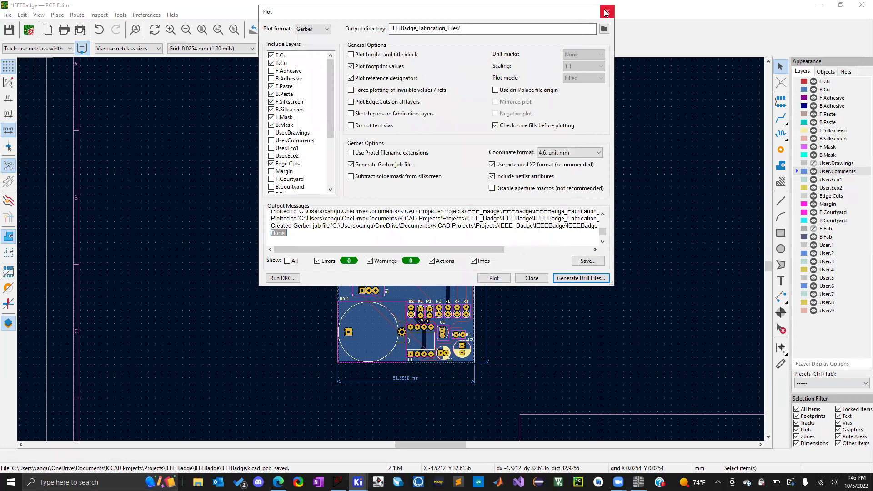
click(606, 12)
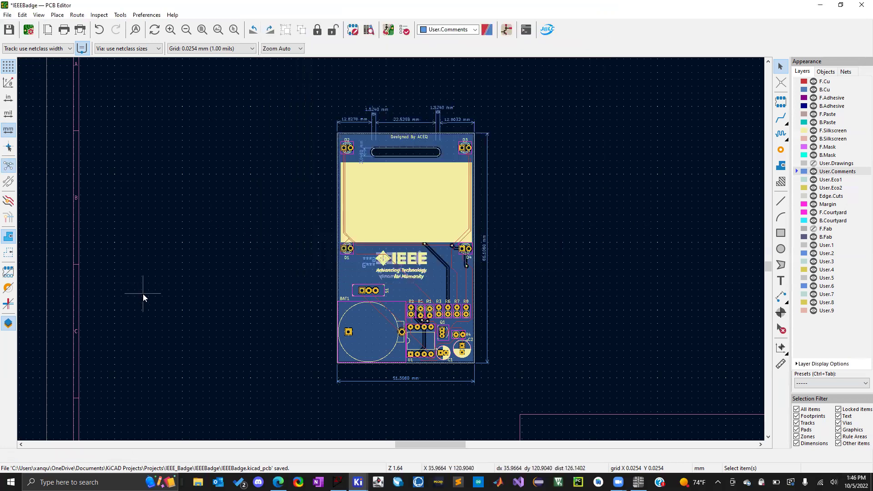
Open and close File Explorer, and switch to the Gerber Viewer.
click(198, 482)
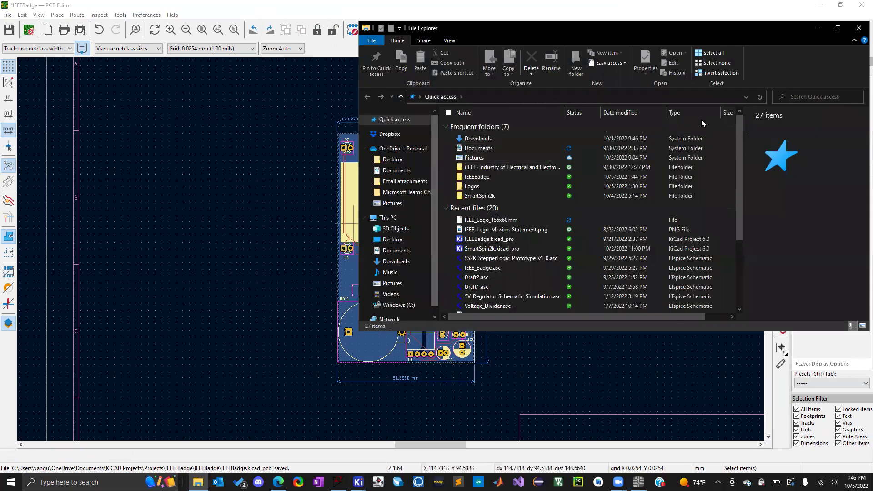
click(858, 28)
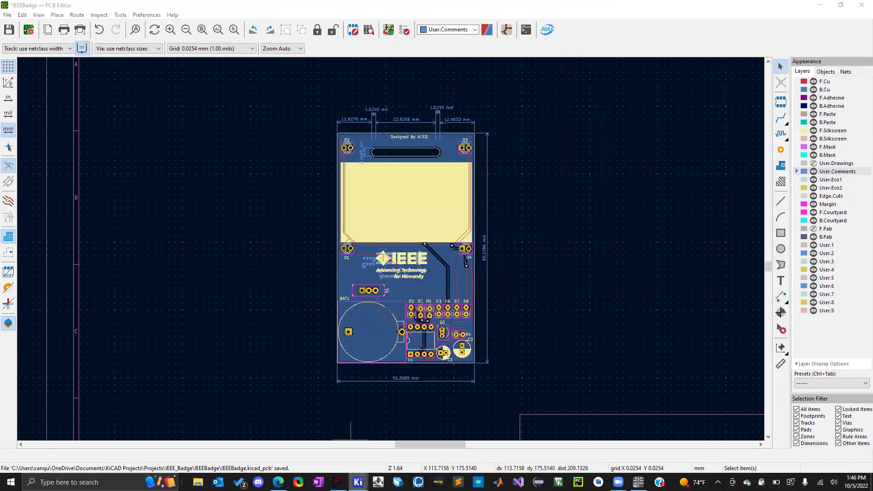
mouse_move(358, 482)
click(260, 443)
click(155, 146)
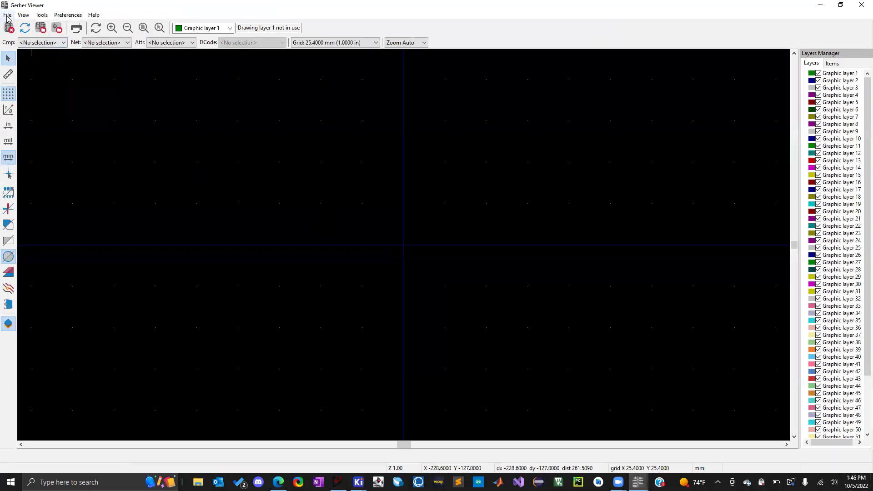
click(7, 15)
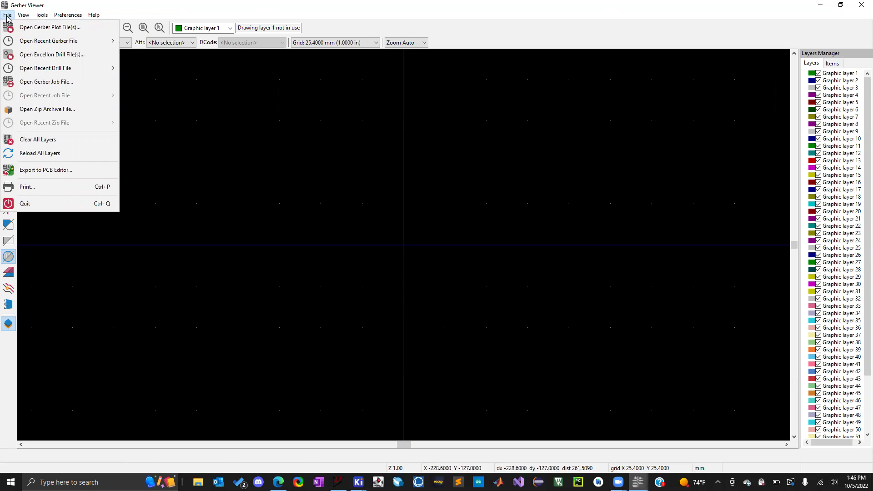
click(8, 15)
click(23, 15)
mouse_move(7, 15)
click(14, 29)
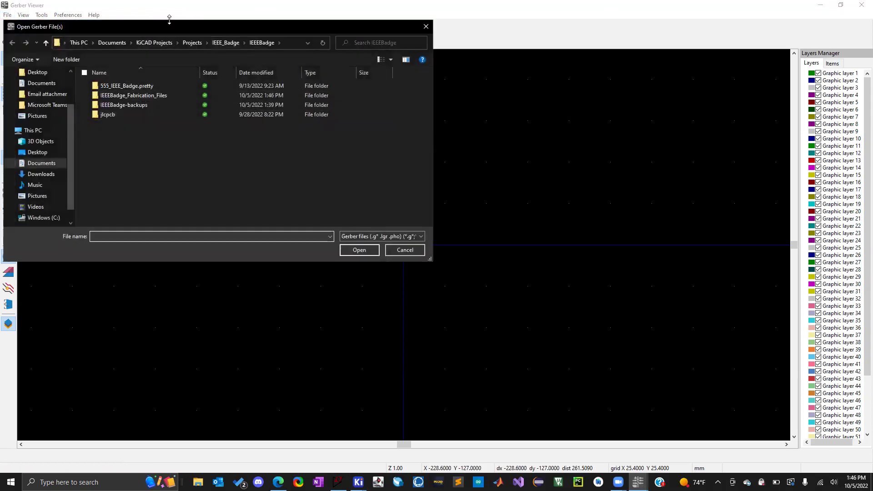
click(426, 26)
Open all nine .gbr plot files from the IEEEBadge_Fabrication_Files folder, leaving out the IEEEBadge-job.gbrjob file.
click(5, 15)
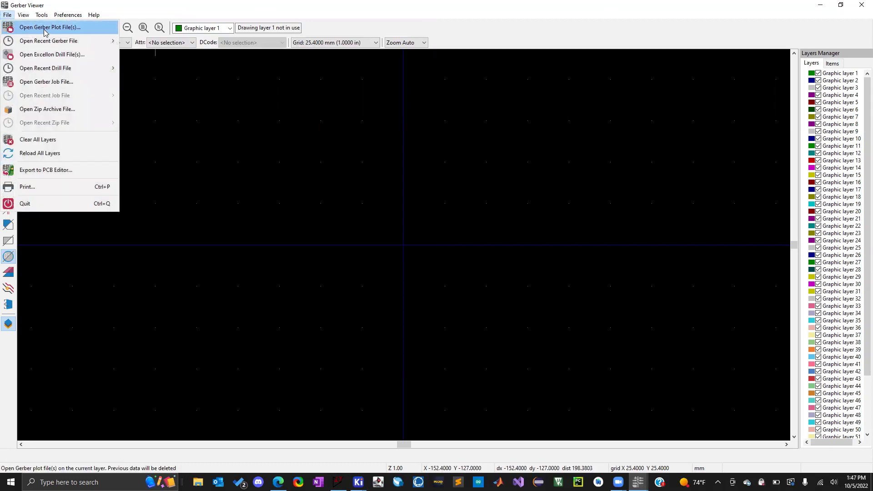
click(58, 30)
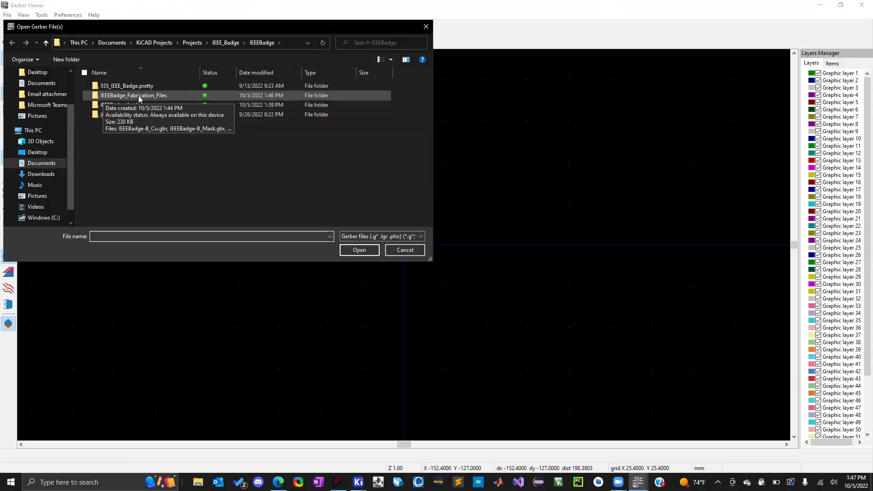
double_click(138, 96)
click(126, 88)
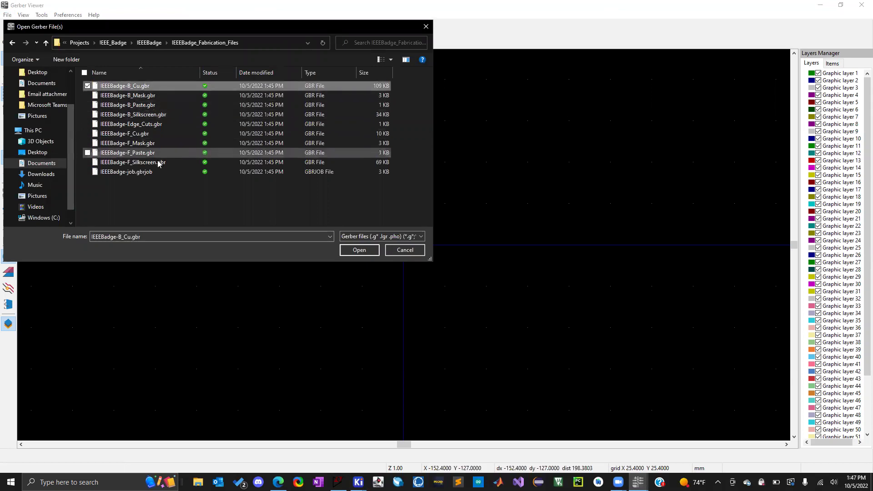
shift+click(152, 173)
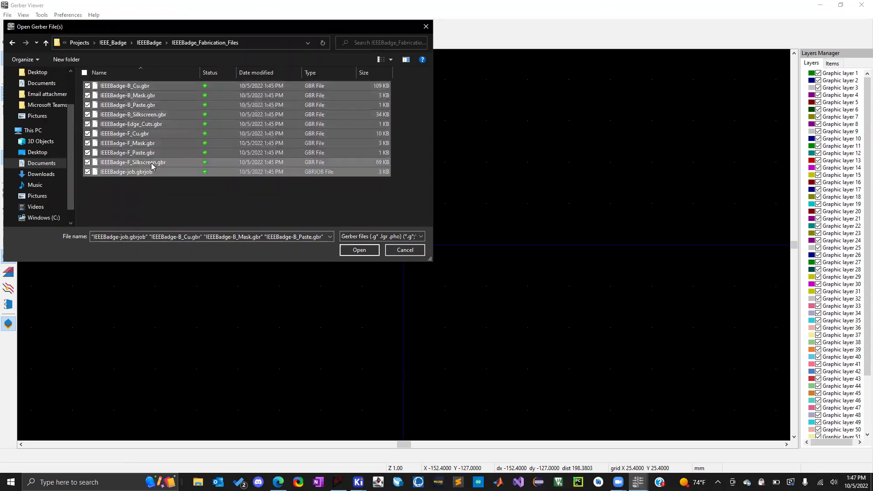
ctrl+click(124, 175)
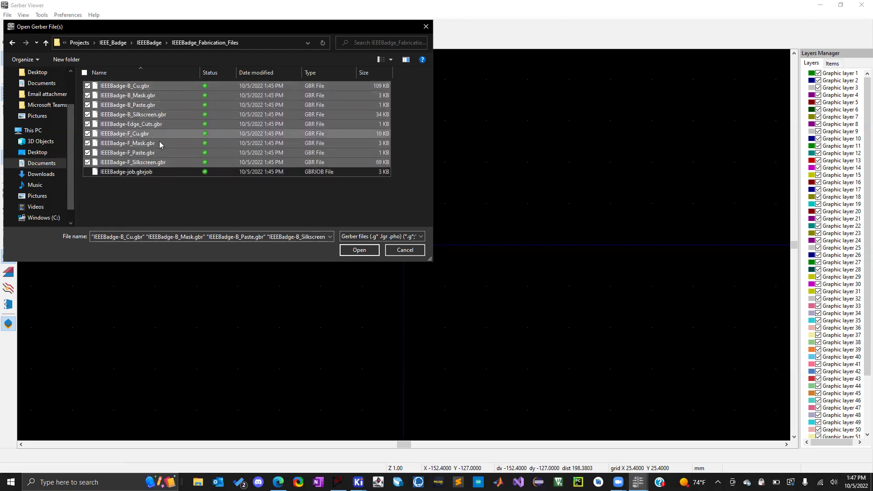
click(358, 251)
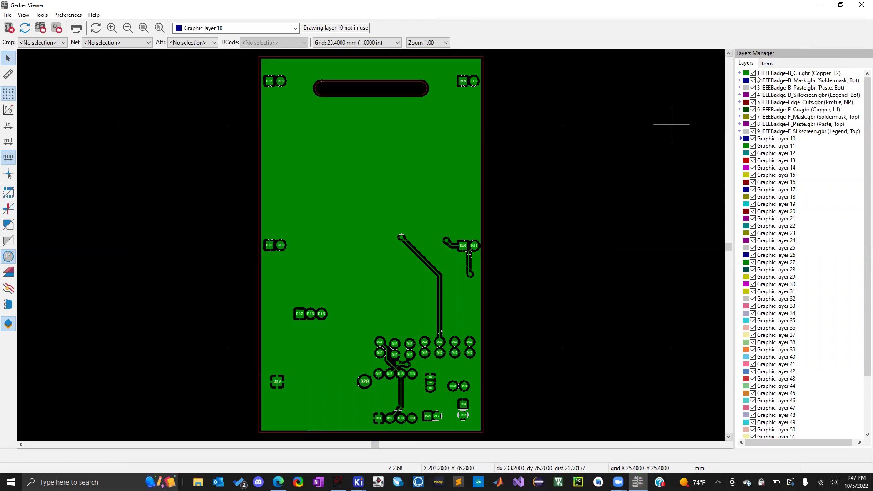
Examine the loaded board, the list of Gerber layers and the display item options.
scroll(371, 245, down, 1)
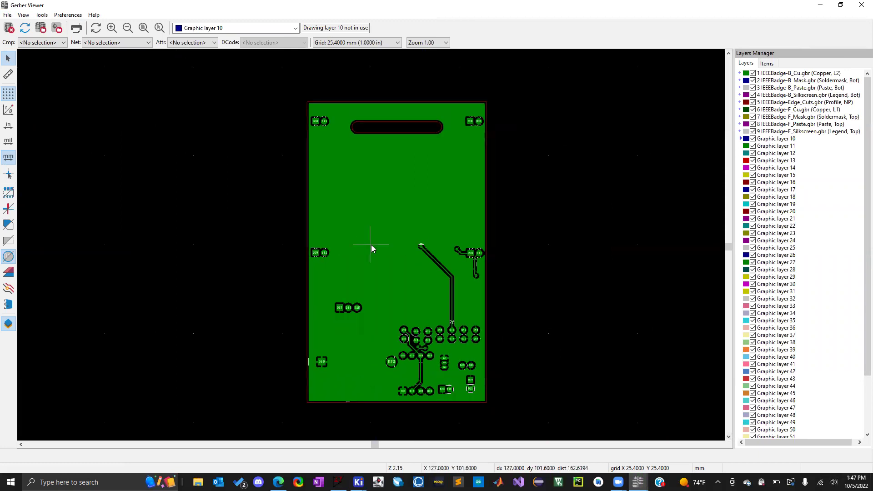
scroll(770, 155, down, 5)
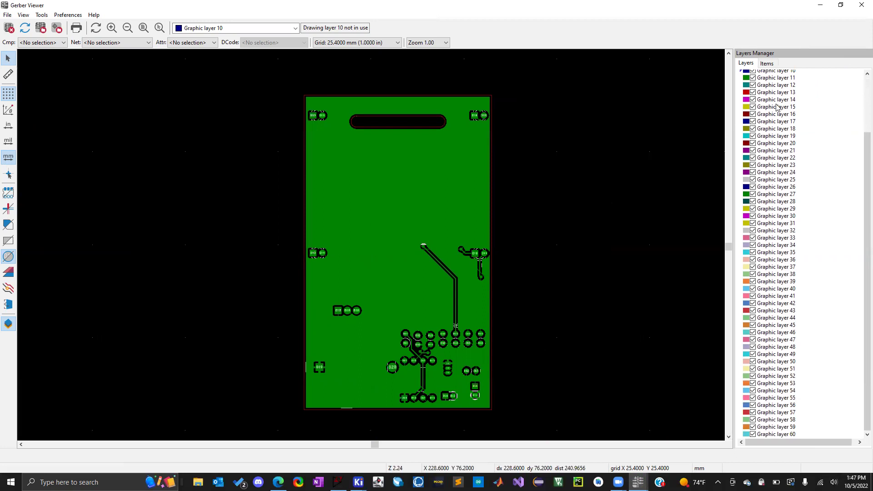
scroll(778, 108, up, 3)
click(767, 63)
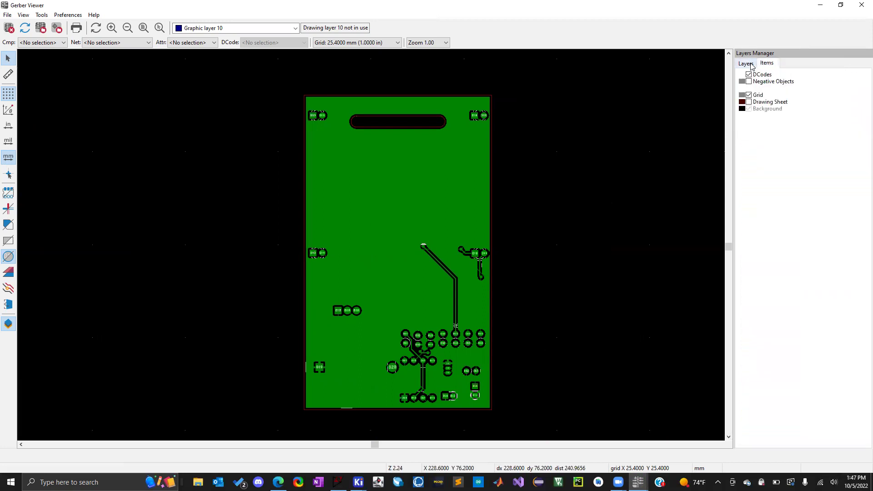
click(746, 64)
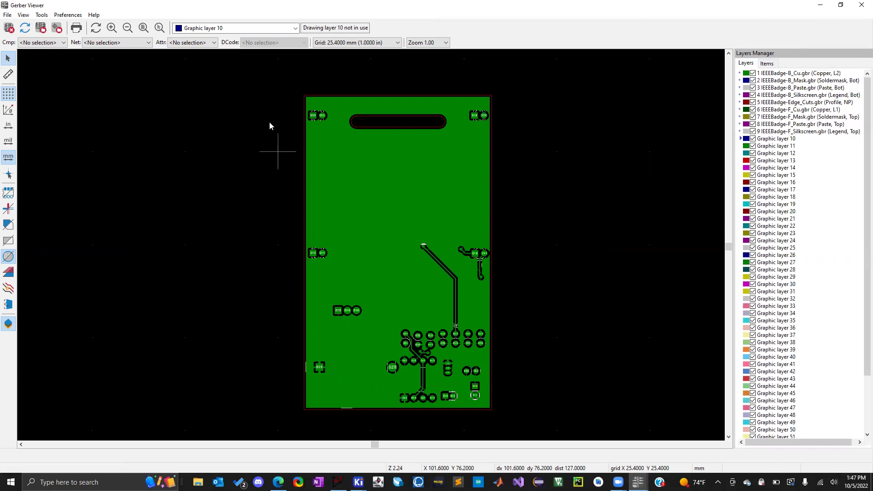
Set the viewer grid to 0.1270 mm (0.0050 in).
click(398, 42)
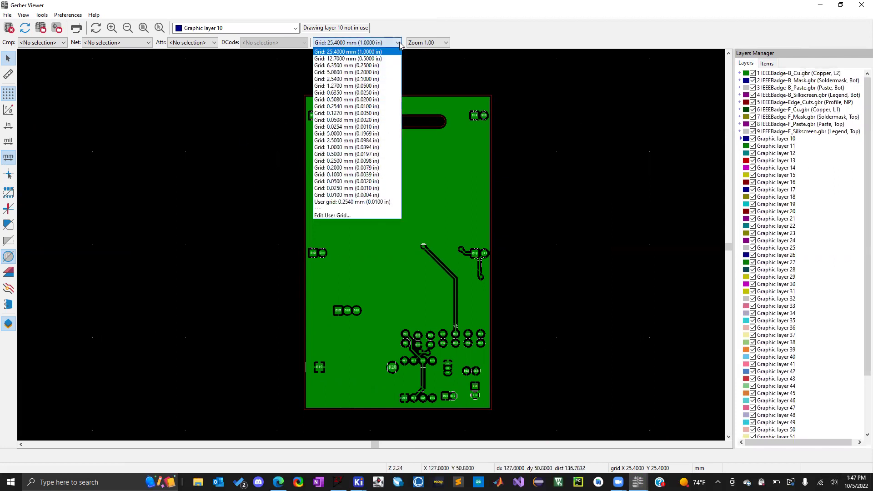
click(350, 113)
click(391, 229)
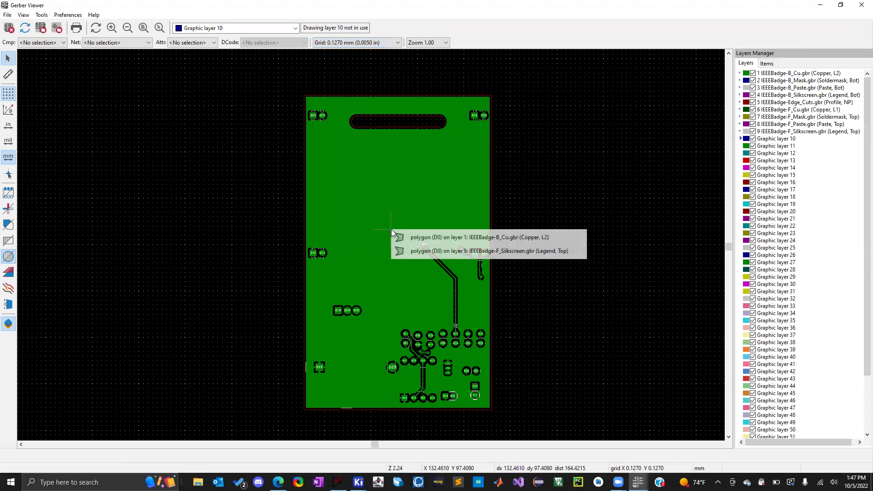
click(396, 191)
click(422, 193)
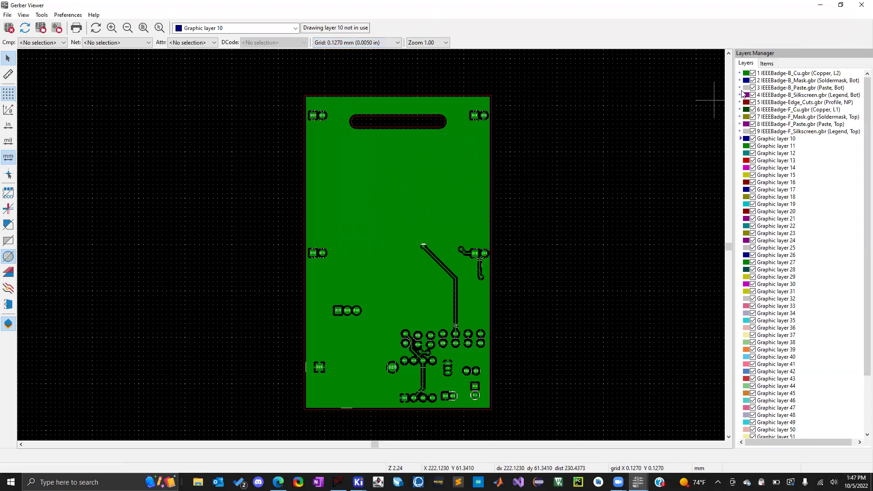
Compare the board with and without IEEEBadge-B_Cu.gbr, leave that layer hidden and make IEEEBadge-B_Mask.gbr the active layer.
click(752, 74)
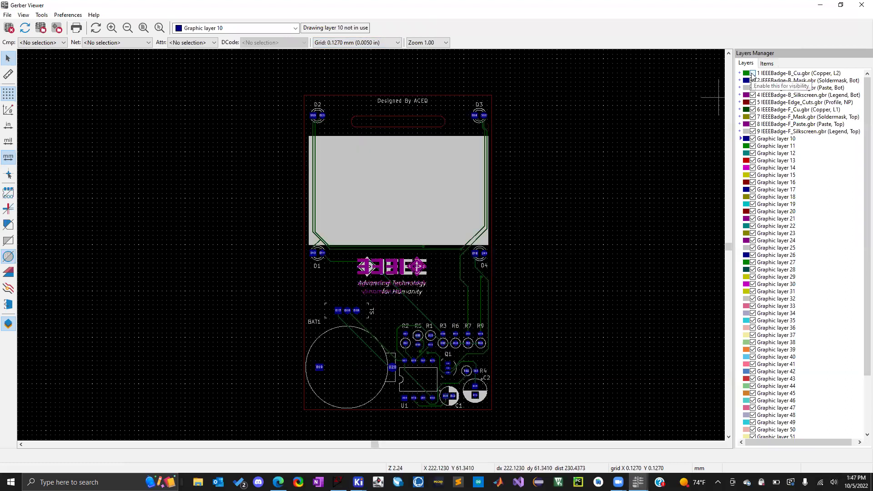
click(752, 73)
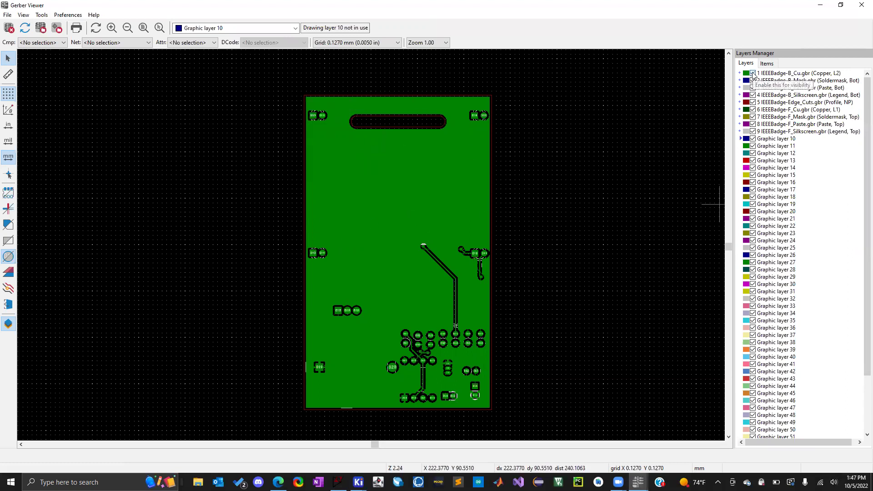
click(753, 73)
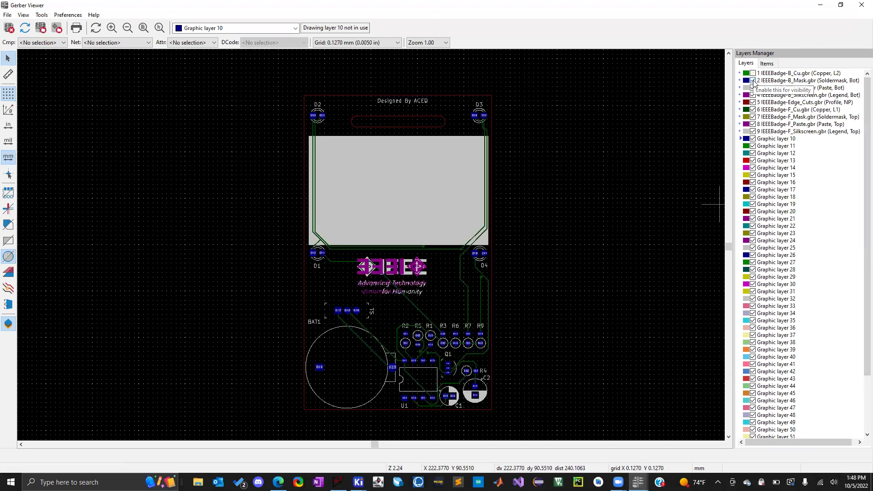
click(750, 81)
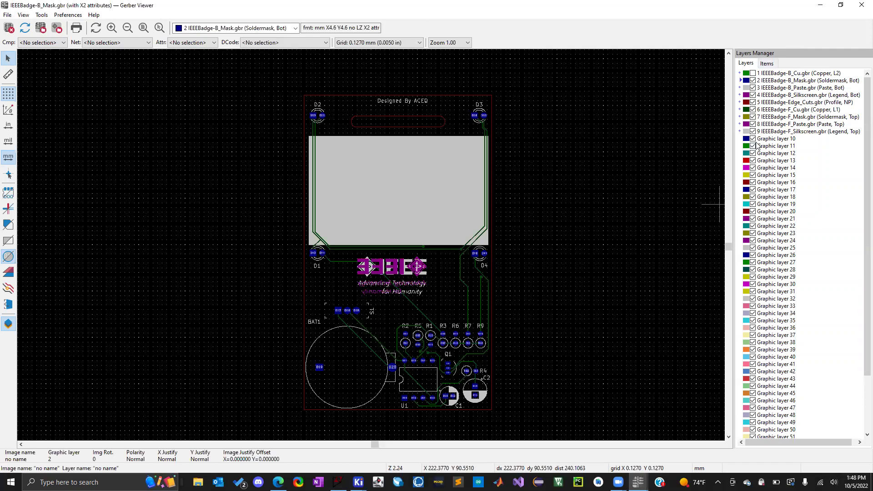
Examine the front copper traces, pads, silkscreen logos and component outlines across the whole badge board.
scroll(402, 266, down, 2)
scroll(371, 244, up, 3)
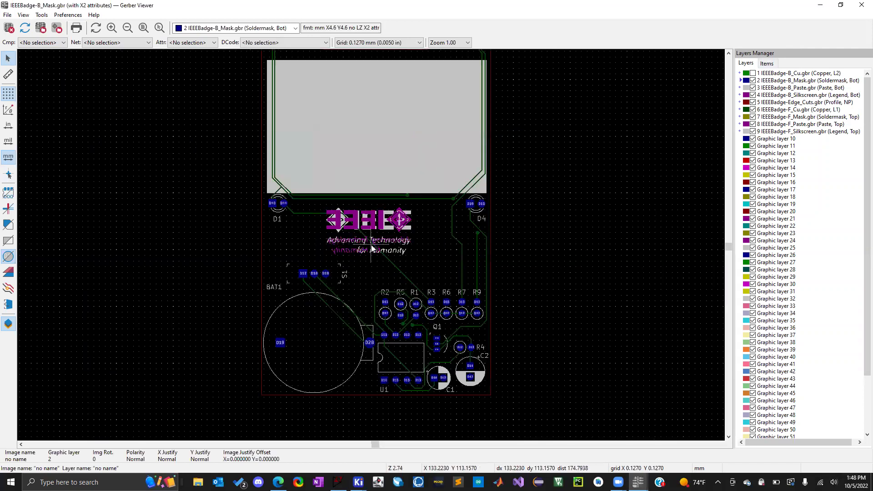
scroll(371, 244, down, 1)
scroll(371, 245, up, 1)
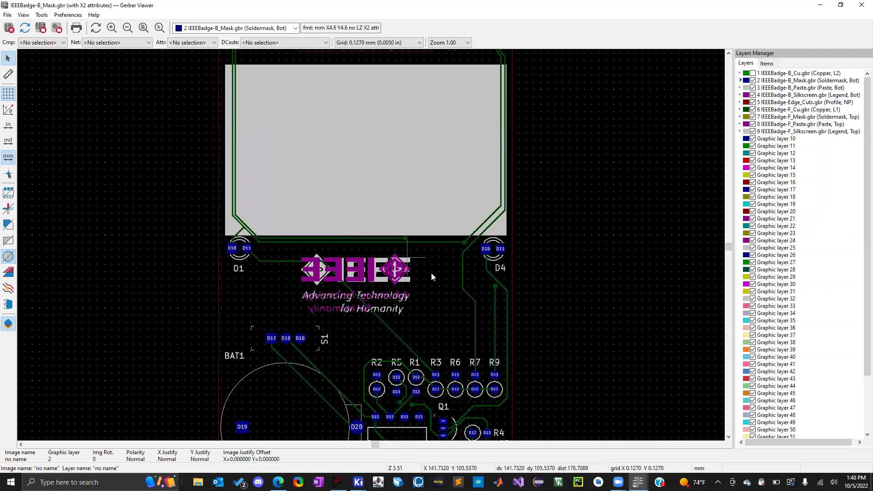
scroll(456, 358, down, 1)
scroll(371, 245, up, 3)
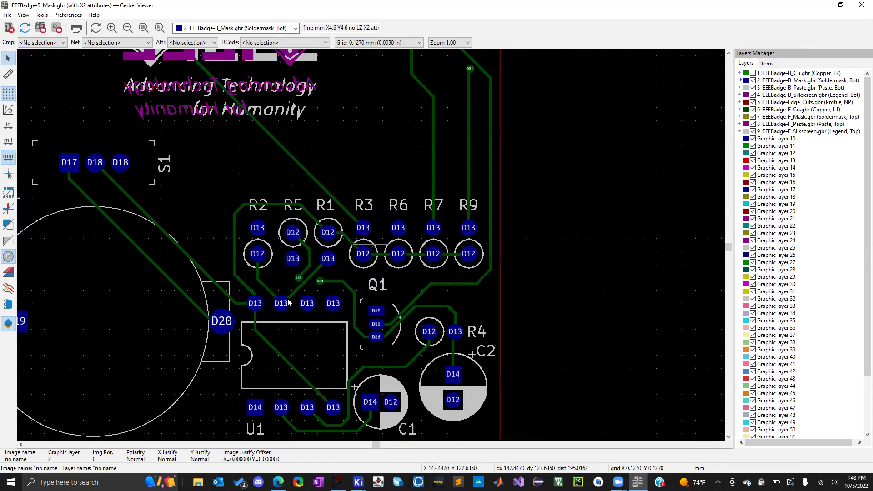
scroll(287, 302, down, 2)
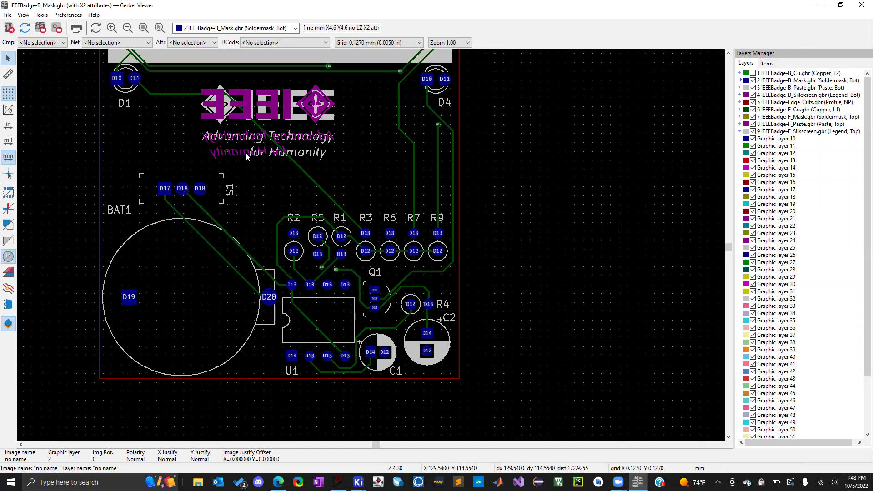
scroll(371, 244, up, 3)
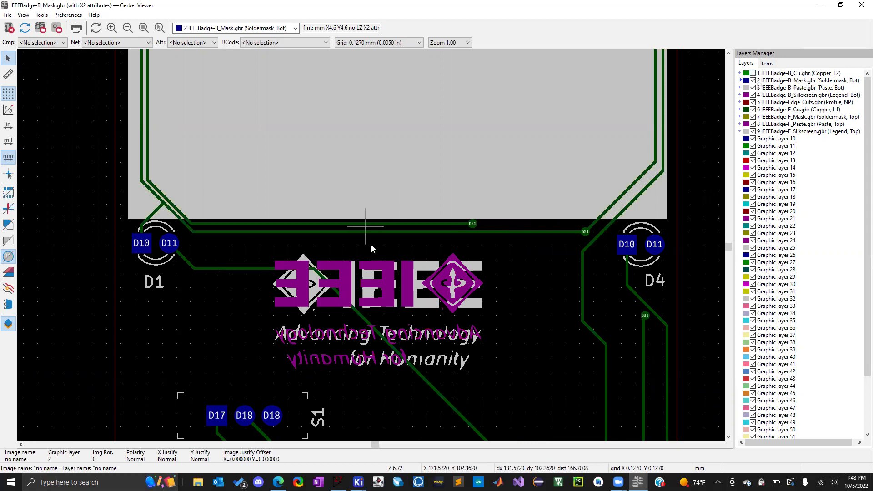
scroll(371, 246, down, 2)
scroll(371, 245, down, 3)
scroll(371, 245, up, 2)
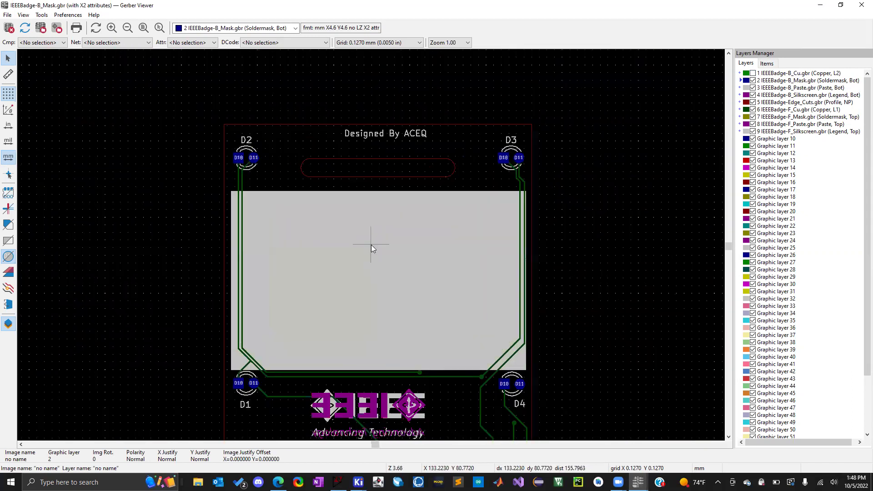
scroll(505, 220, down, 4)
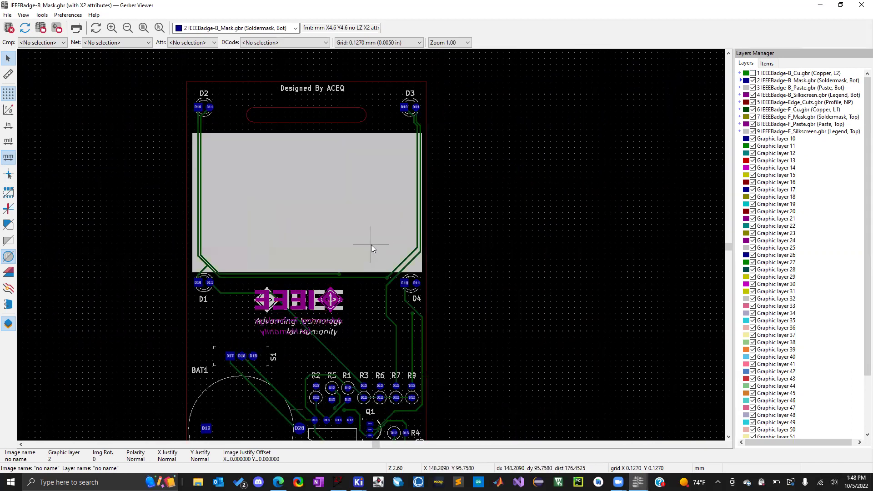
scroll(371, 248, up, 5)
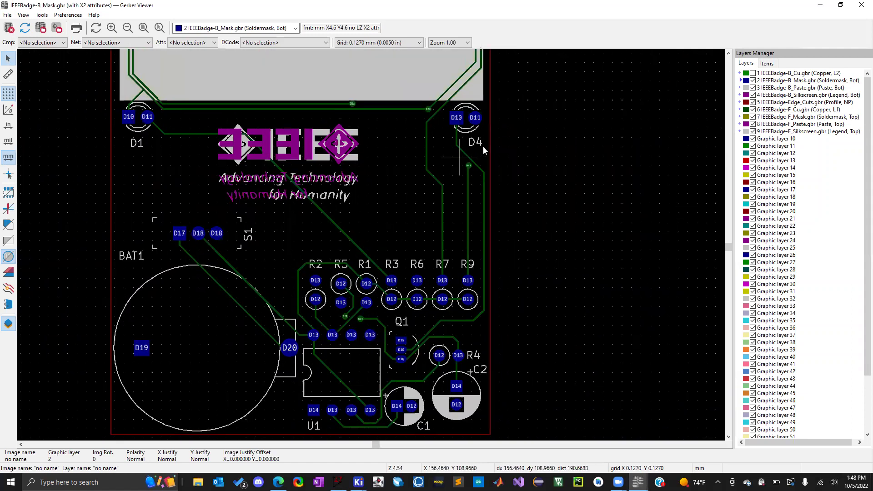
Select the board's outline and inspect the IEEEBadge-F_Cu.gbr and IEEEBadge-Edge_Cuts.gbr layers as the active layer.
click(490, 146)
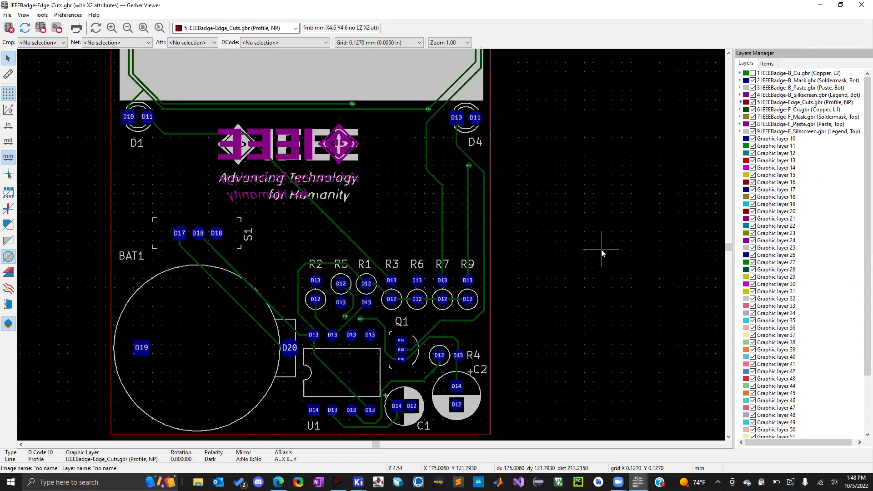
click(739, 111)
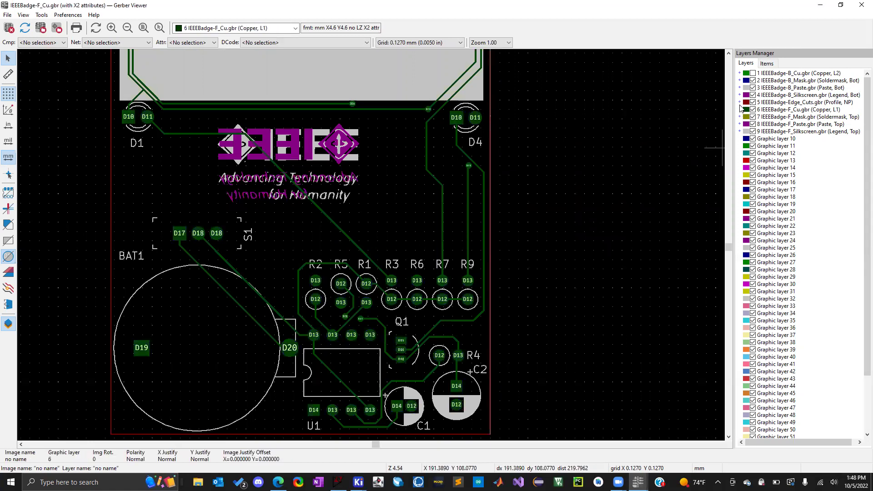
click(740, 103)
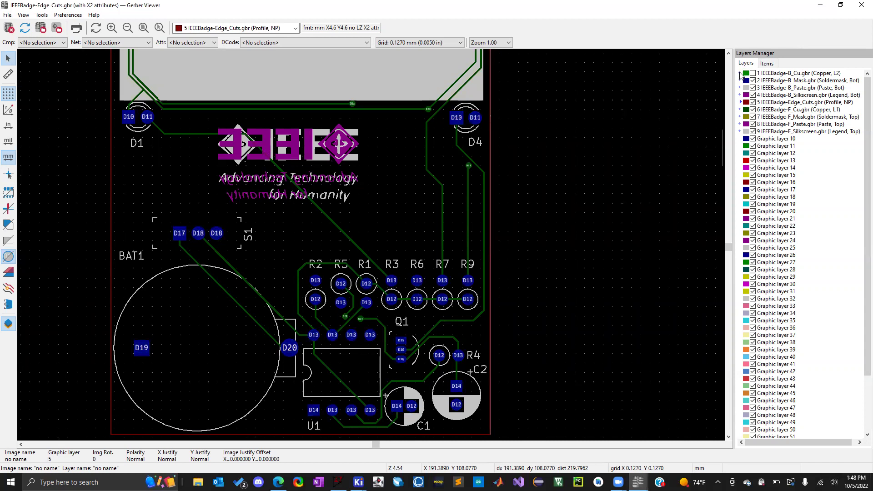
Inspect the back copper, soldermask and paste layers in turn, return to IEEEBadge-B_Cu.gbr and make it visible again.
click(740, 74)
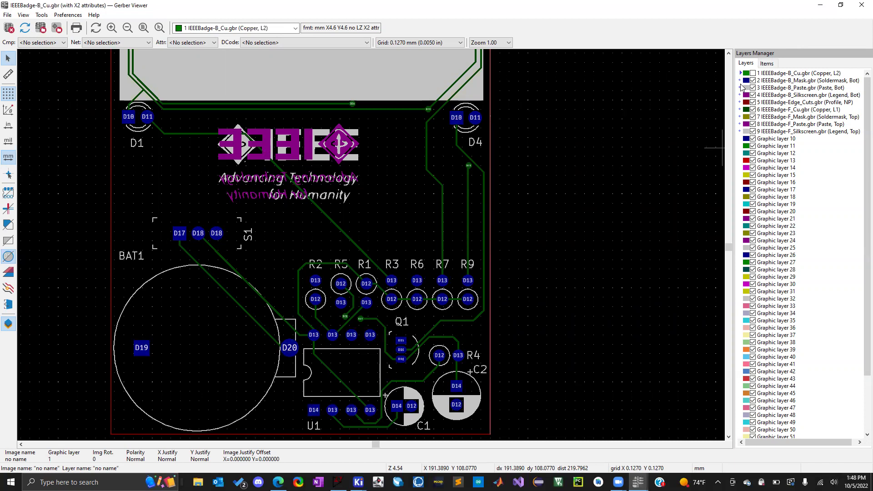
click(741, 81)
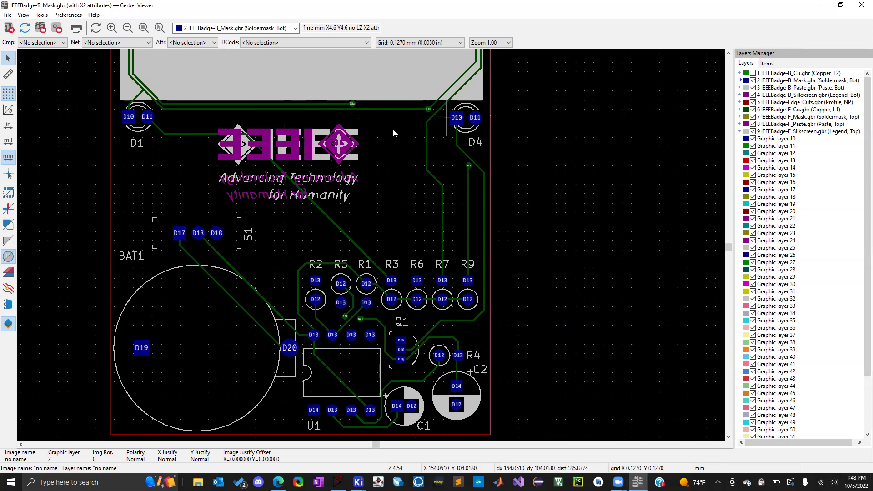
click(739, 88)
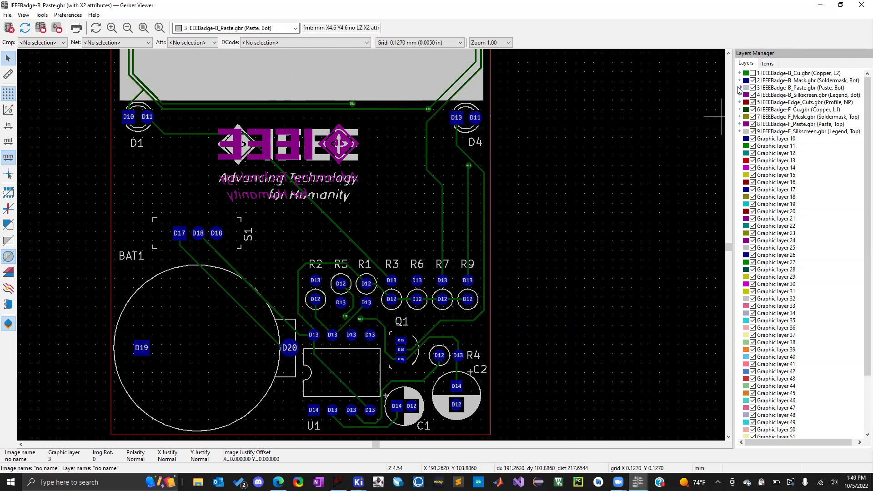
click(741, 73)
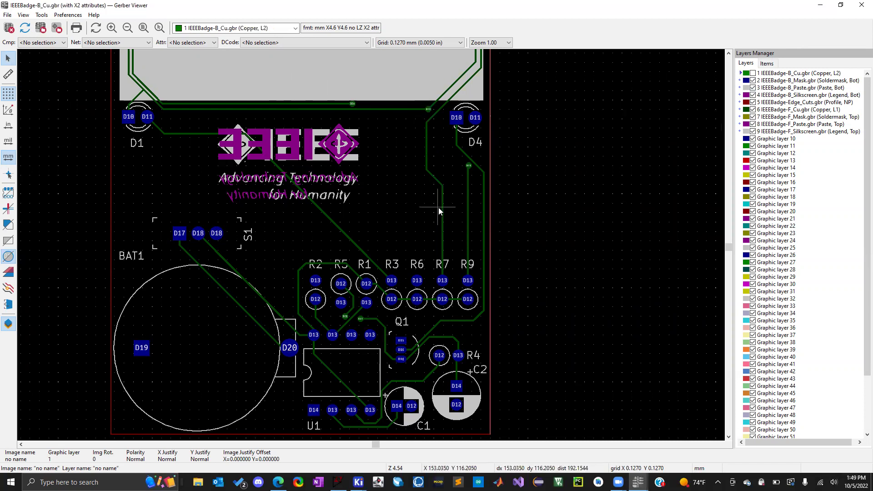
click(752, 73)
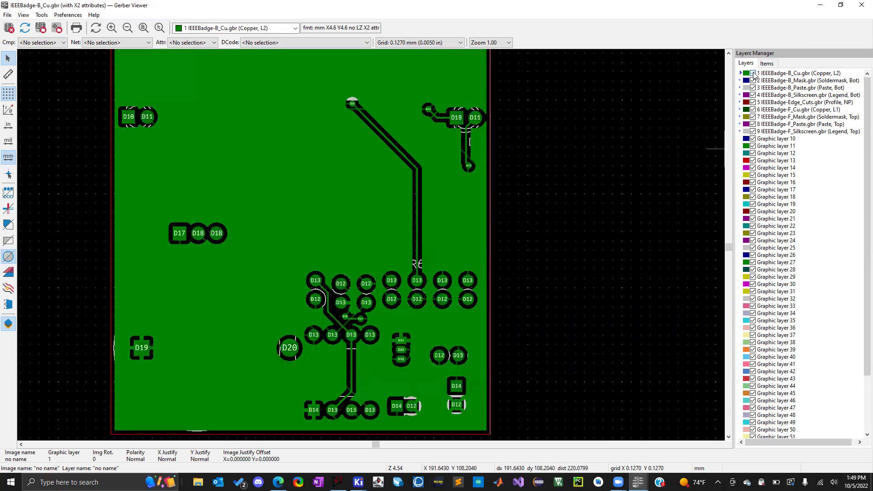
Examine the back copper over the whole badge board and hide the IEEEBadge-B_Cu.gbr layer.
scroll(371, 247, down, 6)
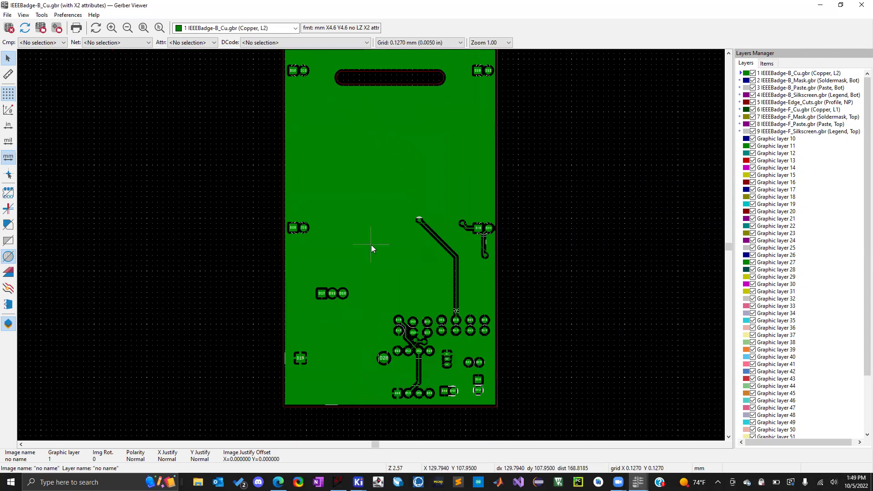
scroll(371, 245, up, 4)
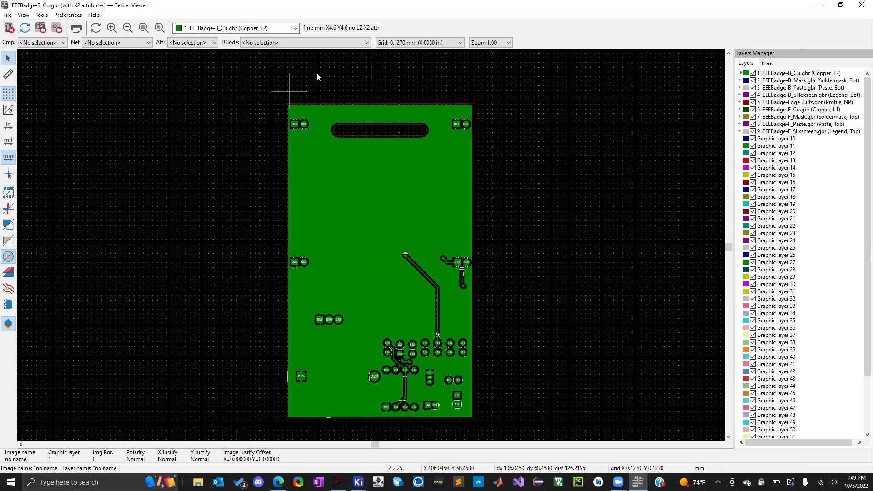
scroll(371, 244, up, 2)
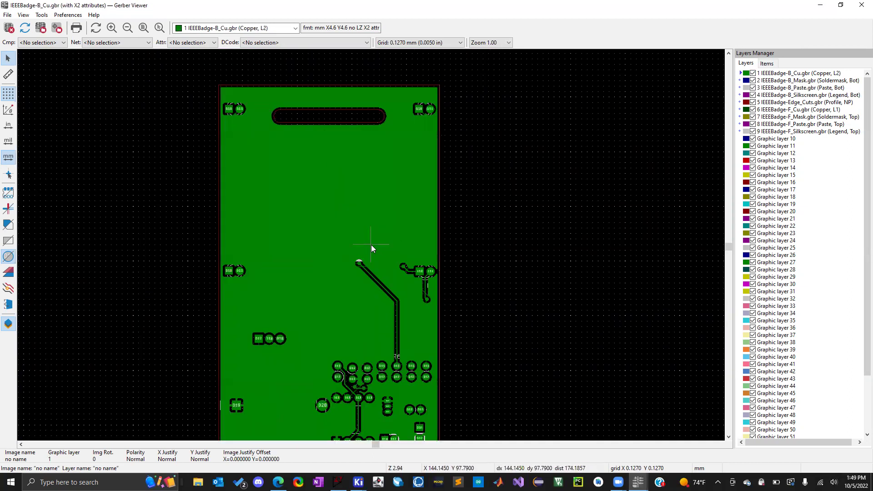
click(753, 74)
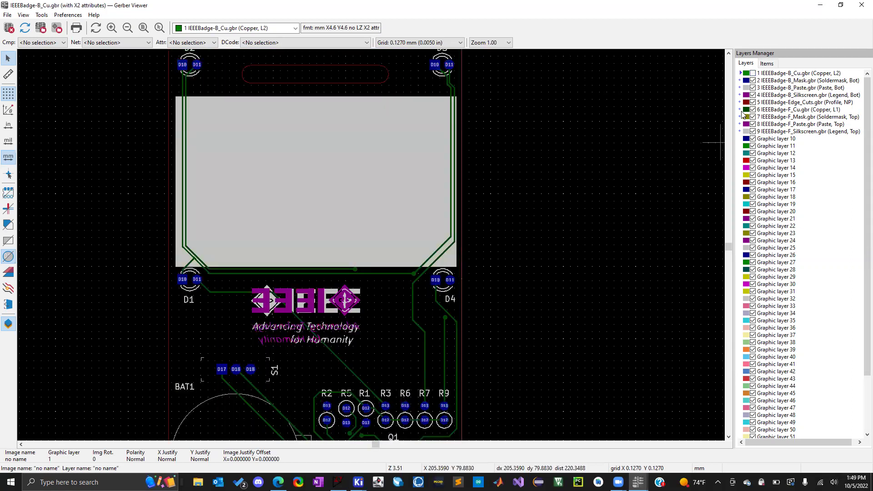
Inspect the front copper traces with IEEEBadge-F_Cu.gbr as the active layer, and return to IEEEBadge-B_Cu.gbr as the active layer.
click(742, 110)
scroll(440, 305, up, 1)
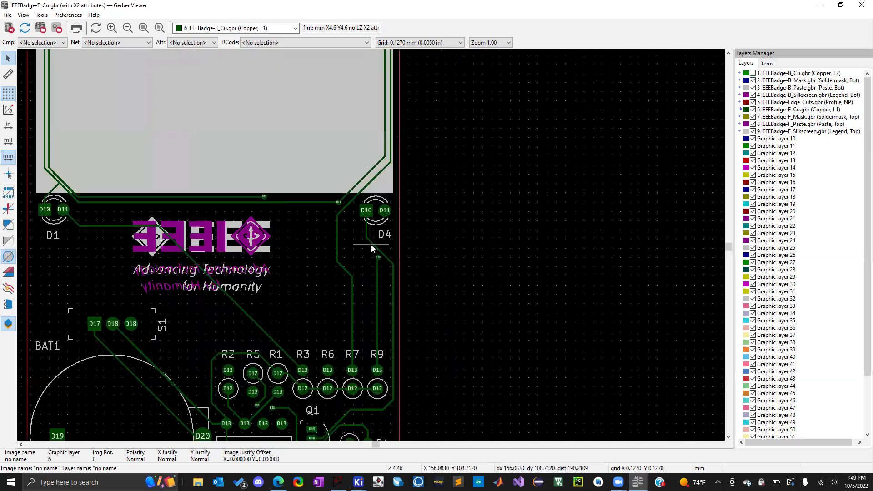
scroll(371, 245, down, 2)
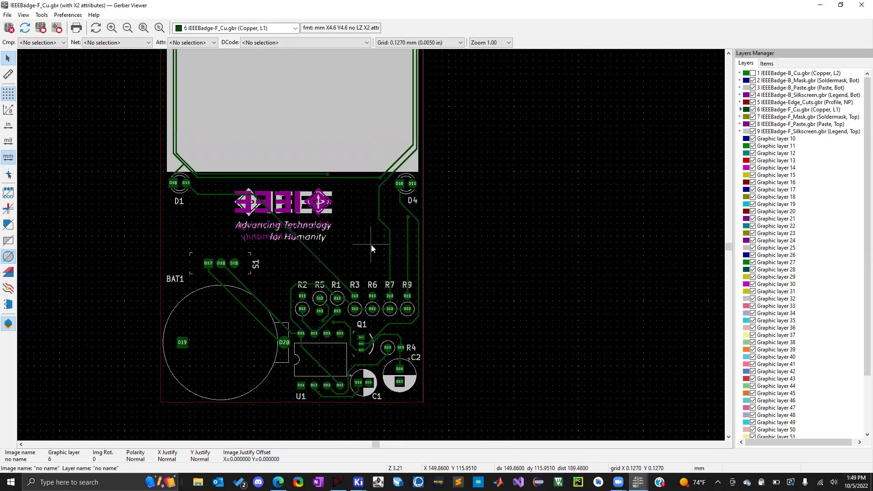
scroll(371, 245, up, 2)
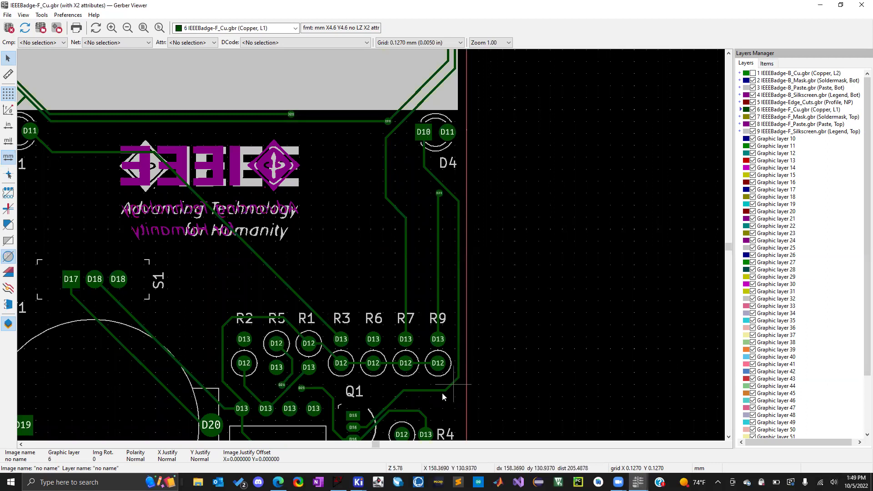
click(742, 74)
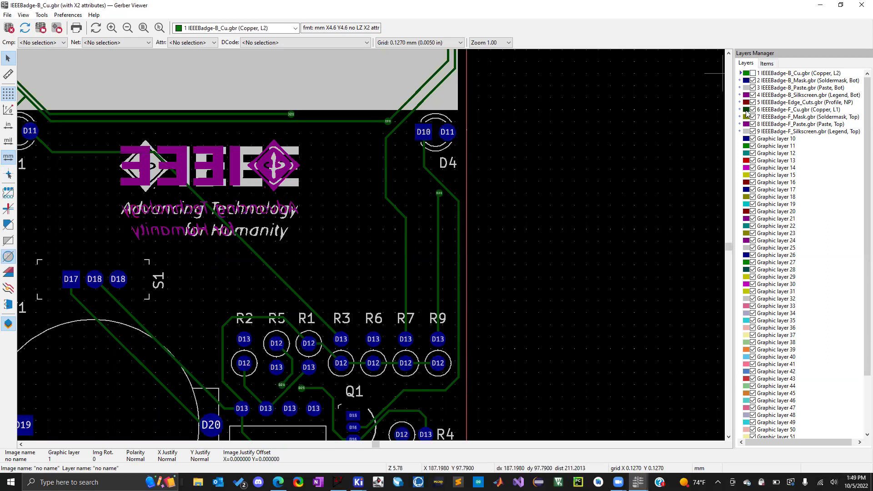
right_click(747, 114)
click(751, 118)
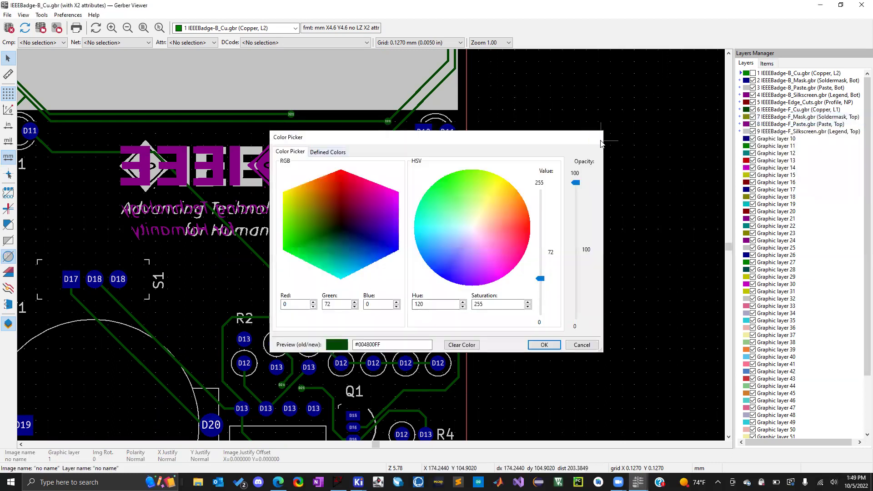
click(596, 137)
View the whole board without its back copper and make IEEEBadge-B_Cu.gbr visible again.
scroll(371, 245, down, 6)
scroll(372, 247, up, 3)
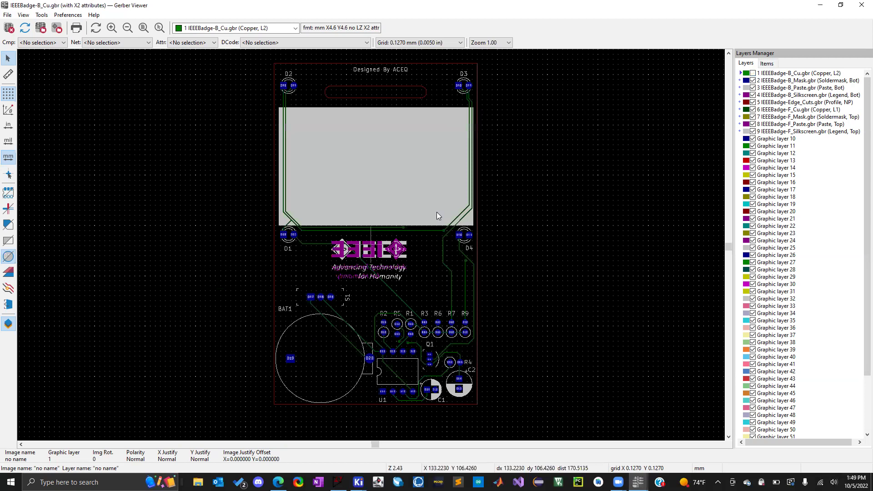
scroll(438, 215, down, 1)
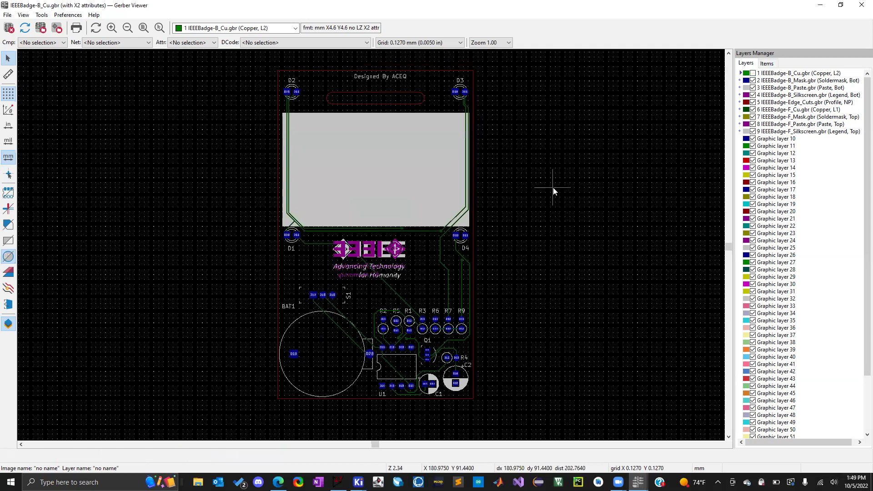
click(752, 74)
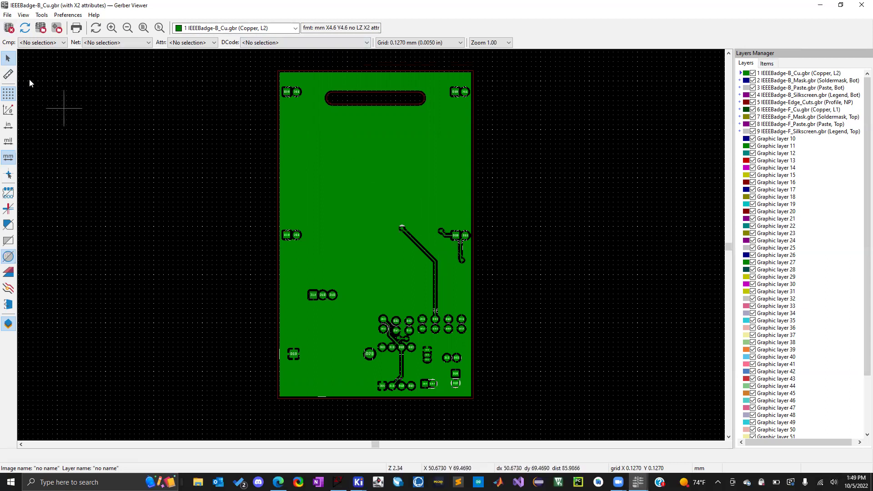
Open the Excellon drill files IEEEBadge-NPTH.drl and IEEEBadge-PTH.drl from the IEEEBadge_Fabrication_Files folder.
click(9, 14)
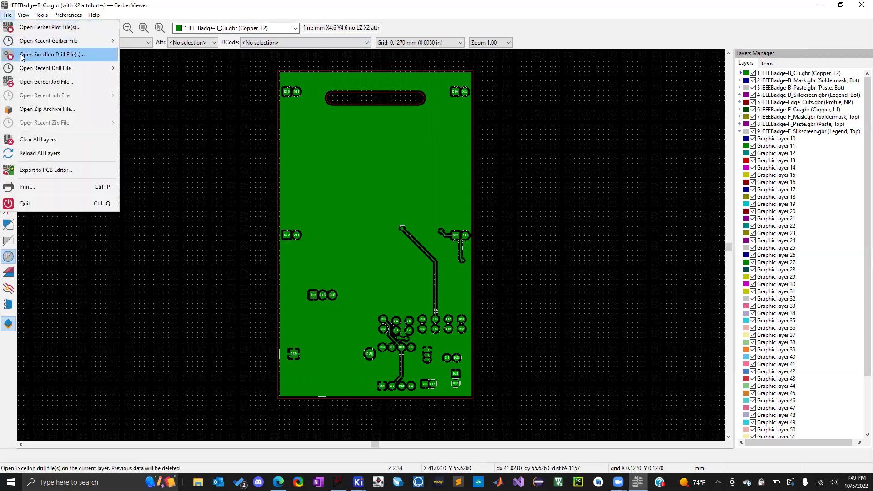
click(39, 55)
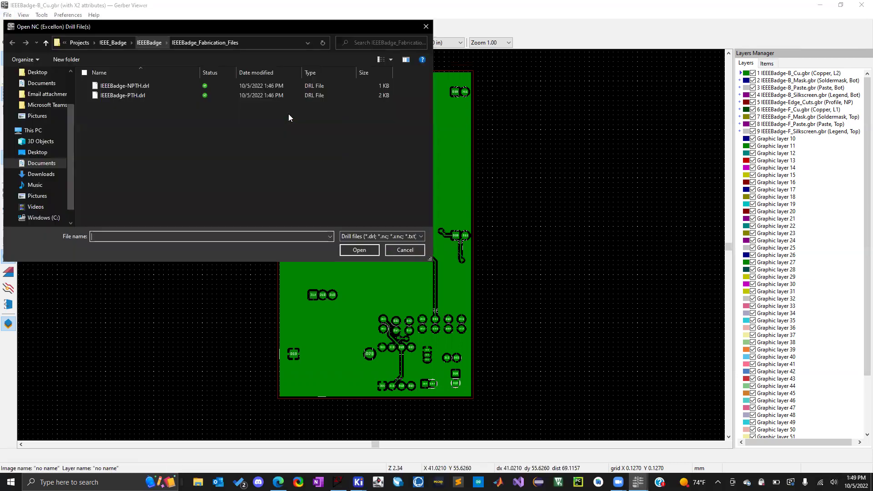
click(139, 86)
shift+click(140, 95)
click(347, 249)
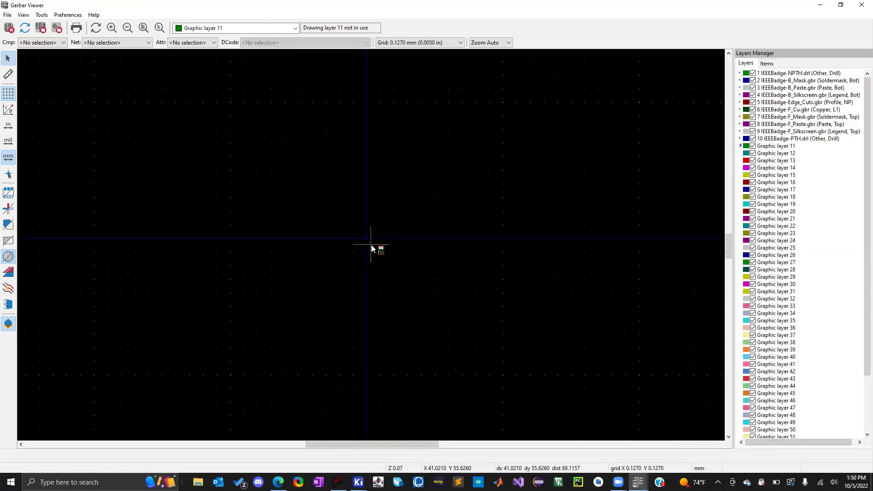
Hide the IEEEBadge-NPTH.drl drill layer, the bottom soldermask, paste and silkscreen layers, and the Edge_Cuts layer.
scroll(371, 248, up, 8)
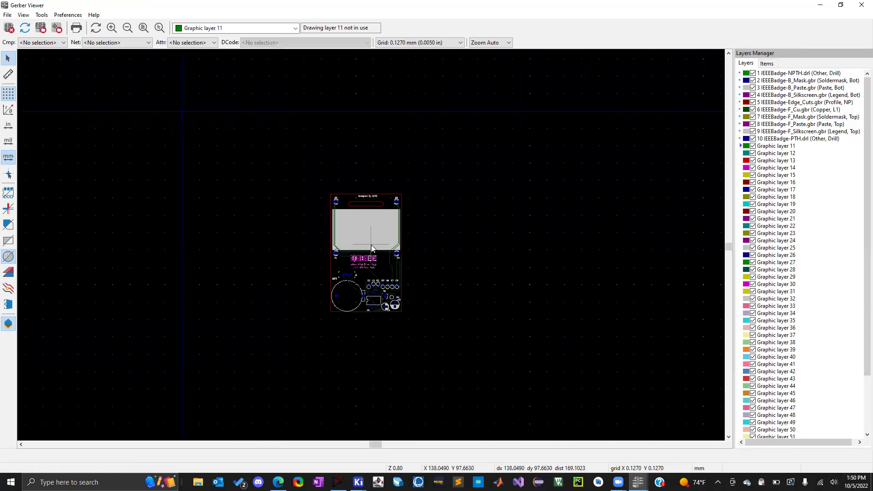
scroll(371, 244, up, 5)
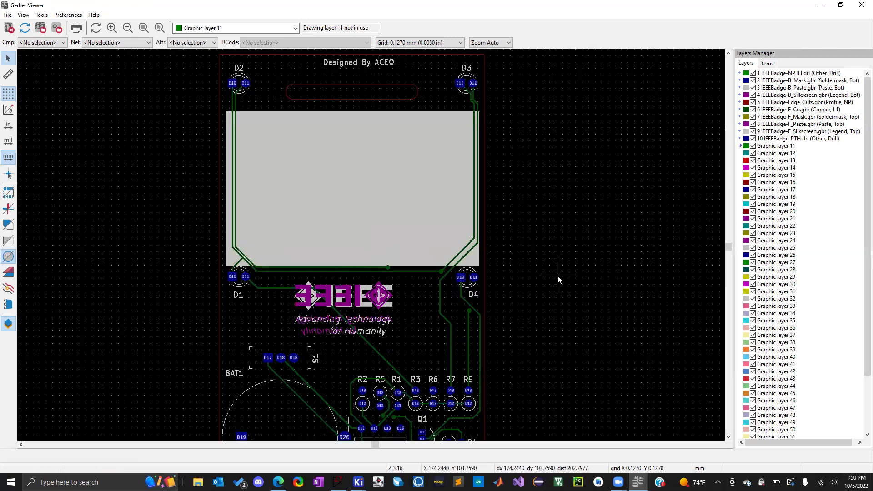
scroll(371, 245, down, 2)
scroll(372, 264, up, 3)
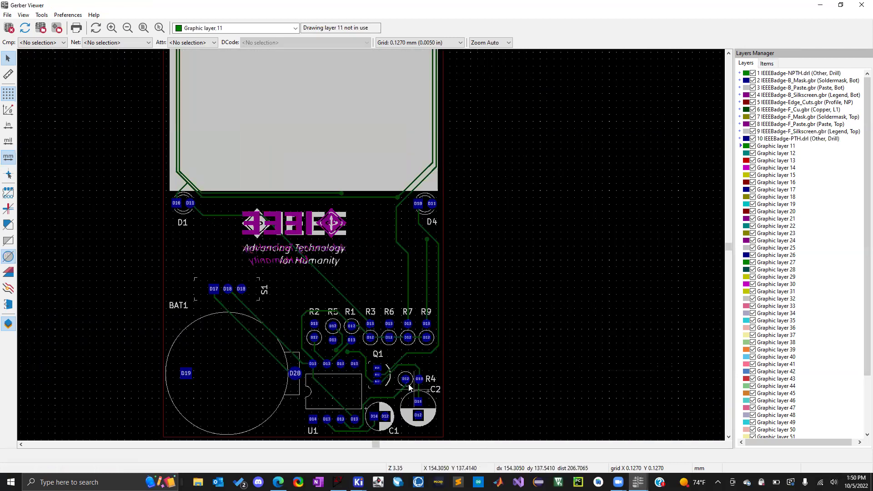
click(752, 73)
click(753, 81)
click(752, 88)
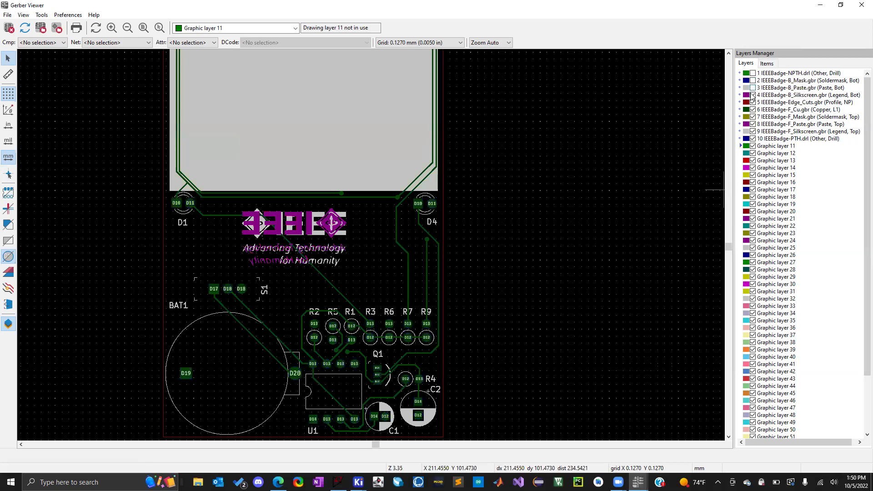
click(752, 95)
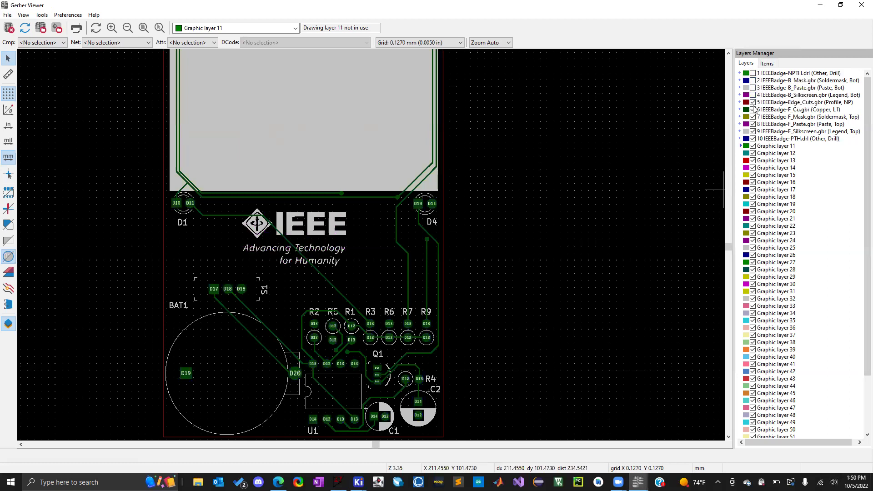
click(753, 103)
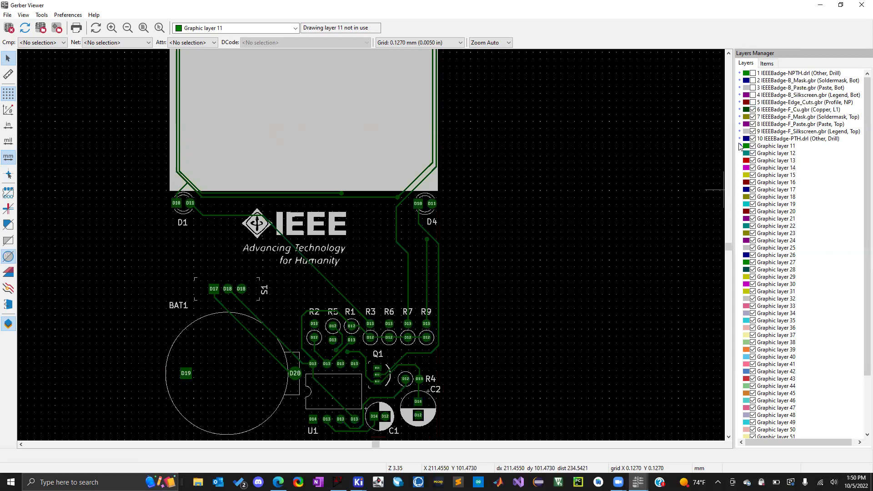
Inspect the drill holes in LED D4's pads, comparing IEEEBadge-PTH.drl with IEEEBadge-NPTH.drl as the active layer and ending on IEEEBadge-PTH.drl.
click(741, 140)
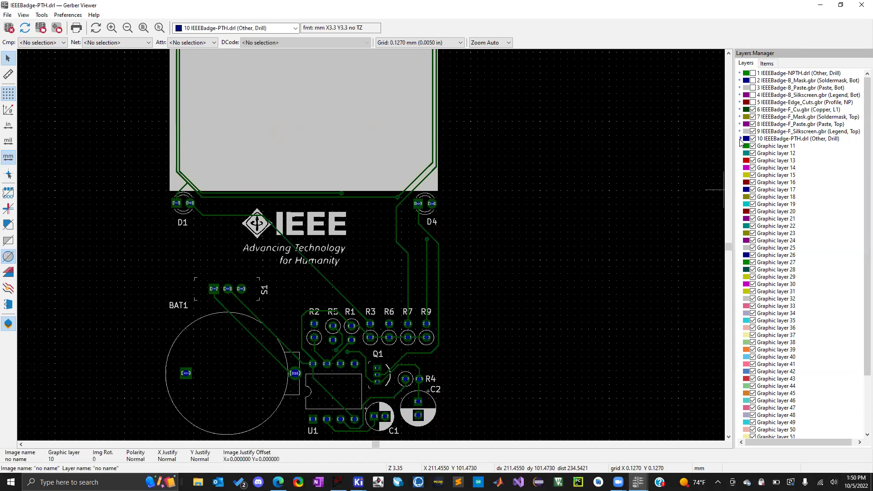
scroll(425, 203, up, 5)
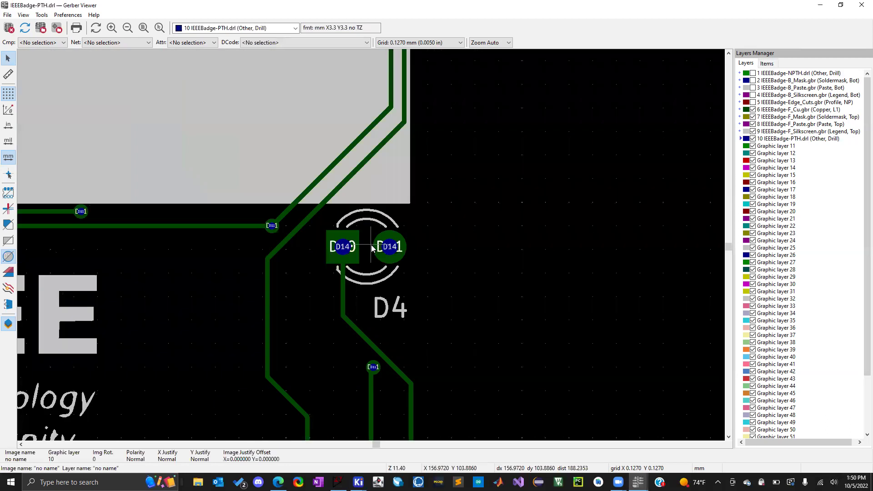
scroll(371, 245, up, 3)
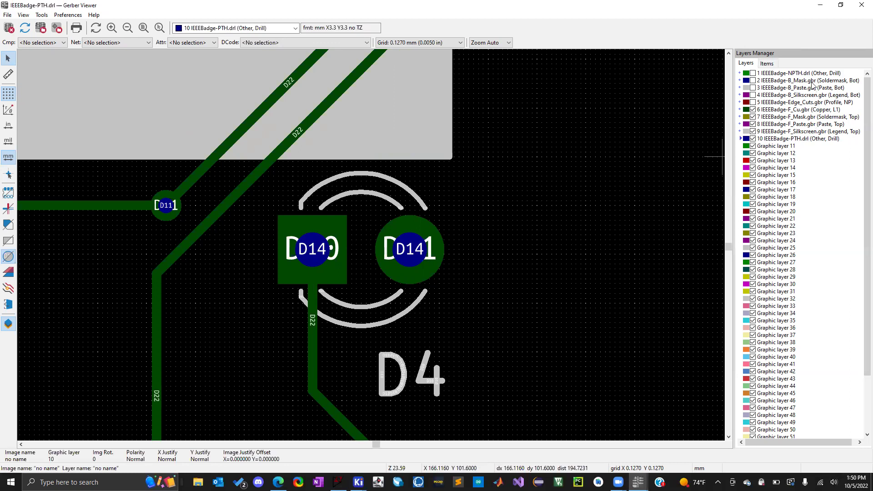
click(740, 74)
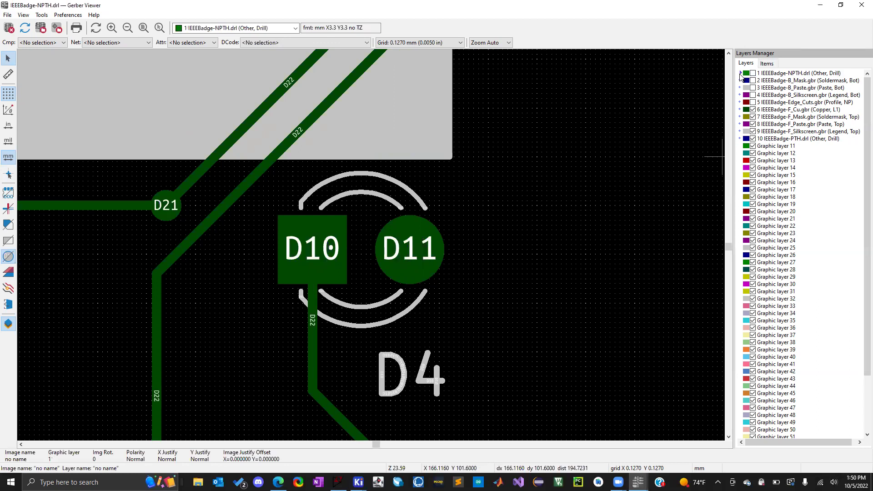
click(741, 139)
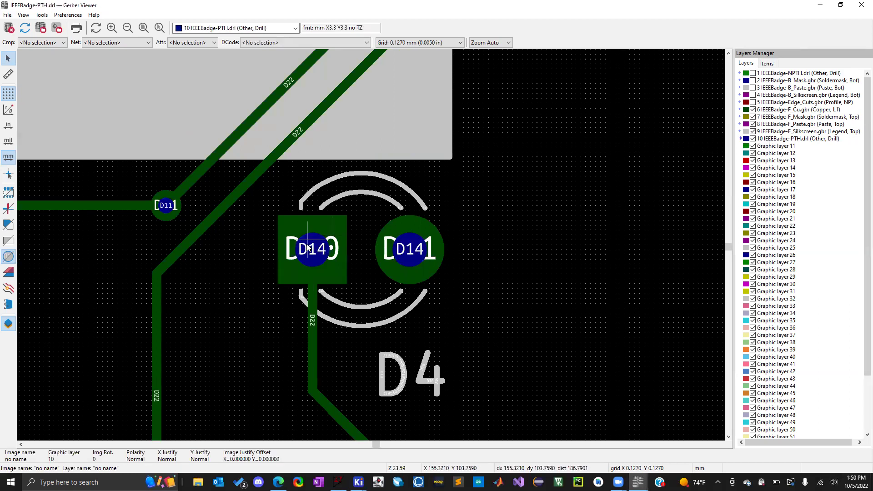
Examine the plated drill holes at the vias, resistors, battery holder, chip and LED pads across the badge board.
scroll(308, 251, down, 5)
scroll(308, 246, down, 3)
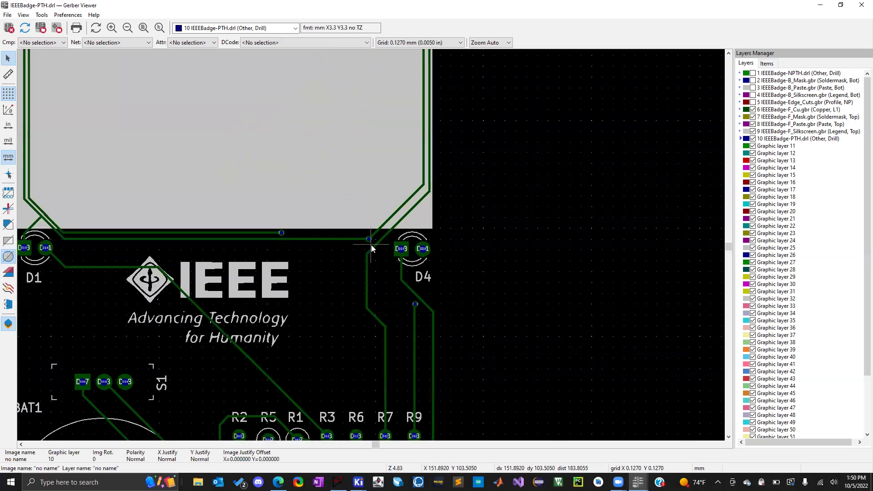
scroll(371, 244, up, 4)
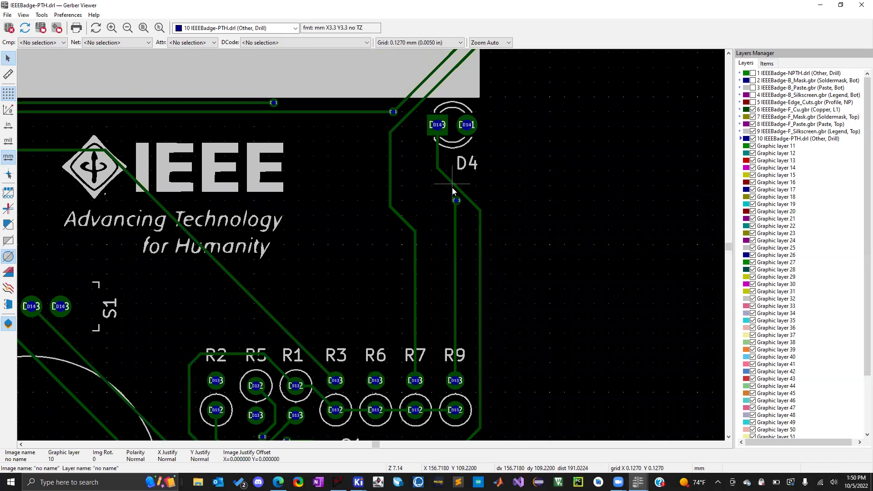
scroll(371, 244, down, 5)
scroll(371, 247, up, 2)
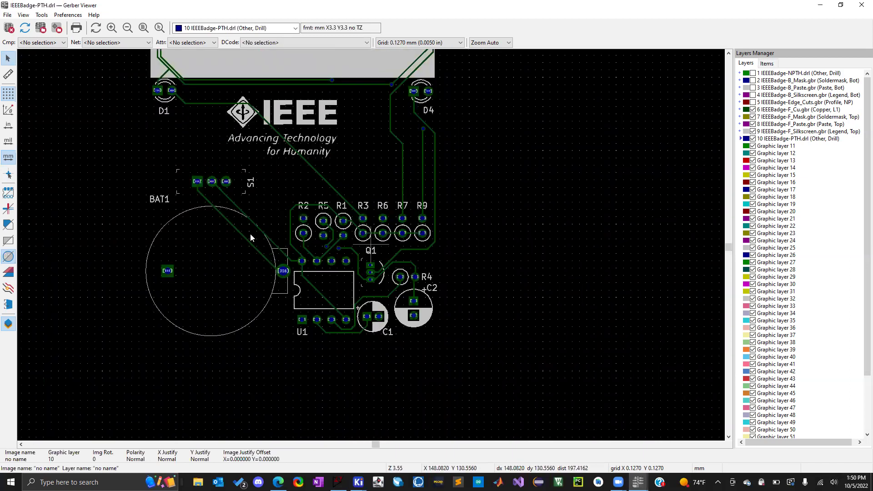
scroll(163, 113, down, 1)
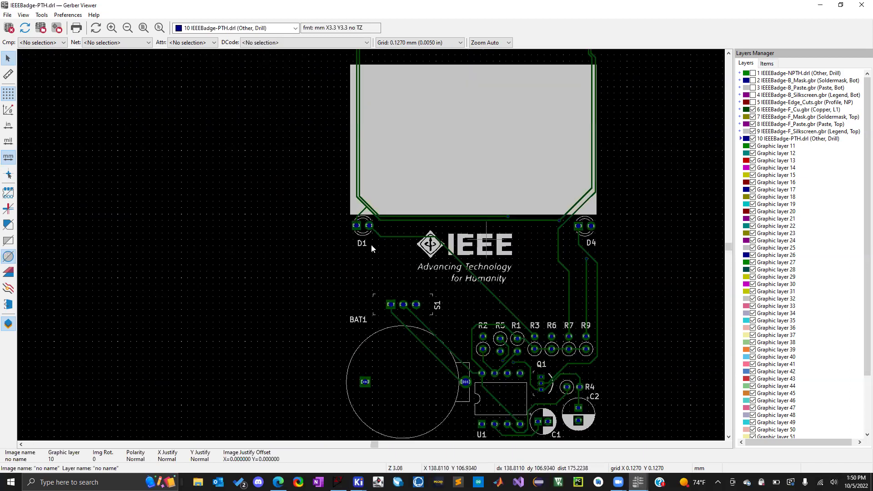
scroll(371, 244, down, 1)
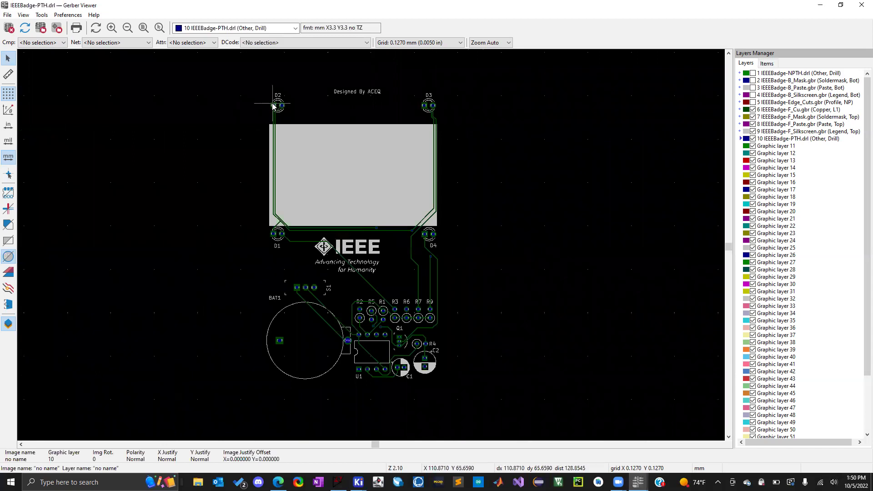
scroll(272, 106, up, 8)
scroll(371, 245, down, 8)
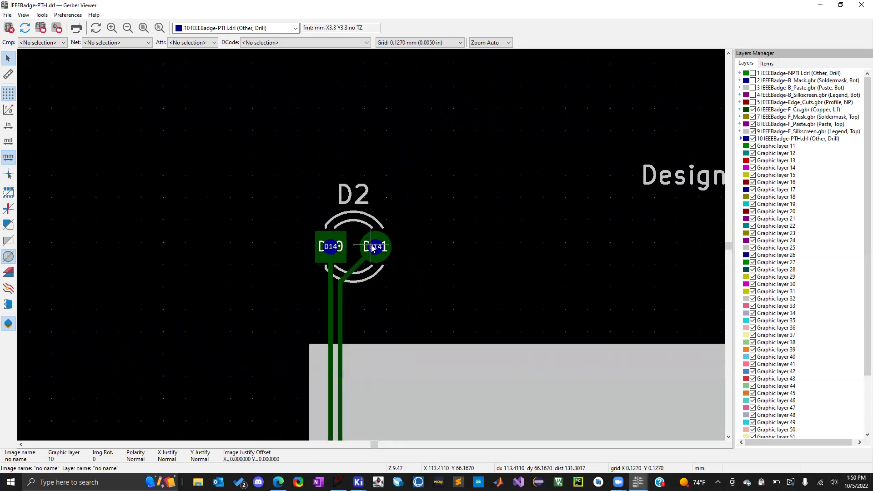
scroll(370, 245, down, 1)
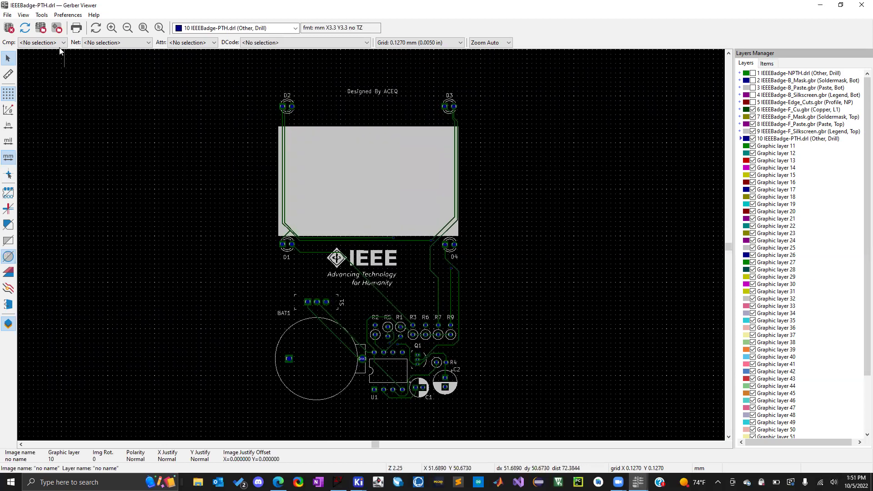
scroll(370, 245, down, 10)
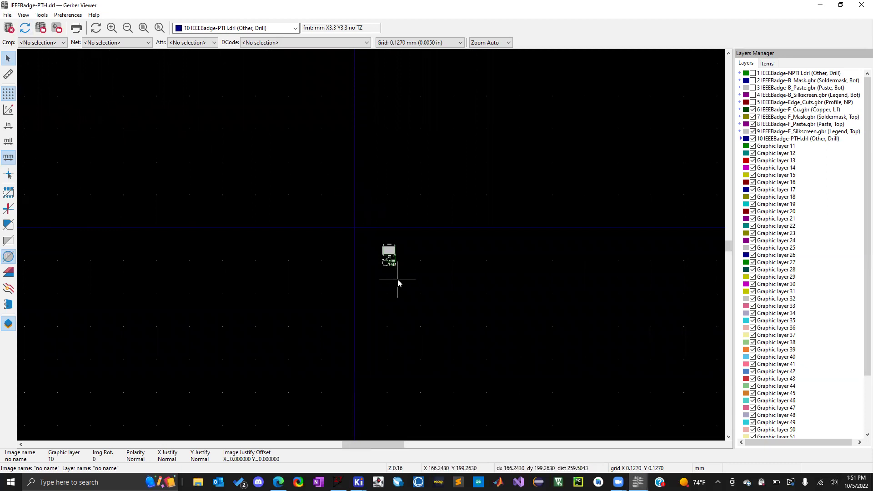
scroll(371, 247, up, 8)
scroll(371, 247, up, 3)
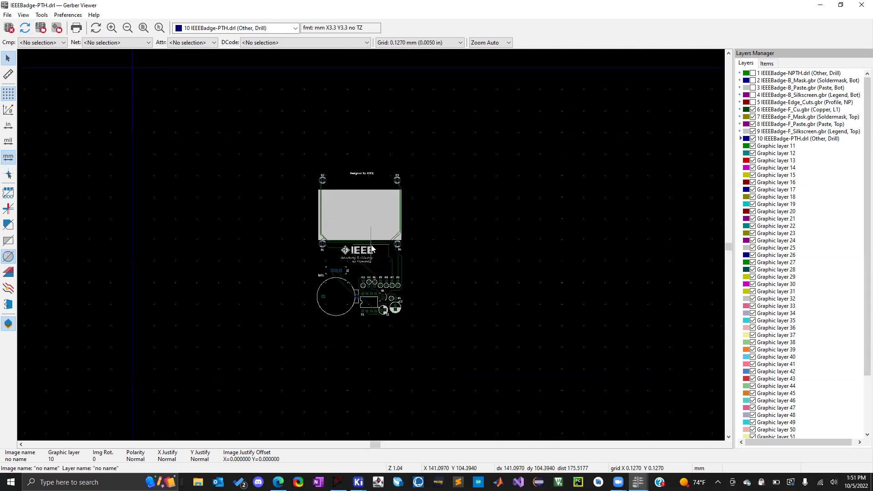
Show the IEEEBadge-NPTH.drl drill layer, the bottom soldermask, paste and silkscreen layers, and the Edge_Cuts layer again.
scroll(365, 284, down, 1)
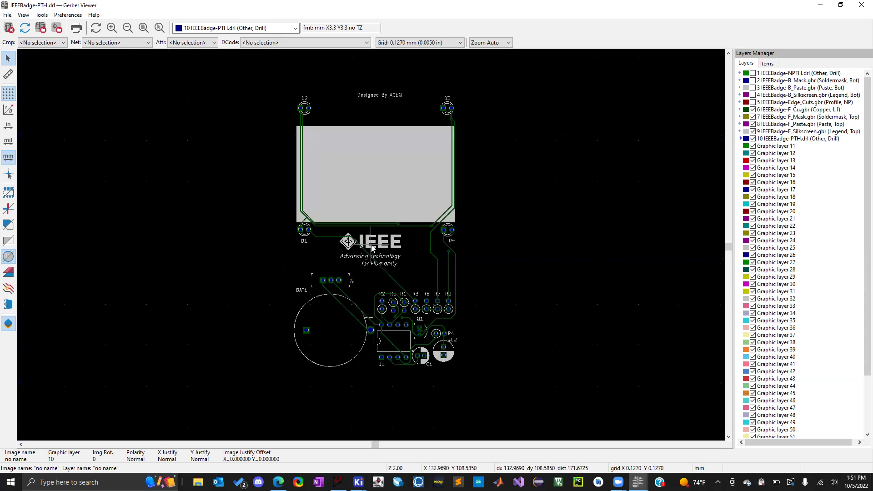
click(752, 73)
click(752, 80)
click(752, 88)
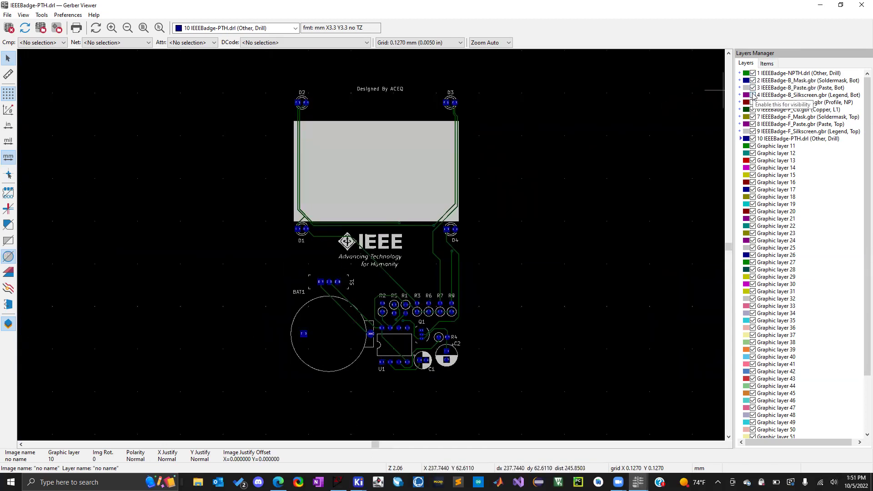
click(752, 95)
click(752, 102)
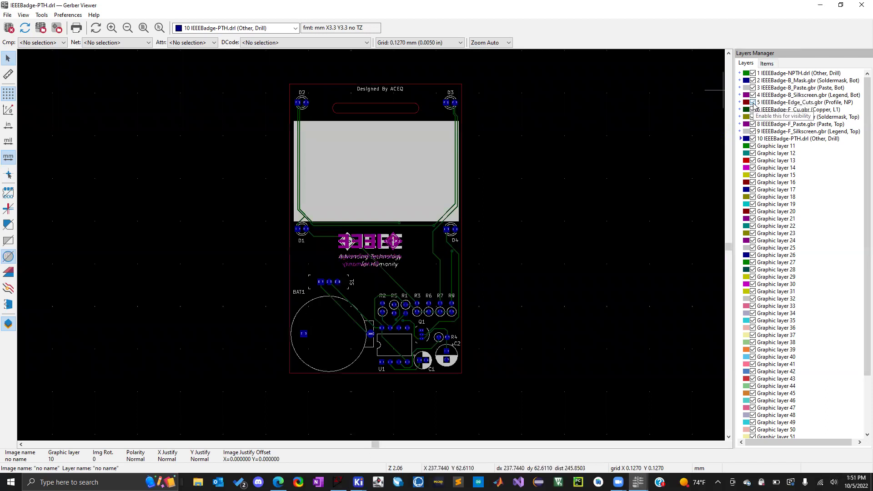
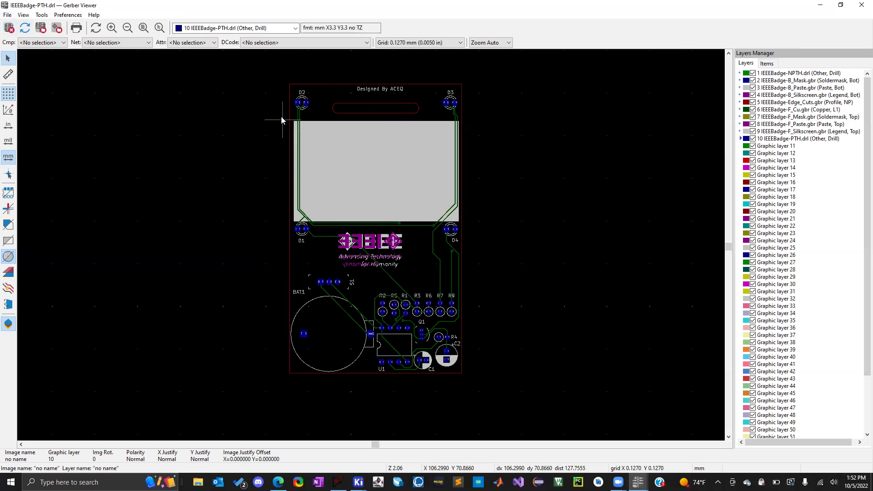
Inspect LED D2's pads near the badge's corner and close the Gerber Viewer.
scroll(307, 109, up, 2)
scroll(371, 244, up, 4)
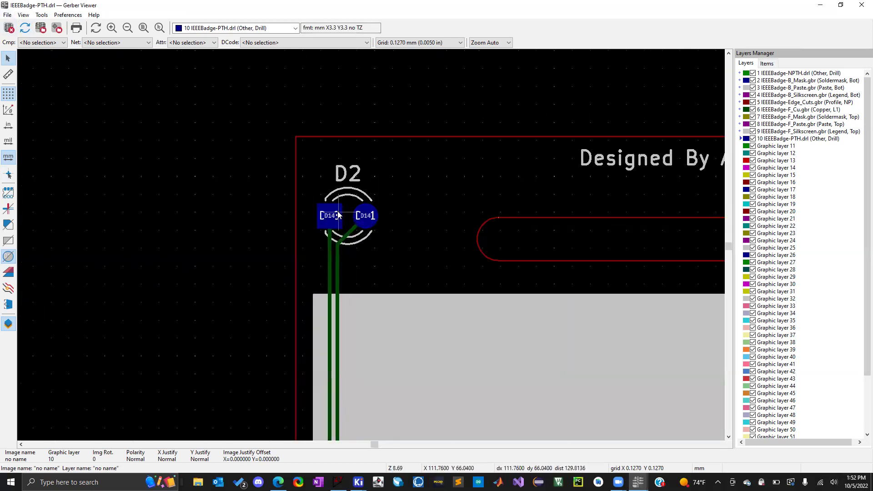
scroll(371, 245, down, 2)
scroll(371, 245, down, 4)
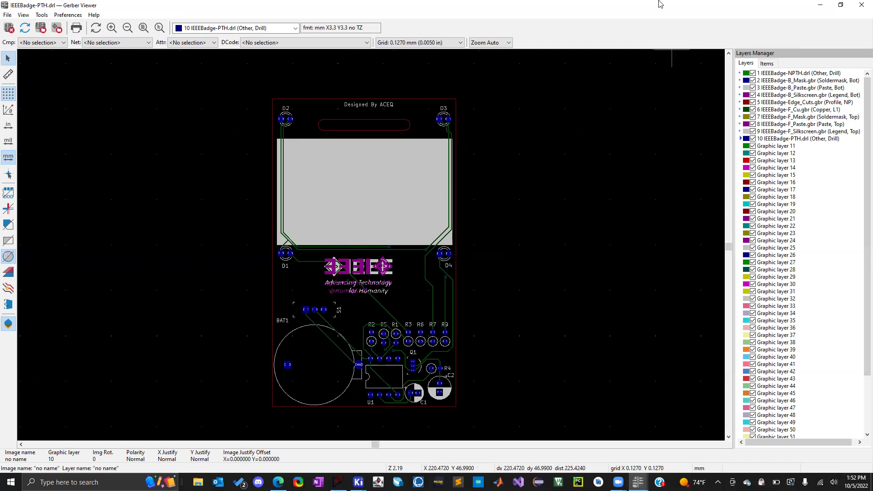
click(861, 4)
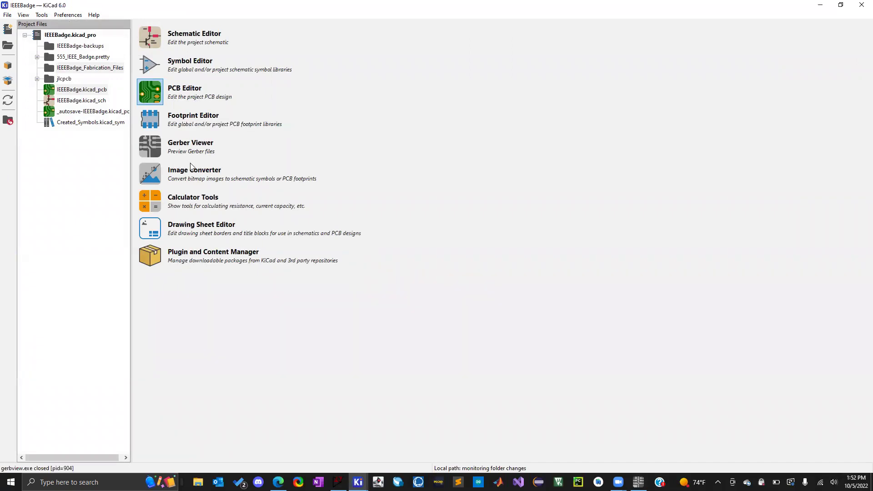
Open the Plugin and Content Manager and look through the installed, pending and repository packages, including the repository's libraries.
click(151, 259)
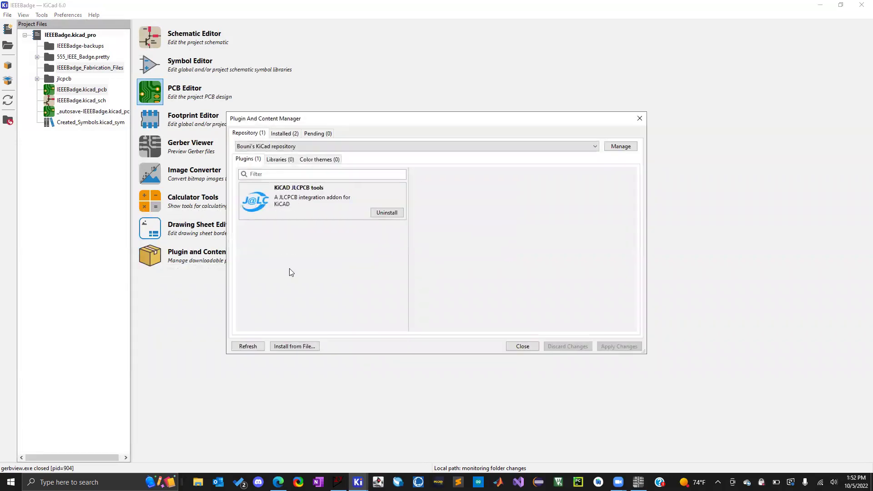
drag(338, 124, 299, 119)
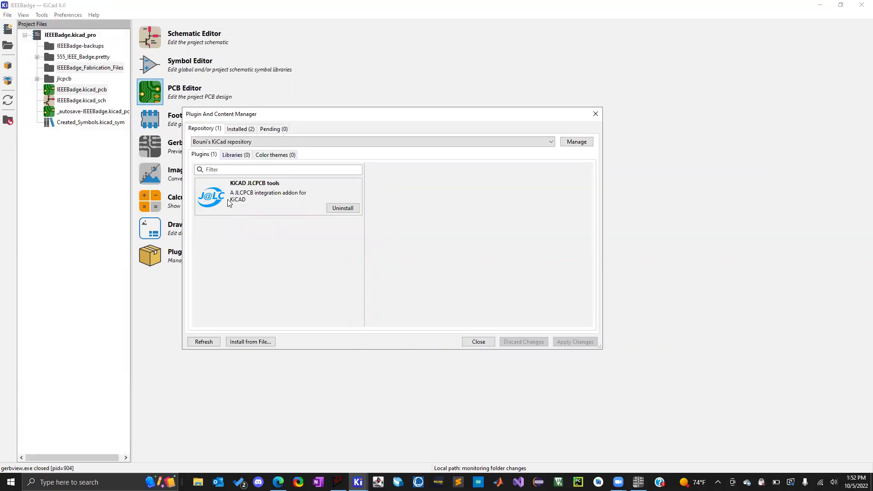
click(249, 130)
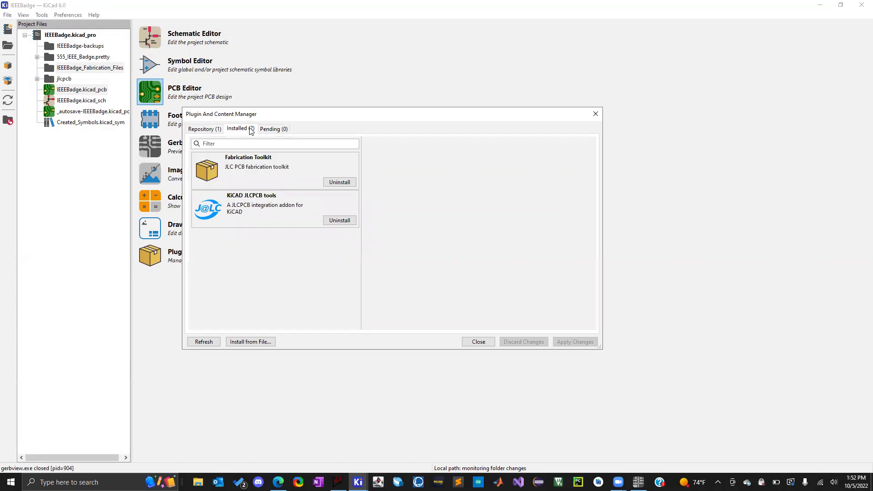
click(273, 129)
click(204, 129)
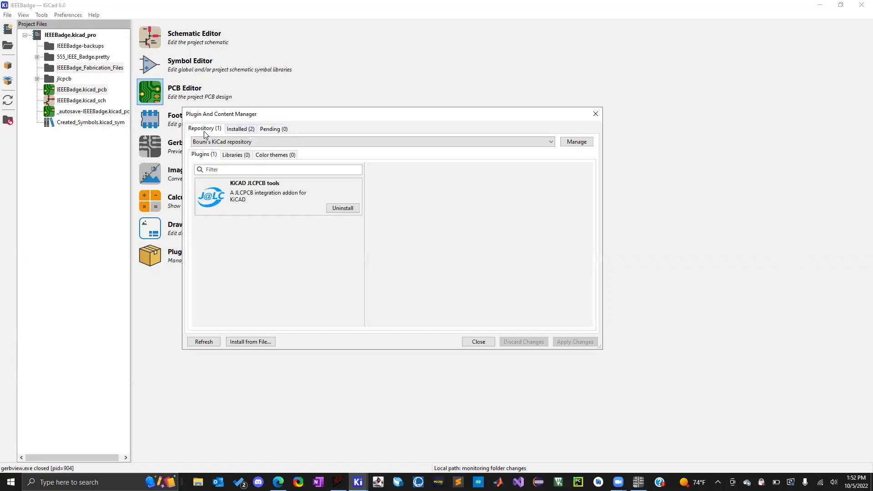
click(237, 156)
click(195, 156)
Switch to the KiCad official repository and browse its available plugins.
click(246, 143)
click(245, 158)
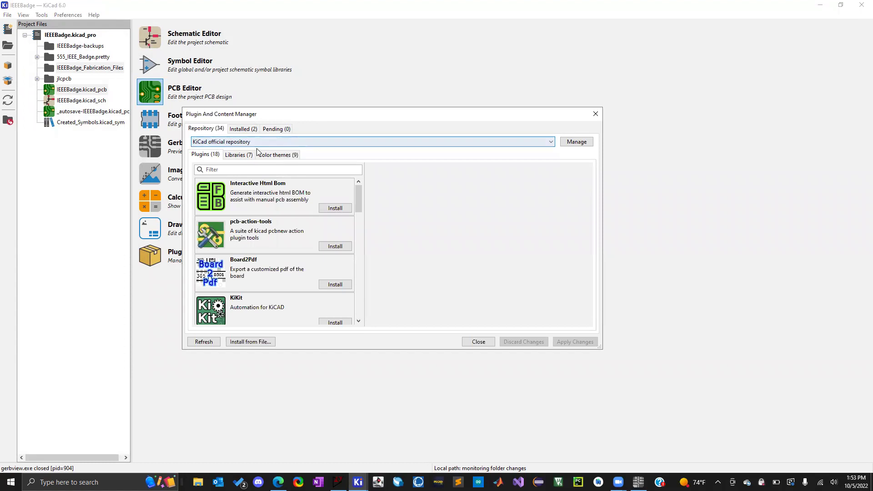
scroll(250, 269, down, 8)
scroll(248, 268, down, 2)
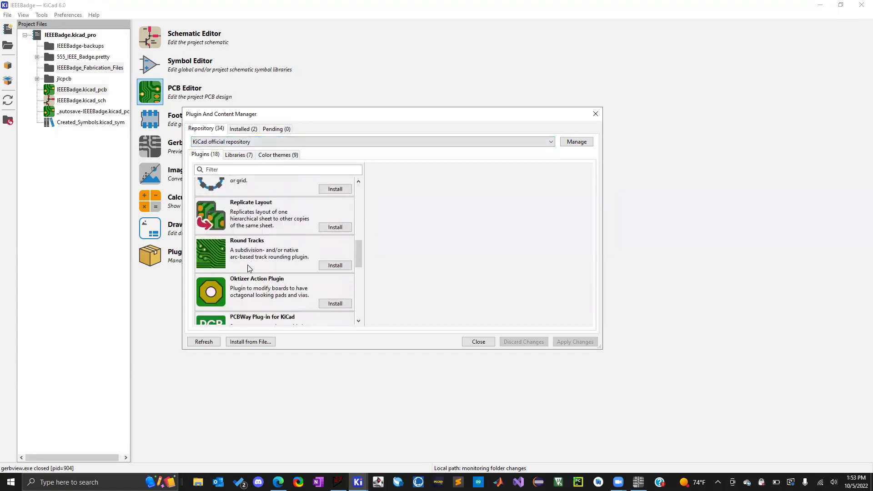
scroll(257, 256, down, 1)
scroll(248, 246, down, 6)
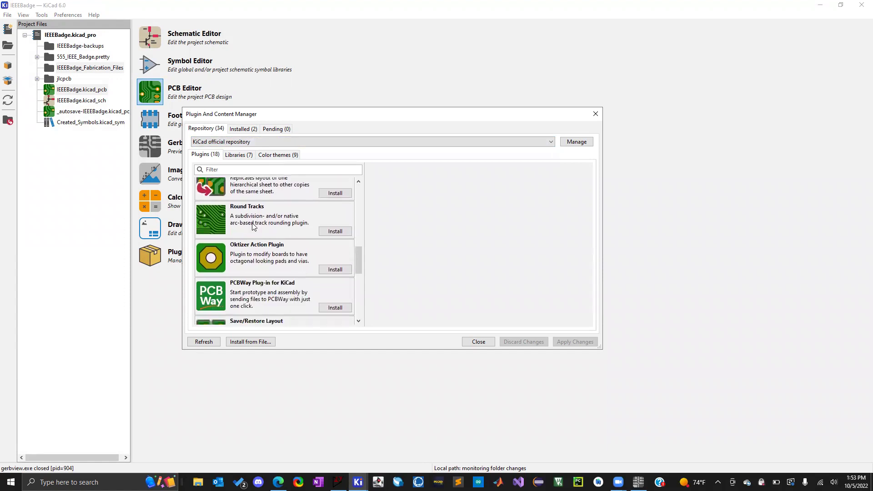
scroll(252, 225, up, 2)
scroll(253, 226, up, 15)
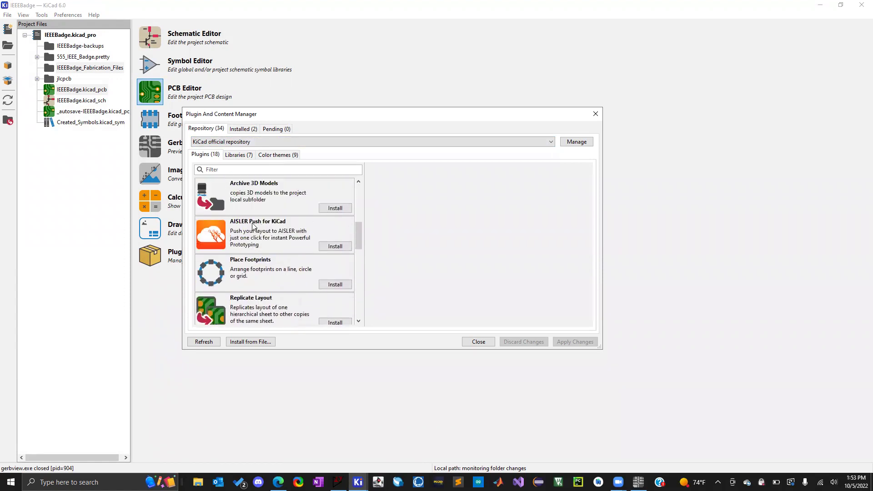
Switch back to Bouni's KiCad repository and view the details of the KiCAD JLCPCB tools plugin.
click(234, 141)
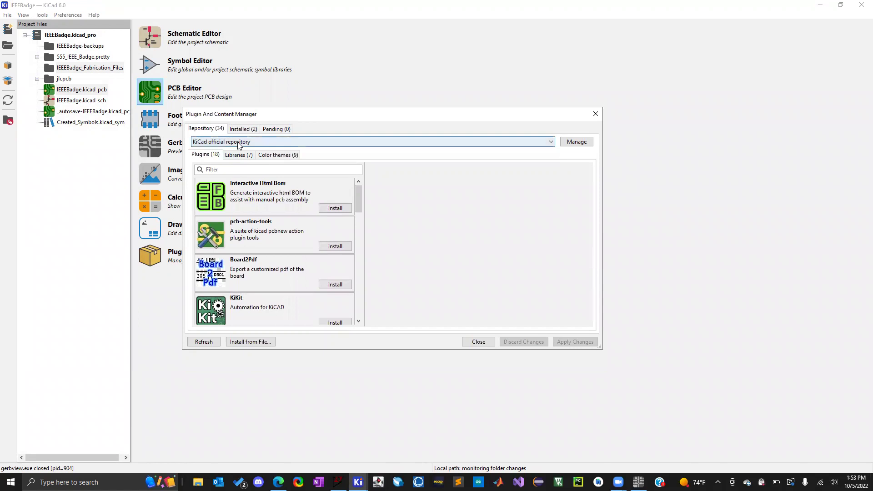
click(229, 151)
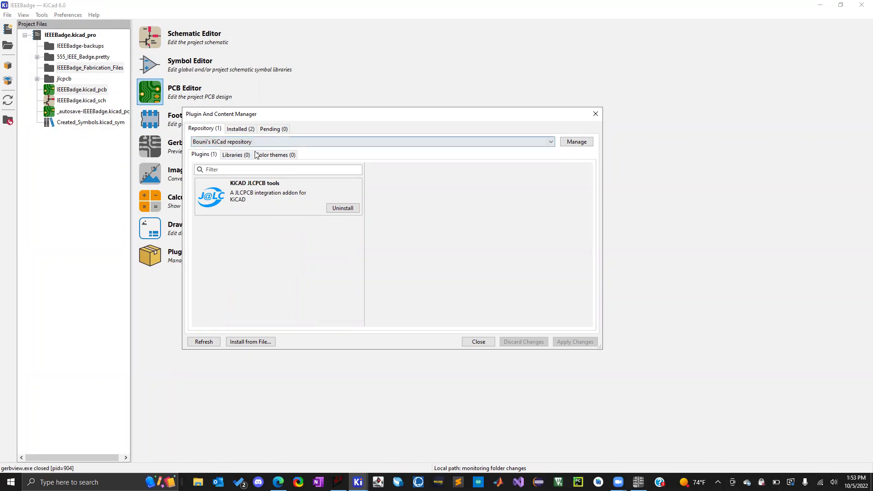
click(205, 192)
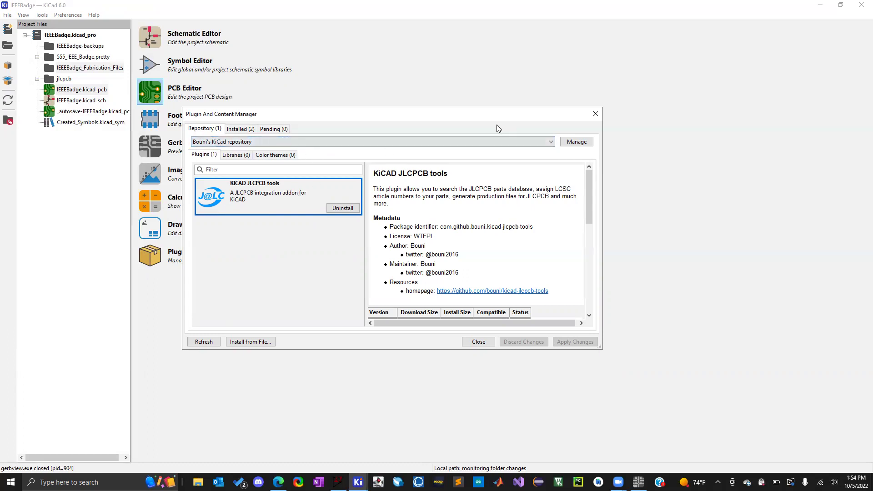
Review the URL of Bouni's KiCad repository in the repository management list and save the list.
click(576, 142)
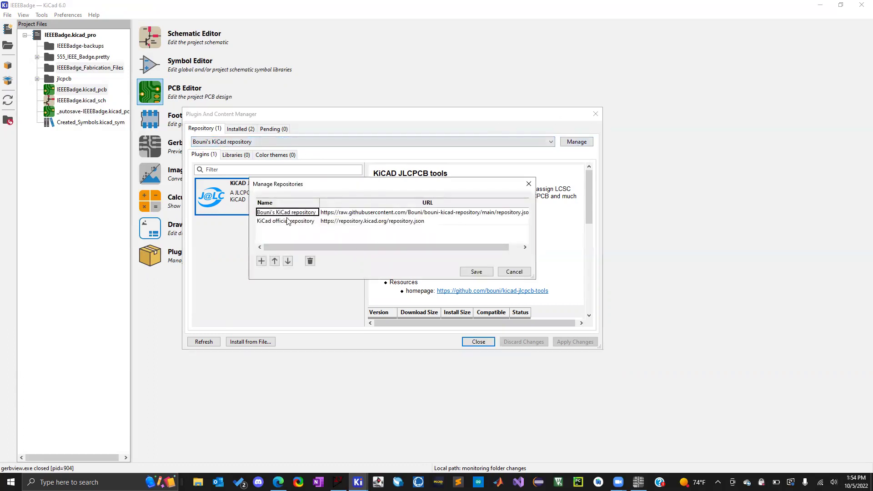
click(341, 217)
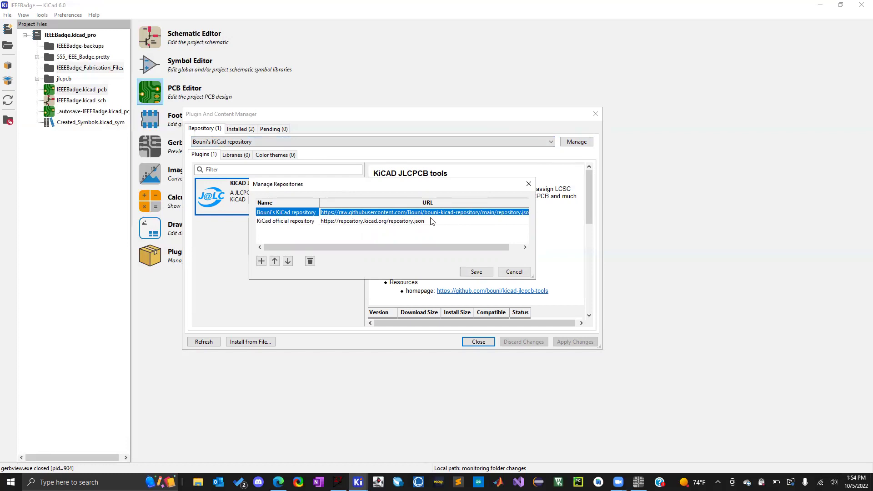
click(481, 272)
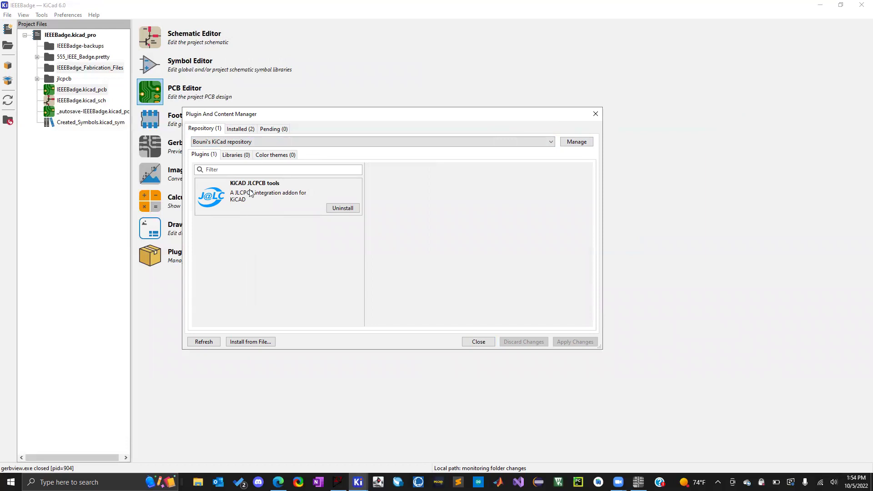
Choose Bouni's KiCad repository again and close the Plugin and Content Manager.
click(411, 142)
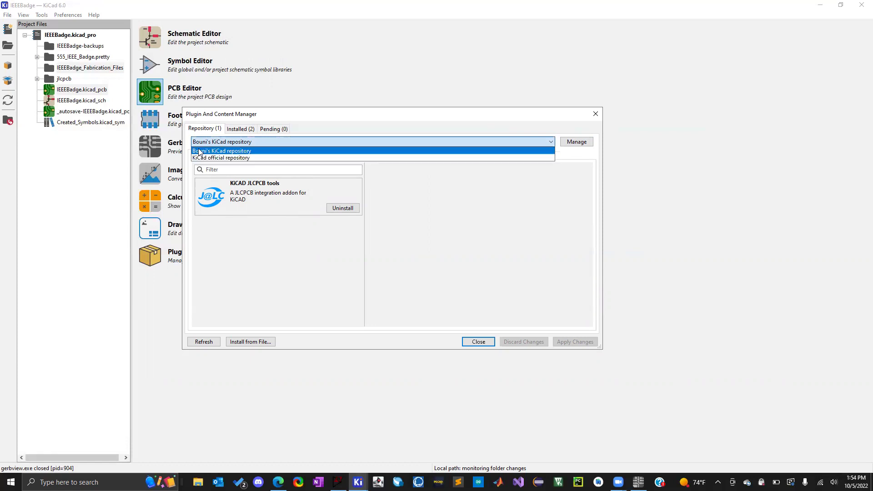
click(210, 151)
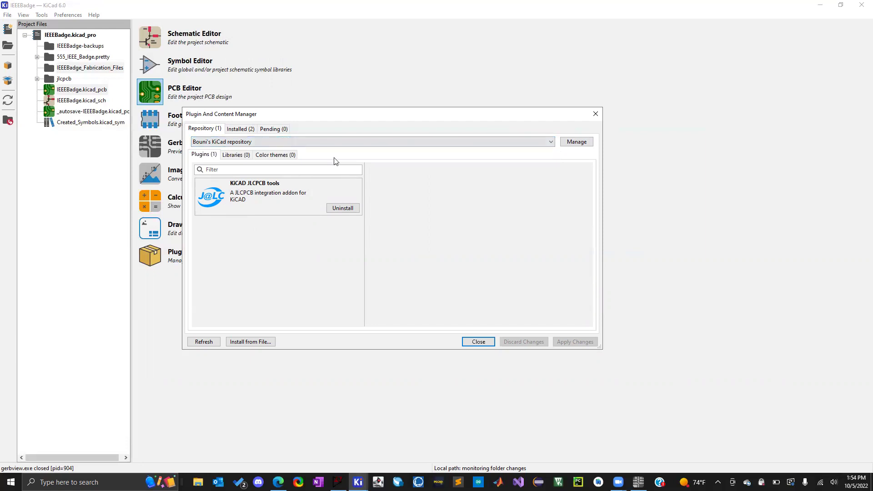
click(471, 341)
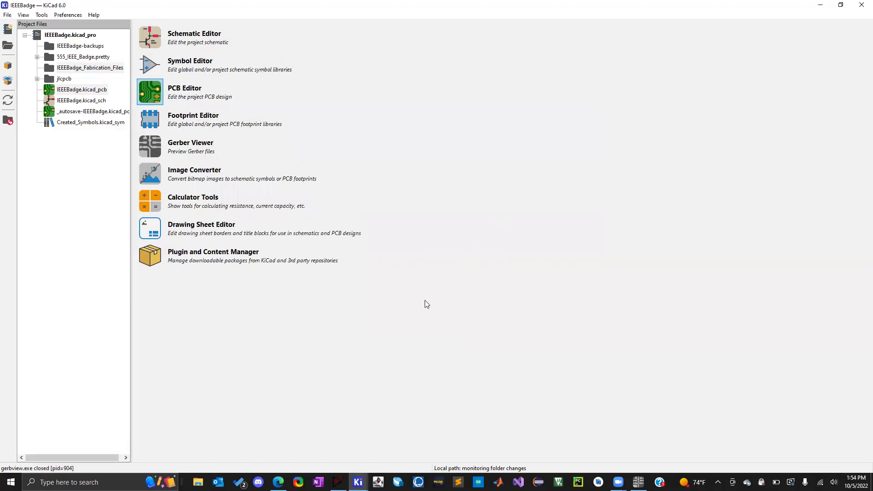
Switch to the IEEEBadge board in the PCB Editor and launch the JLCPCB Tools plugin.
mouse_move(358, 481)
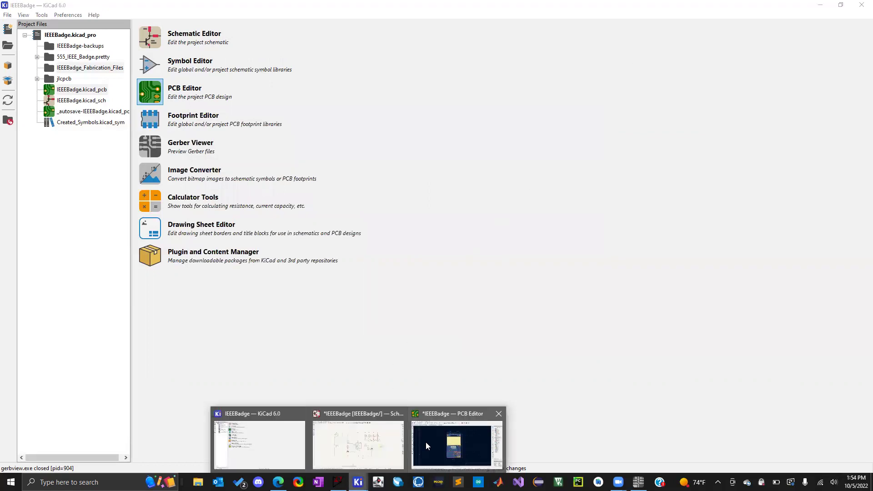
click(425, 442)
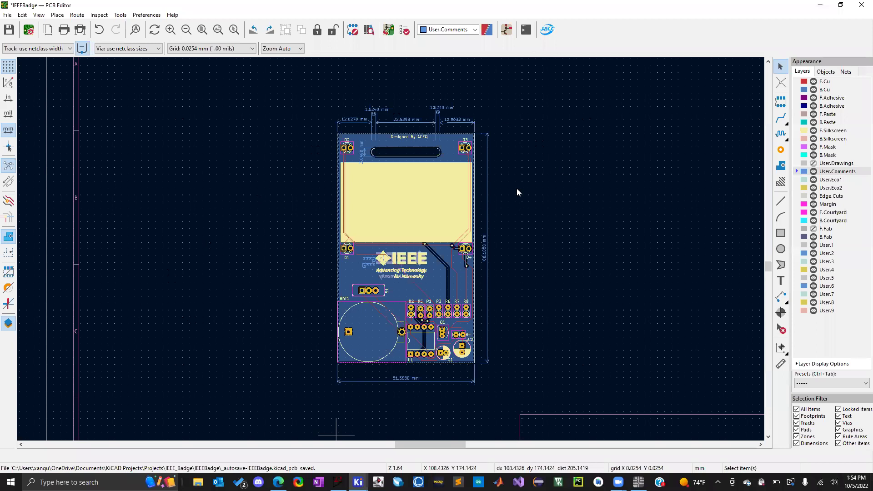
click(546, 31)
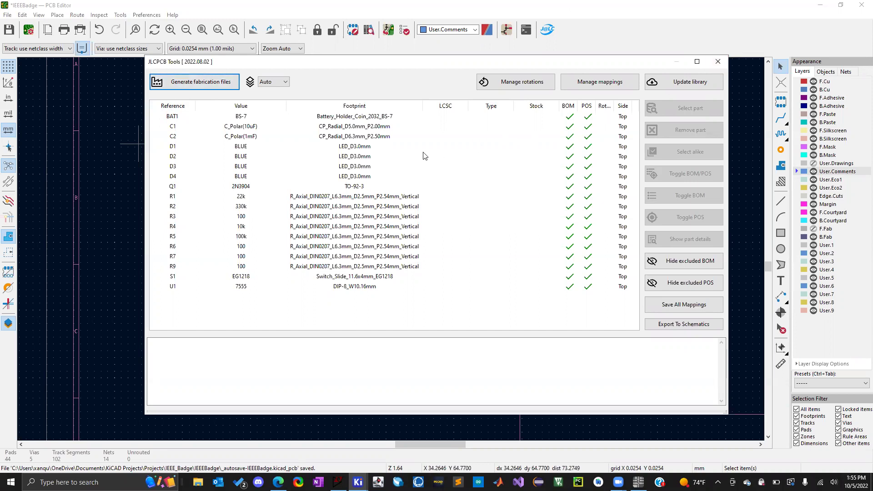
Examine the battery holder, capacitor, LED and resistor entries in the JLCPCB Tools parts list, and close the plugin.
click(241, 120)
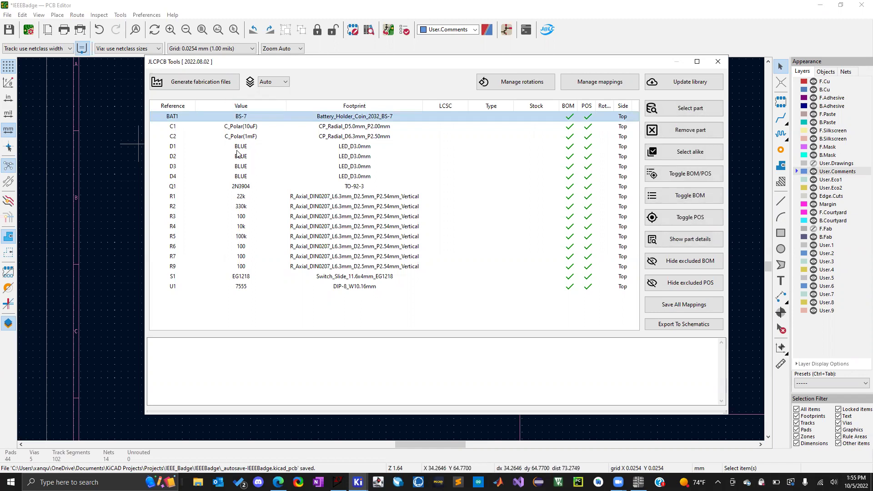
click(238, 127)
click(242, 137)
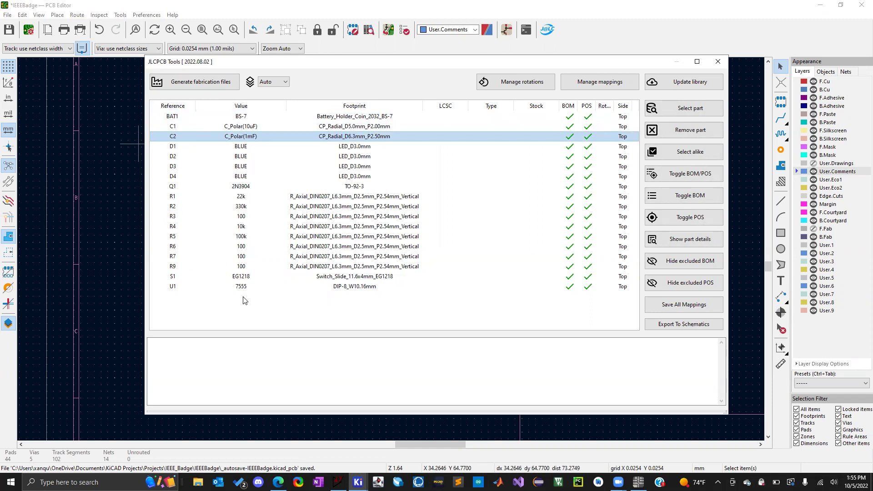
click(252, 118)
click(237, 128)
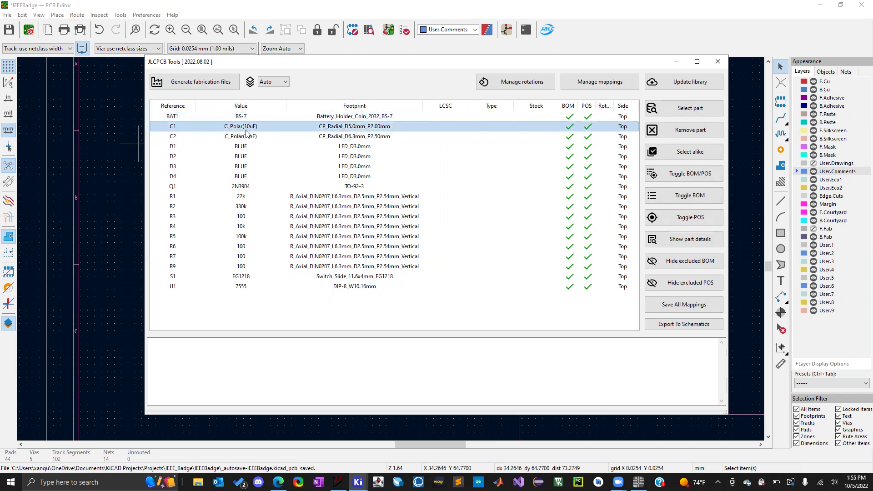
click(251, 137)
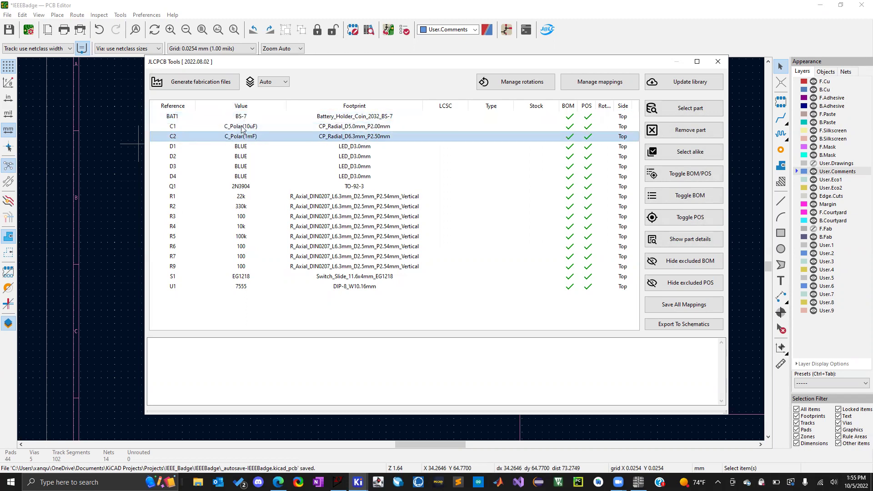
click(247, 158)
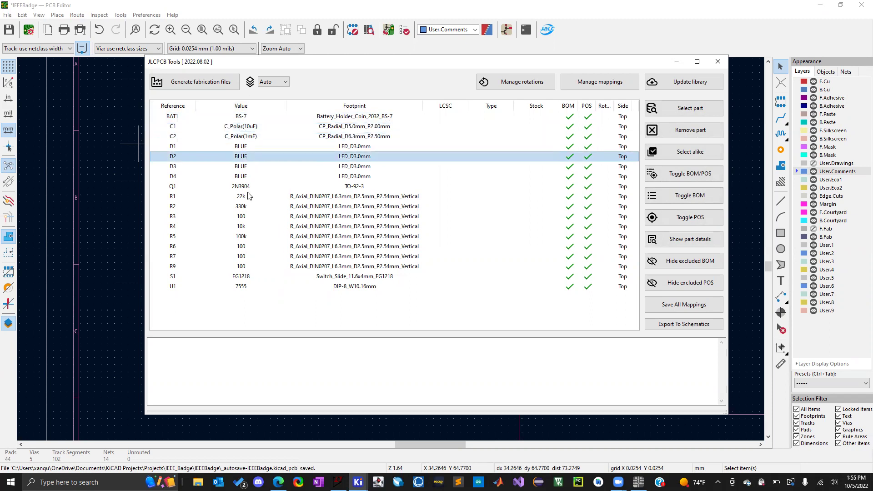
click(245, 239)
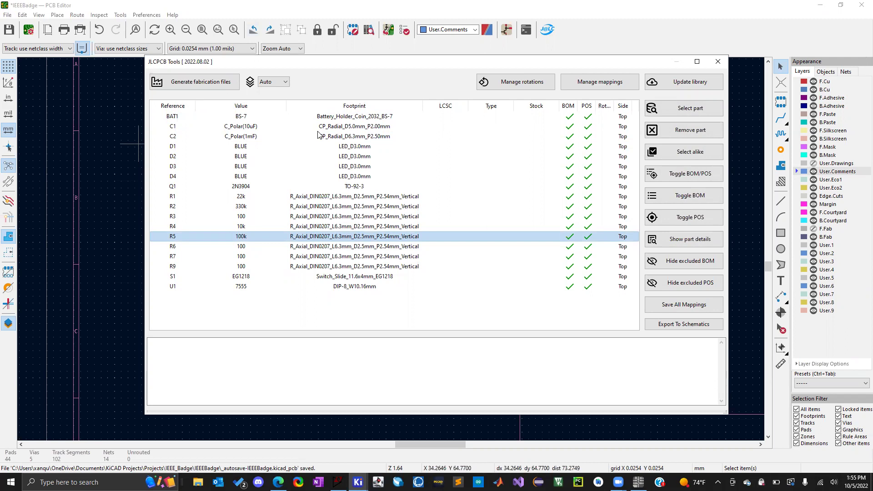
click(720, 62)
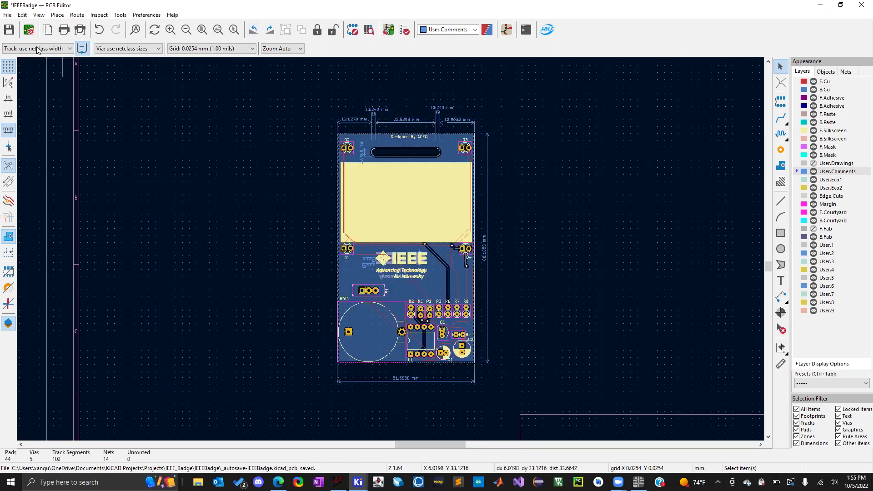
Save the IEEEBadge board and close the PCB Editor.
key(ctrl+s)
click(859, 6)
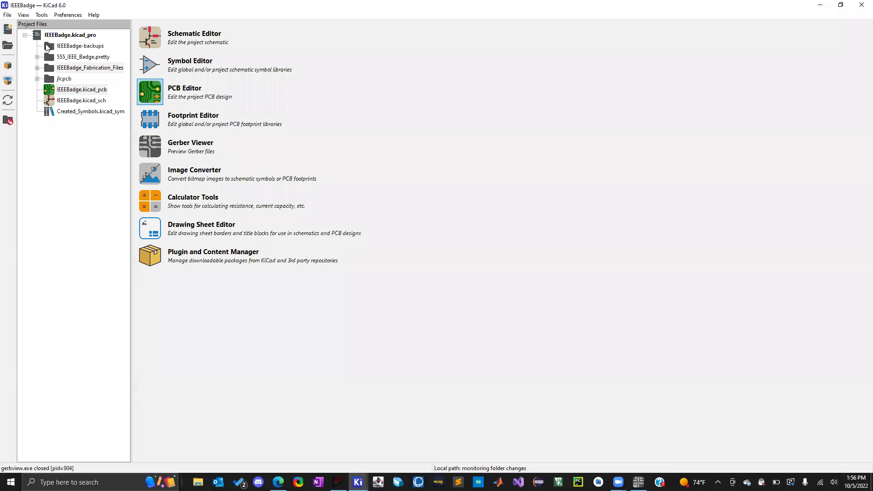
Close the other open window and close the IEEEBadge project.
key(alt+Tab)
click(861, 4)
click(7, 15)
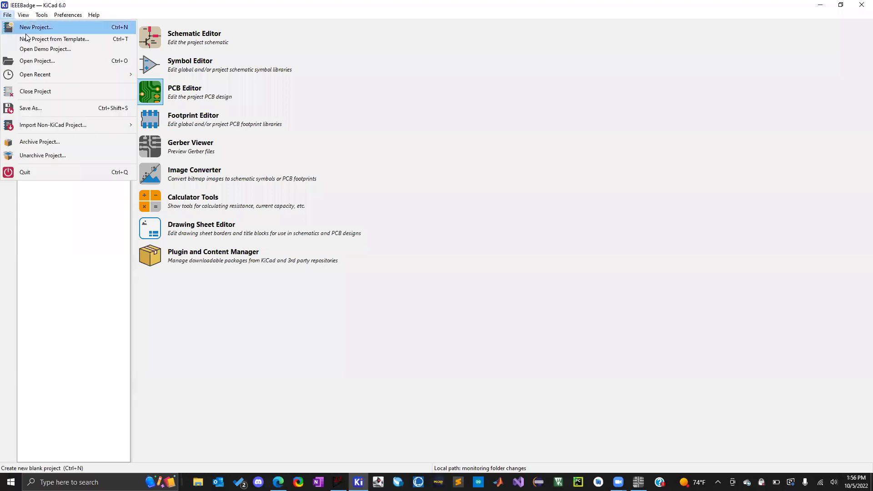
click(52, 89)
Open the ESP32Dev_Kit project from the IEEE_ESP32Dev_Kit folder under Projects and open its schematic, ESP32Dev_Kit.kicad_sch.
click(9, 17)
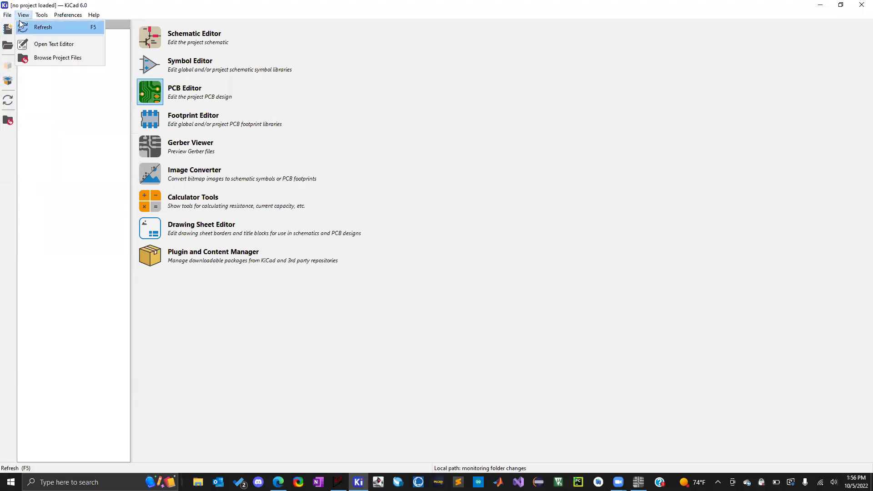
click(43, 59)
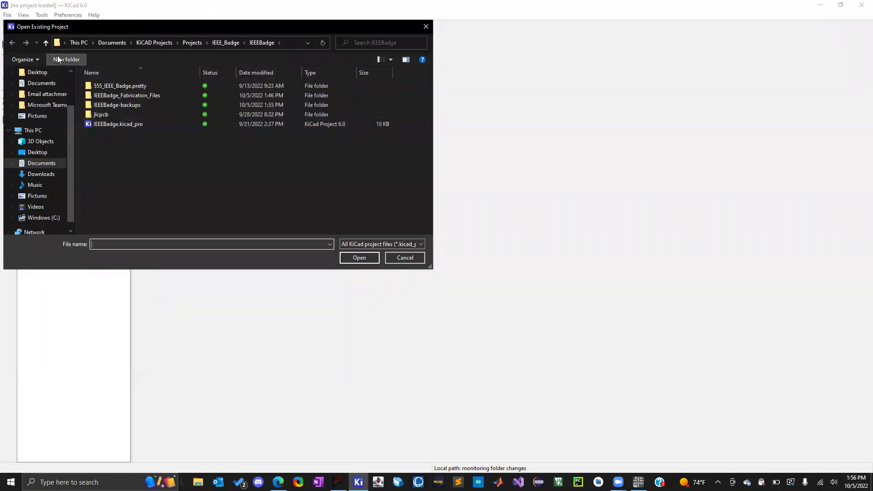
click(46, 43)
click(46, 42)
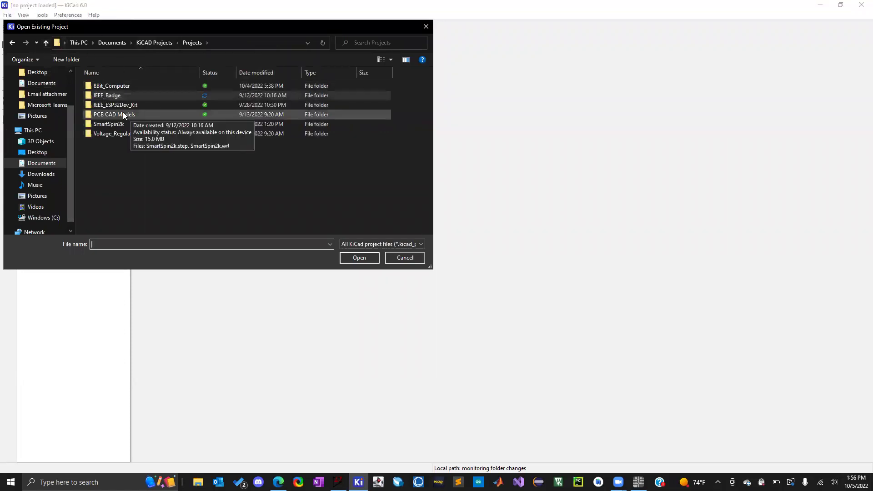
double_click(120, 107)
double_click(111, 95)
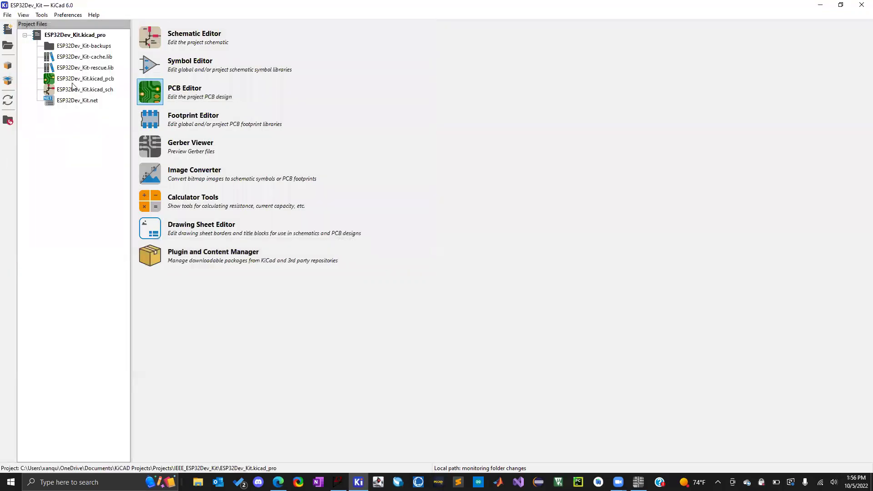
double_click(73, 90)
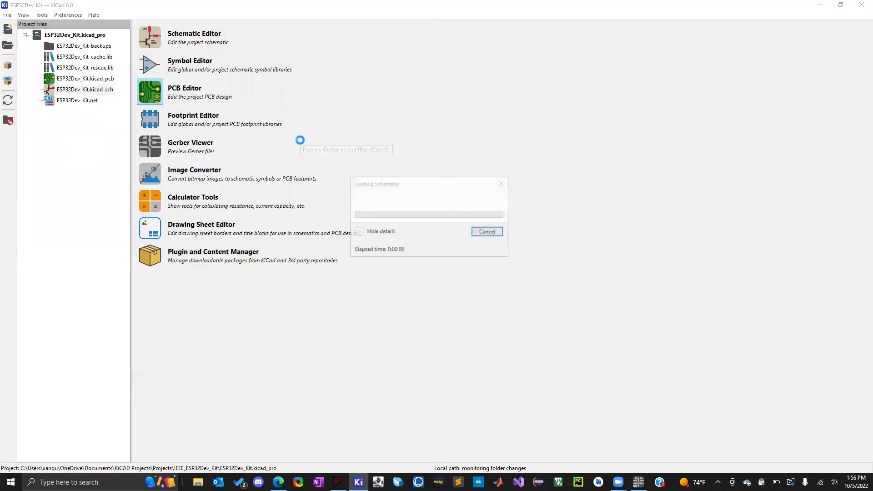
Inspect the ESP32 module, the USB-UART chip and the section's dashed border in the schematic.
scroll(433, 242, up, 2)
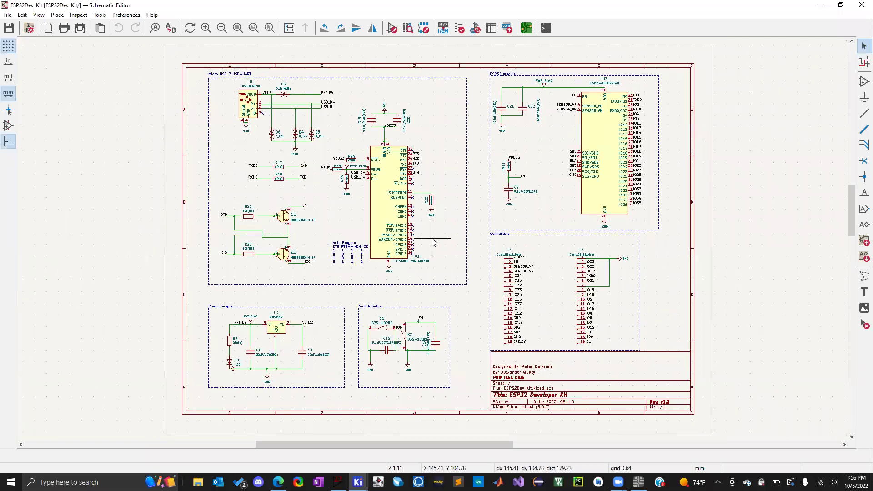
scroll(433, 242, down, 1)
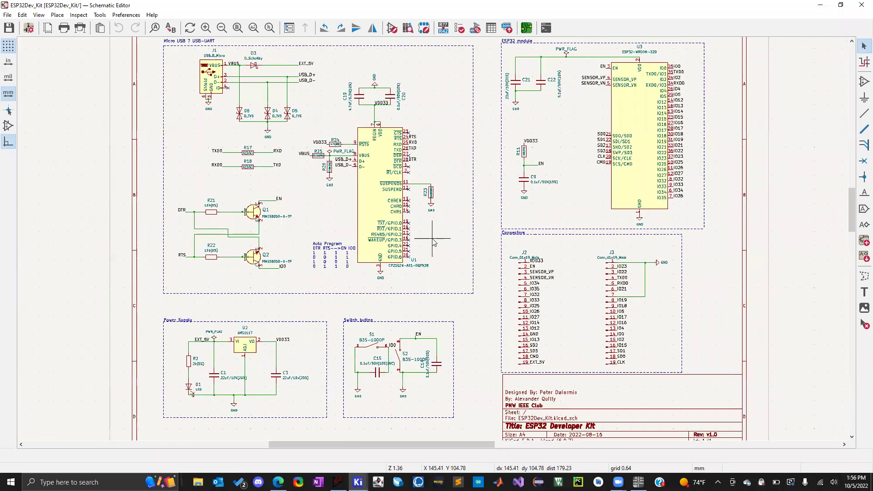
click(637, 154)
click(363, 195)
click(473, 151)
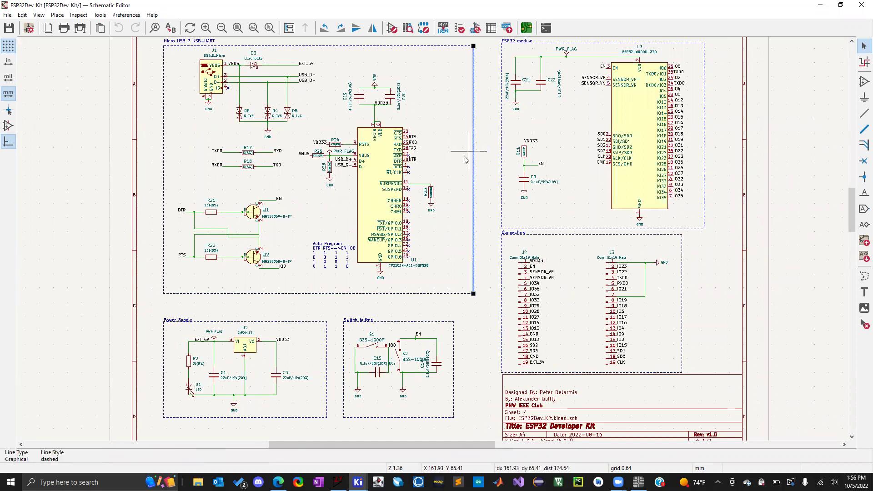
click(440, 159)
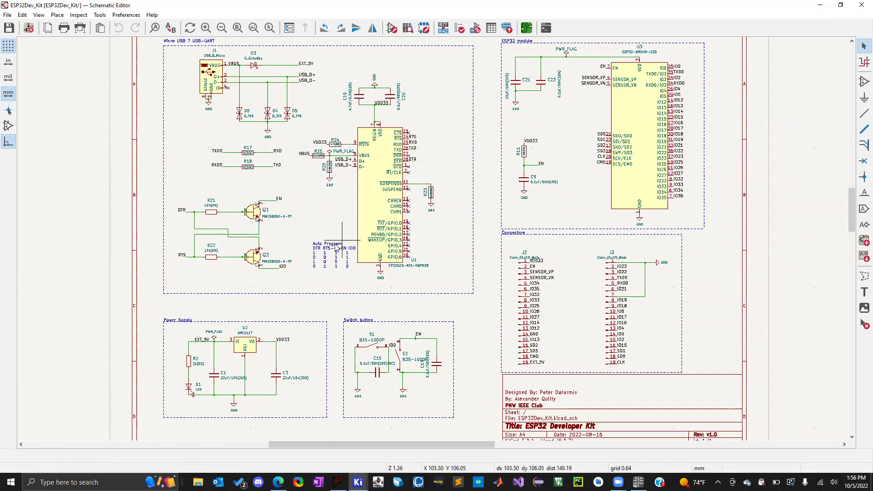
Move the Auto Program truth table in the Micro USB section away from chip U1, closer to transistor Q2.
click(322, 255)
key(m)
click(297, 271)
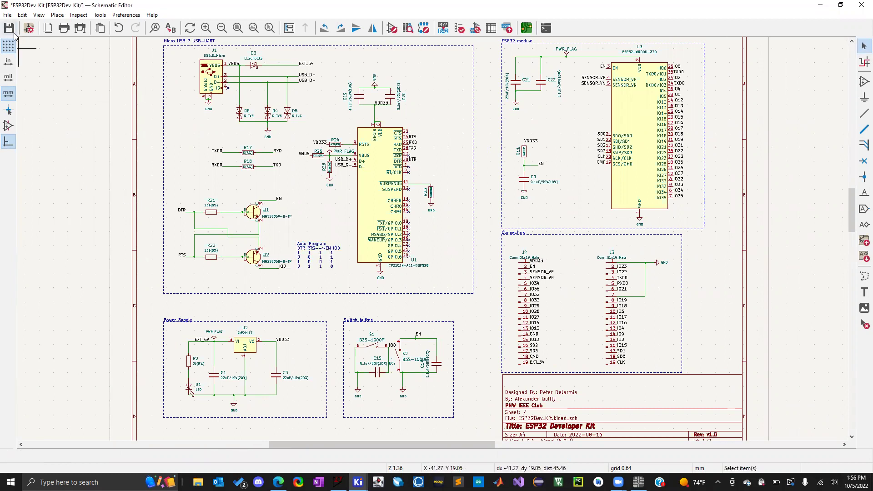
Switch to the KiCad project window and open the board file ESP32Dev_Kit.kicad_pcb.
click(358, 482)
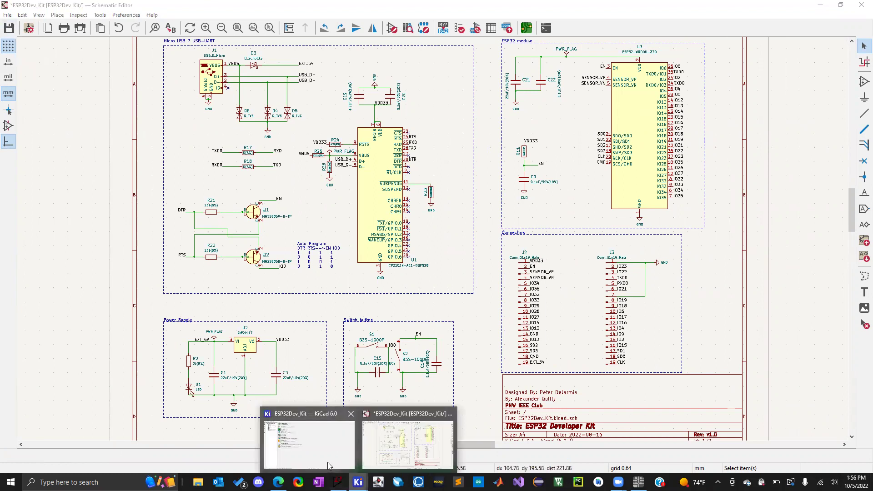
click(327, 462)
click(84, 79)
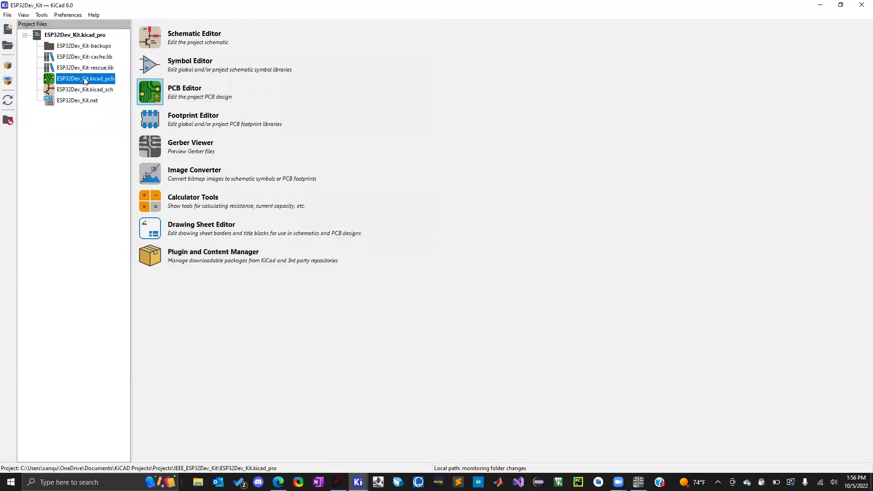
double_click(85, 80)
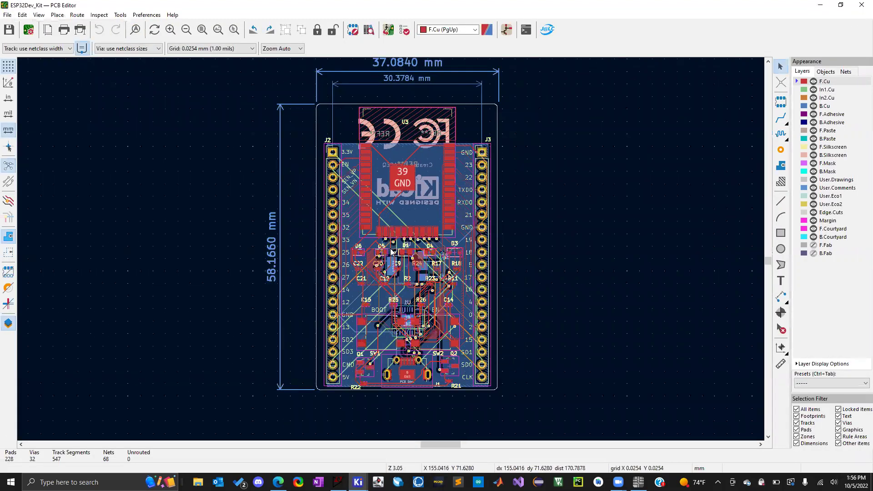
Examine the overall board layout, from the ESP32 module down to the USB connector.
scroll(390, 252, down, 1)
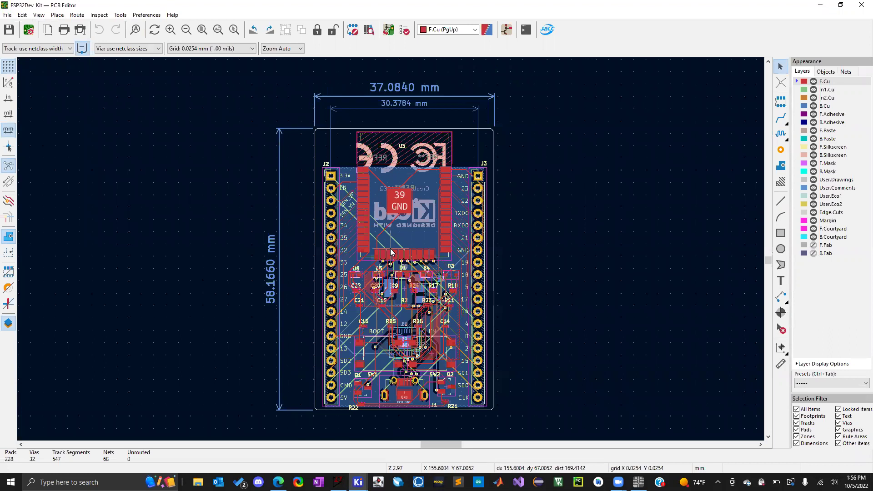
scroll(391, 251, up, 1)
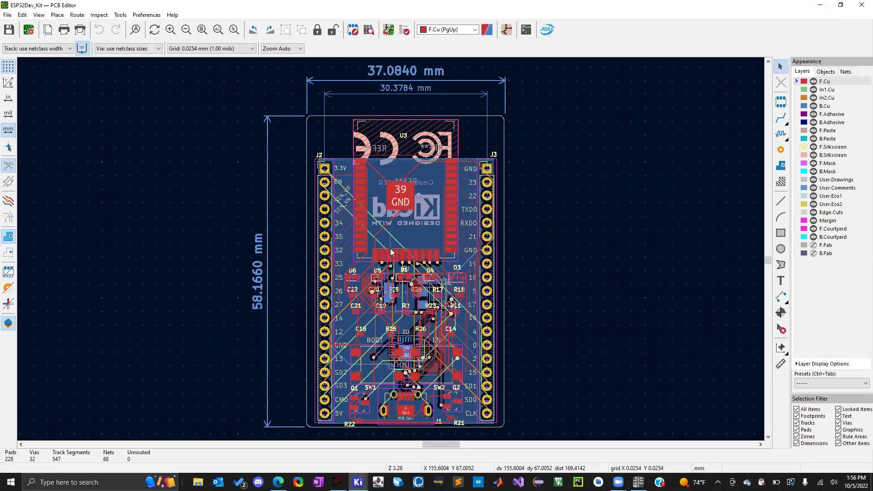
shift+scroll(391, 251, down, 1)
scroll(391, 252, up, 3)
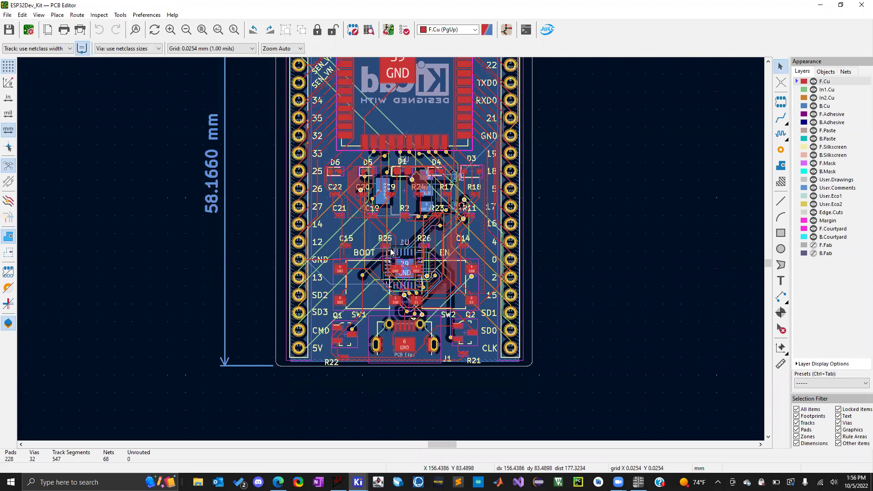
scroll(366, 245, down, 1)
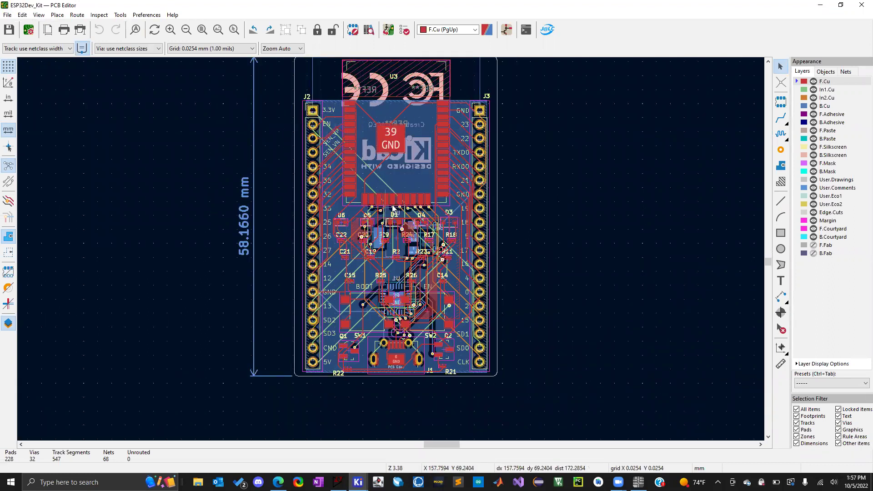
scroll(391, 252, down, 1)
scroll(390, 252, up, 1)
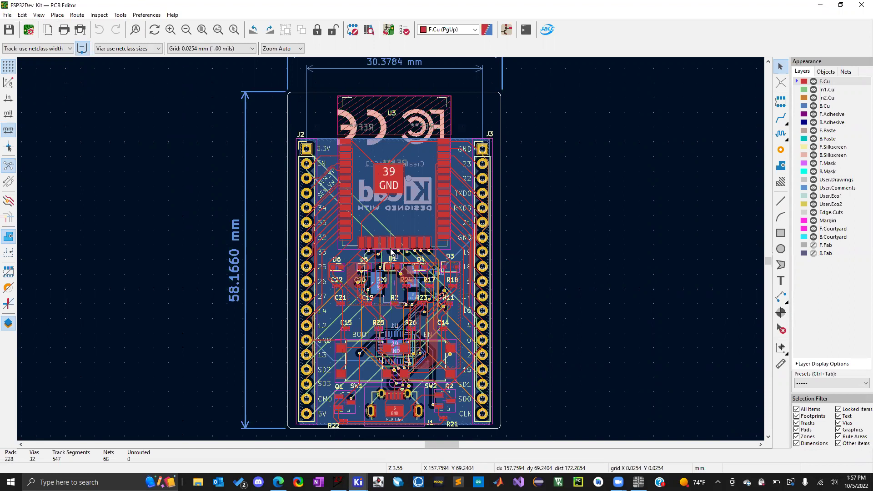
scroll(391, 251, down, 1)
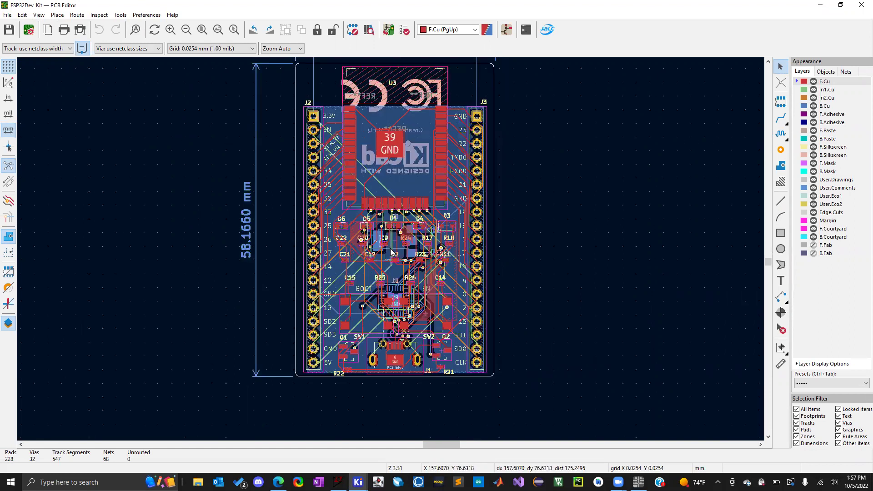
scroll(391, 251, up, 1)
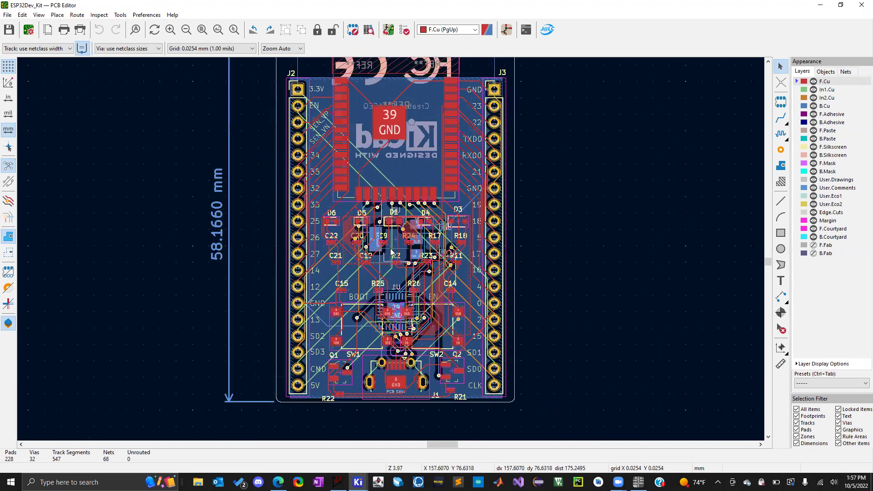
scroll(391, 251, down, 1)
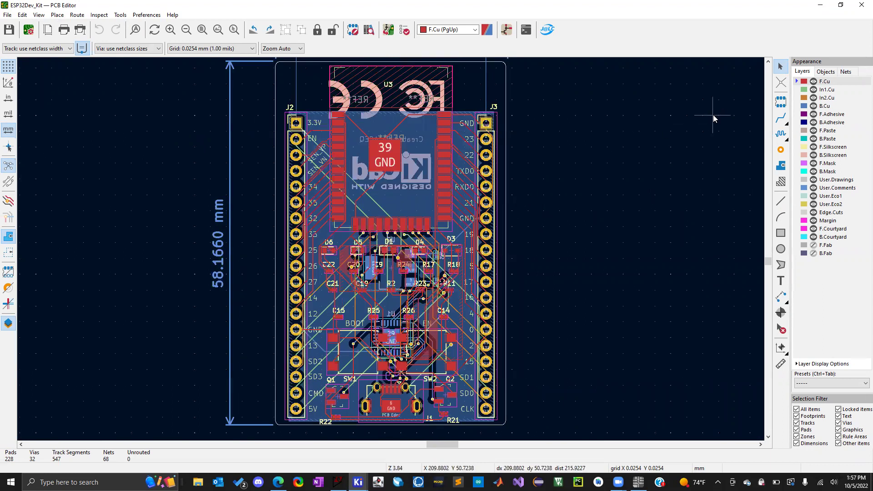
Make the B.Cu, In1.Cu and In2.Cu copper layers active one after another to view each.
click(798, 114)
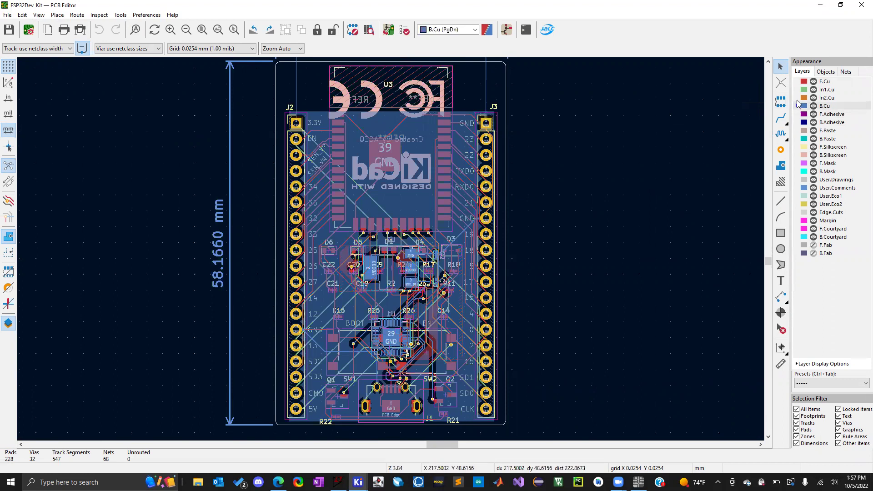
click(798, 90)
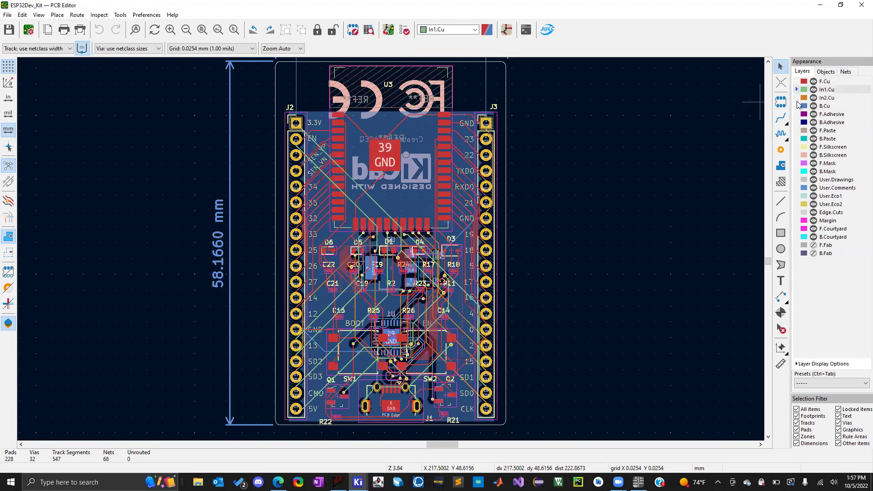
click(798, 98)
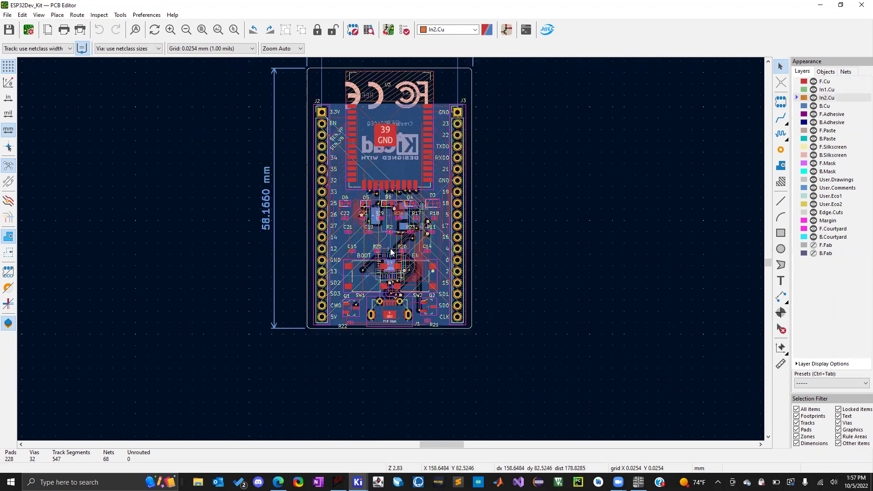
Inspect the copper around C19 by selecting the VBUS track, GND zone, USB_D+ track and SD2 track, ending with nothing selected.
scroll(318, 226, up, 3)
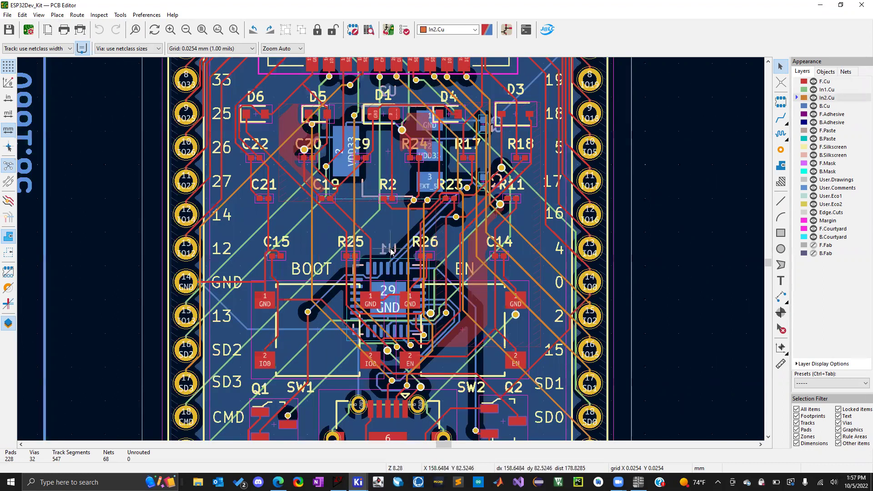
scroll(390, 248, down, 3)
scroll(402, 218, up, 6)
click(402, 218)
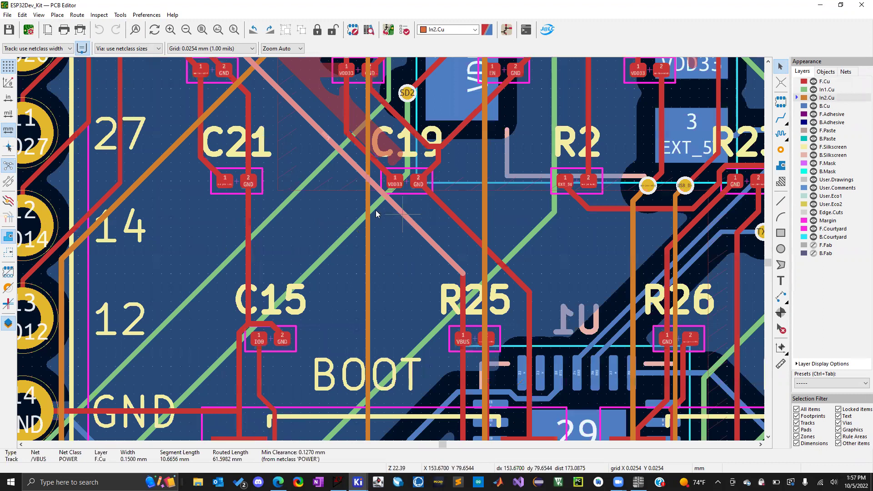
click(386, 233)
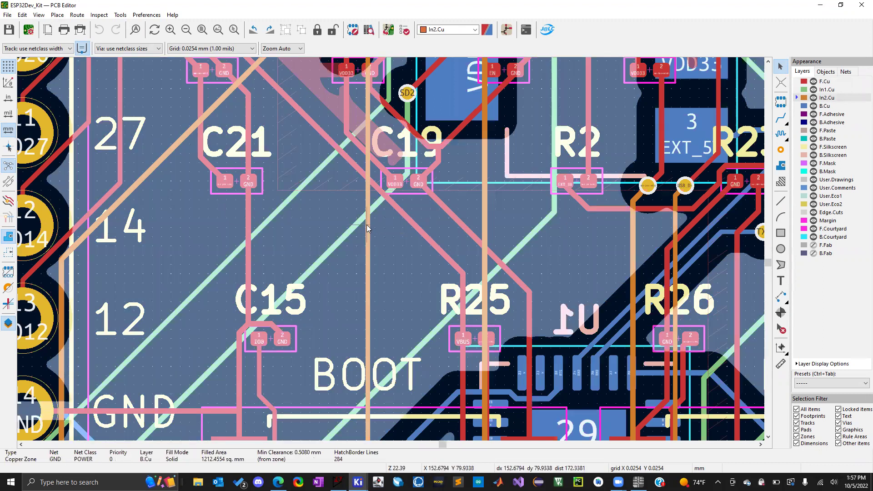
click(366, 224)
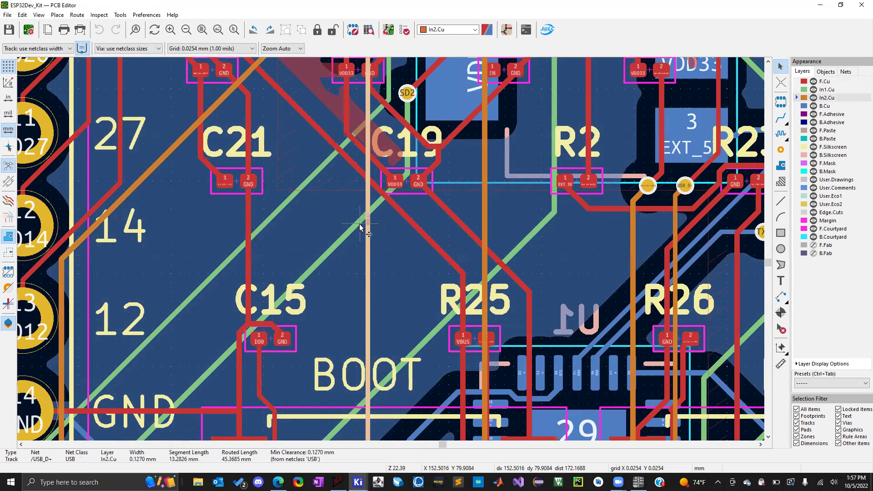
click(357, 225)
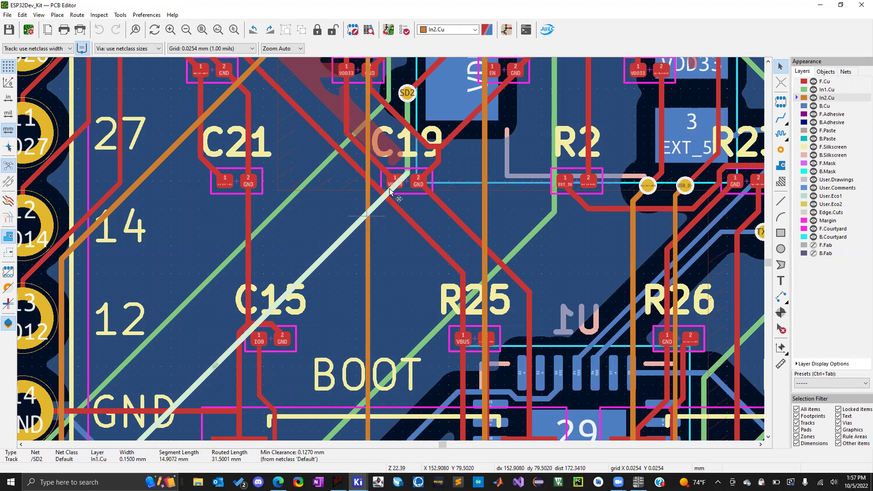
scroll(390, 248, down, 2)
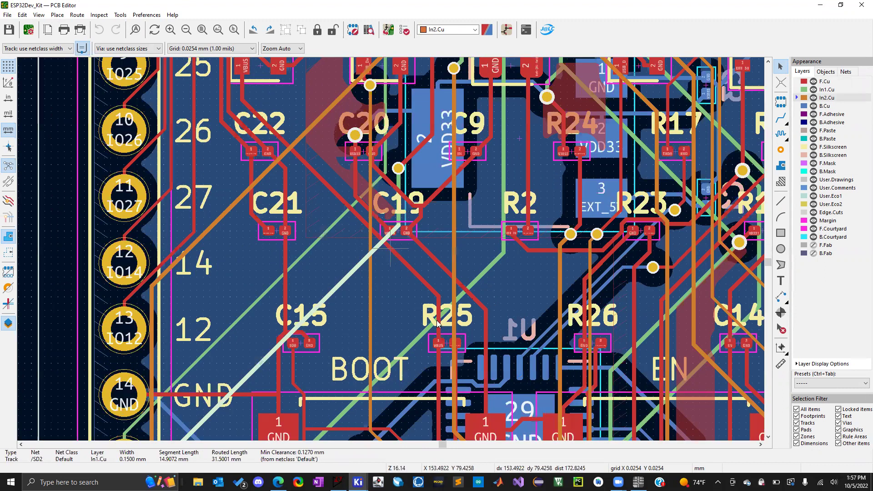
scroll(391, 251, down, 3)
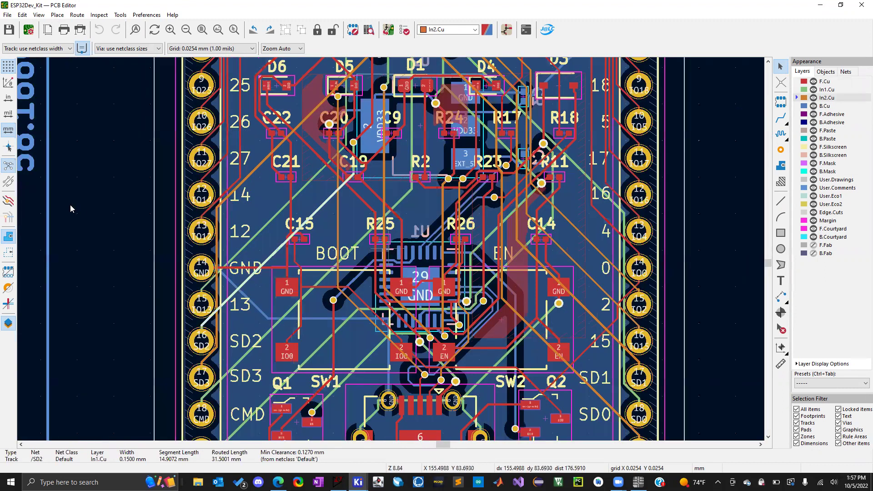
scroll(391, 251, down, 4)
key(Escape)
Review the full board from its outline dimensions down to the components around the USB connector.
scroll(391, 251, up, 1)
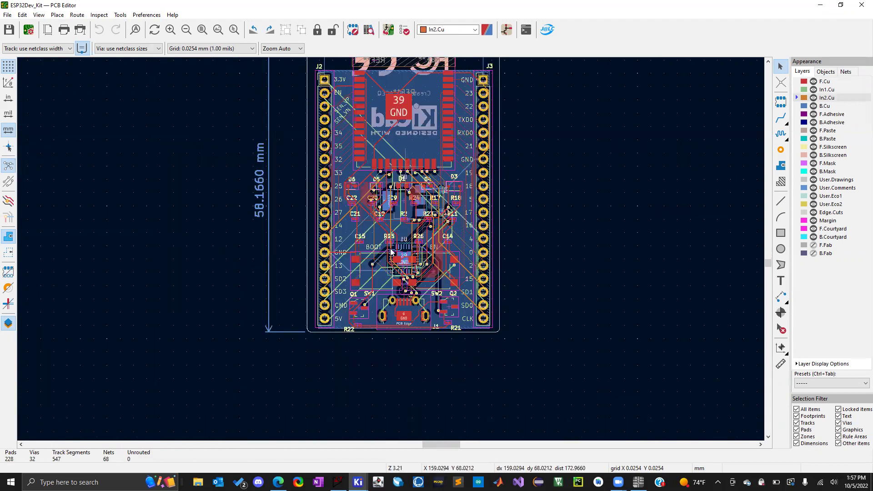
shift+scroll(391, 251, up, 2)
scroll(391, 252, up, 1)
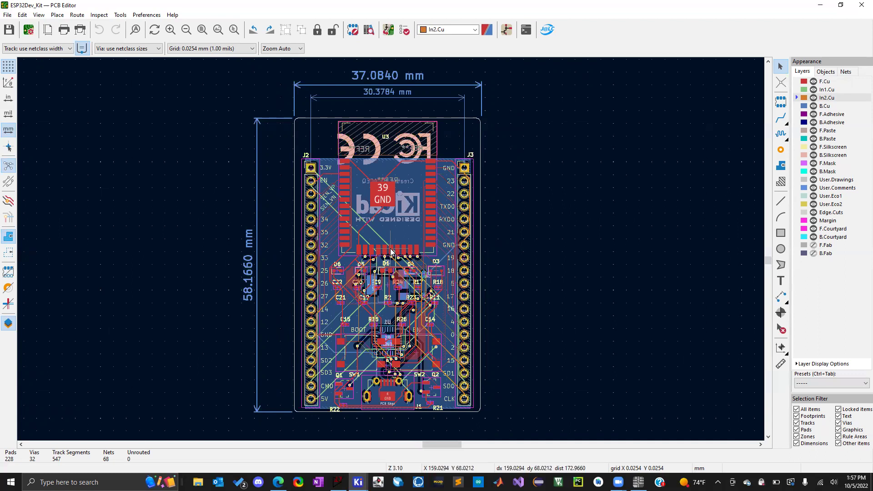
scroll(391, 251, up, 1)
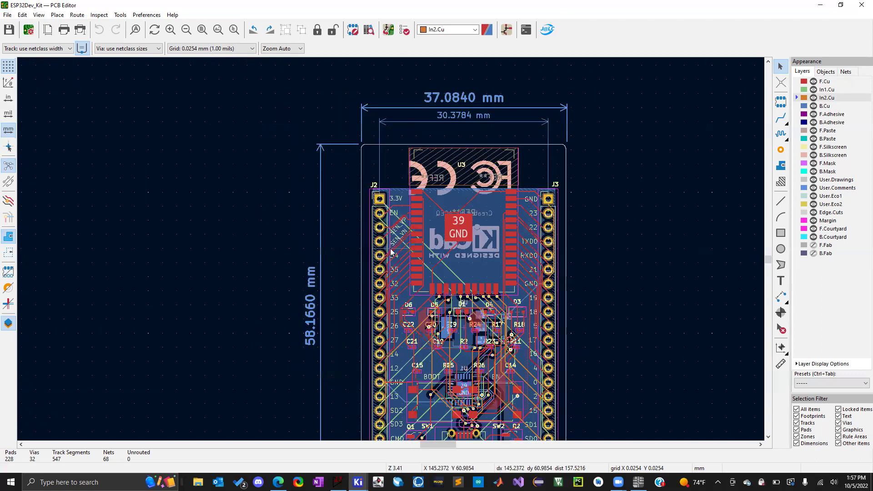
scroll(390, 249, up, 2)
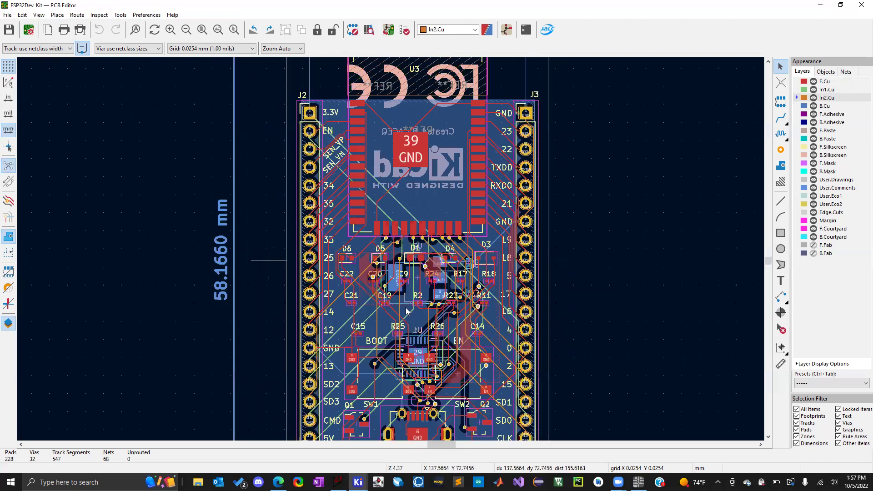
scroll(391, 250, down, 2)
scroll(422, 152, up, 2)
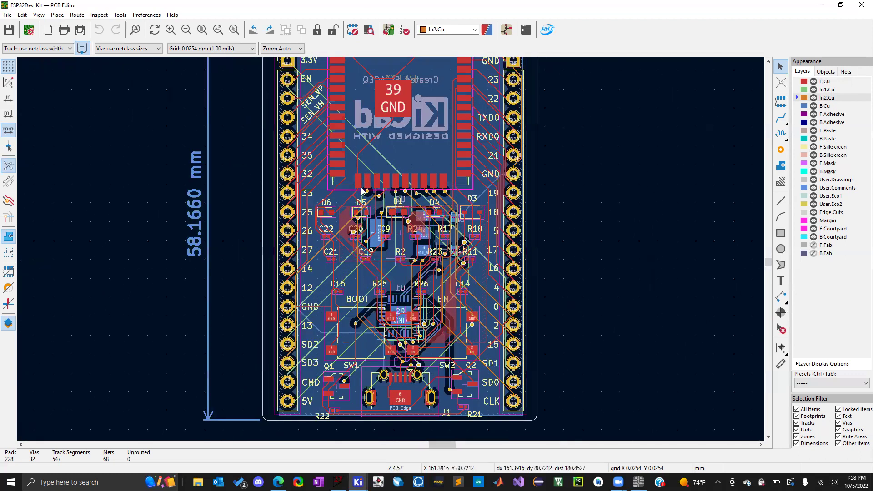
Inspect the ESP32-WROOM-32D footprint U3, the GND copper zone and pin header J2 by selecting each in turn.
click(355, 91)
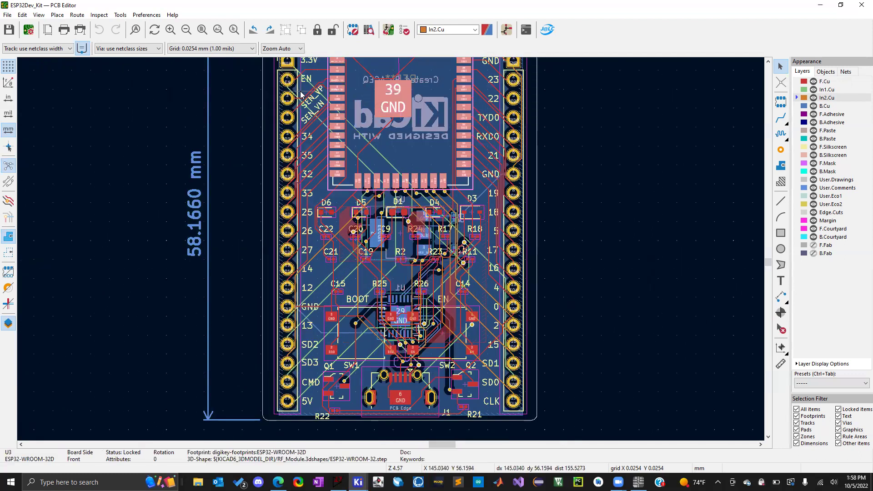
scroll(300, 96, down, 1)
scroll(298, 211, up, 2)
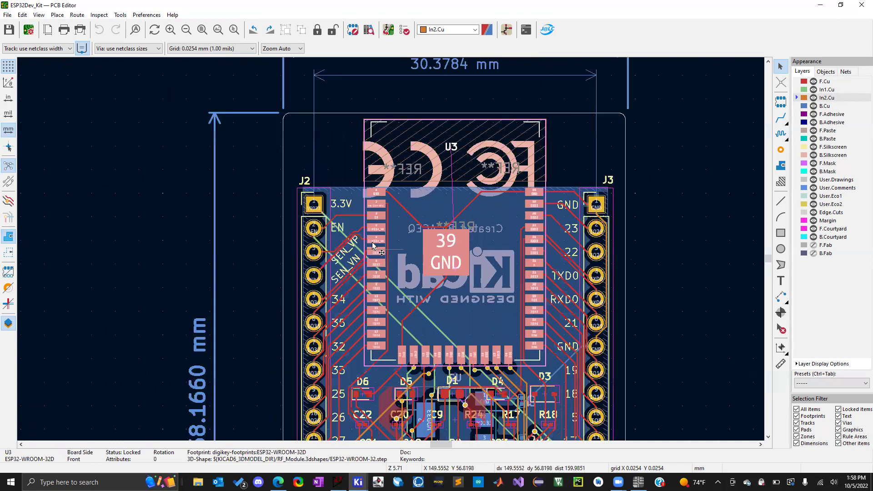
click(301, 210)
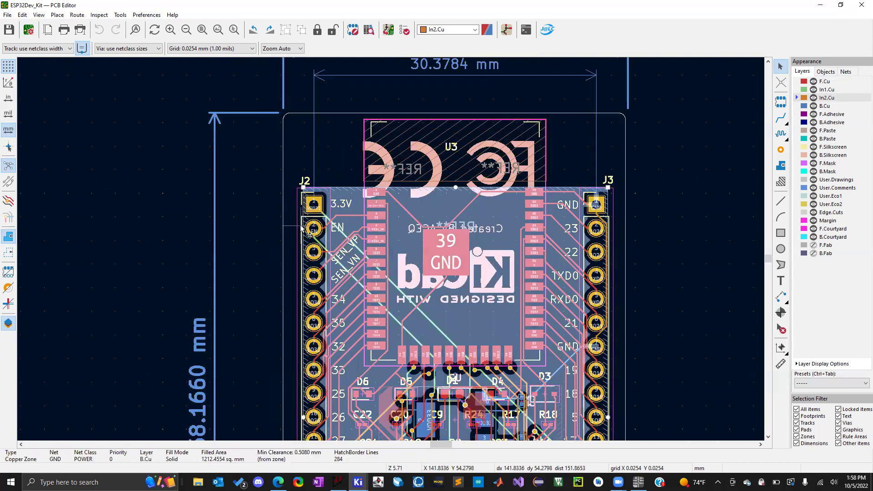
click(302, 228)
scroll(390, 248, down, 3)
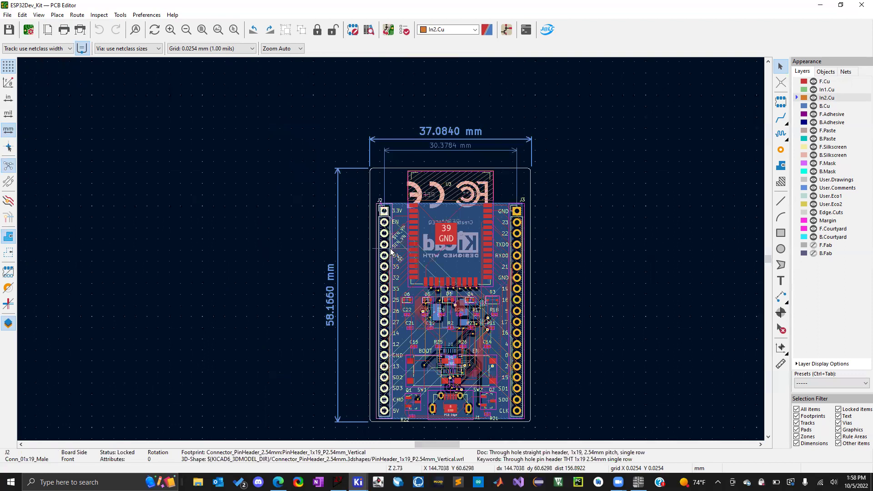
Deselect pin header J2 and select the ESP32-WROOM-32D footprint U3 to inspect the routing around its pads.
scroll(390, 249, up, 1)
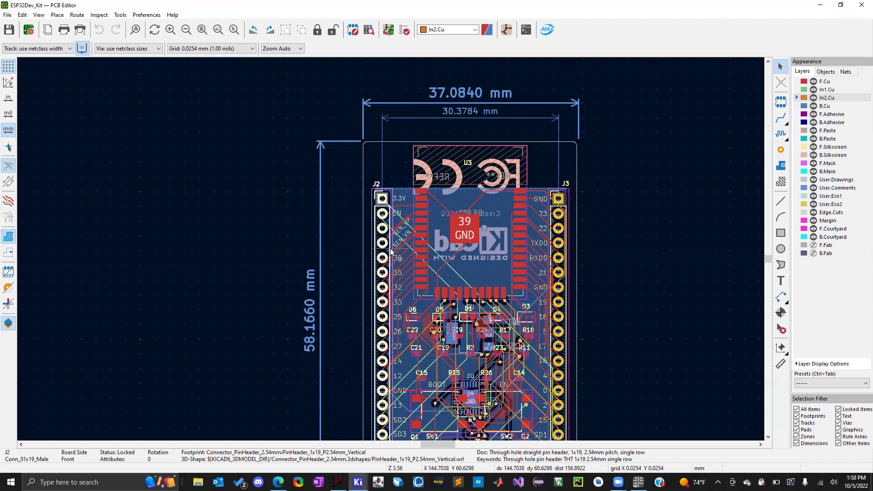
scroll(521, 229, down, 2)
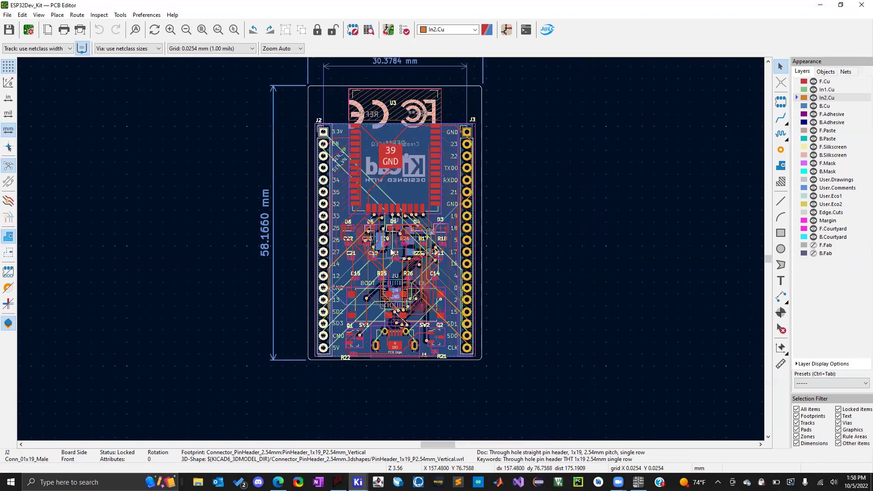
click(521, 230)
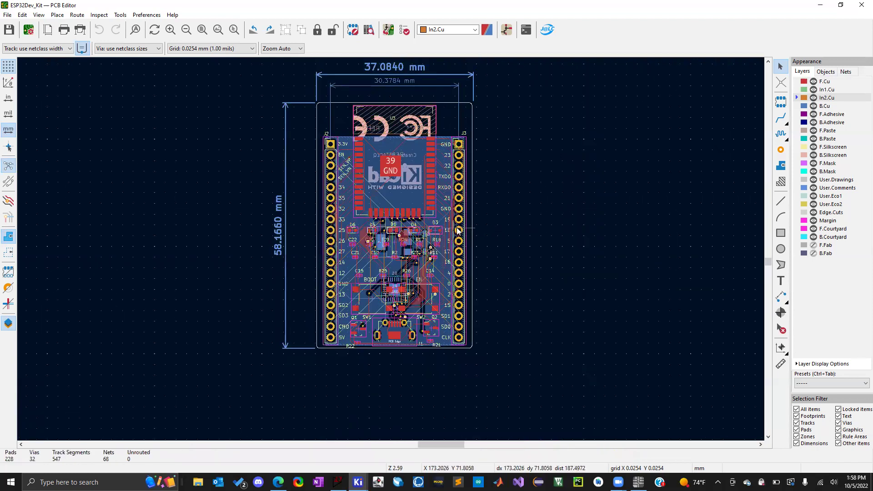
scroll(381, 188, down, 1)
scroll(391, 252, up, 3)
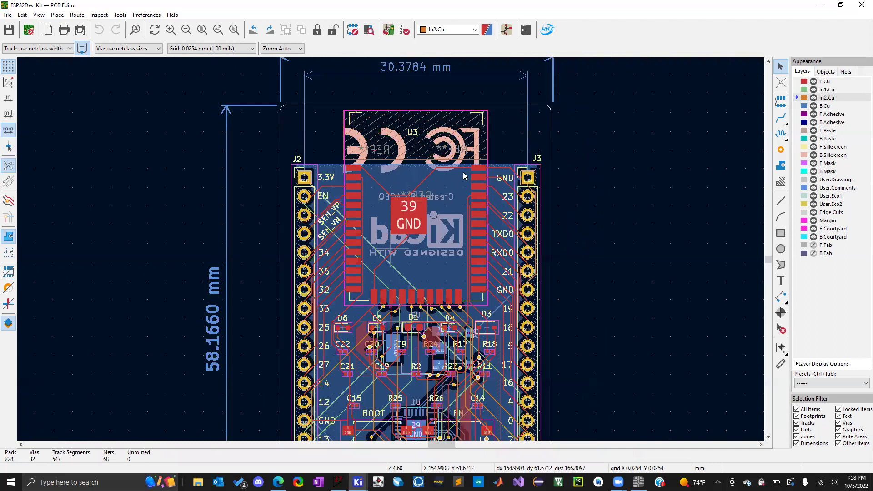
click(457, 189)
scroll(456, 188, up, 1)
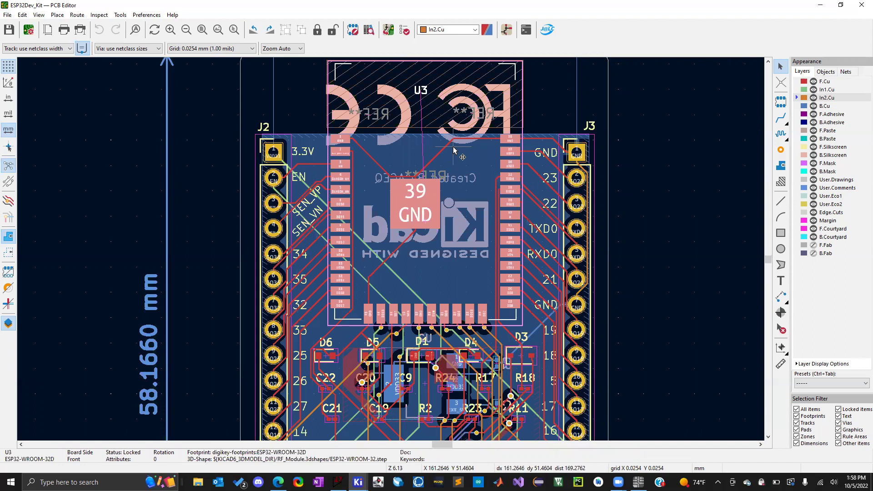
scroll(391, 251, down, 2)
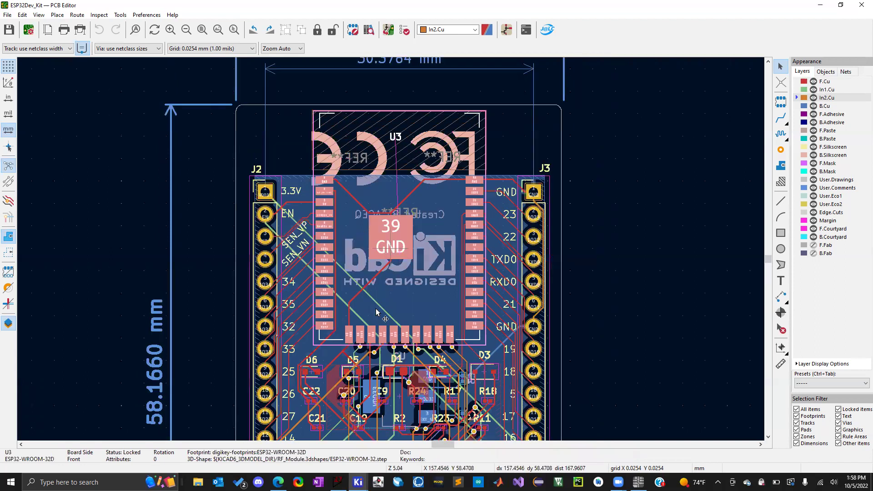
scroll(391, 251, up, 1)
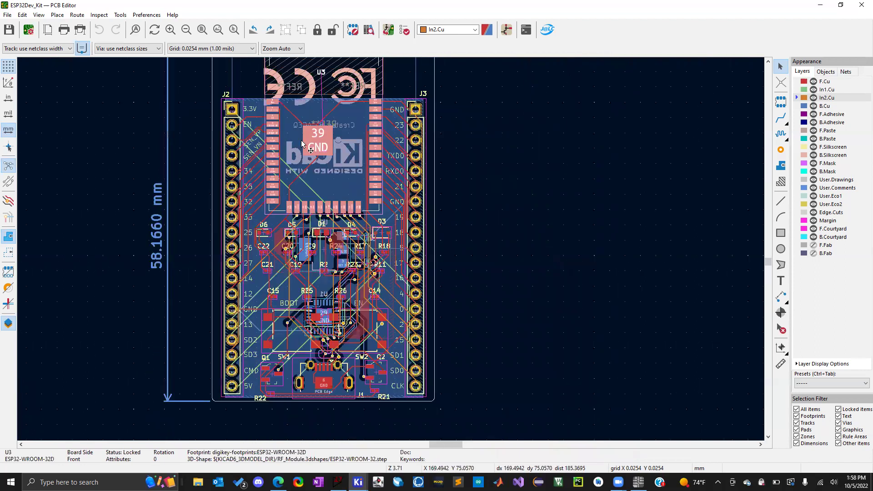
Reselect module U3, clear the selection, and review the entire board with its outline dimensions.
click(533, 233)
click(316, 179)
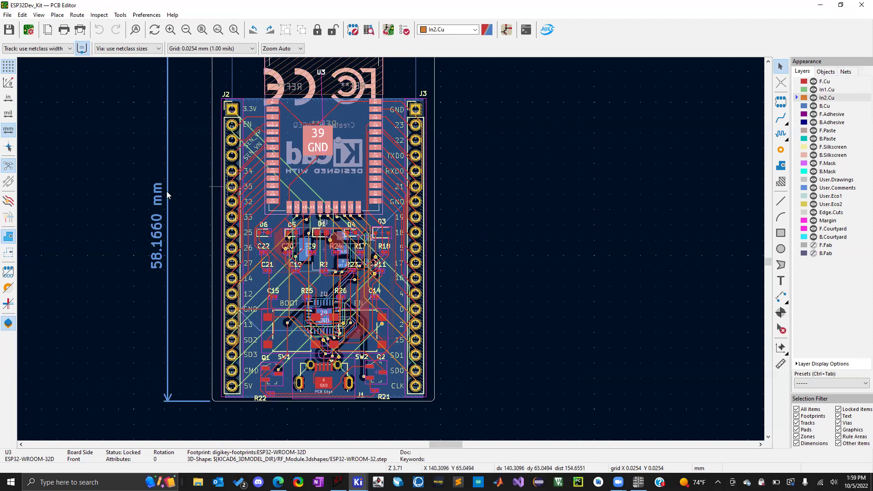
click(105, 187)
key(Home)
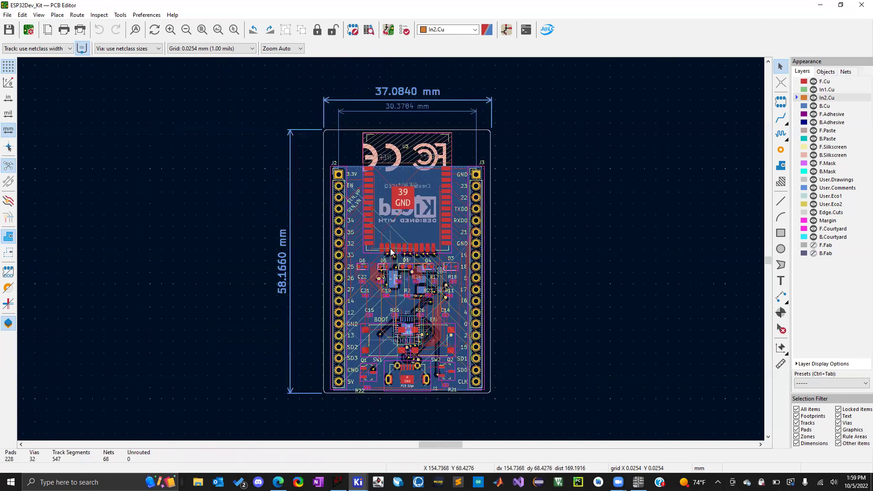
scroll(390, 251, up, 1)
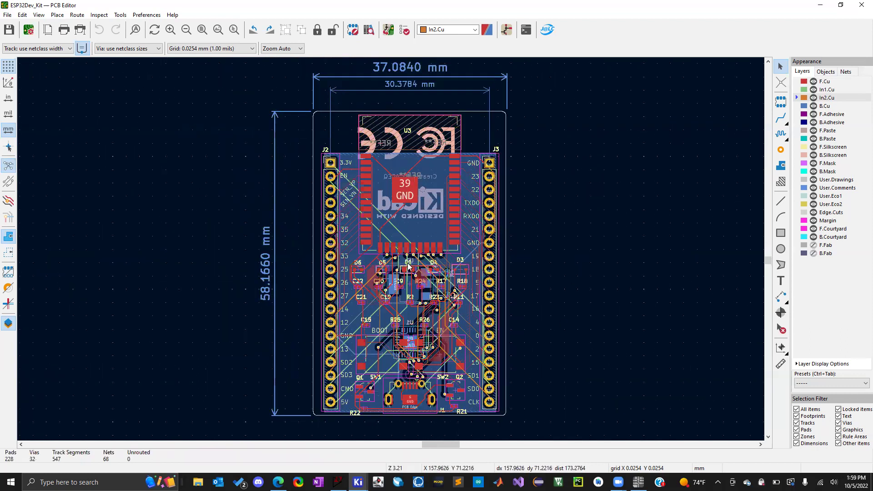
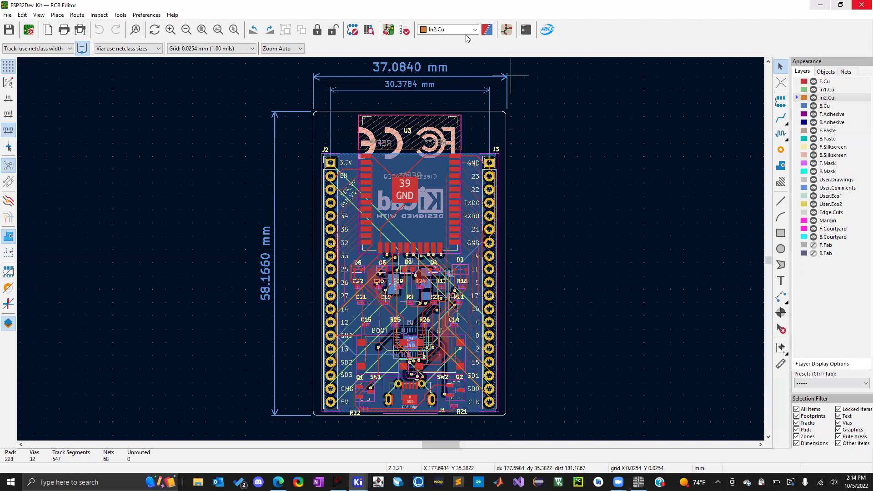
Save the ESP32Dev_Kit board and close the project, saving the pending schematic changes.
click(9, 29)
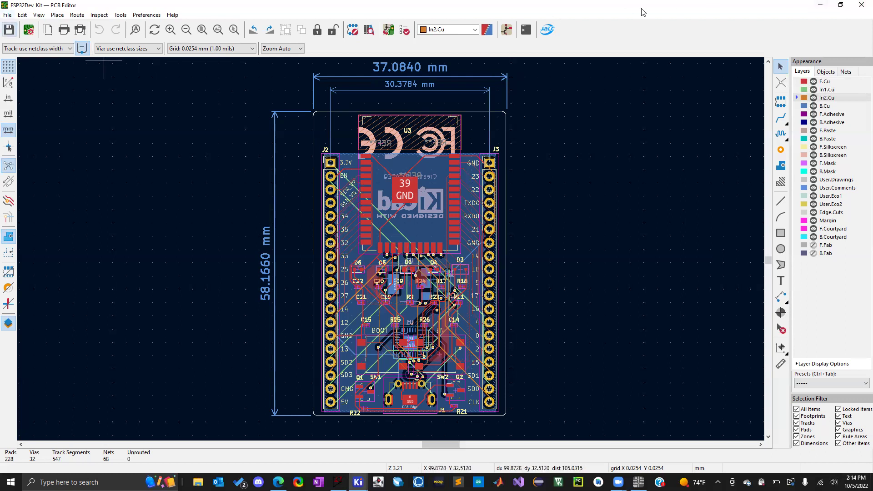
click(861, 5)
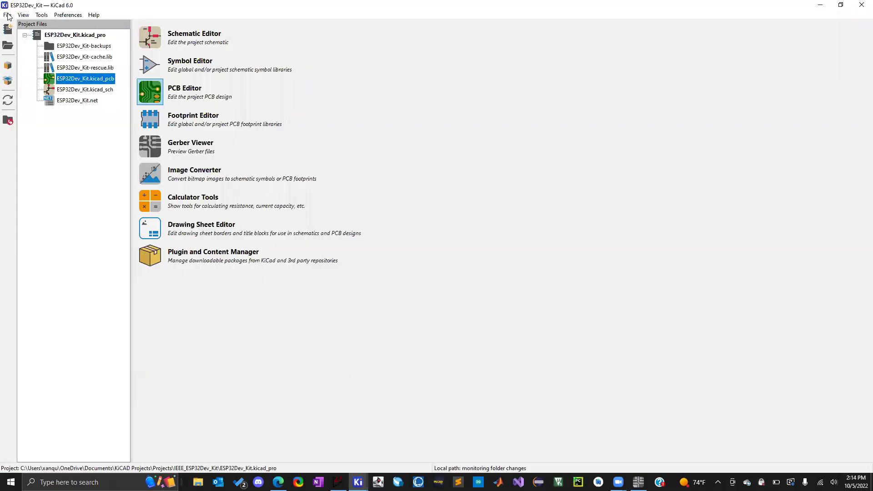
click(7, 14)
click(40, 92)
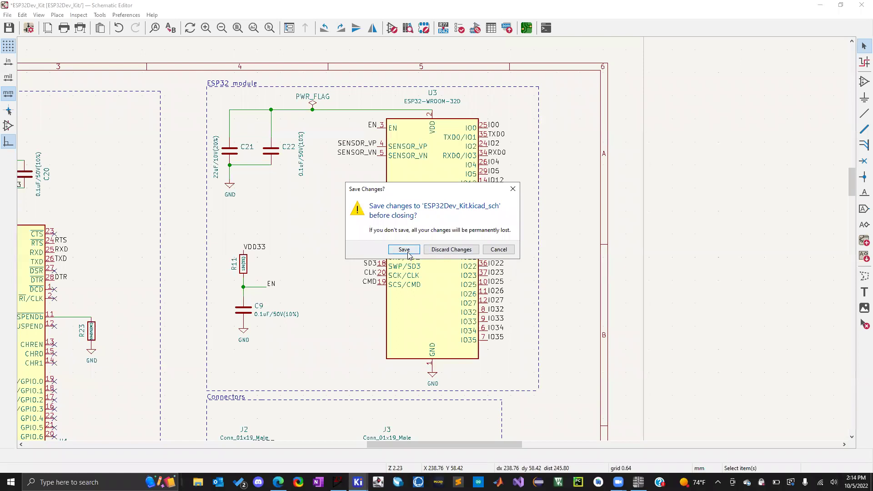
click(404, 249)
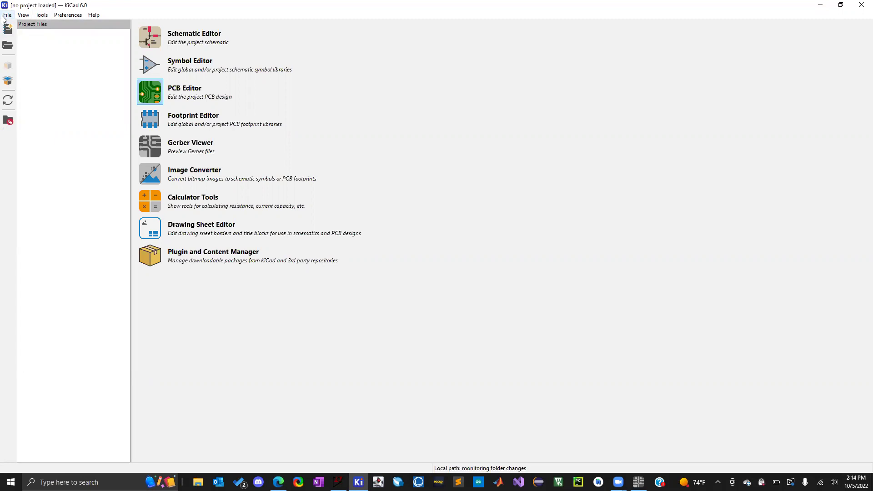
Open the existing project SmartSpin2k.kicad_pro from the SmartSpin2k folder under Projects.
click(7, 15)
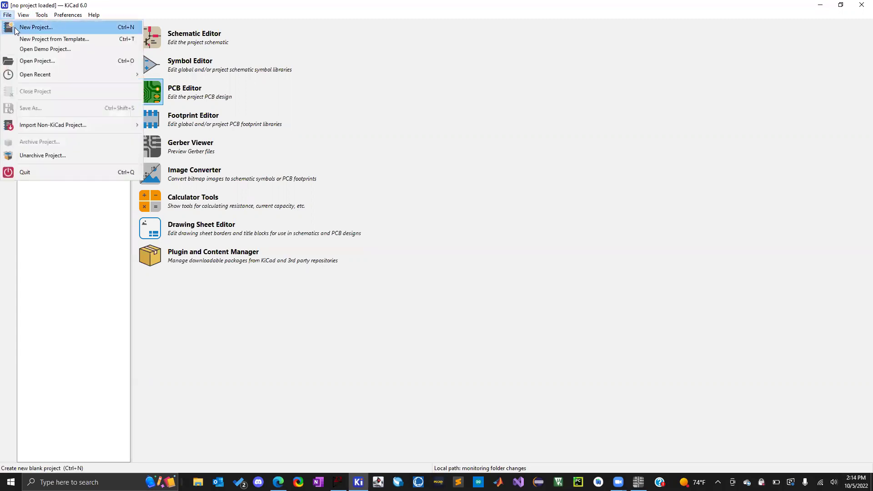
click(36, 63)
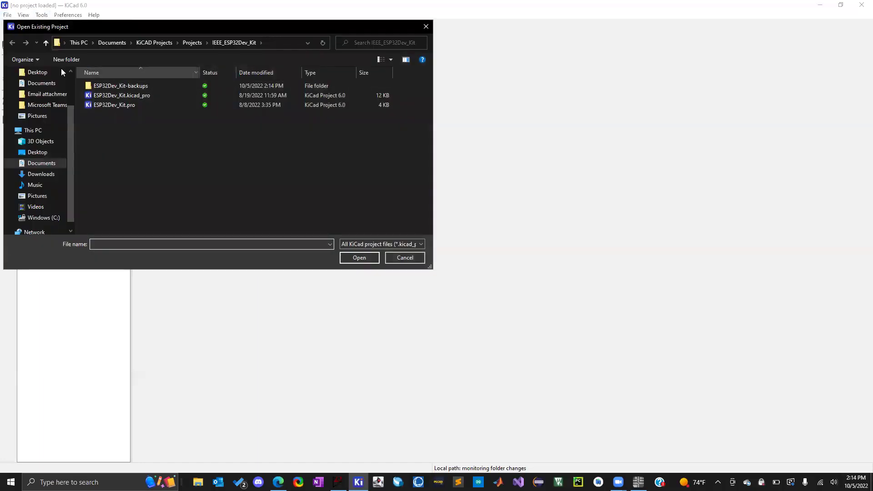
click(45, 43)
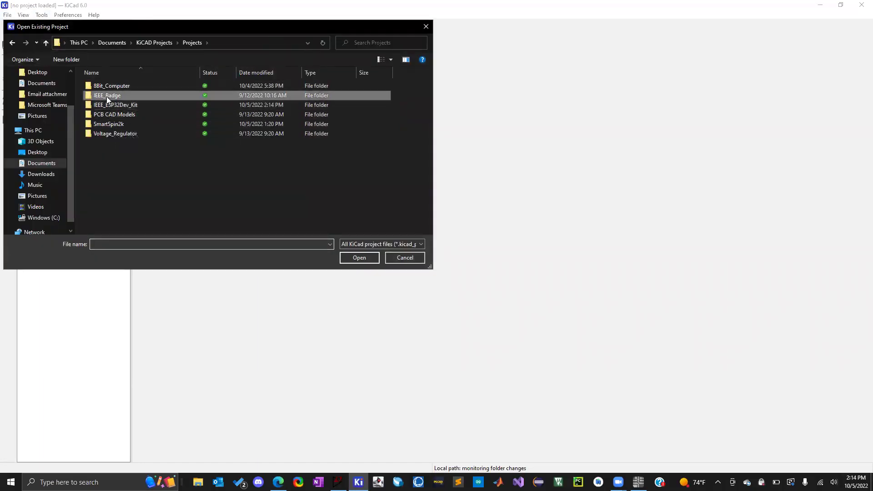
double_click(106, 96)
click(46, 43)
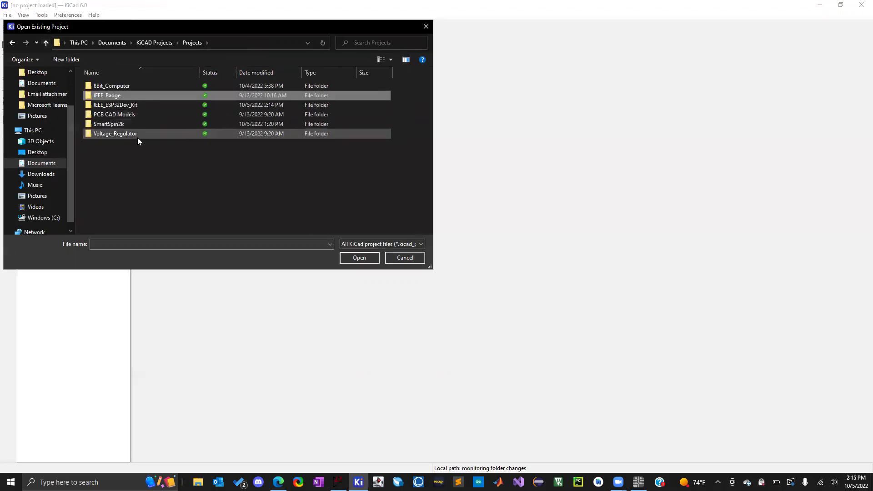
double_click(114, 125)
double_click(129, 106)
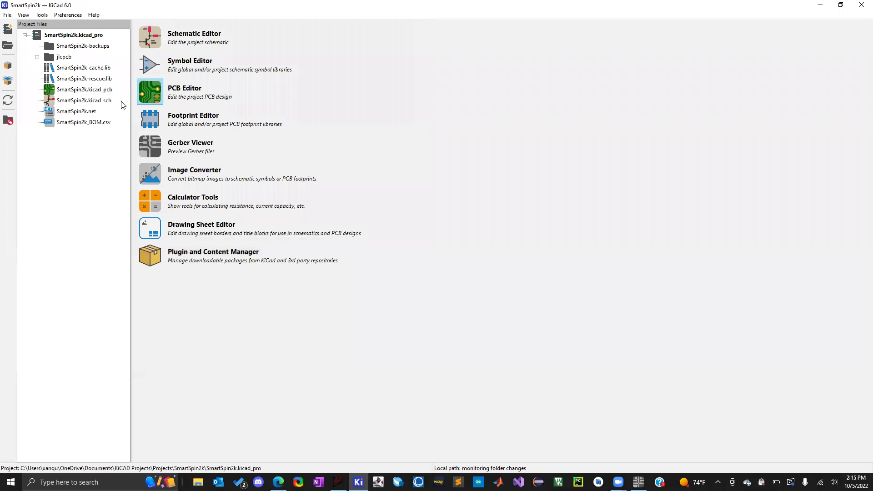
Open the existing project IEEEBadge.kicad_pro from the IEEEBadge folder inside IEEE_Badge.
click(92, 92)
click(8, 14)
mouse_move(23, 15)
click(43, 28)
click(8, 14)
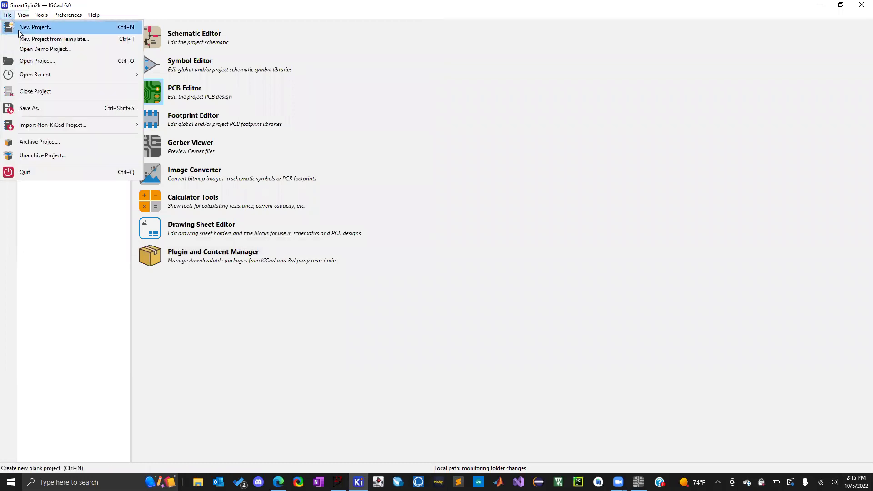
click(40, 60)
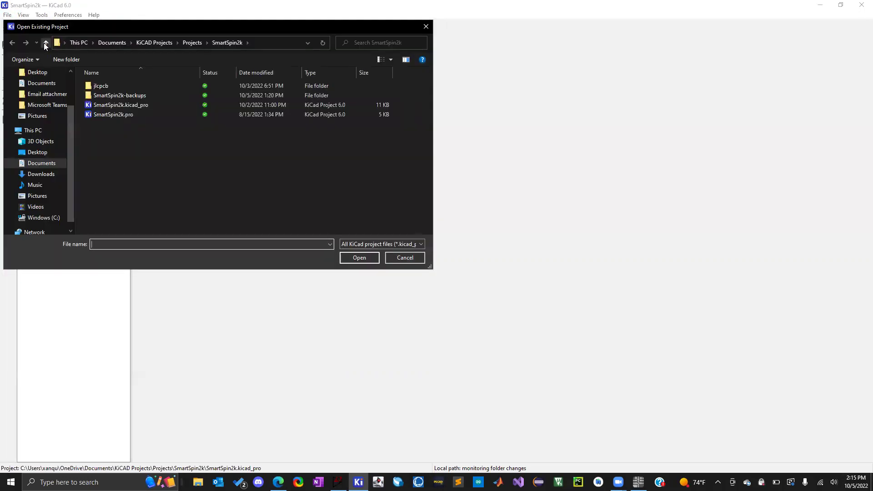
click(45, 43)
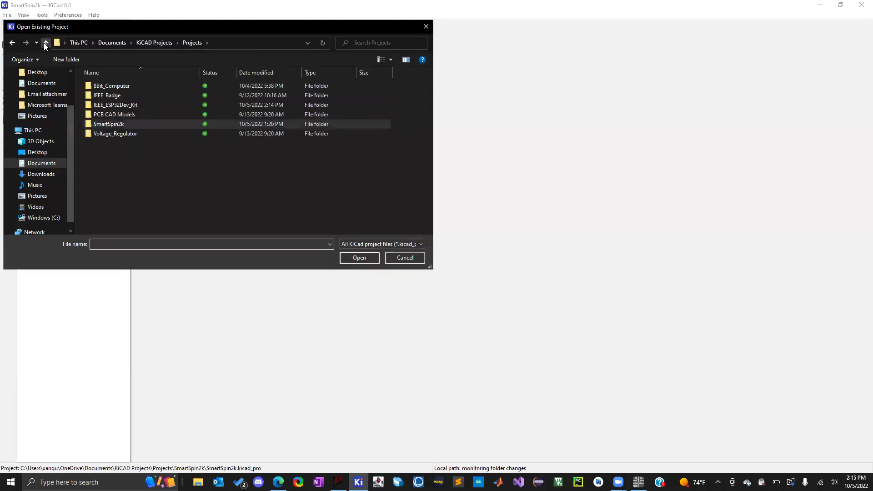
double_click(107, 97)
double_click(113, 87)
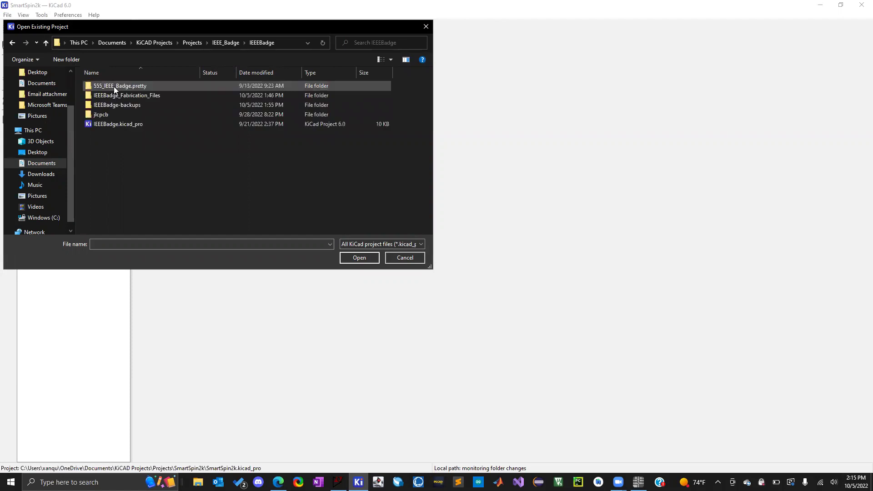
double_click(109, 125)
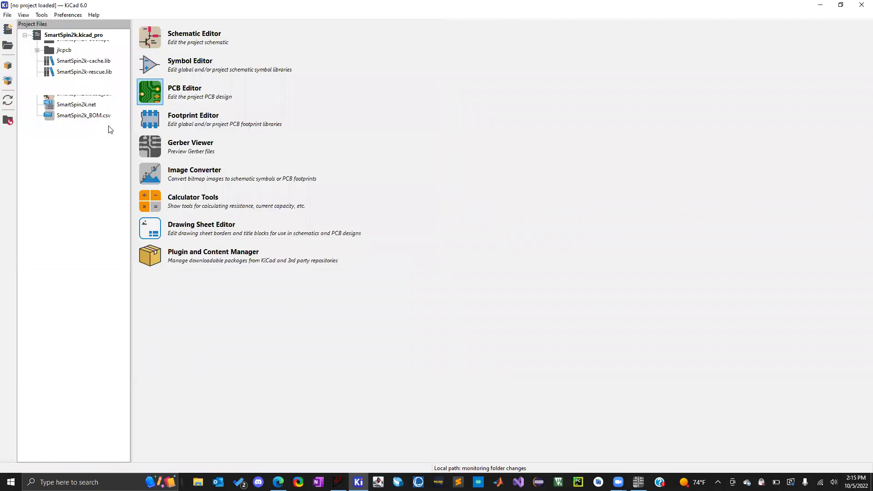
Open the IEEEBadge board, set it aside, and open the schematic to examine the 7555 timer and LED circuit.
double_click(76, 91)
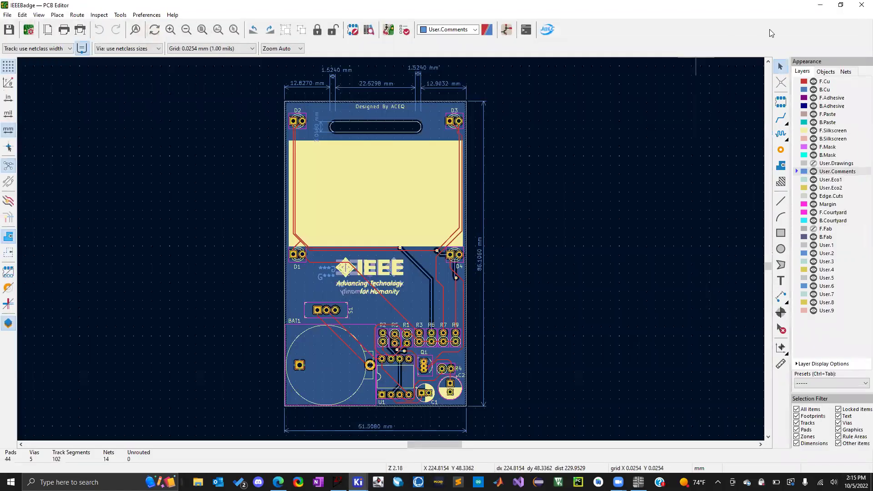
click(817, 6)
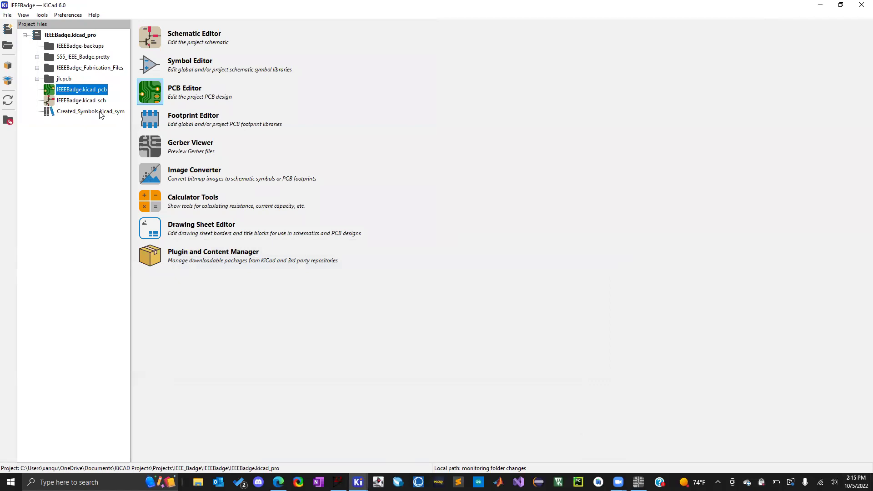
double_click(100, 100)
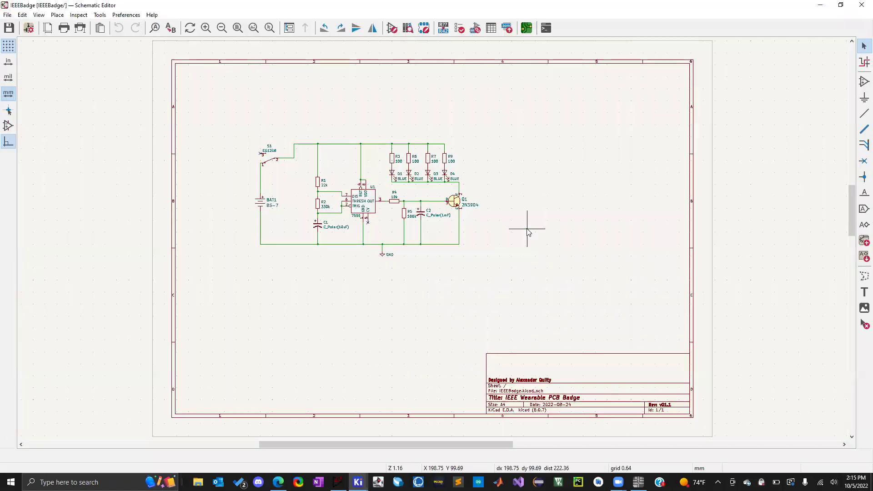
scroll(433, 242, up, 3)
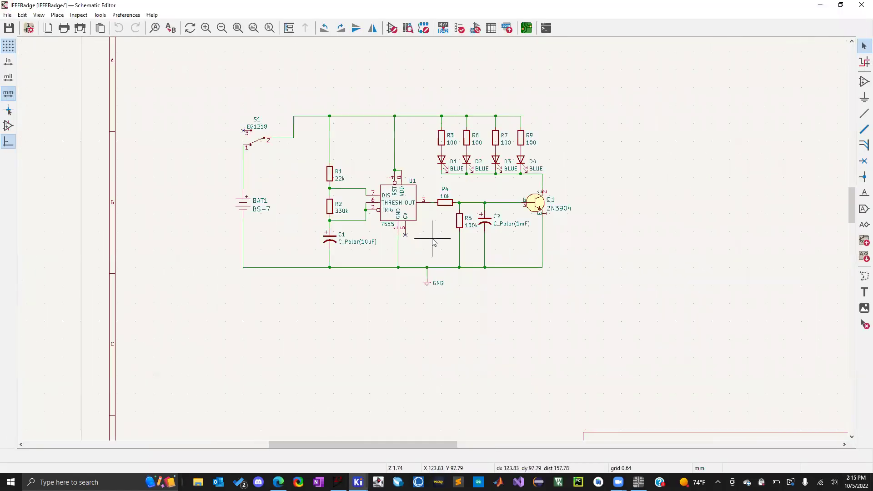
scroll(434, 243, down, 1)
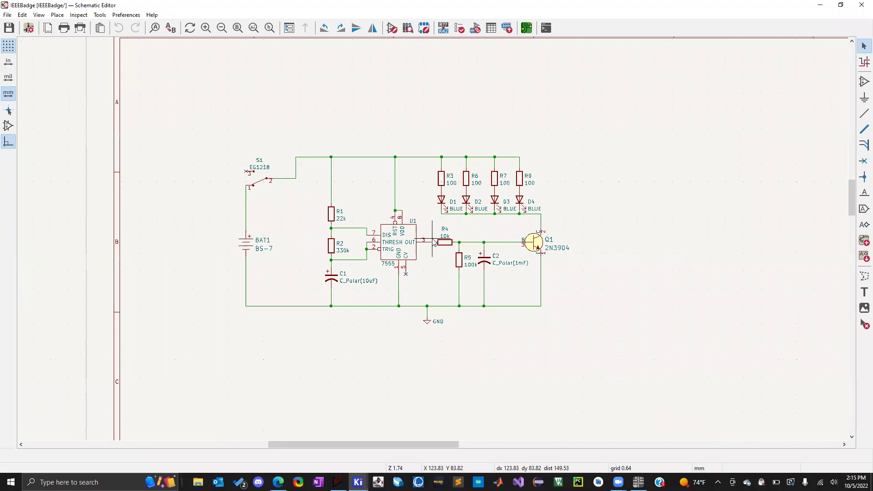
scroll(434, 243, up, 1)
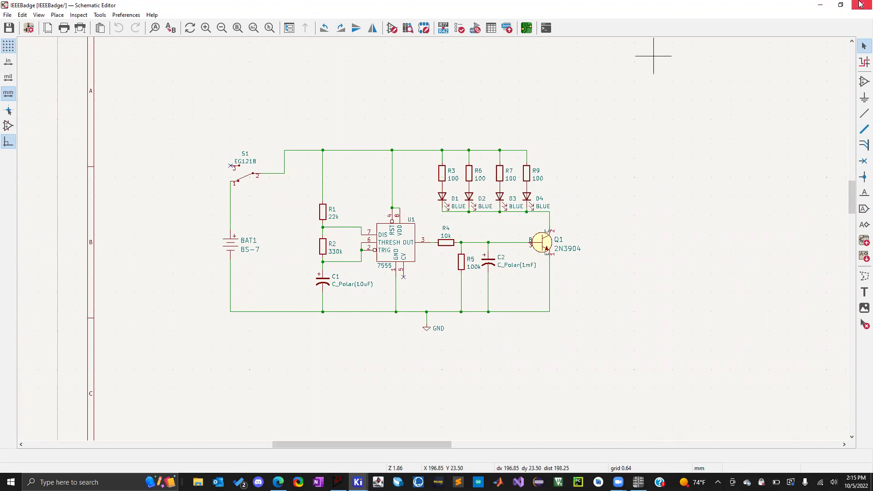
click(821, 5)
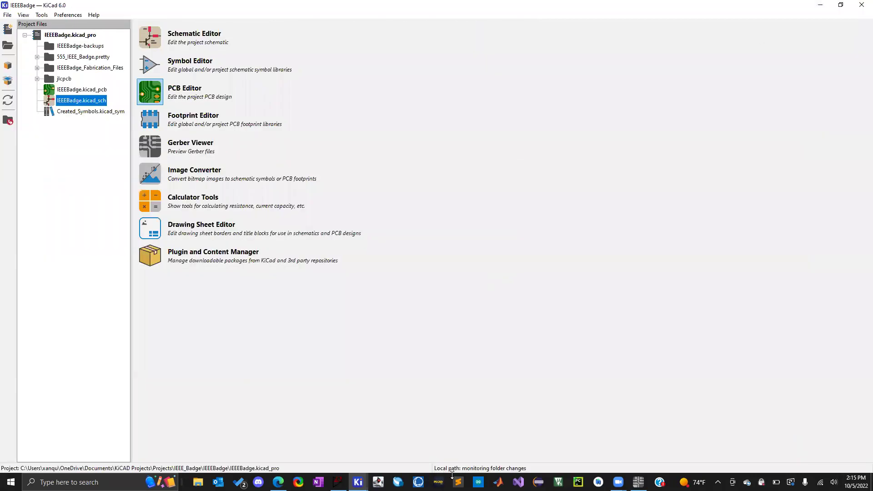
Return to the IEEEBadge board layout and examine its overall dimensions, component placement and routing.
click(358, 482)
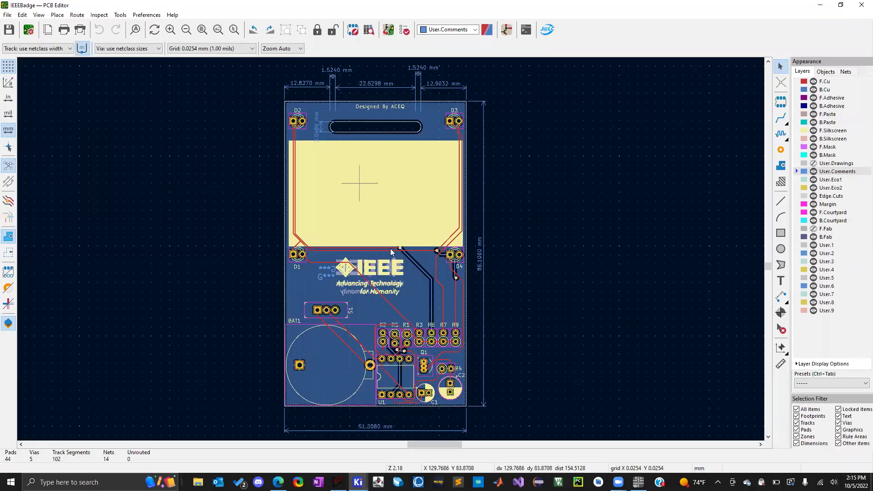
scroll(391, 252, down, 1)
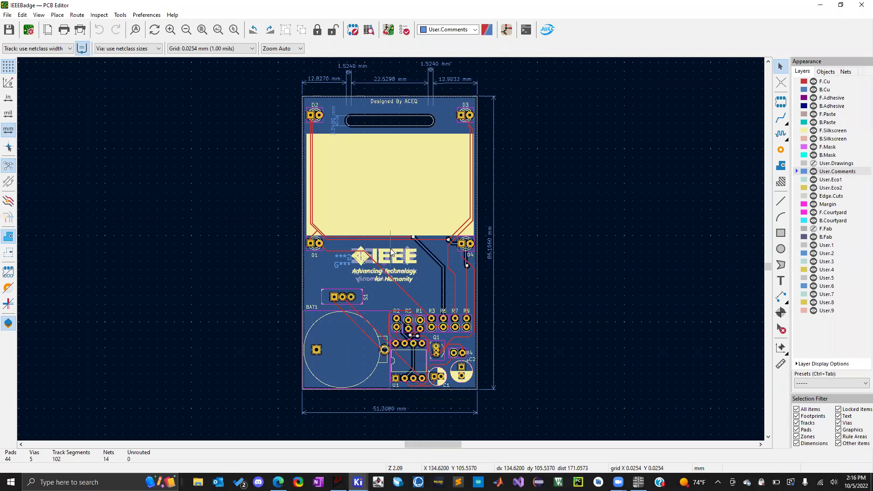
scroll(391, 252, down, 2)
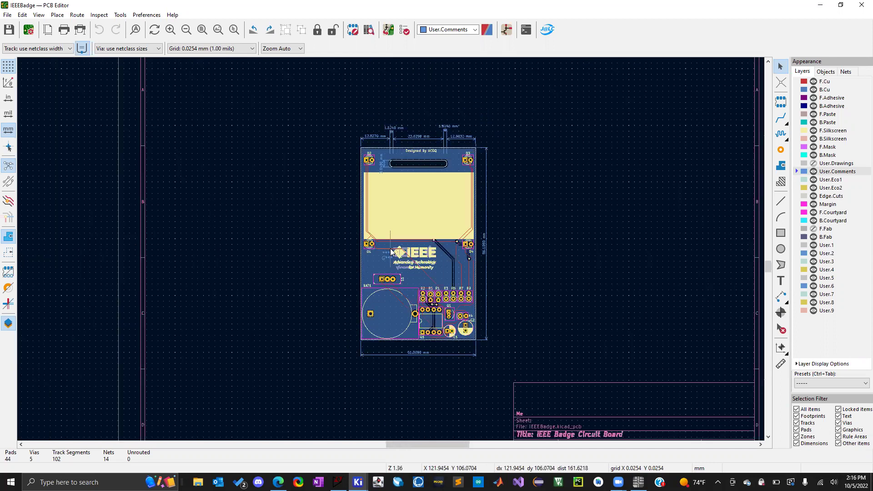
Move the horizontal front copper track beside D1 upward so it runs straight out of D1's pad, above the IEEE logo.
scroll(391, 252, up, 7)
click(391, 251)
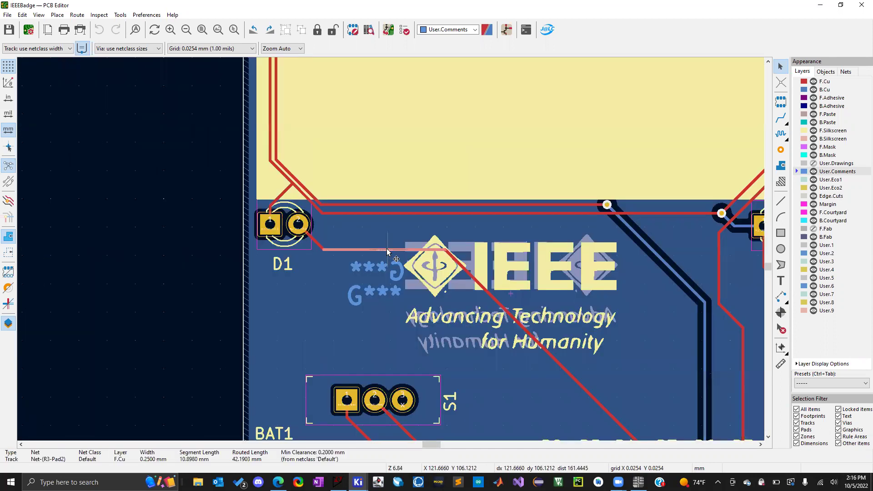
click(369, 251)
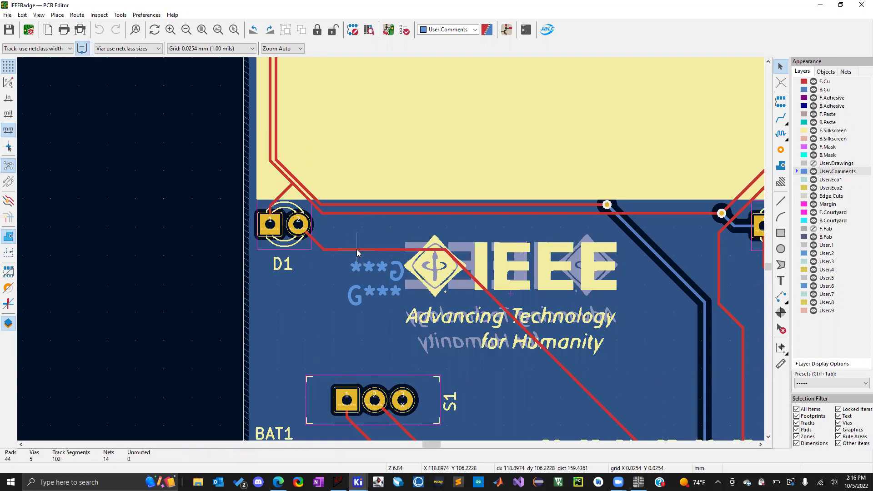
click(356, 251)
double_click(384, 251)
key(Return)
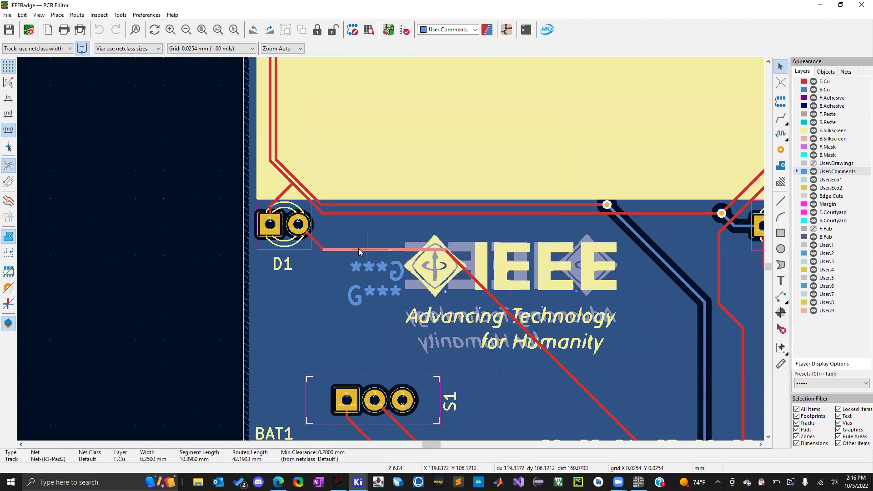
key(d)
click(362, 228)
scroll(436, 291, down, 1)
scroll(390, 248, down, 1)
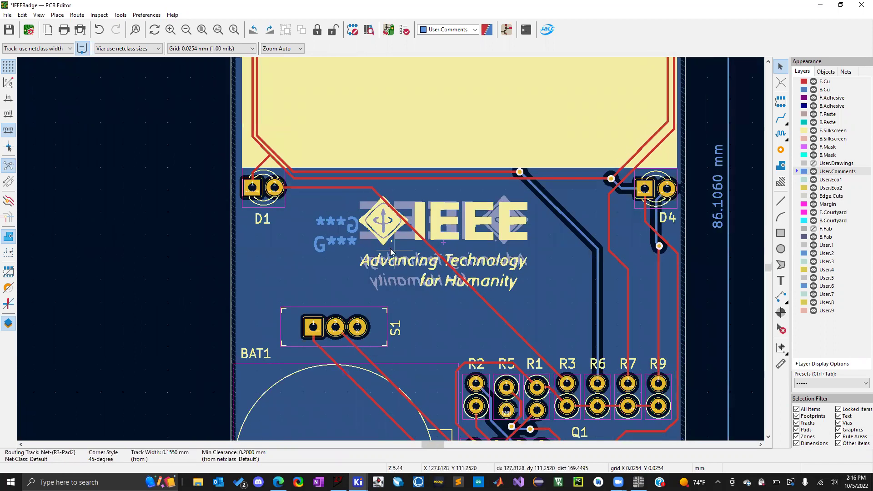
Reshape the track at switch S1's pad 1 so it leaves the pad vertically before turning diagonally toward the battery.
scroll(391, 252, up, 1)
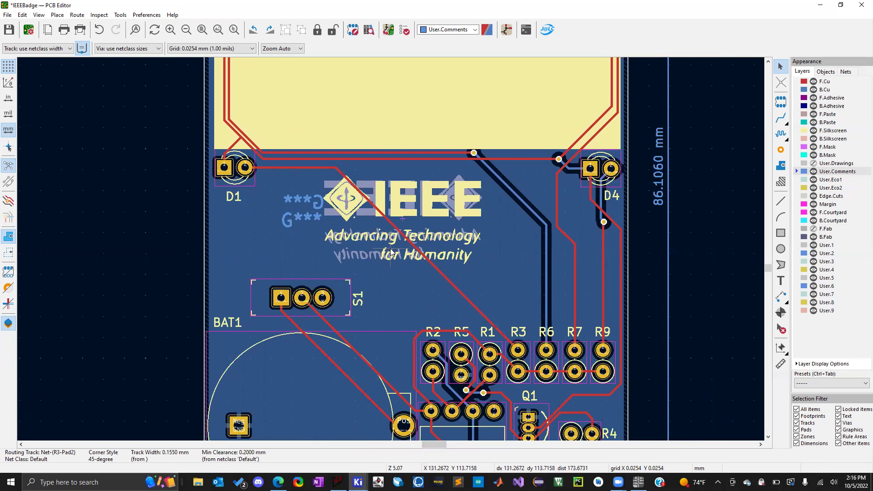
scroll(391, 252, down, 2)
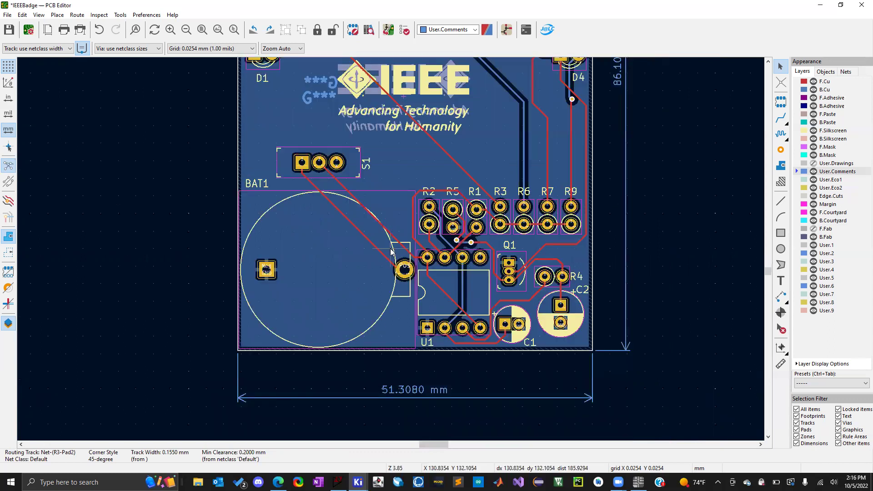
scroll(394, 217, up, 2)
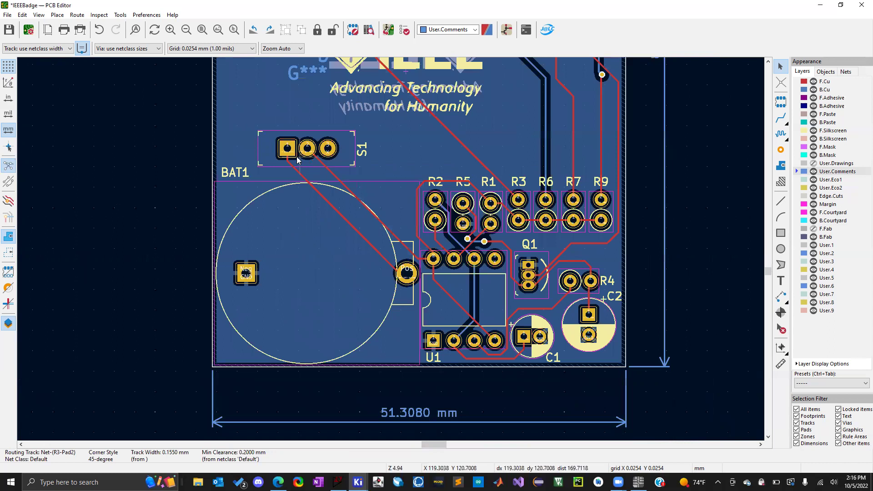
scroll(391, 252, up, 7)
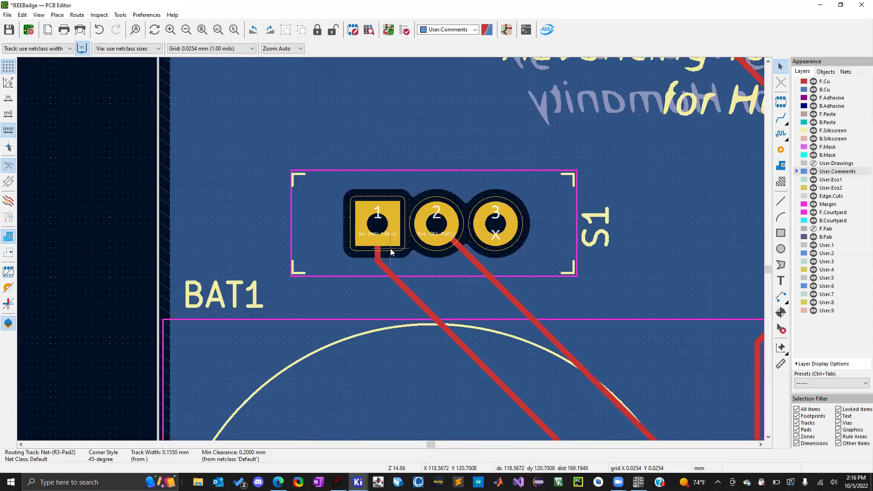
click(372, 287)
drag(372, 287, 393, 272)
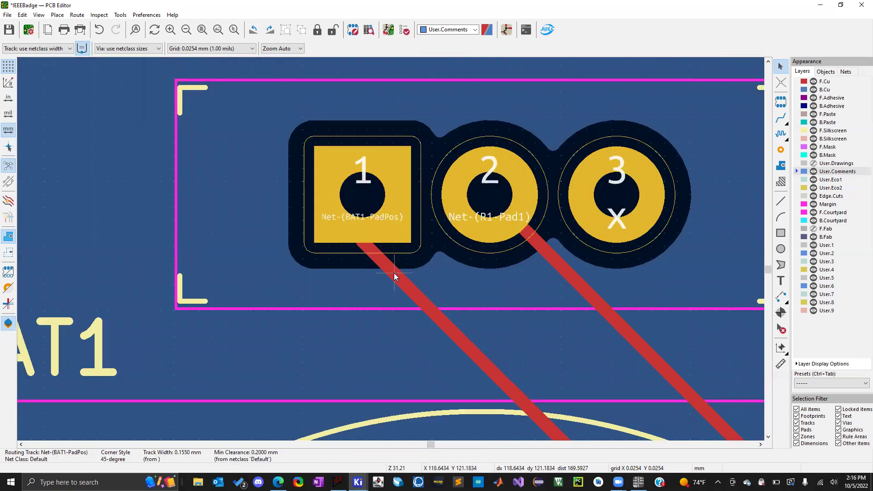
click(377, 255)
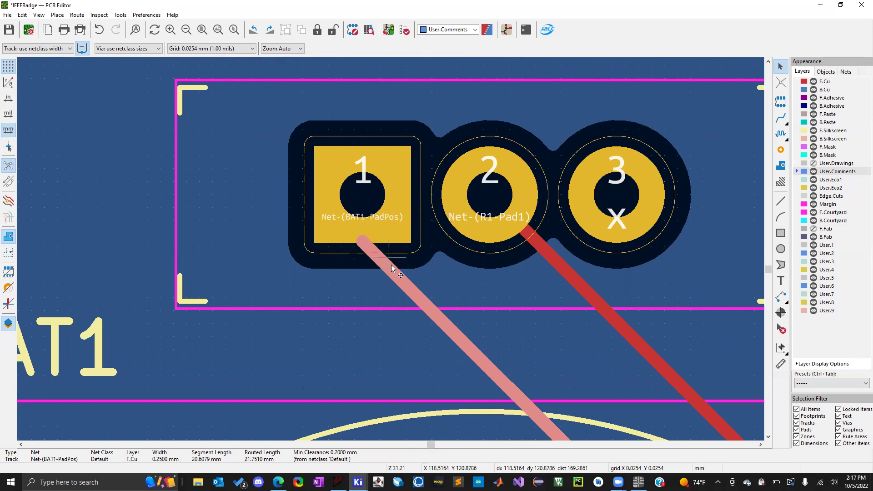
drag(405, 284, 383, 290)
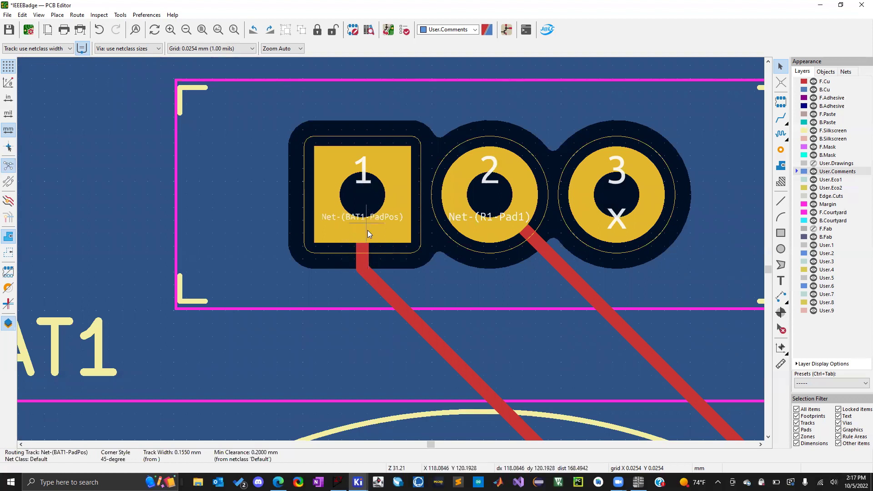
Reshape the battery track at BAT1's Pos pad so it enters the pad with a short horizontal segment.
scroll(390, 248, down, 2)
scroll(390, 248, down, 4)
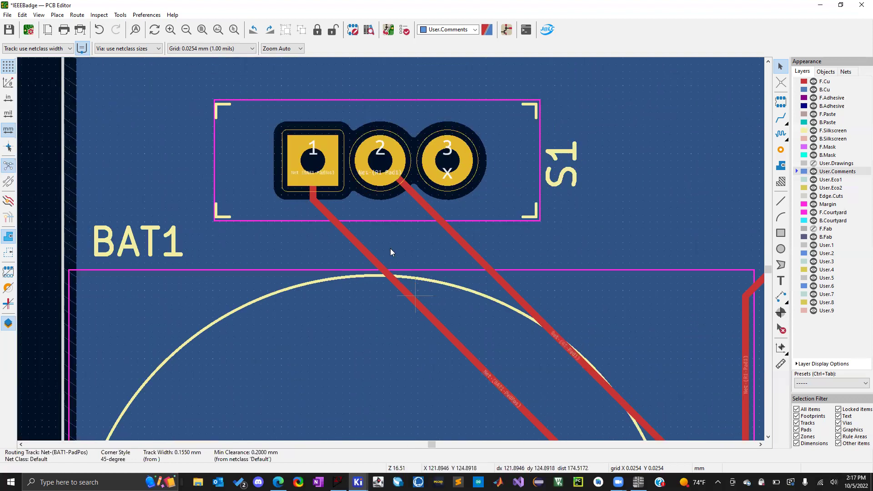
scroll(390, 248, down, 2)
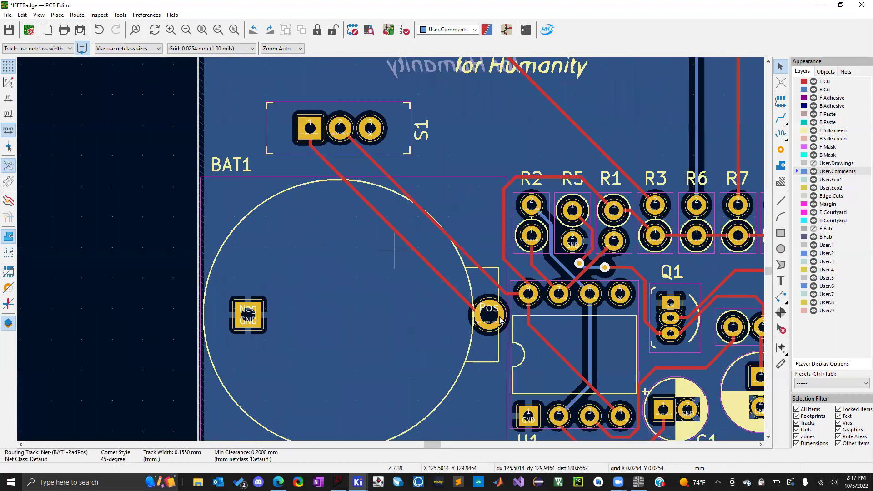
scroll(390, 248, up, 5)
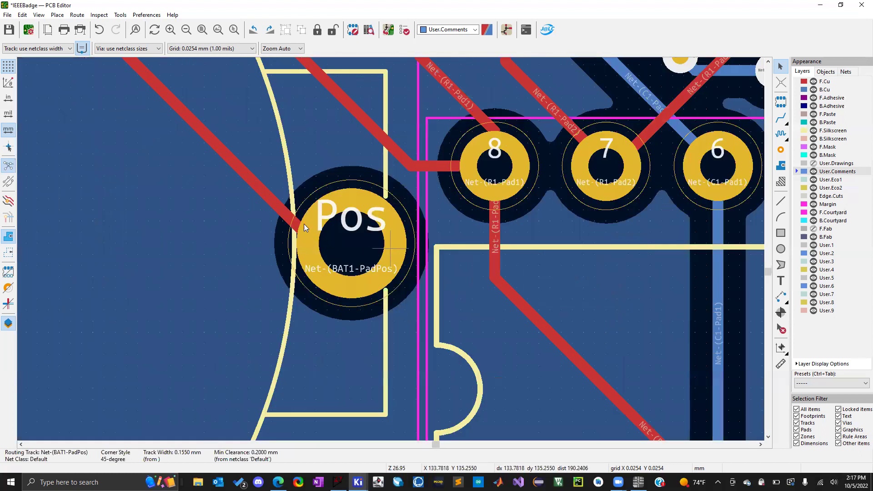
scroll(300, 220, down, 2)
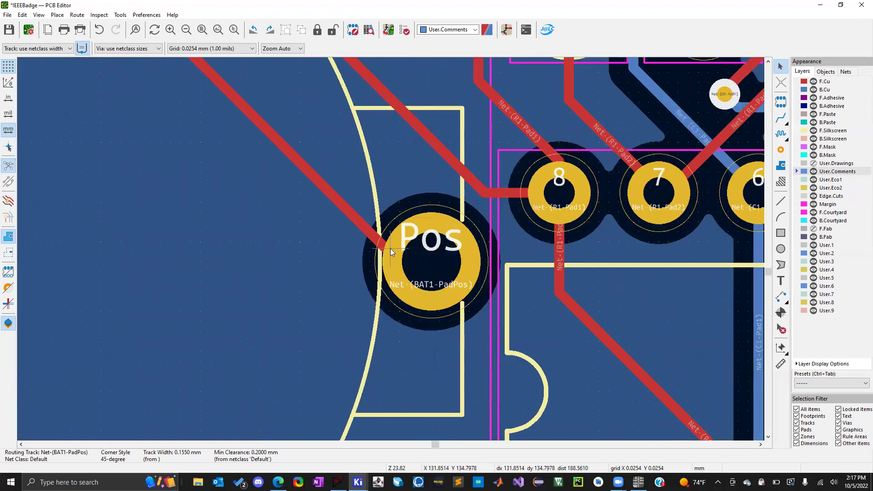
scroll(390, 248, up, 3)
click(355, 218)
drag(355, 218, 388, 272)
scroll(376, 272, down, 4)
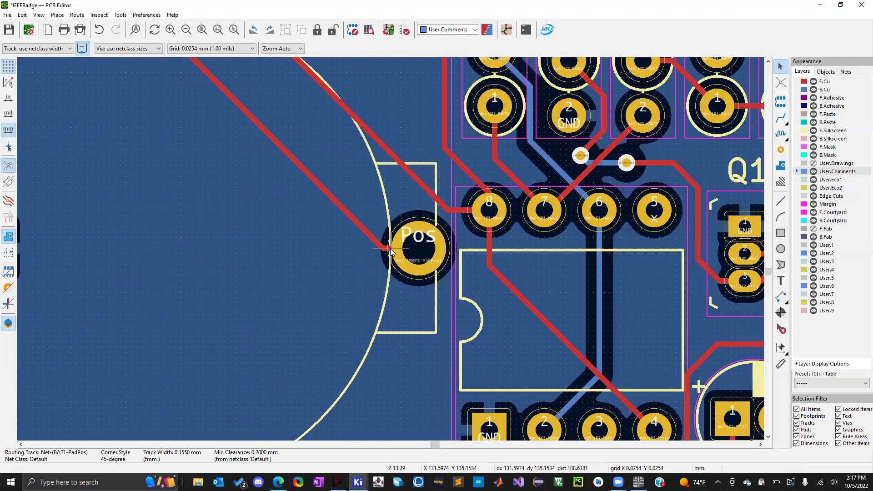
Reshape the upper diagonal track at U1's pad 8 so it enters the pad vertically from above.
scroll(391, 251, down, 3)
scroll(390, 252, up, 4)
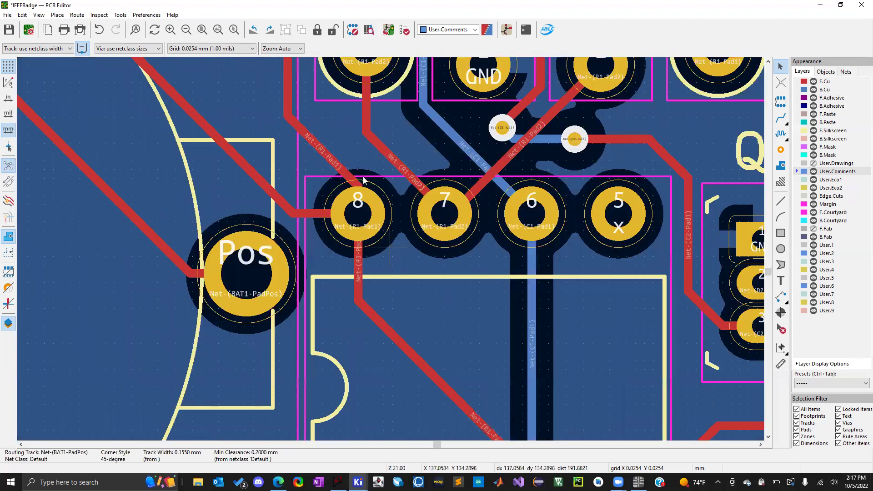
click(347, 172)
key(x)
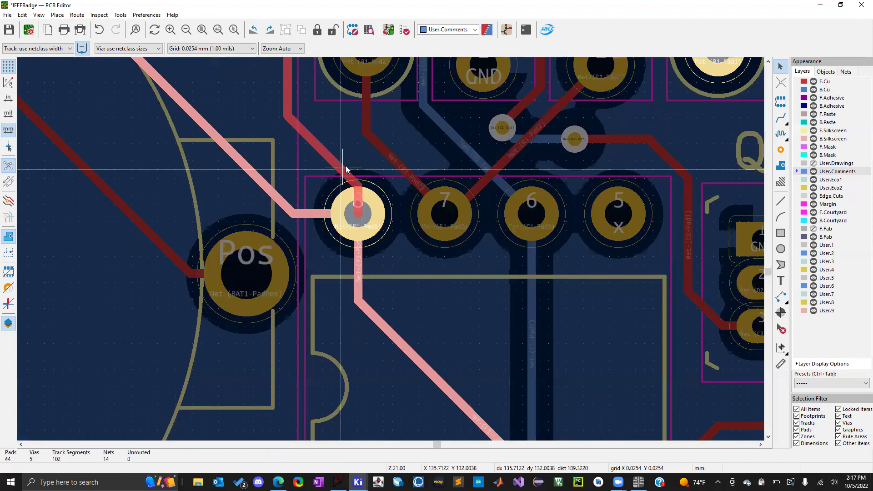
Check the properties of the diagonal track below S1's pad 1 and fine-tune the position of its bend.
scroll(345, 172, down, 3)
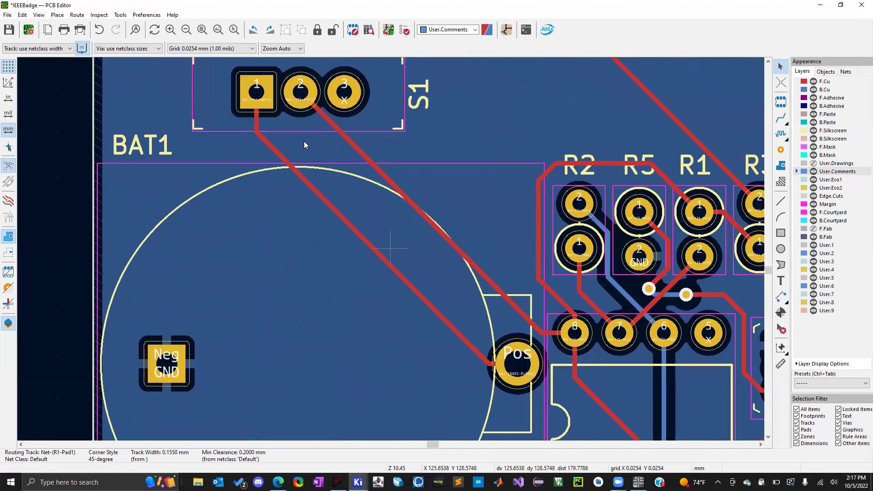
scroll(390, 248, down, 1)
scroll(390, 248, up, 6)
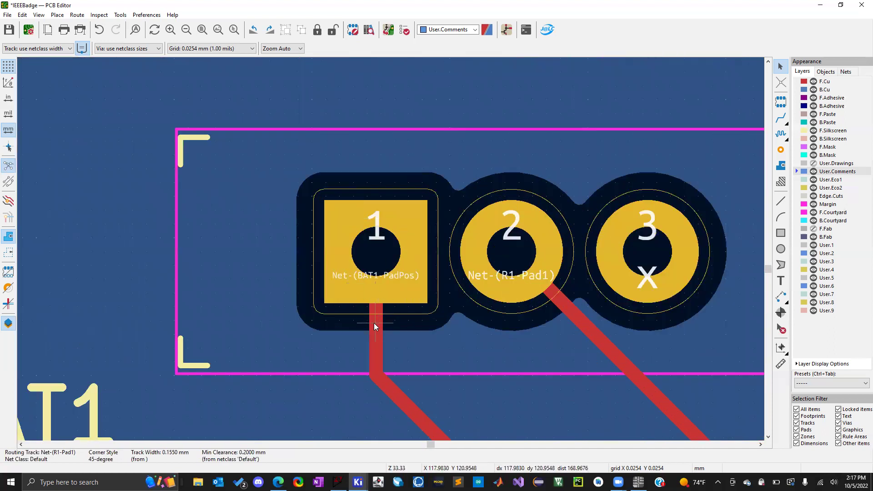
click(382, 374)
double_click(386, 389)
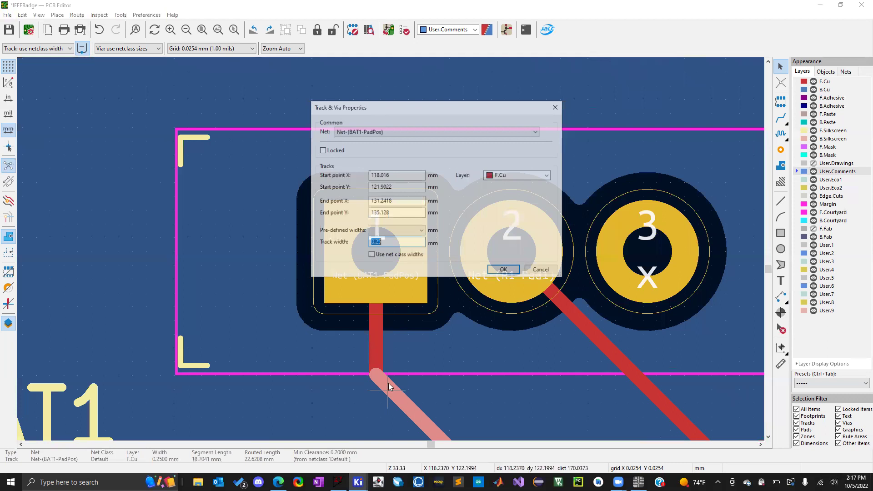
click(503, 269)
drag(380, 379, 390, 308)
click(426, 353)
drag(427, 353, 399, 373)
scroll(399, 373, down, 5)
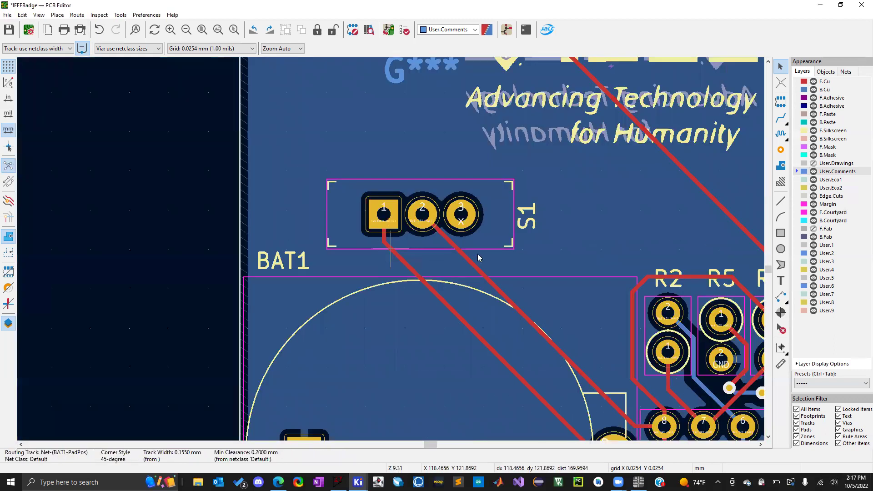
Examine the track routing around U1, the resistor row, Q1 and the capacitors C1 and C2.
scroll(478, 254, down, 3)
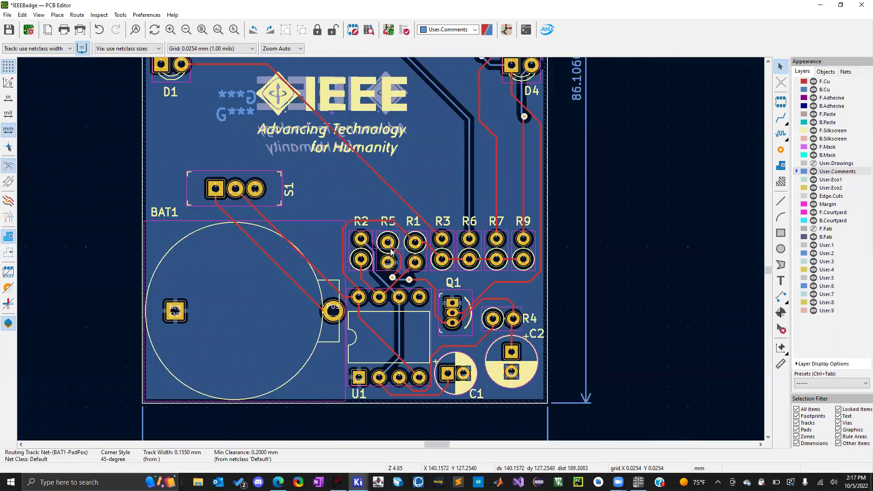
scroll(390, 250, down, 2)
scroll(390, 249, up, 4)
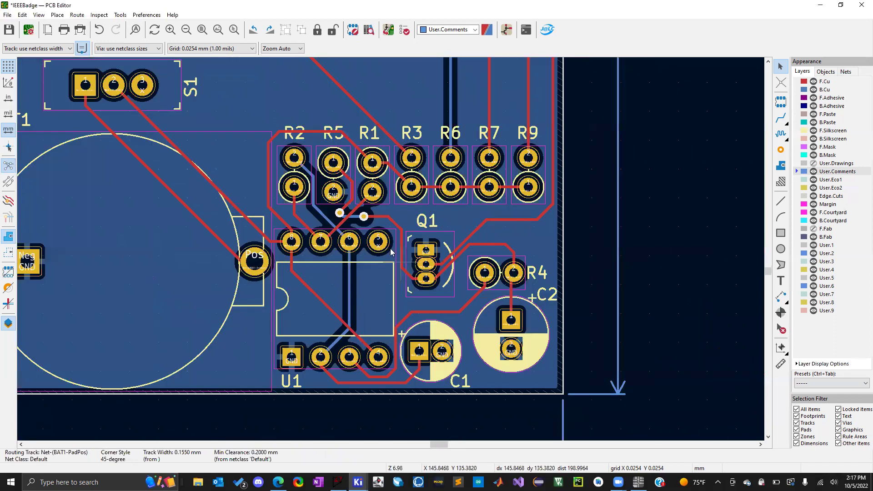
scroll(390, 248, up, 1)
scroll(390, 249, up, 1)
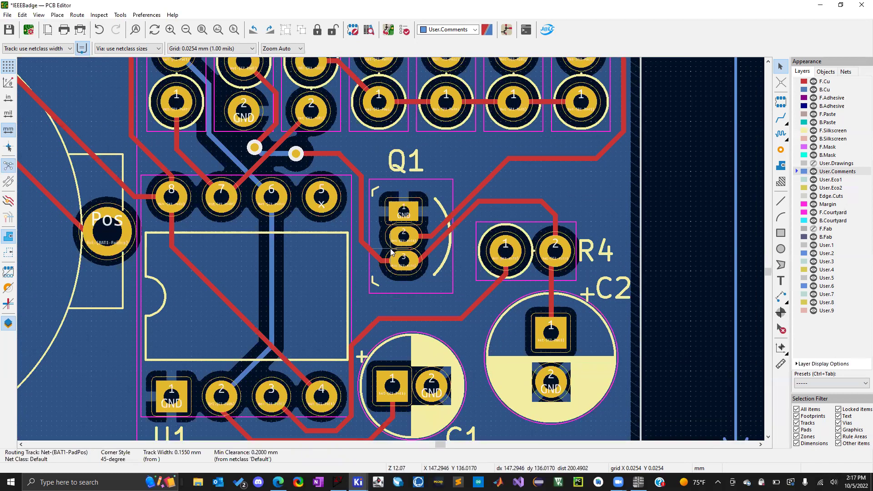
scroll(391, 252, down, 1)
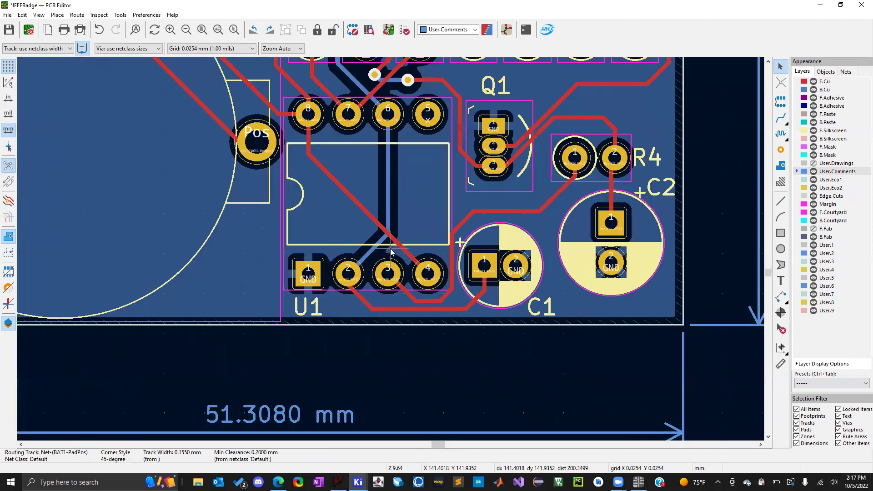
shift+scroll(391, 252, up, 1)
shift+scroll(390, 251, up, 3)
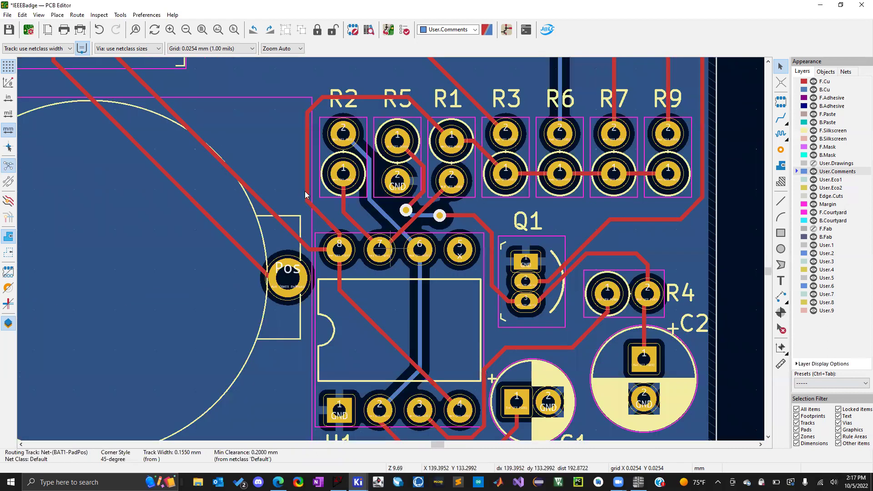
scroll(391, 252, down, 3)
scroll(391, 251, down, 1)
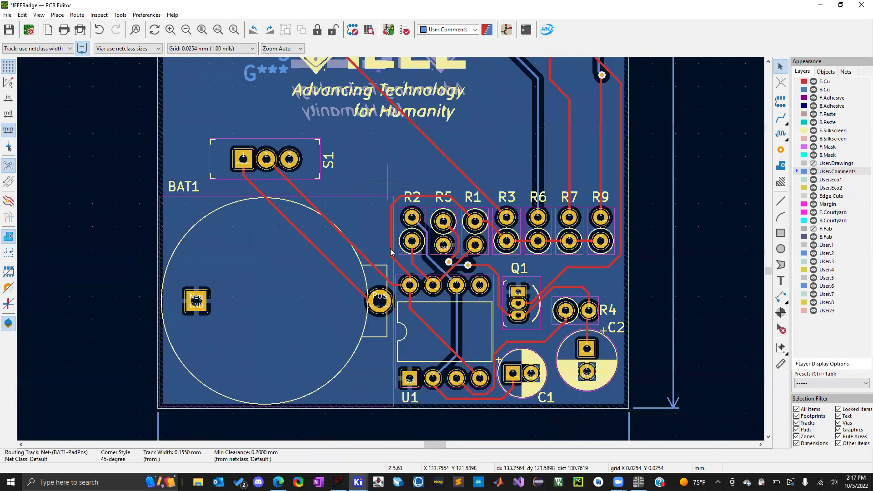
Select the front IEEE logo footprint to inspect it, and clear the selection.
shift+scroll(390, 251, up, 3)
click(381, 185)
click(401, 194)
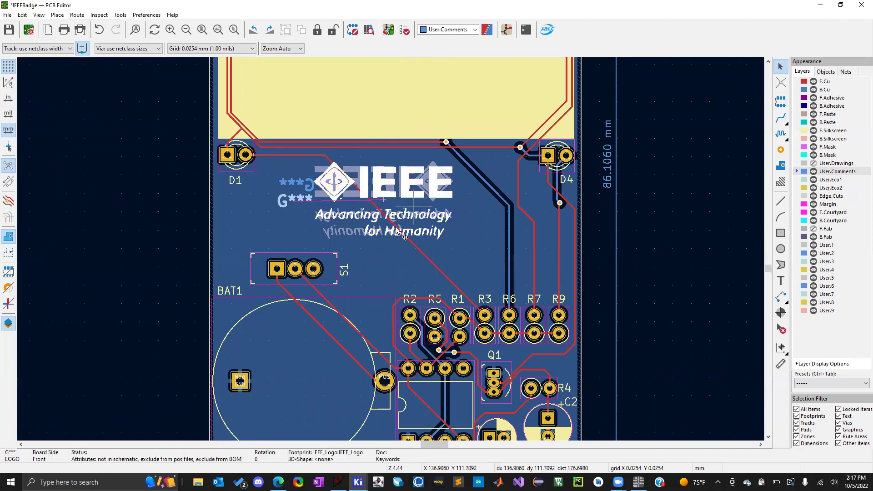
click(175, 196)
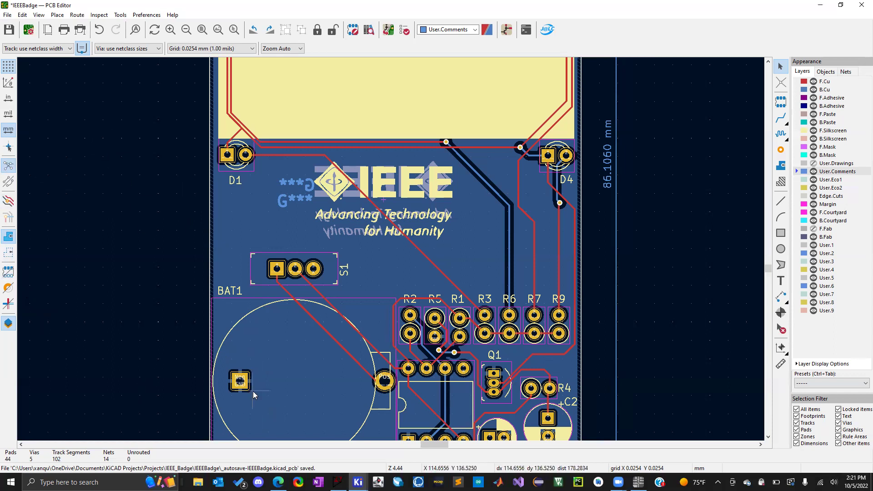
Switch to the Edge browser, search for images of "Logos" in a new tab, and browse the results.
click(278, 482)
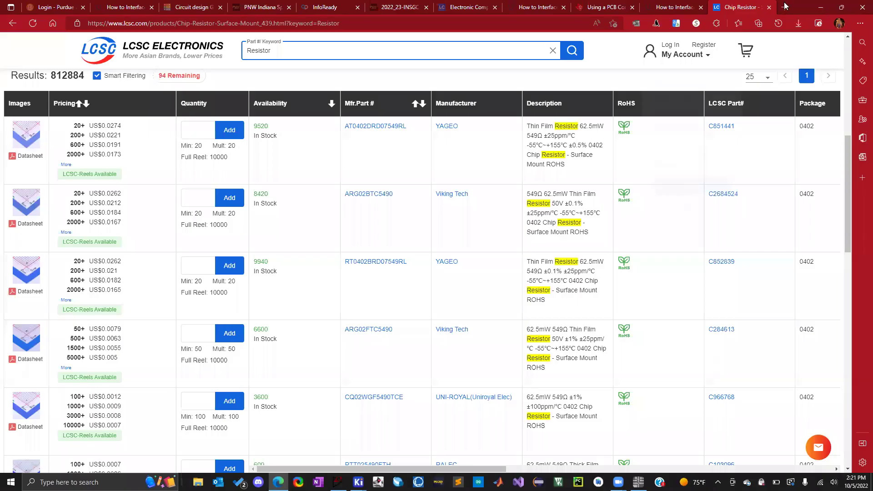
click(784, 7)
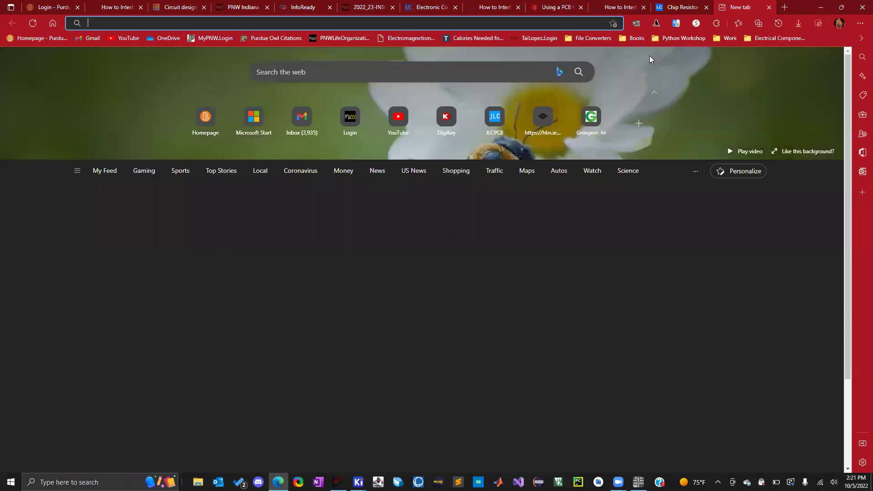
text(Logos)
key(Return)
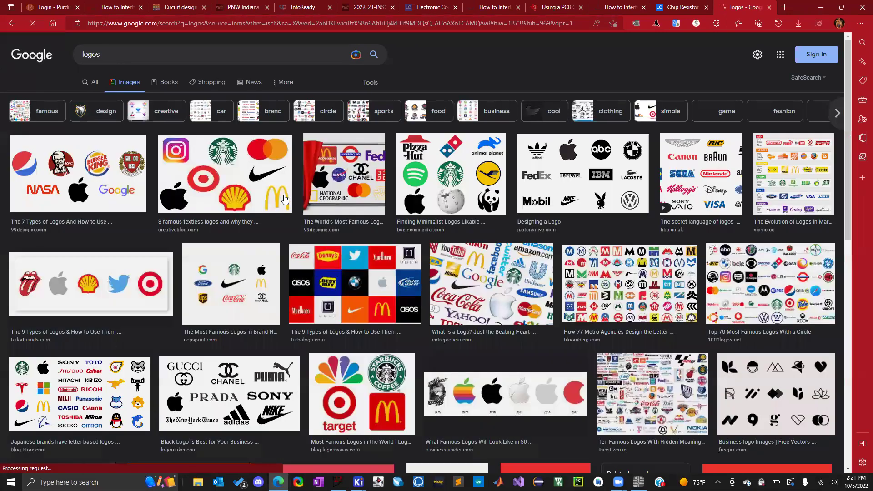
scroll(363, 244, down, 8)
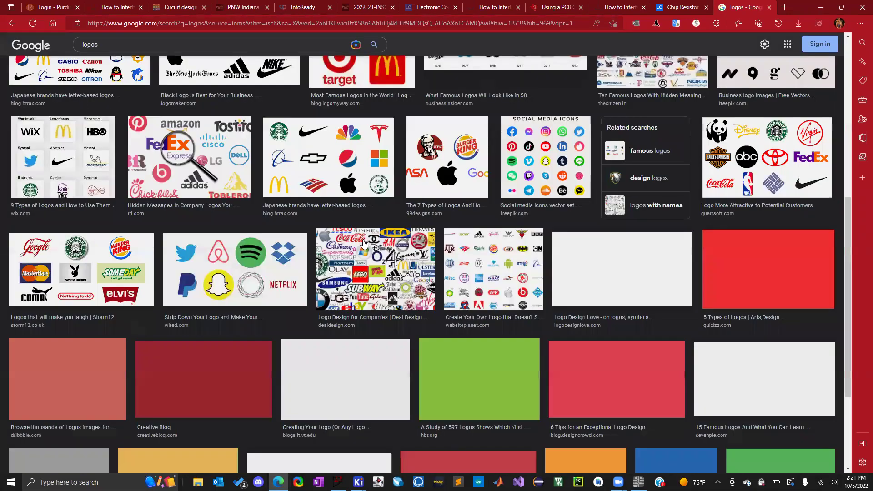
scroll(362, 283, down, 4)
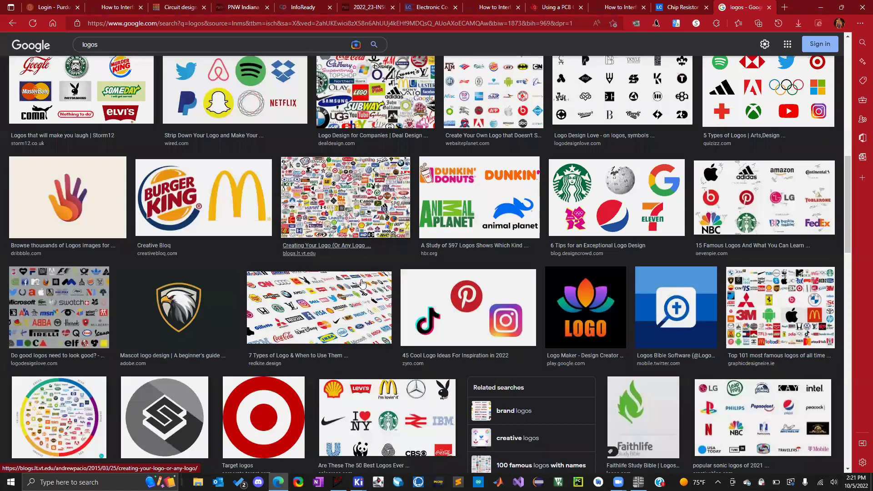
Browse the logo image results and open the preview of the red Lionflame logo.
scroll(520, 259, down, 5)
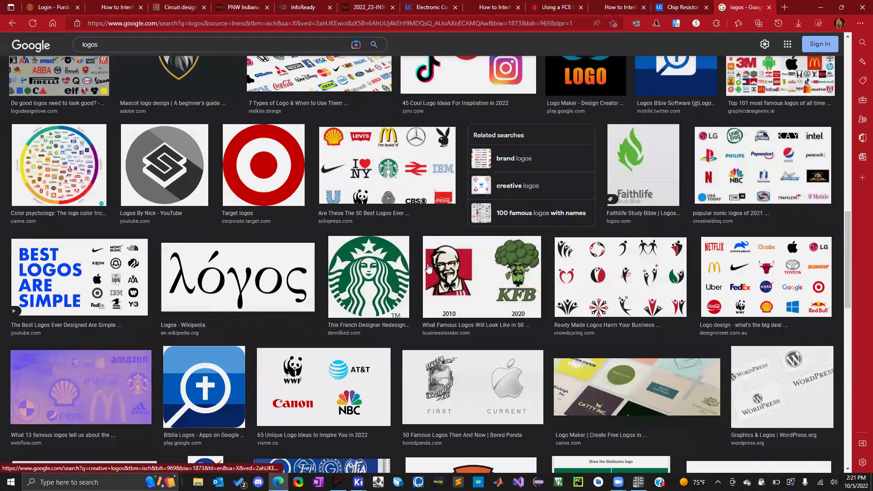
scroll(427, 264, down, 4)
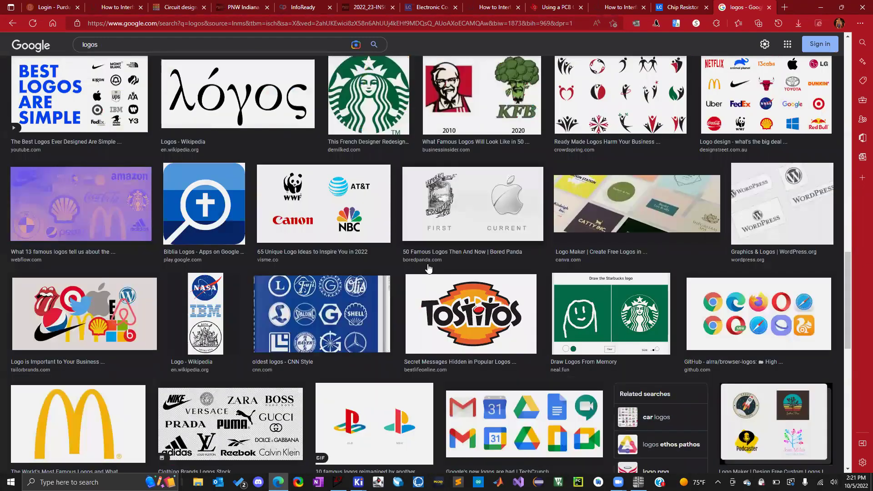
scroll(428, 268, down, 2)
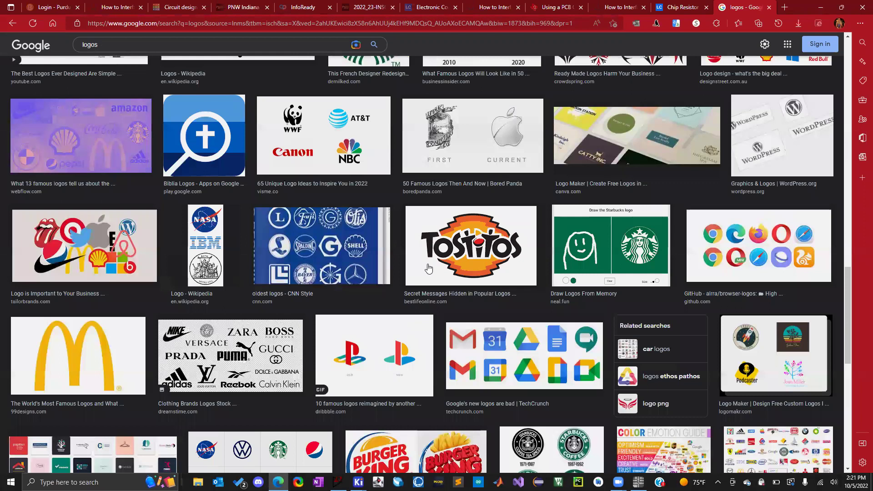
scroll(428, 269, down, 5)
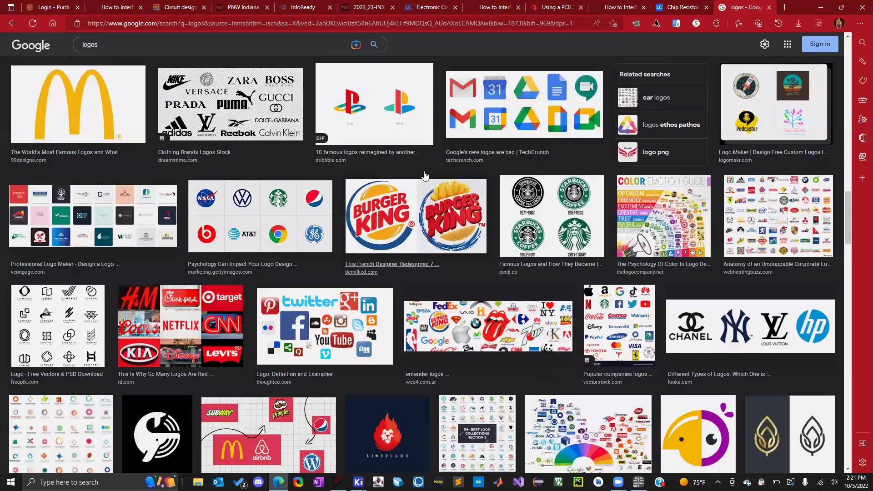
scroll(346, 151, up, 1)
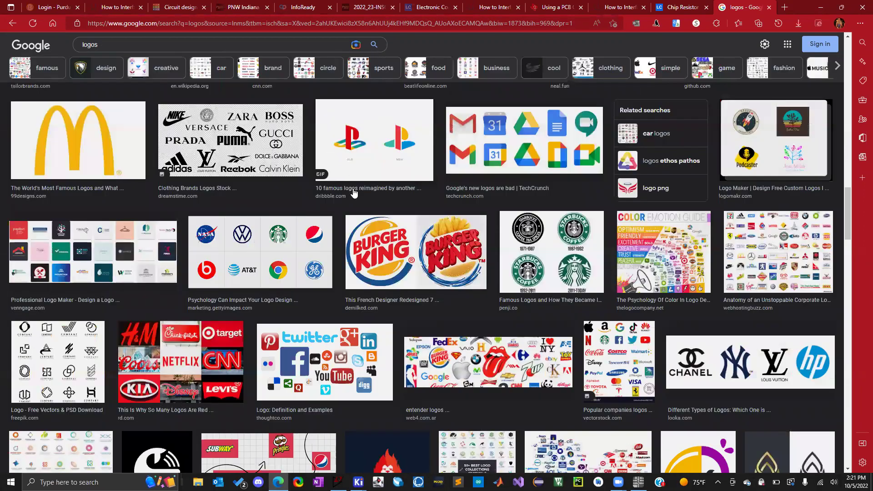
scroll(357, 263, down, 3)
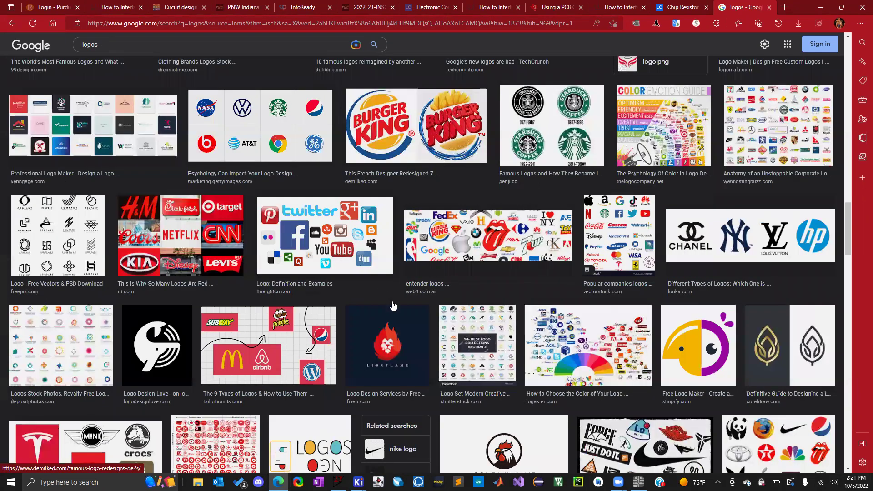
click(400, 318)
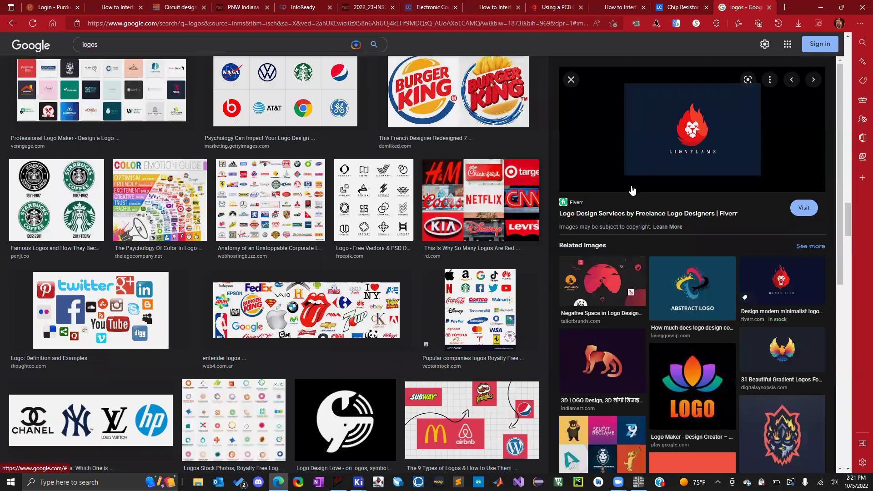
Save the Lionflame logo image as LionLogowebp in the Pictures folder and close the logo search tab.
right_click(685, 143)
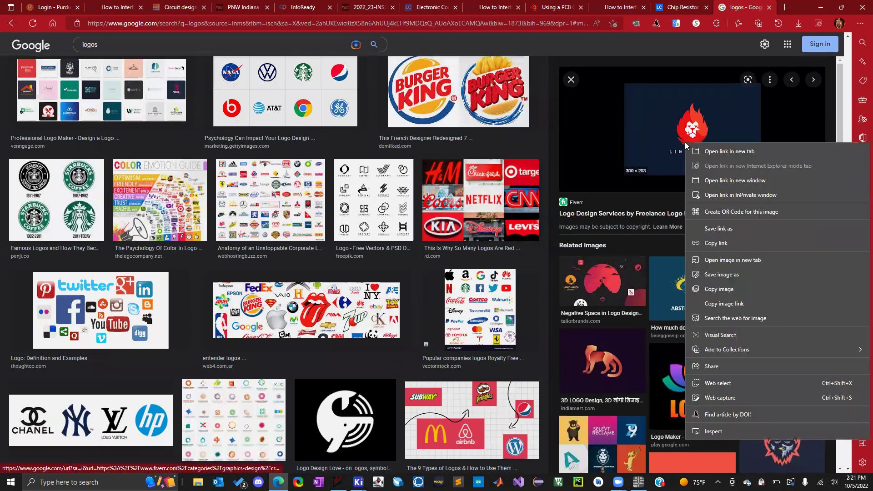
click(709, 274)
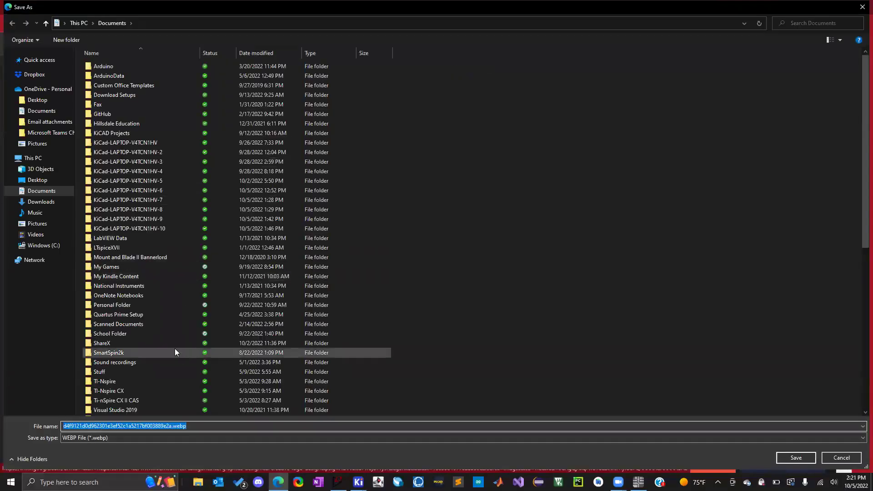
key(Home)
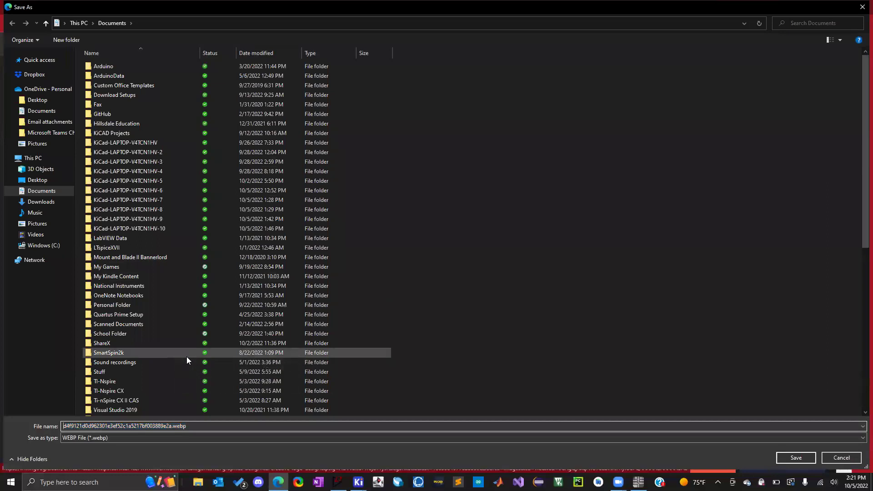
key(ctrl+shift+Right)
text(LionLogo)
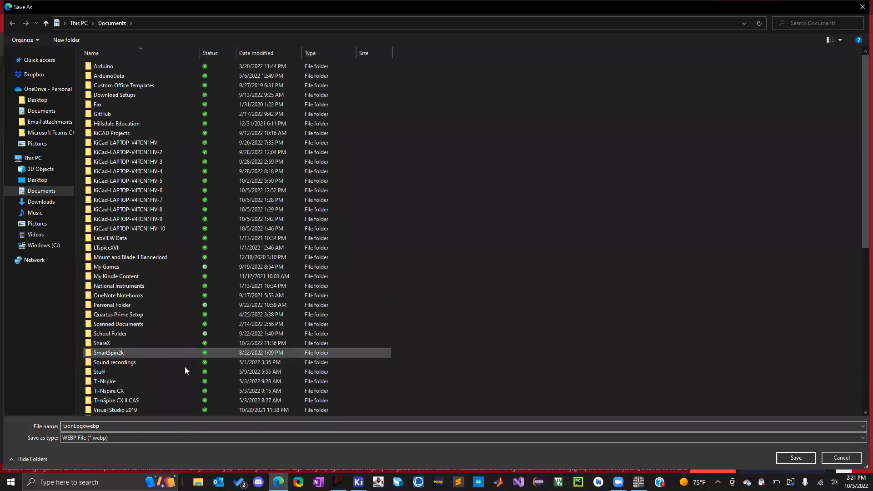
click(114, 436)
click(115, 438)
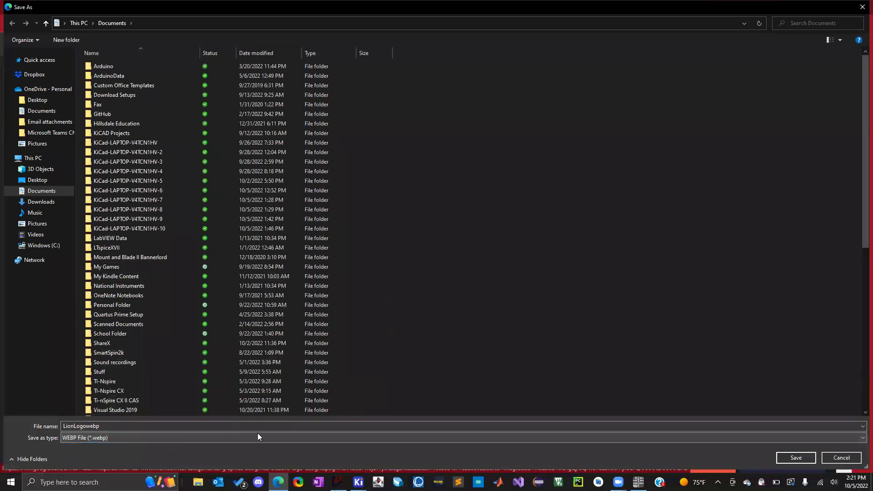
double_click(124, 133)
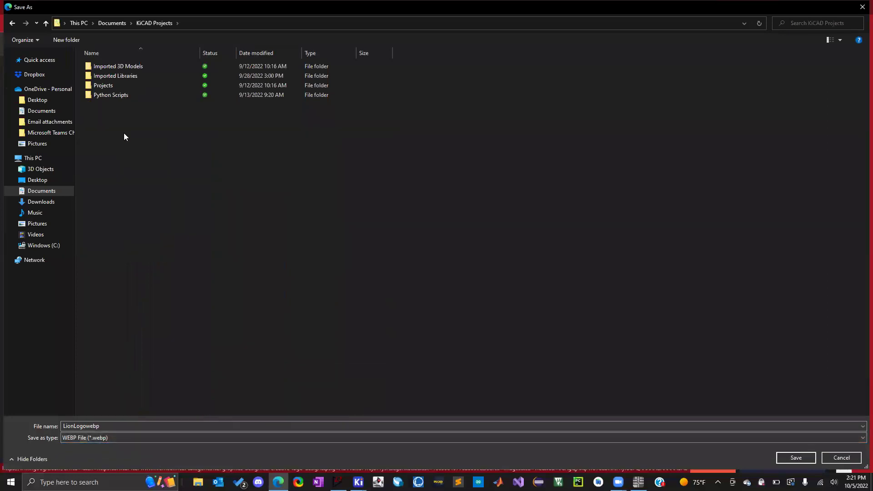
click(46, 23)
click(45, 226)
click(781, 457)
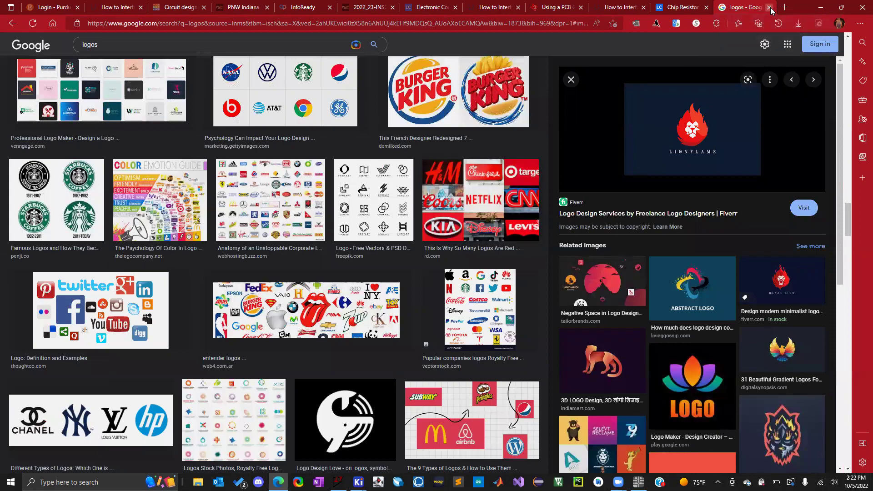
click(769, 8)
click(820, 7)
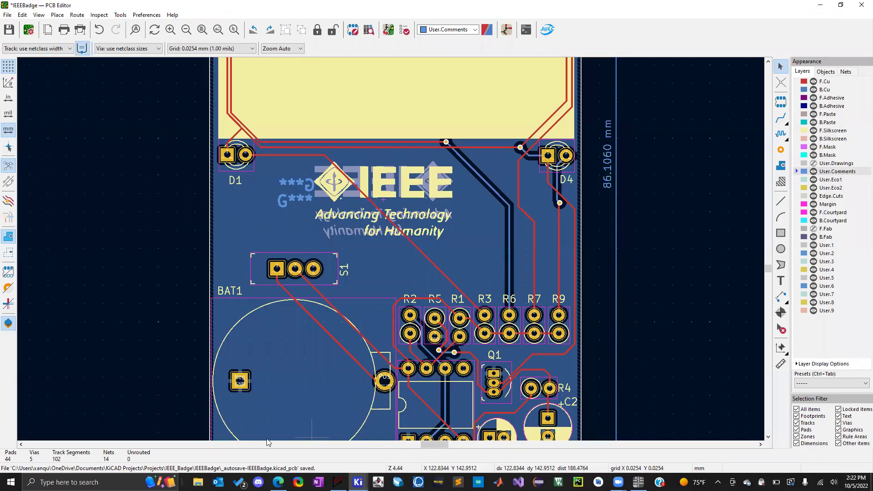
Open the Image Converter from the KiCad project window, check the Pictures folder for the saved lion logo, and close the converter.
key(alt+Tab)
click(157, 174)
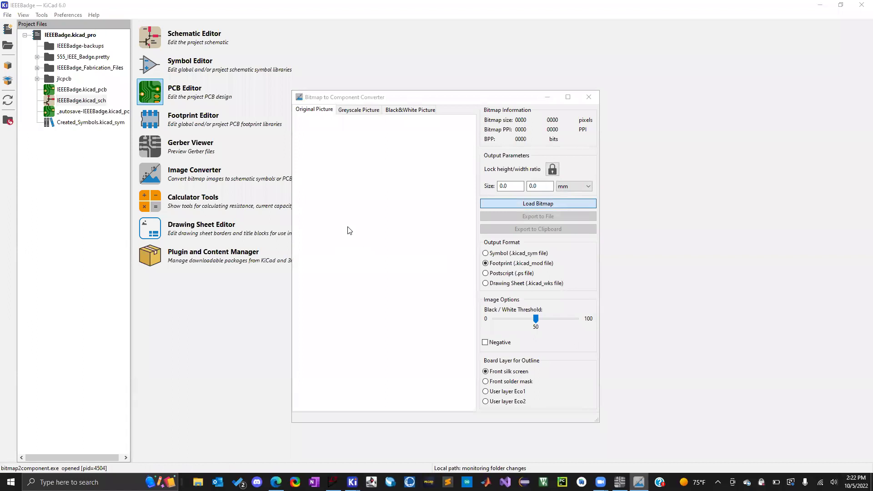
key(Return)
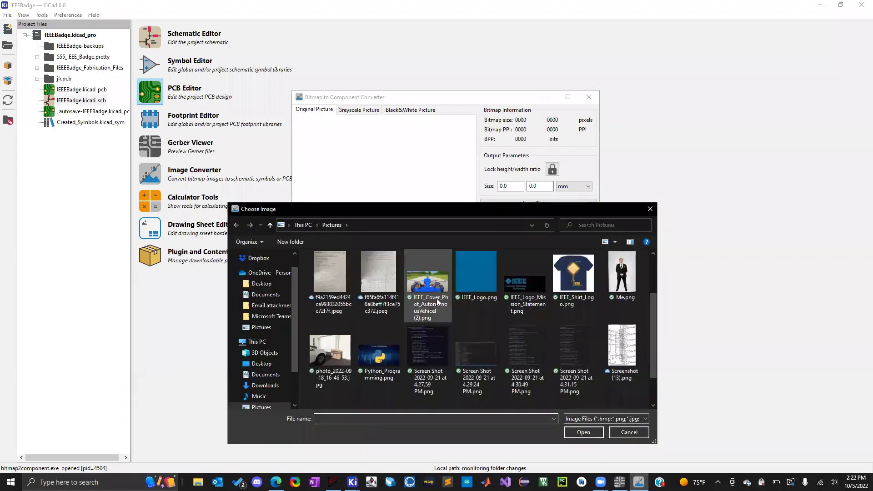
scroll(438, 301, up, 2)
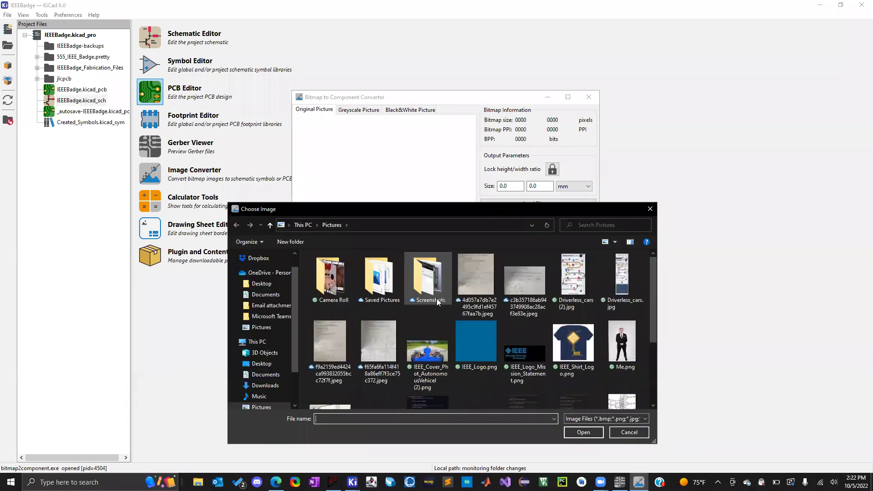
click(651, 208)
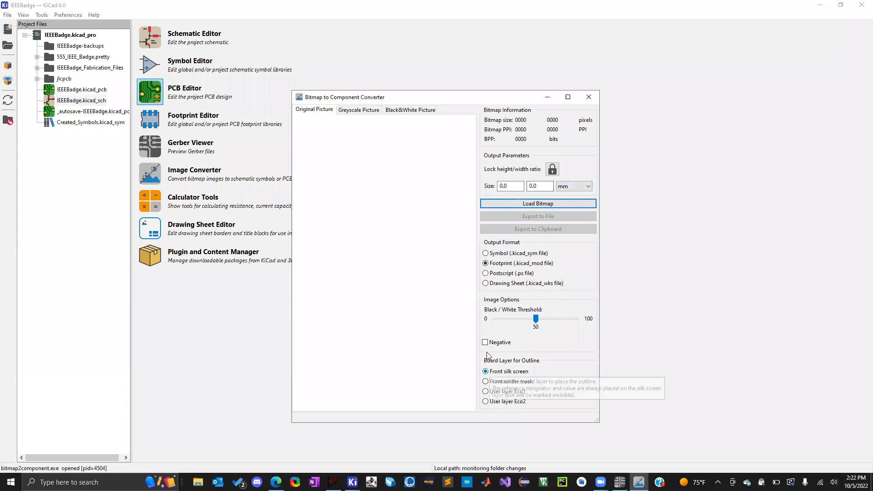
click(589, 96)
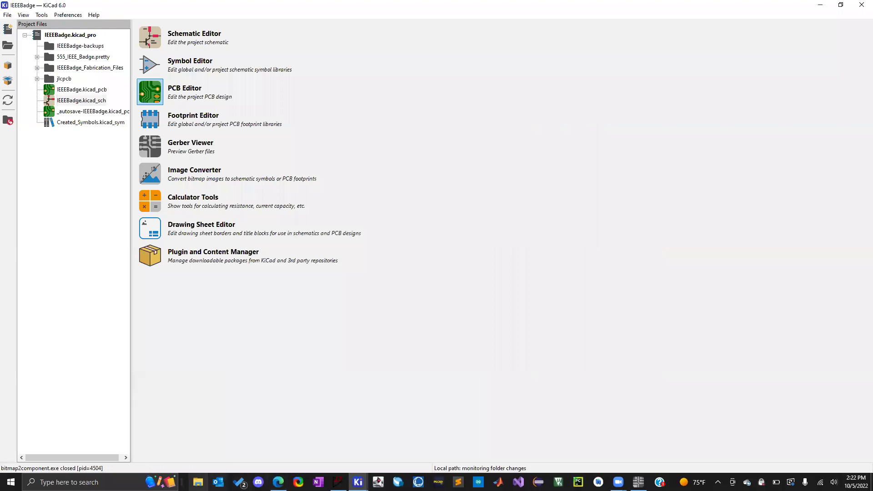
Look for the saved lion logo file in File Explorer, checking the Documents, Pictures and Screenshots folders.
key(super+e)
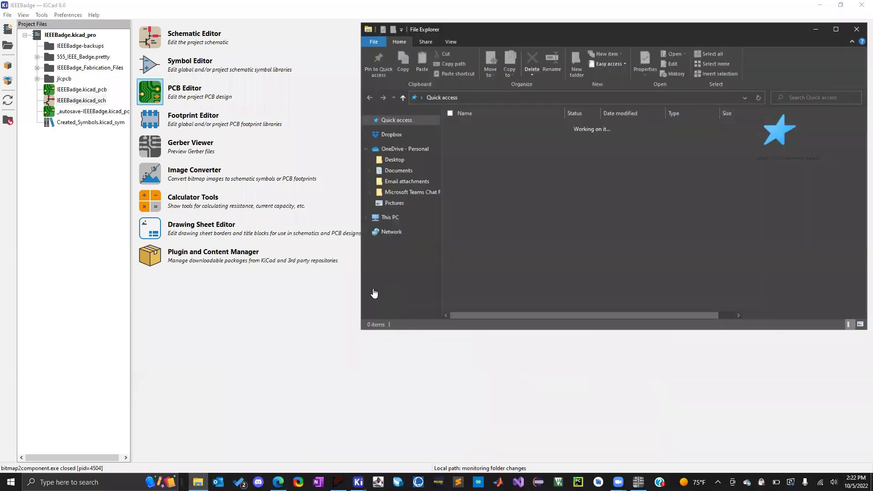
scroll(511, 256, down, 3)
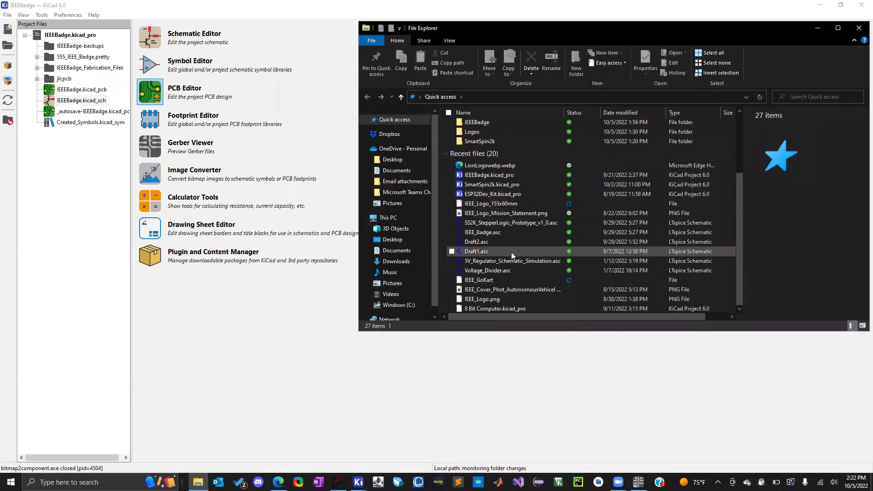
click(398, 251)
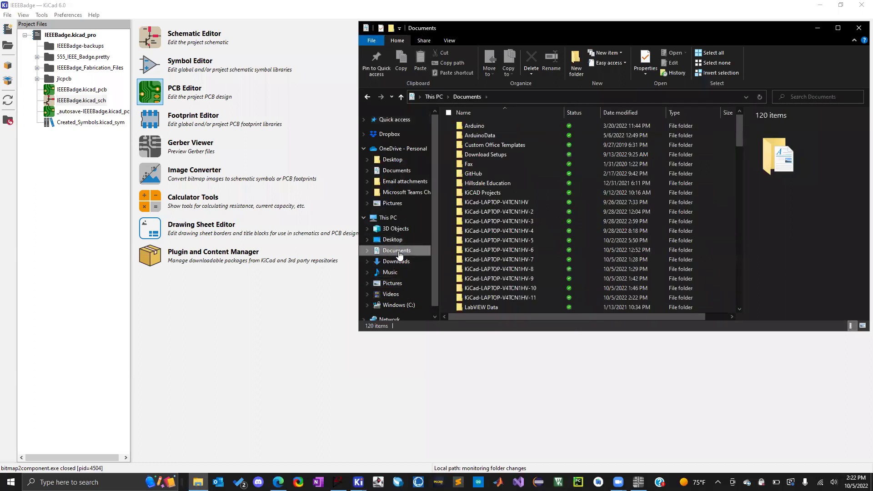
click(392, 283)
scroll(523, 208, down, 3)
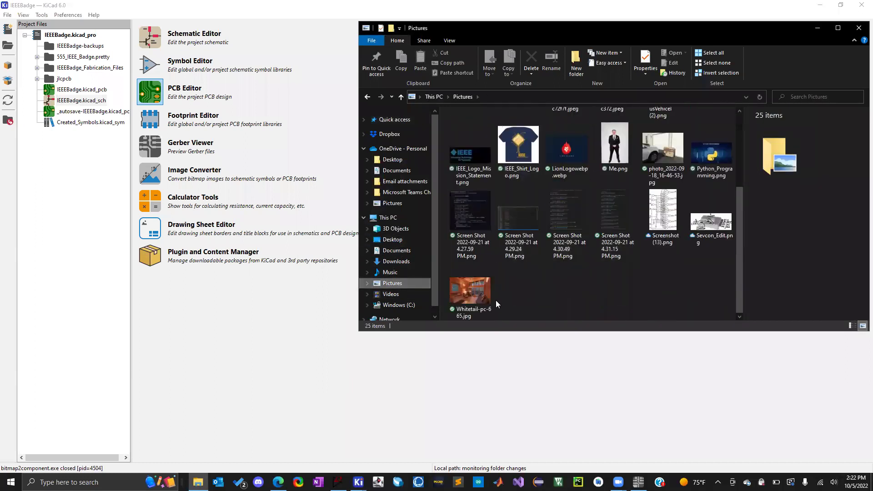
scroll(575, 279, up, 3)
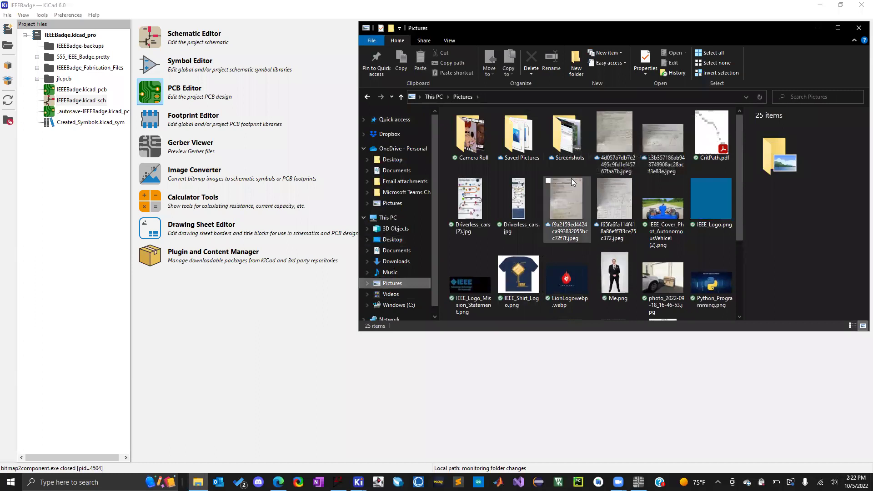
double_click(569, 155)
scroll(592, 267, down, 10)
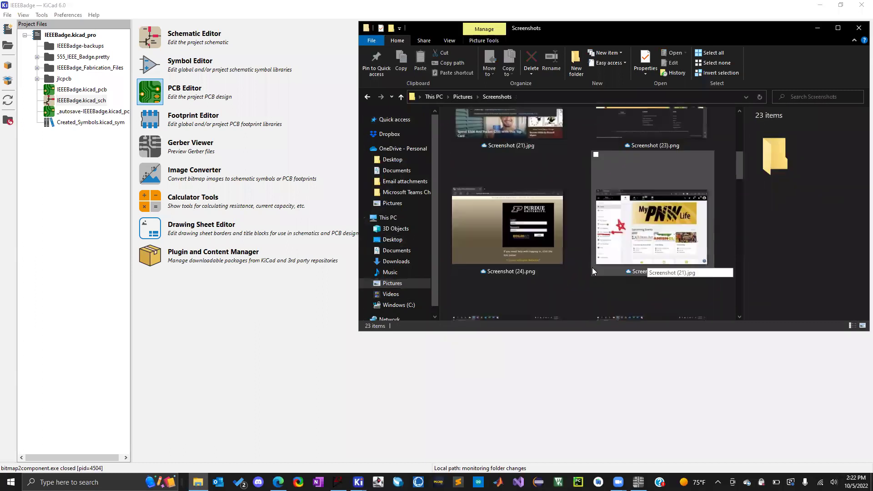
click(400, 96)
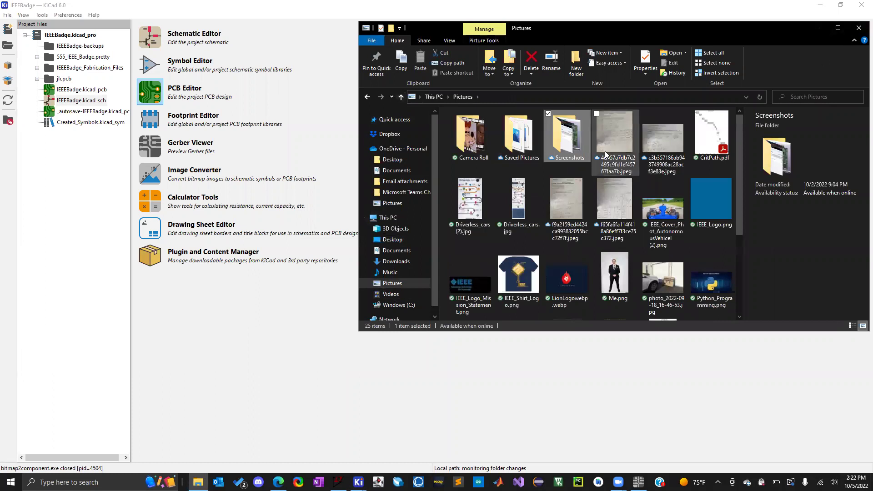
click(859, 28)
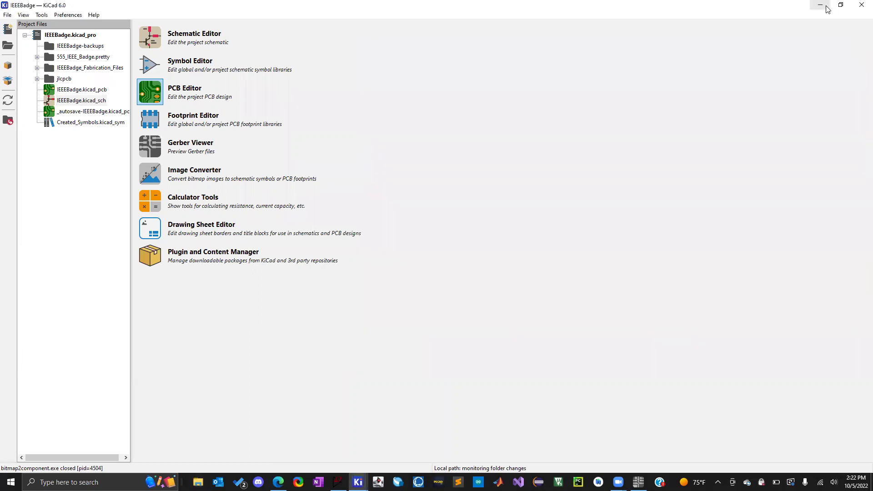
Switch to the Edge browser and search for "logos" in a new tab.
click(819, 5)
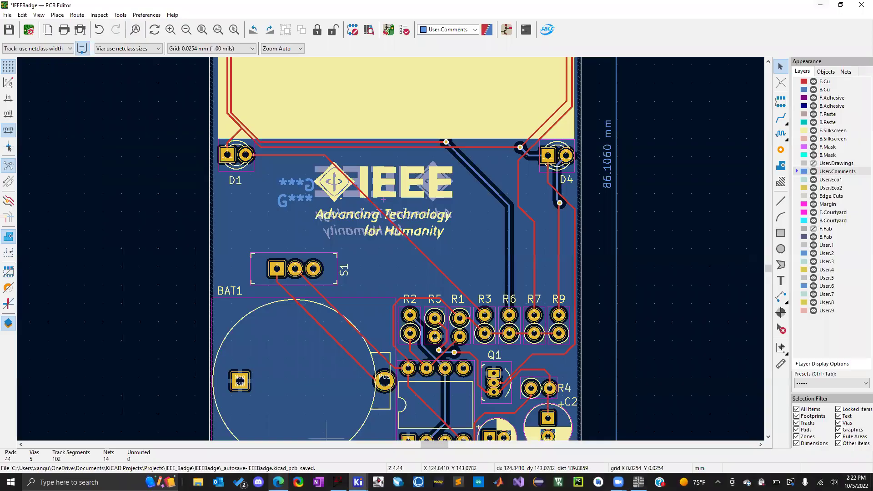
key(alt+Tab)
click(784, 6)
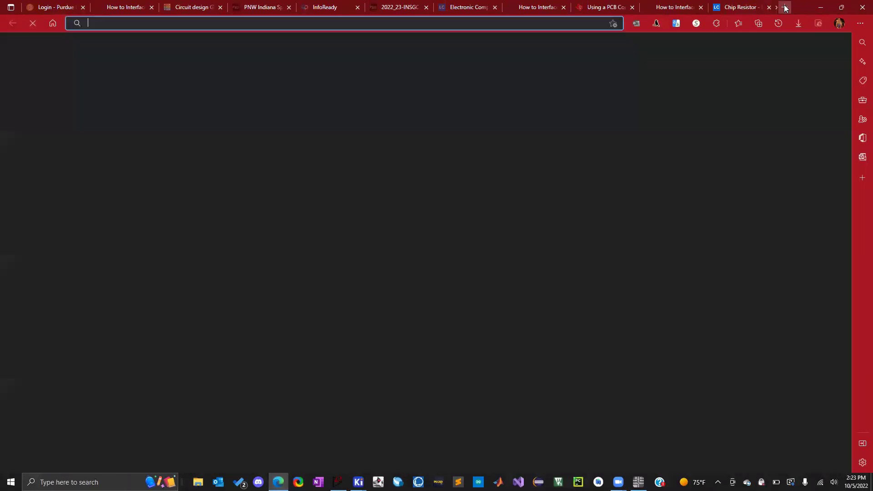
text(logos)
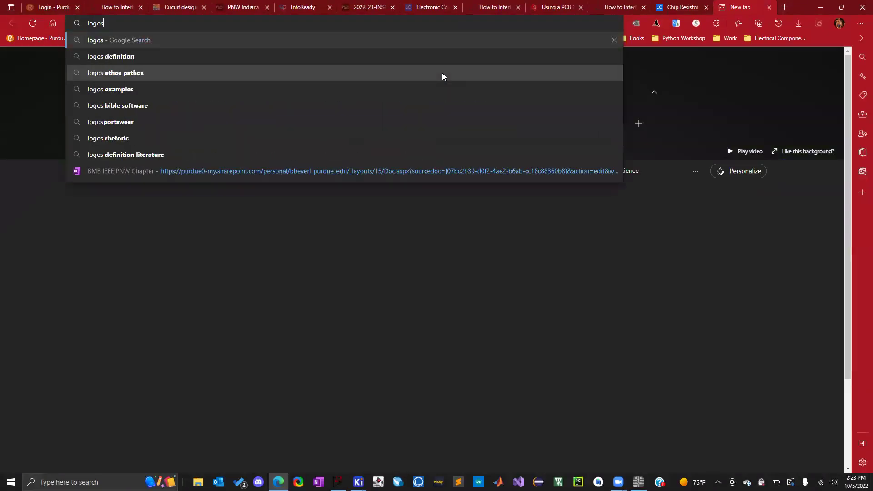
key(Return)
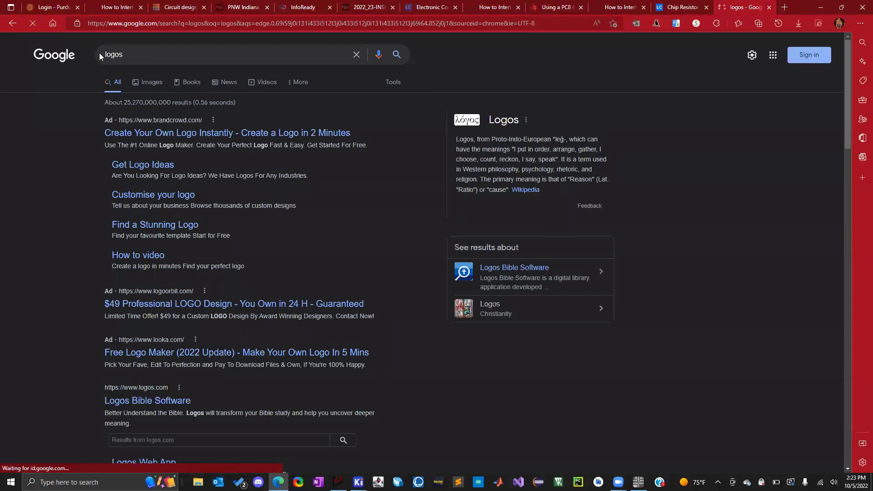
Change the search term to "IEEE Logo" and show the image results.
double_click(99, 51)
key(BackSpace)
text(IEEE)
text(go)
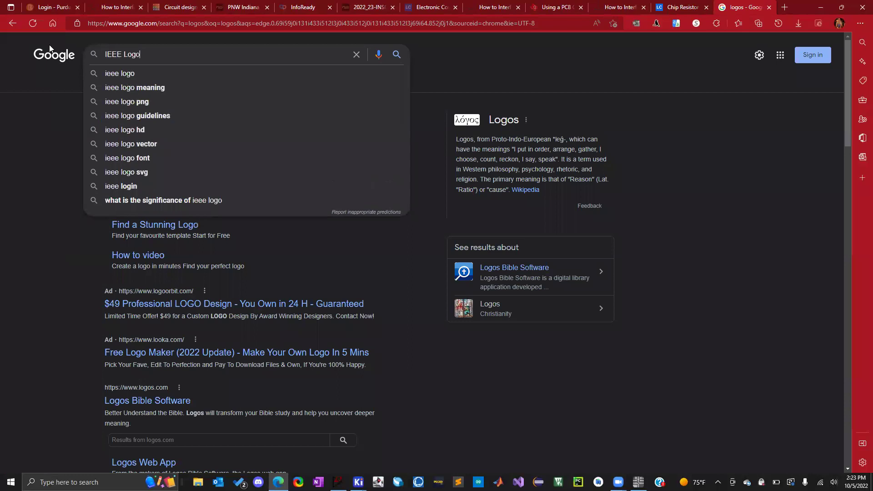
key(Return)
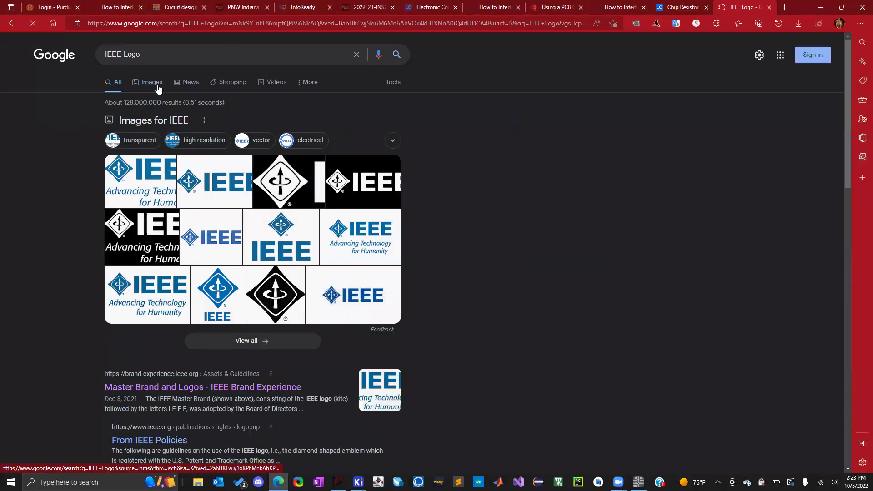
click(157, 88)
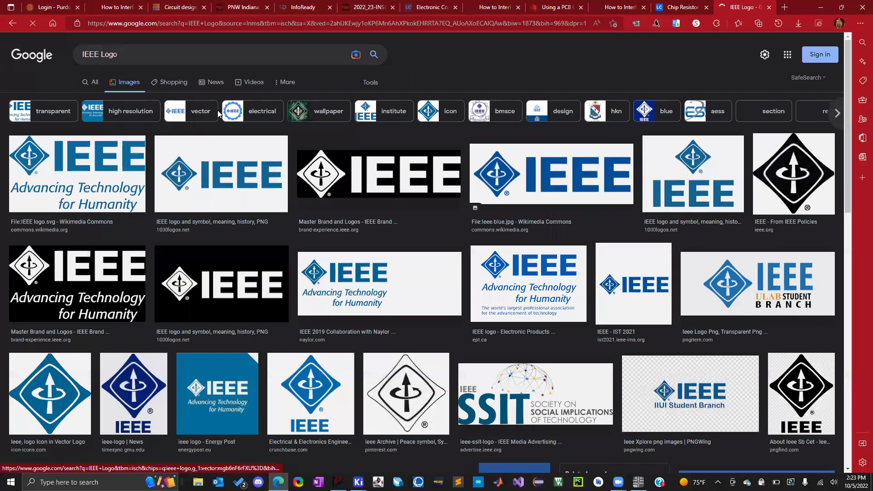
Preview the black IEEE diamond emblem from IEEE Policies and try to save it from the image results page.
scroll(588, 269, down, 1)
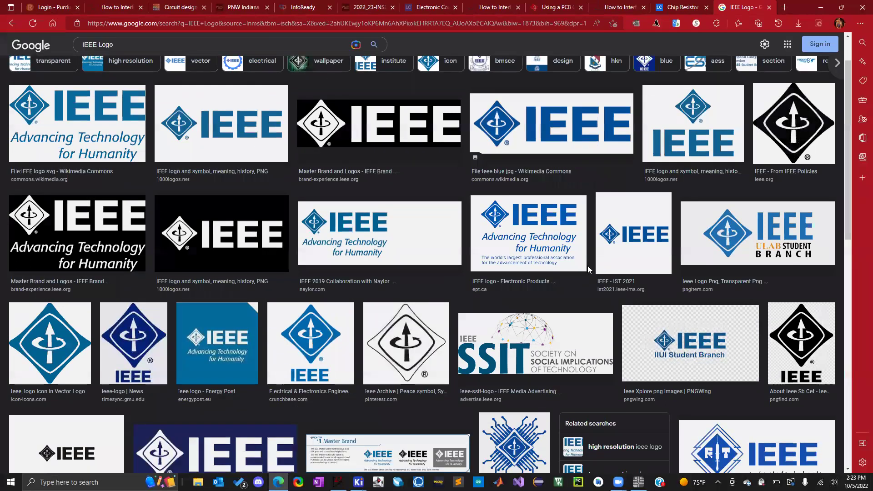
click(803, 172)
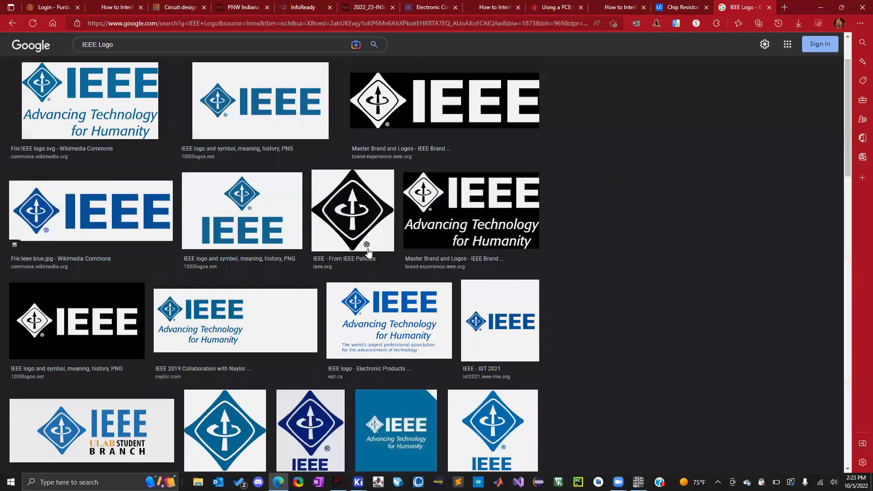
right_click(591, 181)
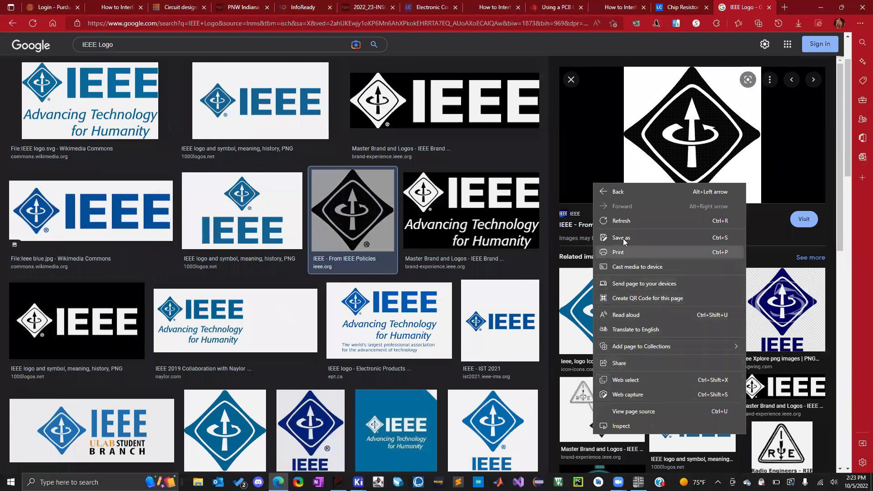
click(656, 165)
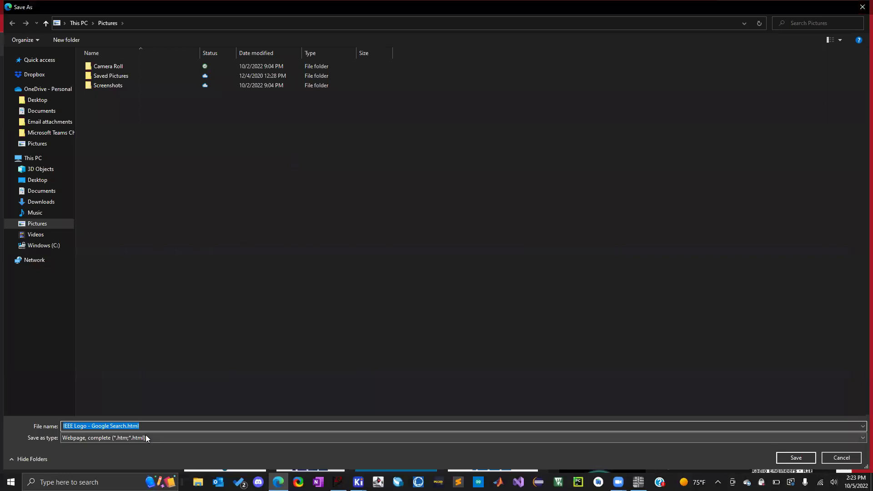
click(832, 456)
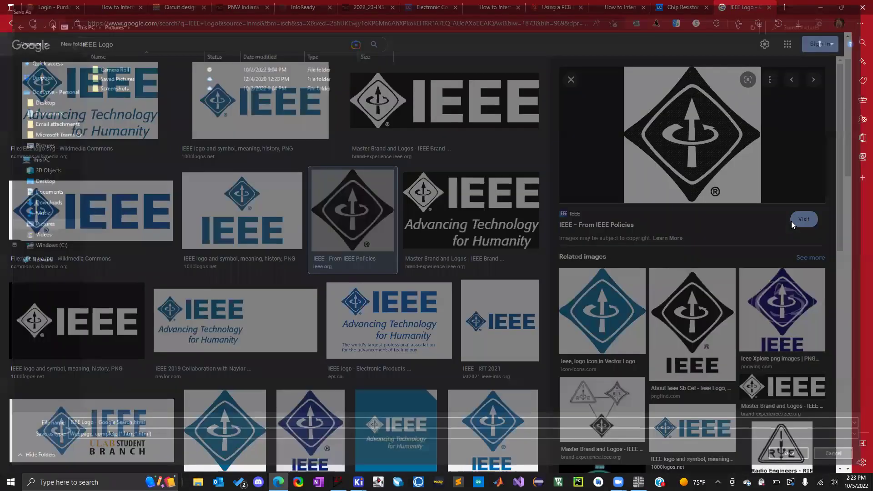
Open the emblem's source page on ieee.org, check the file types offered for saving the Trademark section's emblem, and close the page.
click(710, 171)
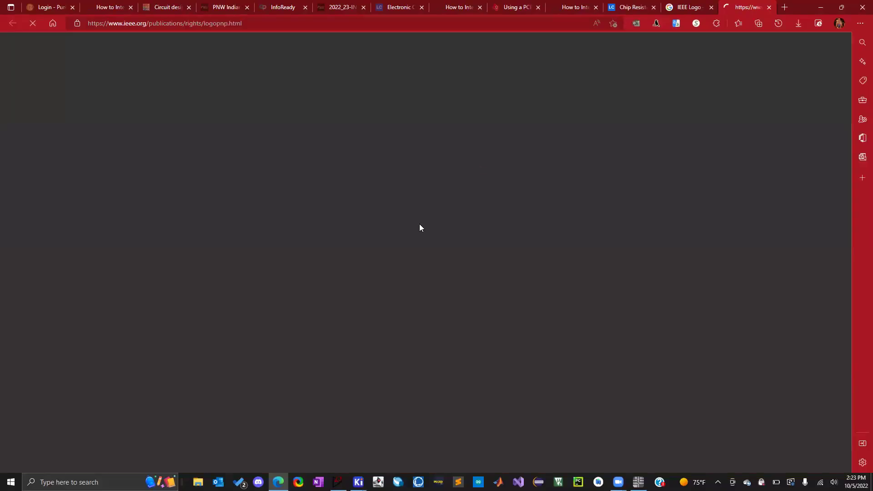
scroll(389, 230, down, 5)
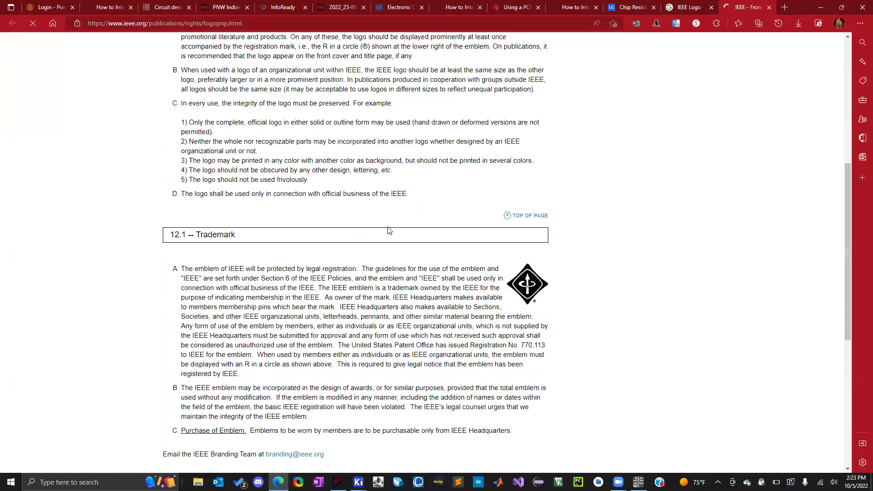
scroll(530, 146, down, 3)
right_click(529, 146)
click(564, 166)
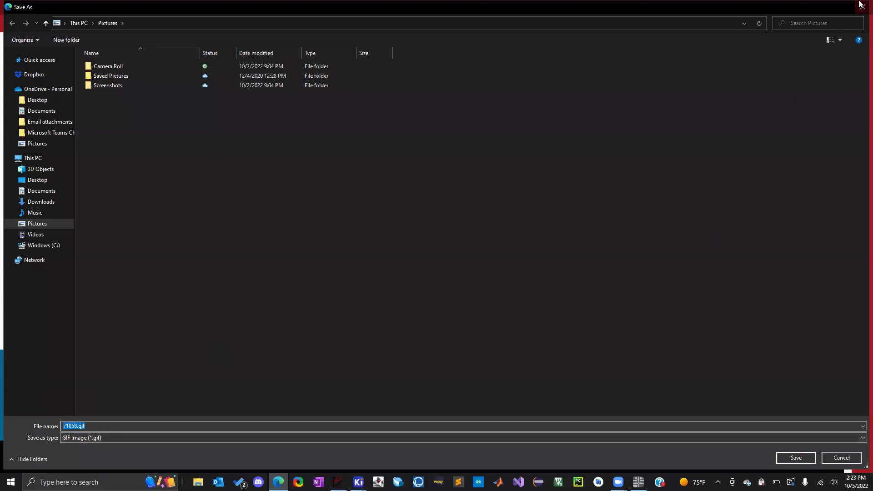
click(860, 438)
click(859, 438)
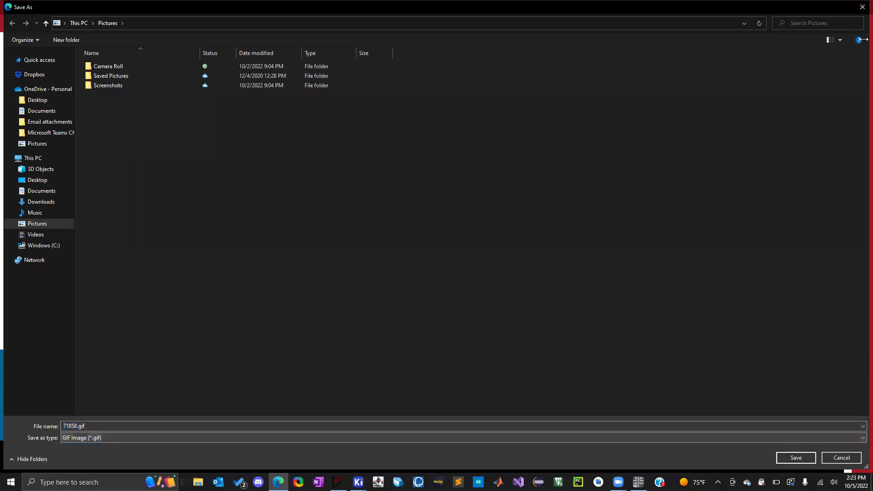
click(862, 7)
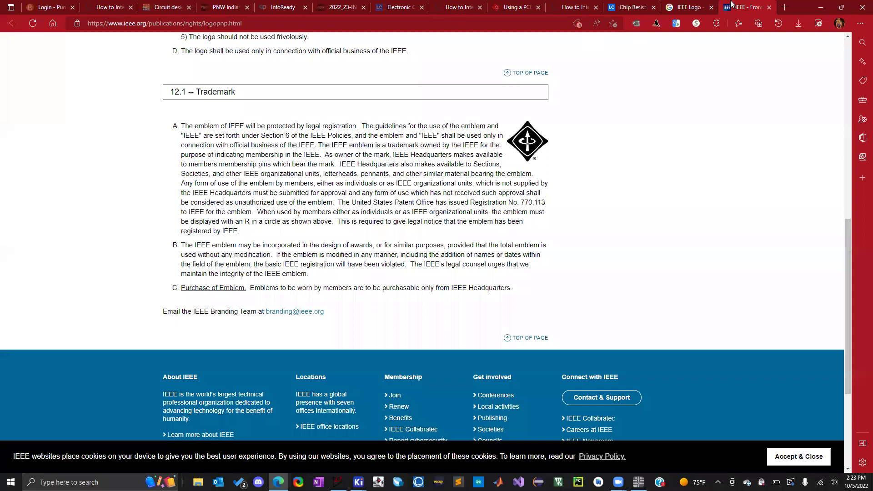
click(769, 7)
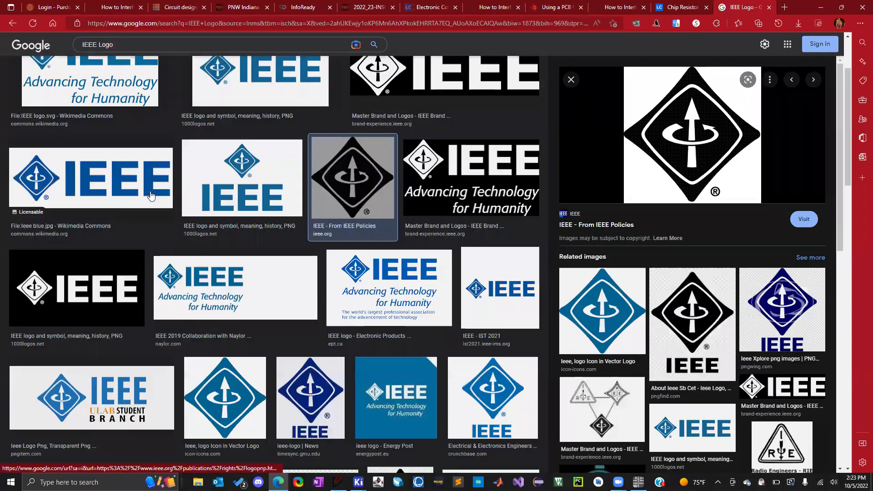
Compare enlarged previews of the IEEE logo results, including the Wikimedia Commons, 1000 Logos and Electronic Products versions.
click(151, 196)
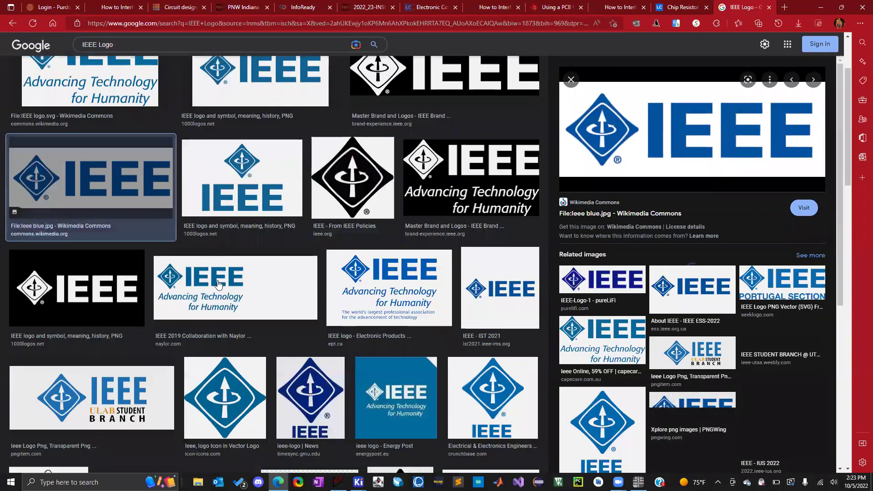
click(297, 322)
click(361, 295)
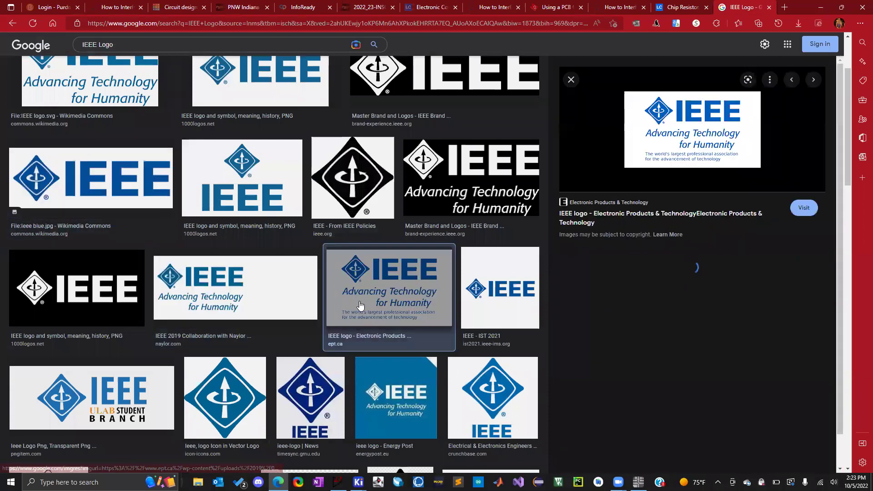
scroll(346, 263, up, 2)
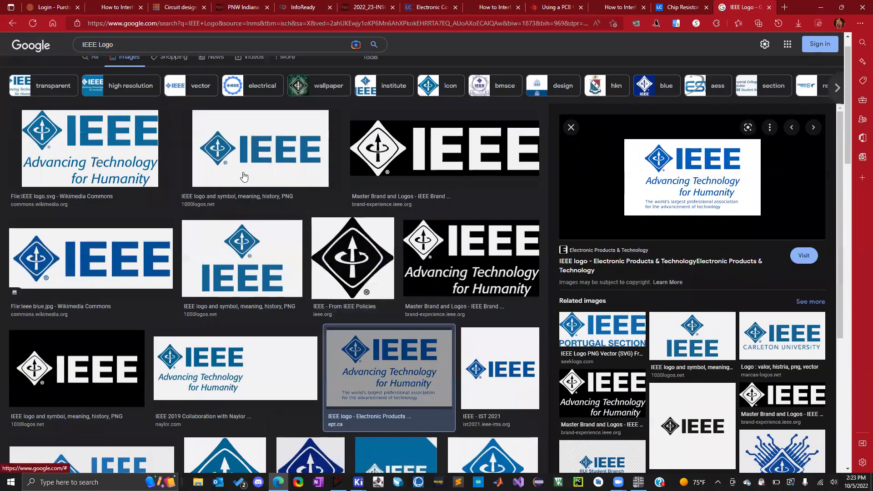
click(206, 175)
click(108, 130)
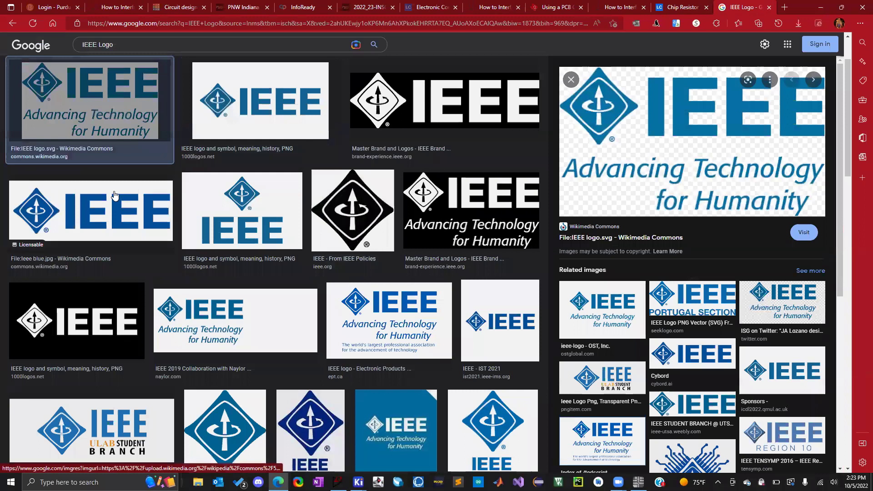
right_click(613, 136)
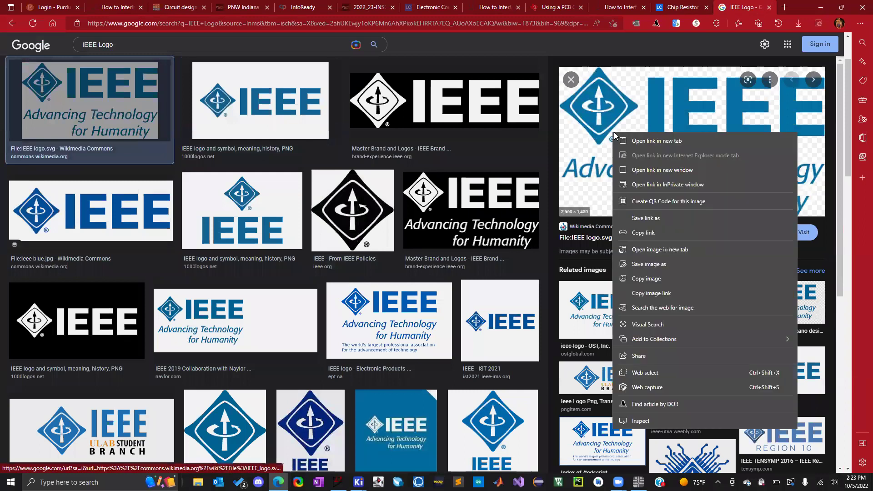
click(533, 41)
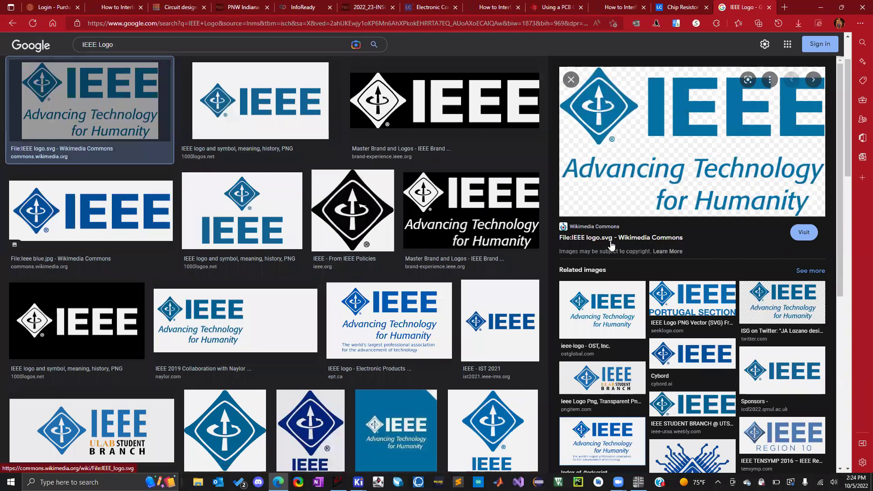
click(274, 112)
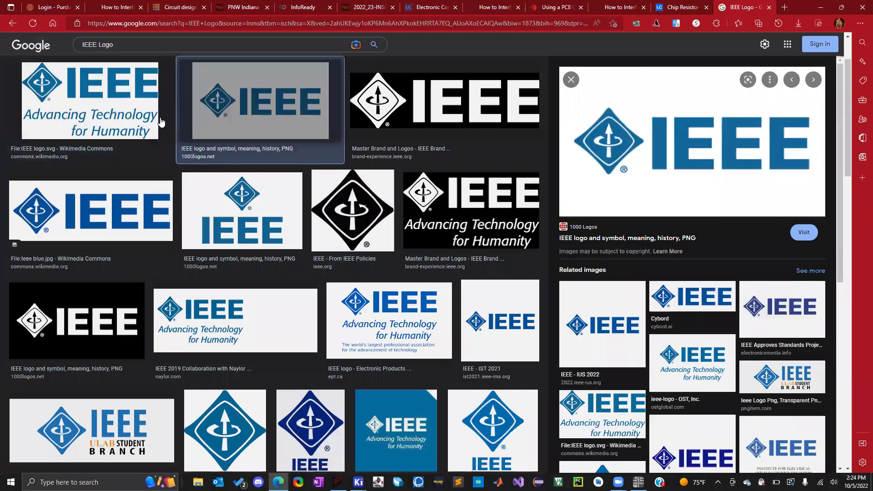
click(97, 120)
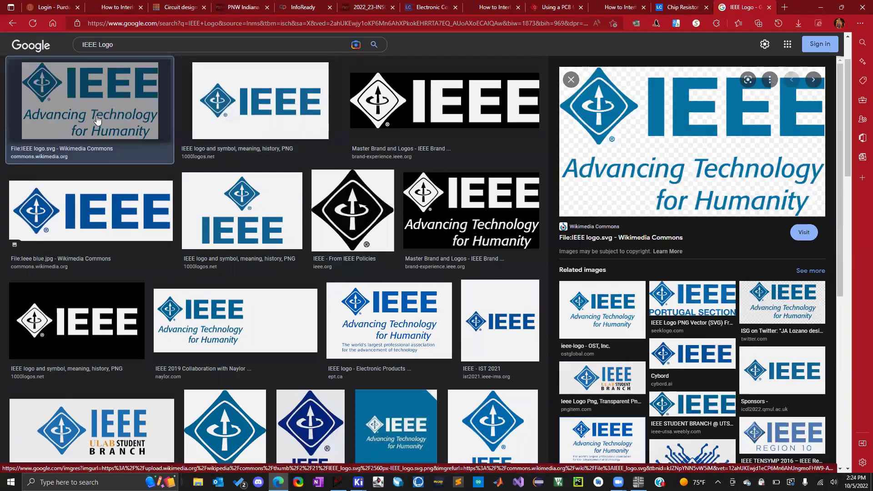
click(104, 193)
click(231, 216)
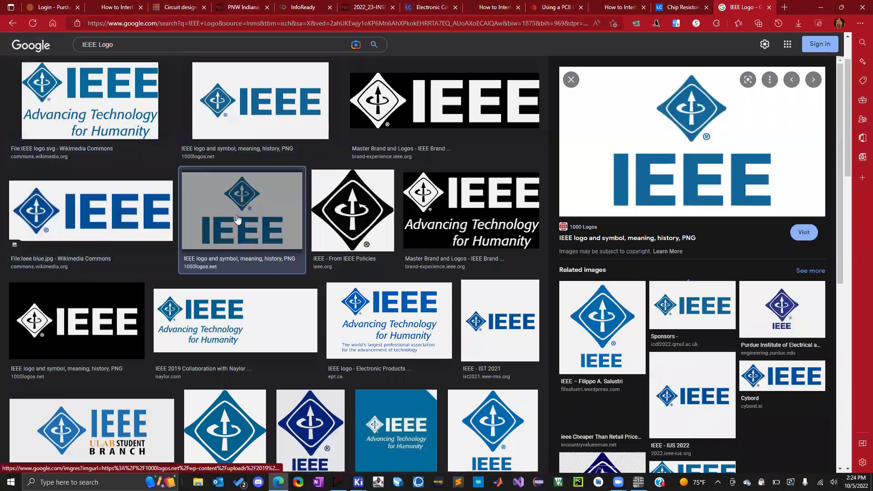
click(102, 105)
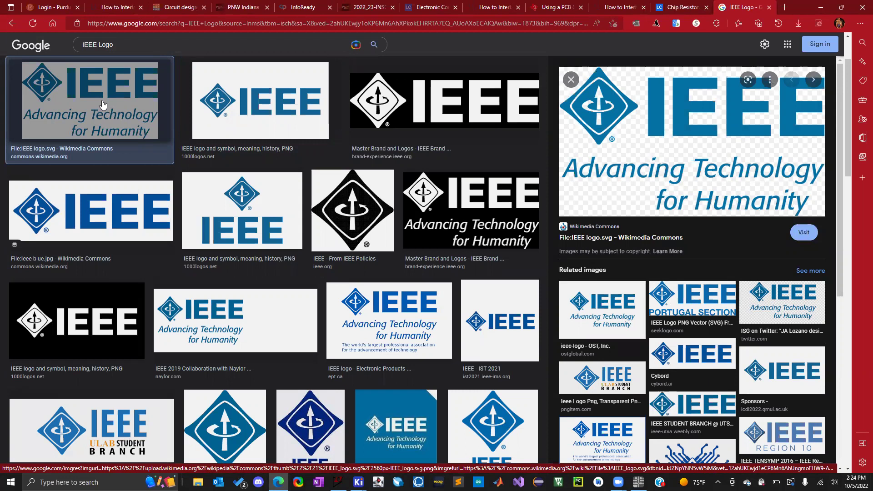
Preview the black PngFind emblem, then bring up the PNGWing IIUI Student Branch logo.
scroll(256, 226, down, 2)
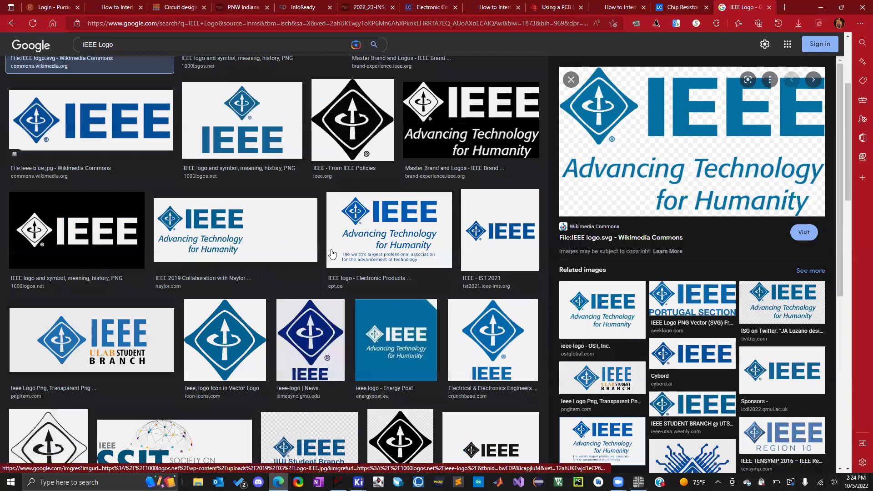
scroll(332, 254, down, 2)
click(399, 359)
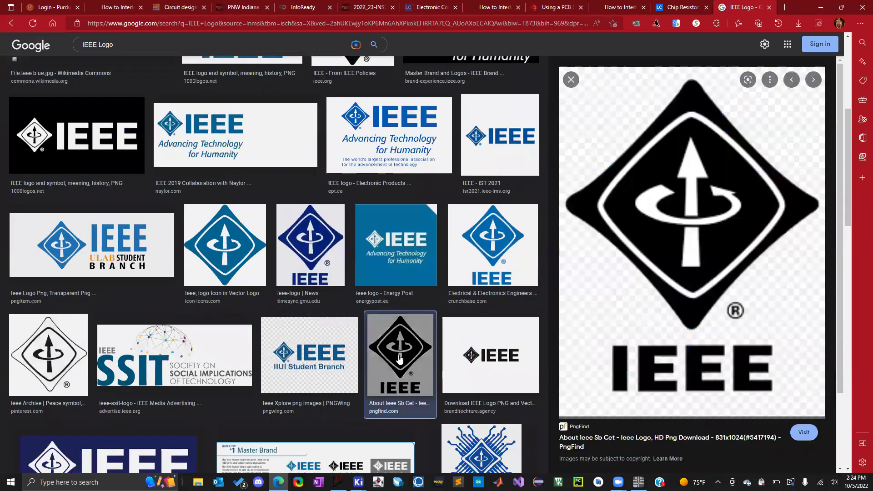
click(327, 354)
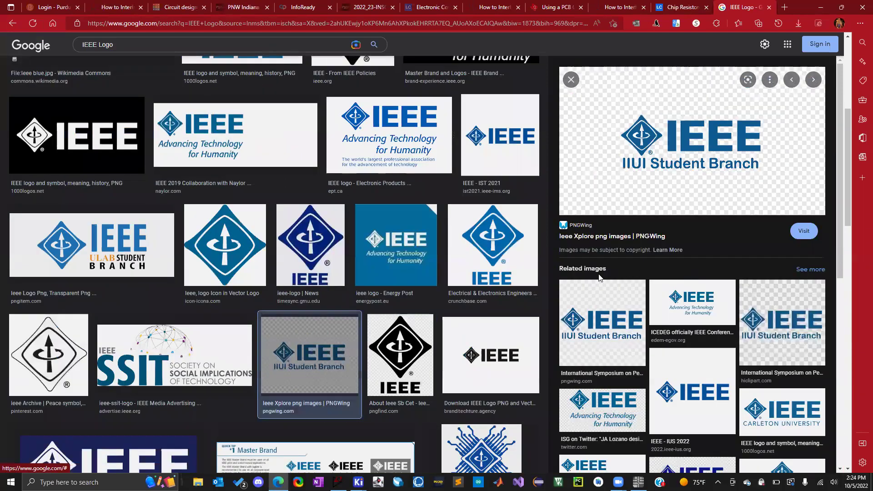
Try to save the IIUI Student Branch logo to the Pictures folder as IEEELogo2.png.
right_click(681, 134)
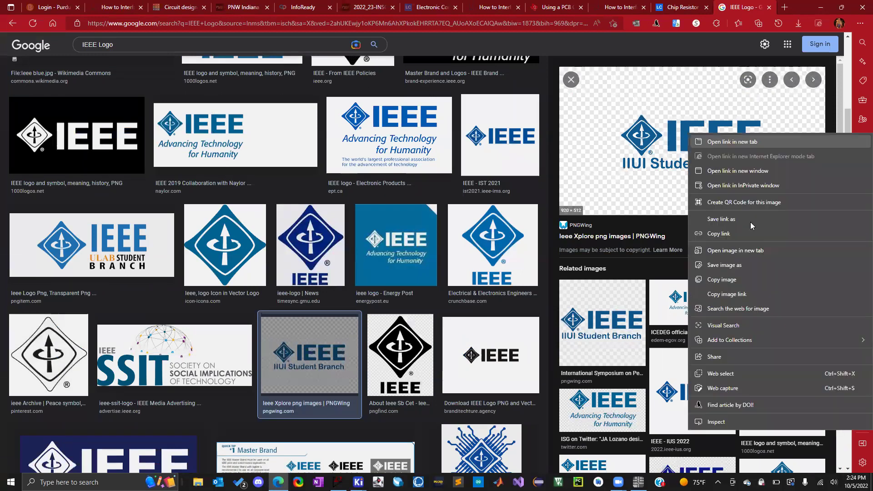
click(722, 266)
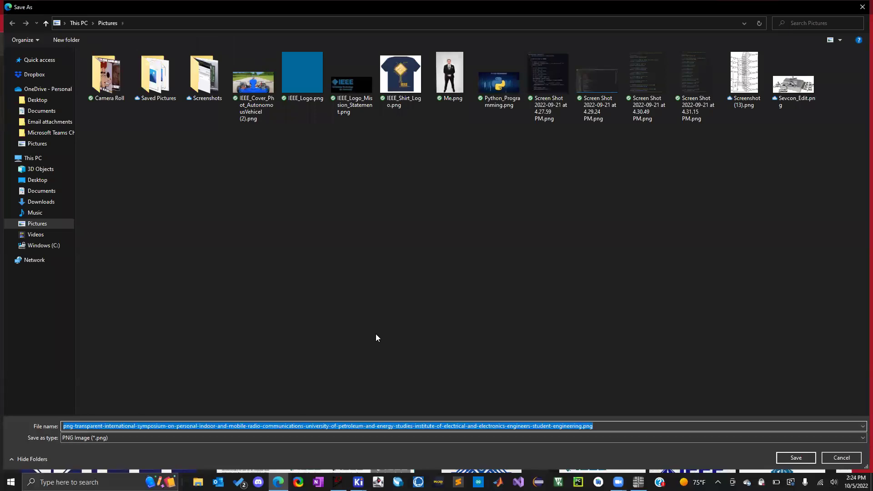
key(End)
key(ctrl+shift+Left)
key(ctrl+shift+Left)
key(ctrl+shift+Left)
key(ctrl+shift+Left)
key(ctrl+shift+Left)
key(ctrl+shift+Left)
key(ctrl+shift+Left)
key(ctrl+shift+Left)
key(ctrl+shift+Left)
key(ctrl+shift+Left)
key(ctrl+shift+Left)
key(ctrl+shift+Left)
key(ctrl+shift+Left)
key(ctrl+shift+Left)
key(ctrl+shift+Left)
key(ctrl+shift+Left)
key(ctrl+shift+Left)
key(ctrl+shift+Left)
key(ctrl+shift+Left)
key(ctrl+shift+Left)
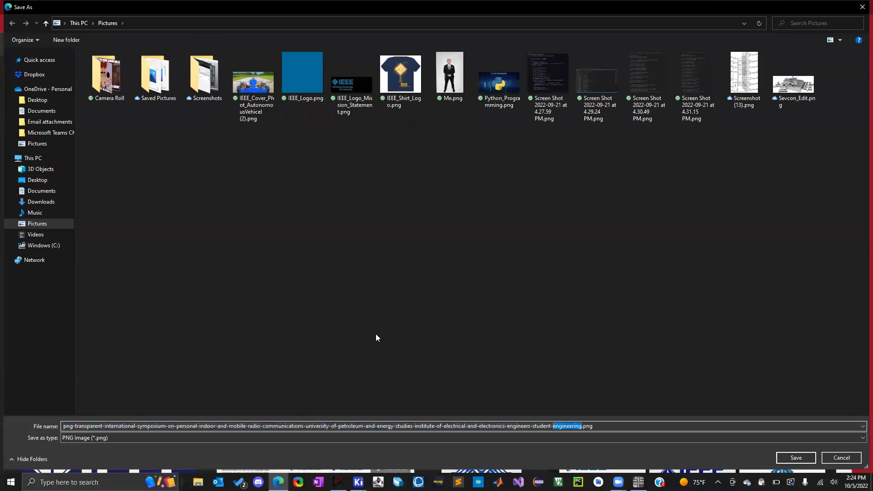
text(IEEEL)
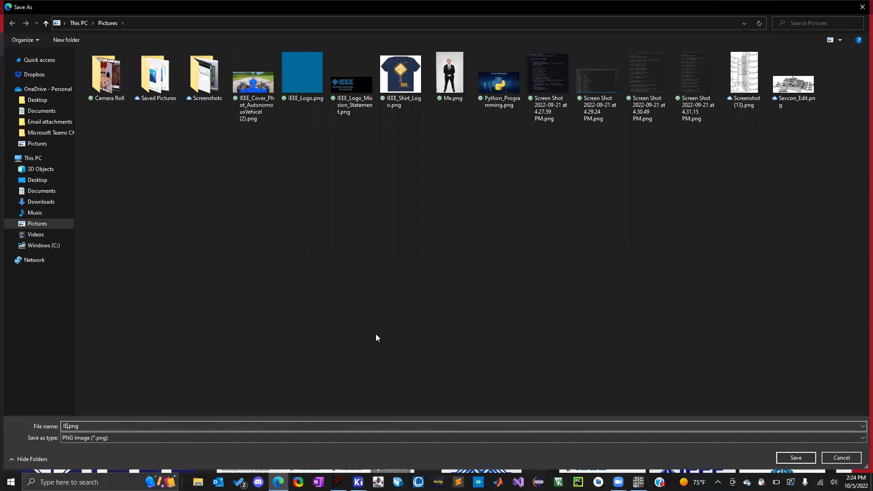
text(ogo2)
click(862, 7)
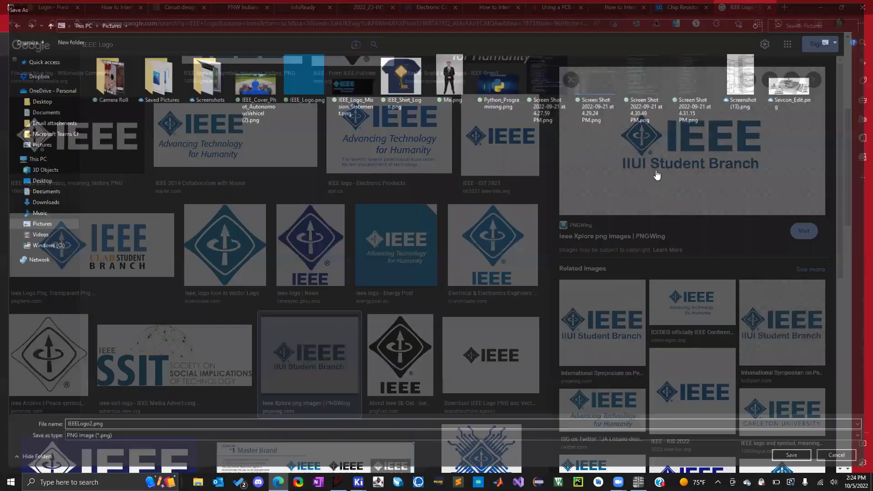
Save the IIUI Student Branch logo to the Pictures folder as IEEE_StudentBrank.png and switch to the KiCad PCB Editor.
right_click(646, 169)
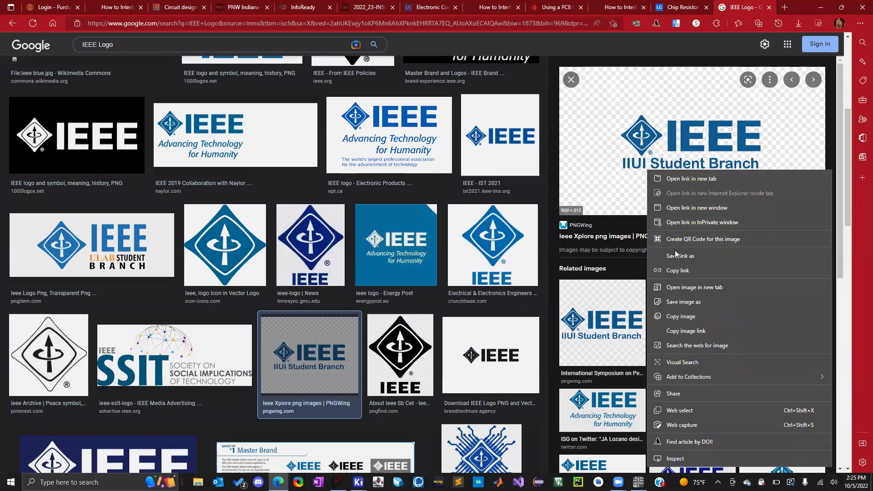
click(686, 302)
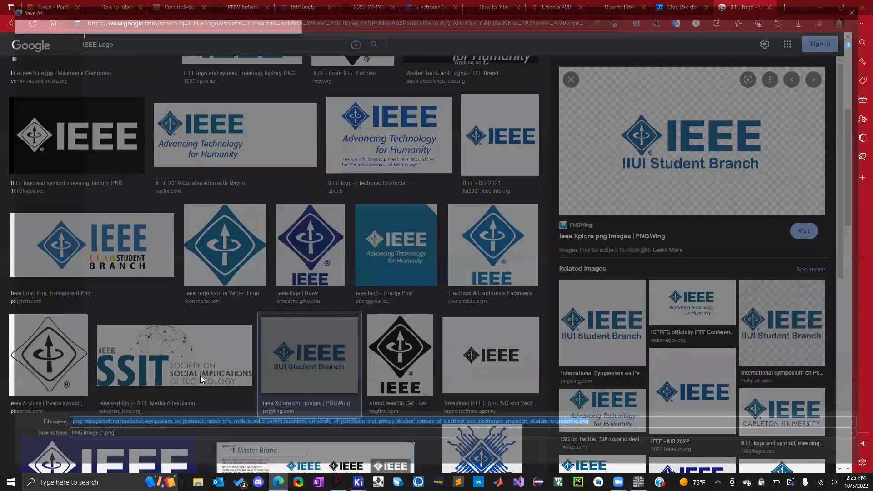
text(IEEE_)
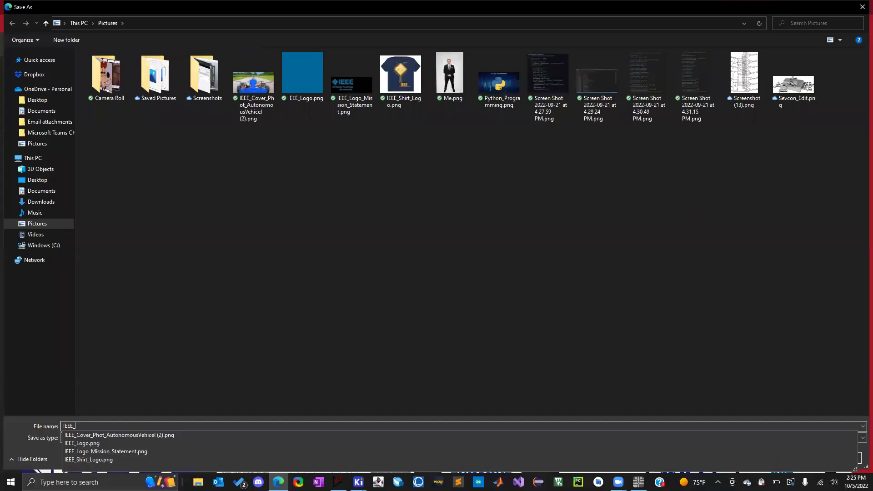
text(StudentBrank.png)
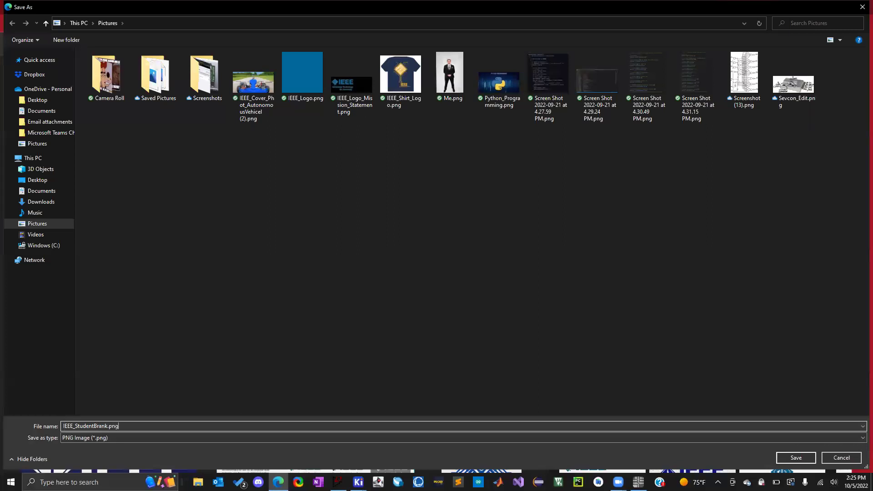
key(Return)
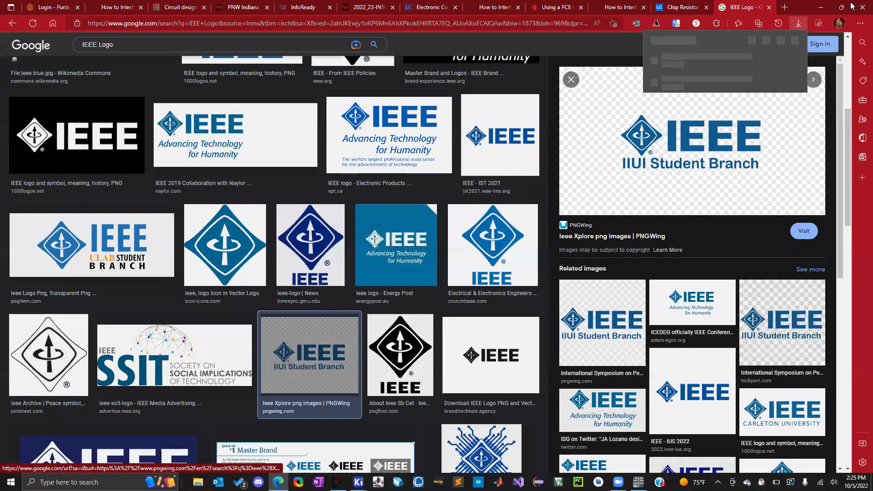
key(alt+Tab)
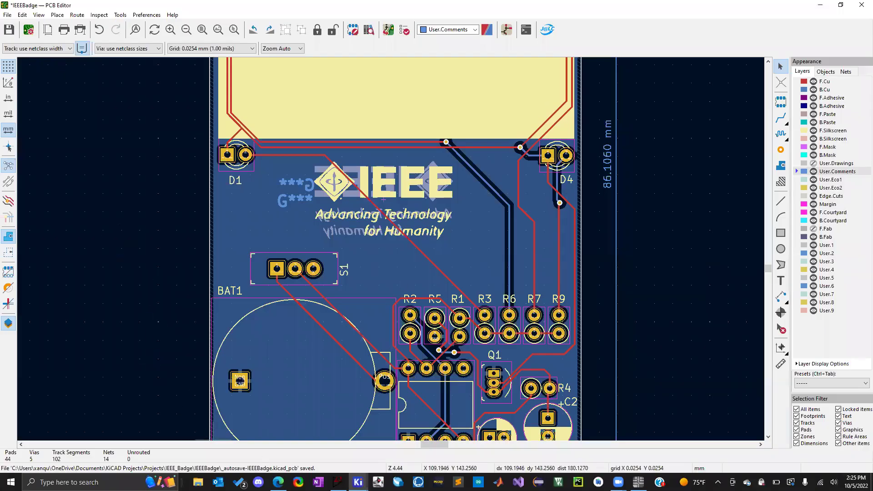
Open the Image Converter from the KiCad project manager and load IEEE_StudentBrank.png from the Pictures folder.
click(266, 448)
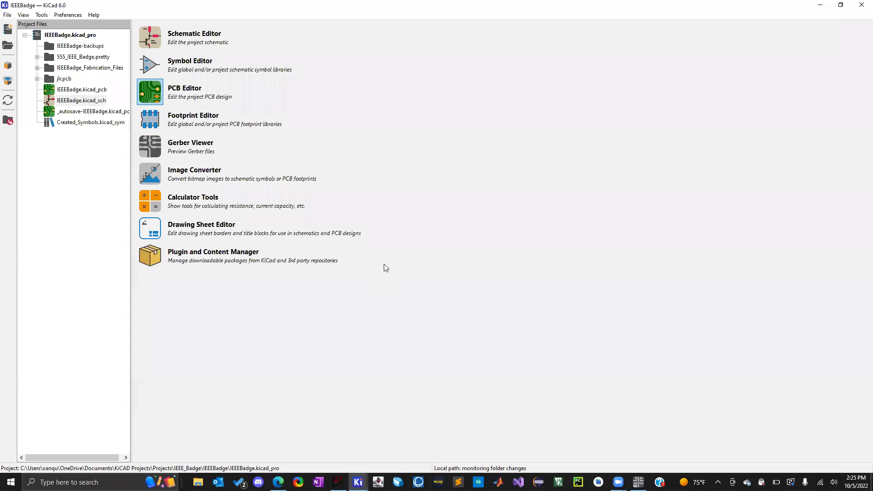
click(153, 173)
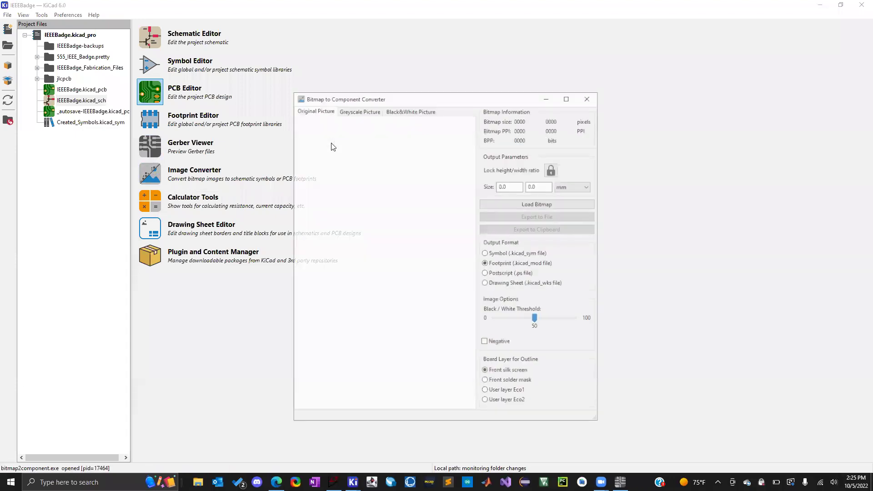
click(537, 204)
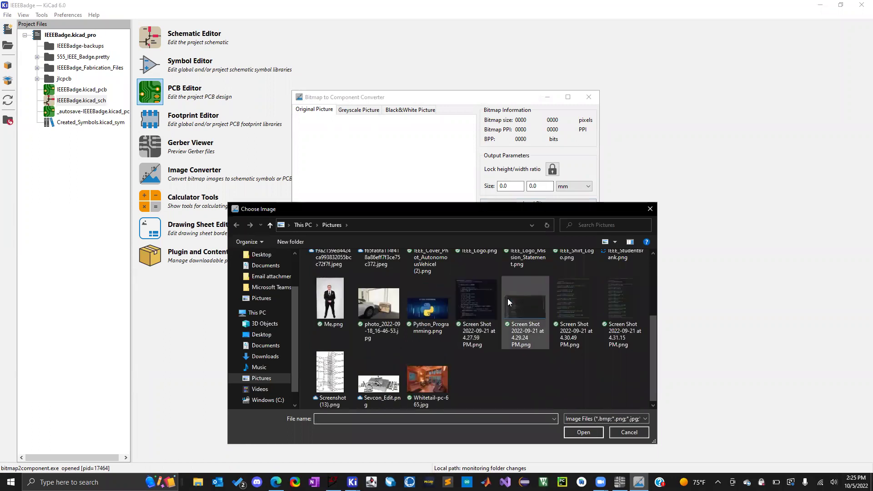
scroll(508, 298, up, 3)
click(631, 360)
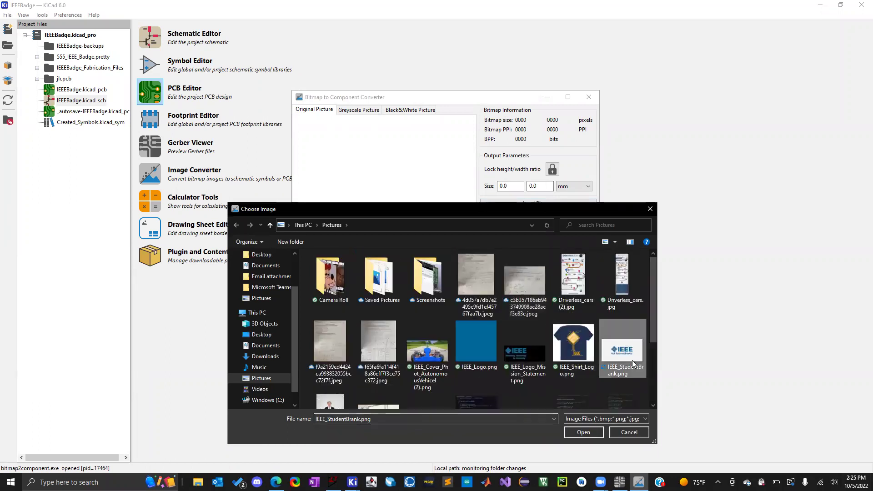
click(593, 429)
Check which image file types the converter accepts, then load IEEE_StudentBrank.png again.
click(545, 203)
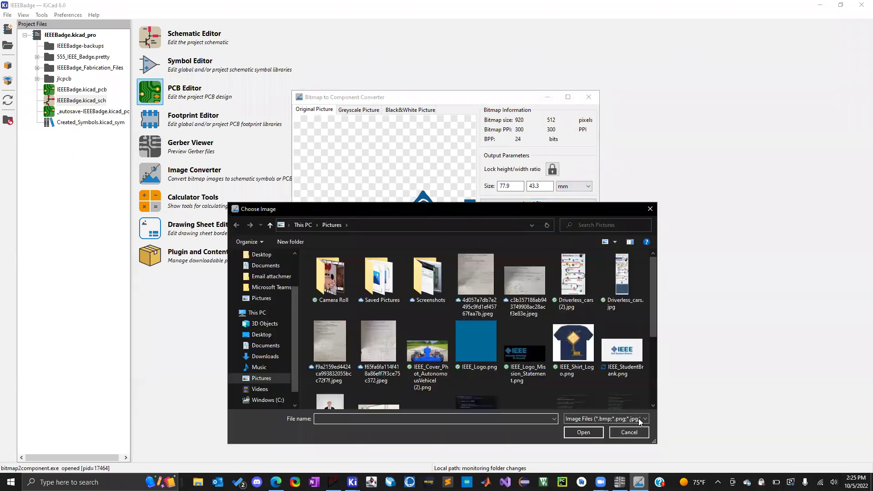
click(638, 418)
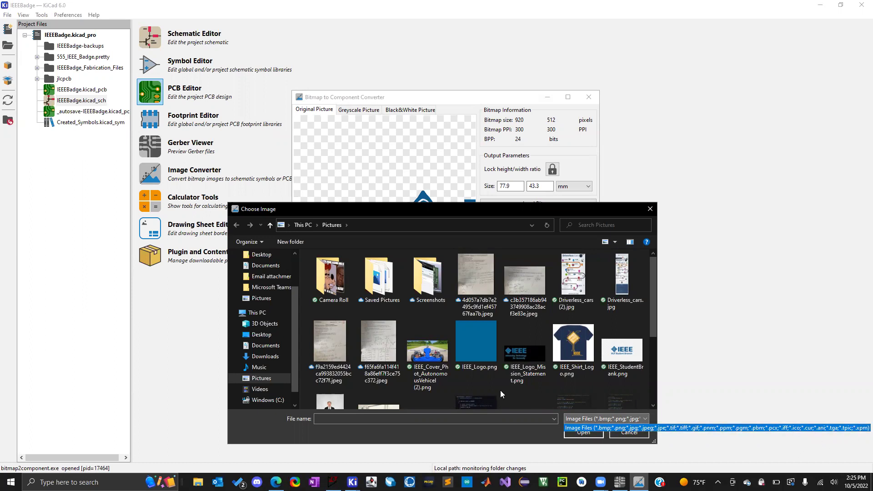
click(526, 434)
click(621, 355)
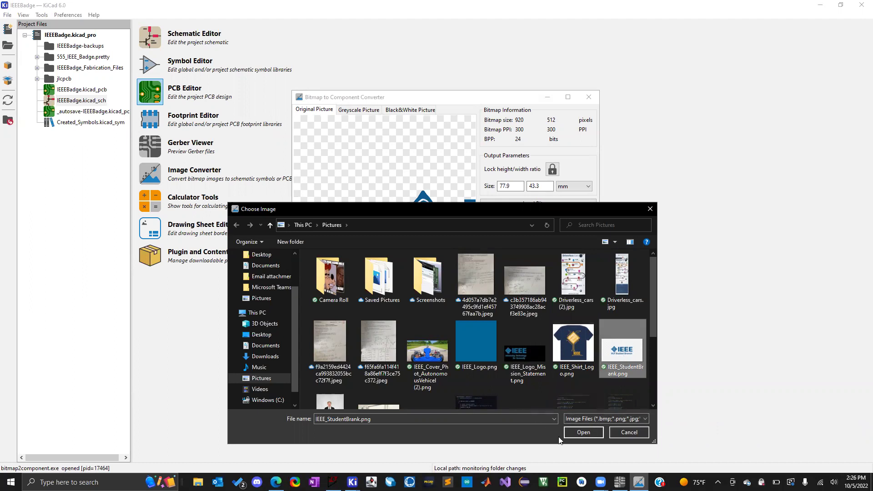
click(598, 431)
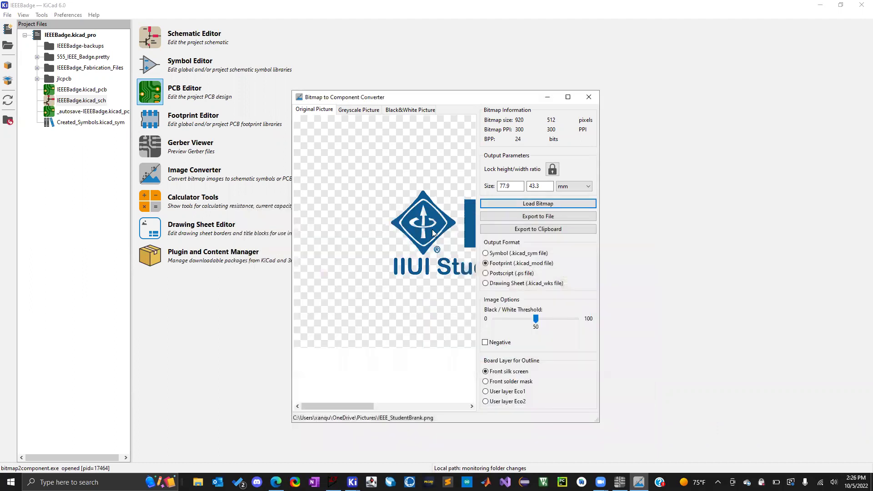
Choose Footprint (.kicad_mod file) as the output format and look across the logo preview.
click(485, 263)
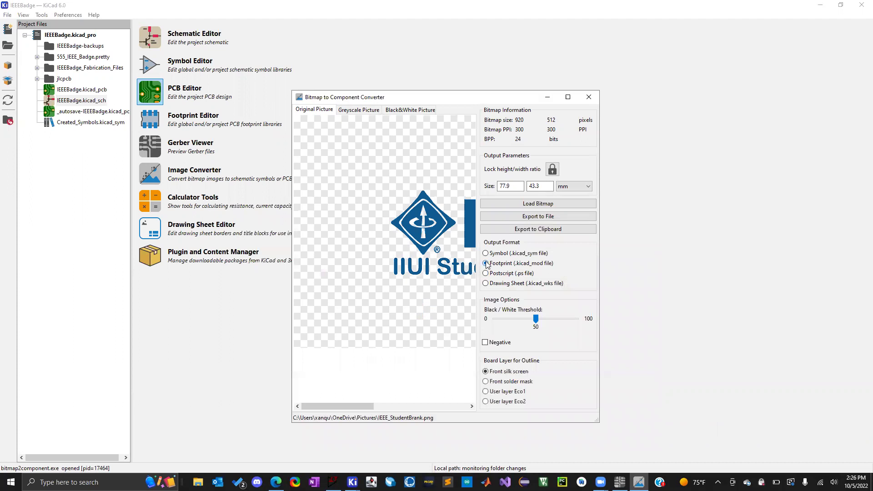
scroll(409, 257, right, 5)
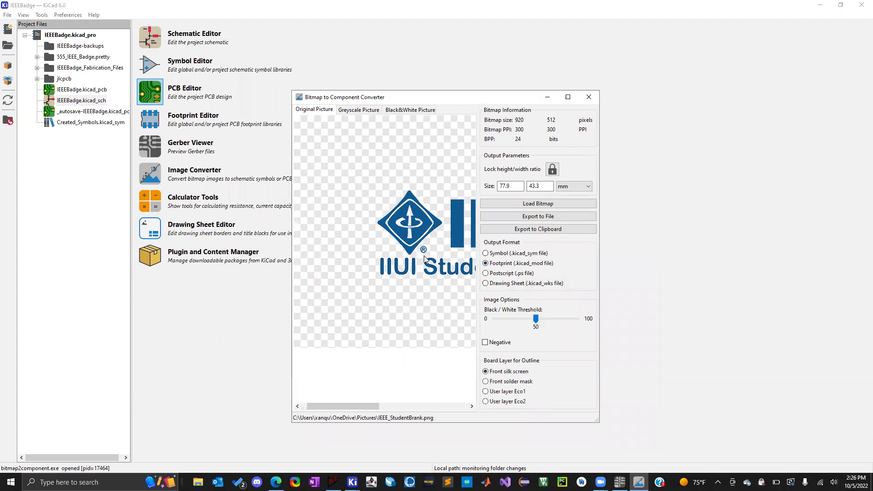
scroll(423, 256, right, 3)
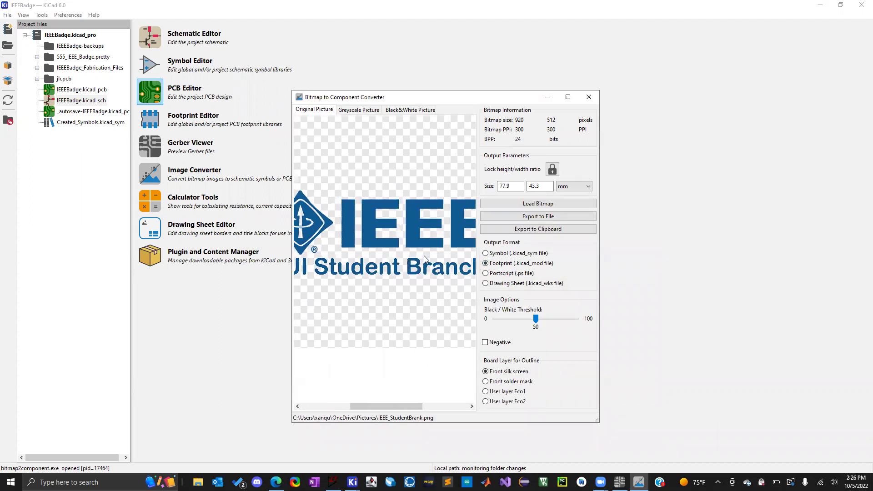
scroll(424, 258, left, 3)
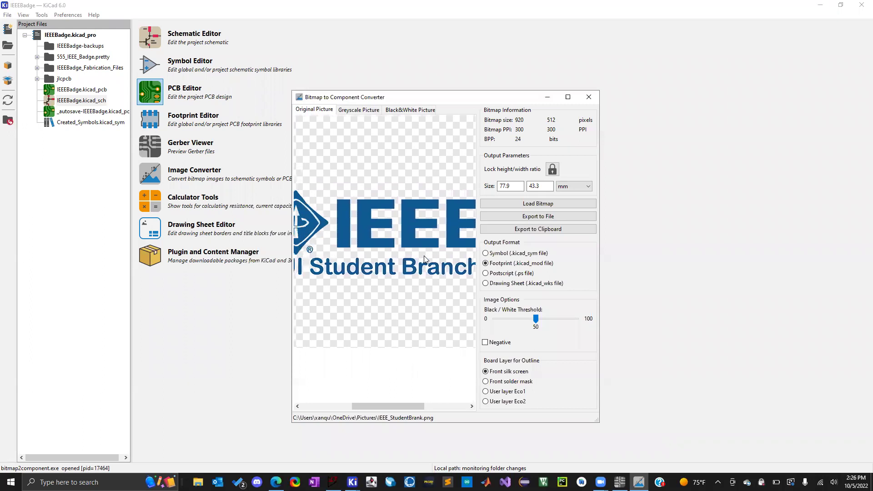
Examine the output width and height of the logo and the mm unit selection.
drag(522, 186, 495, 187)
click(513, 186)
double_click(505, 186)
double_click(550, 185)
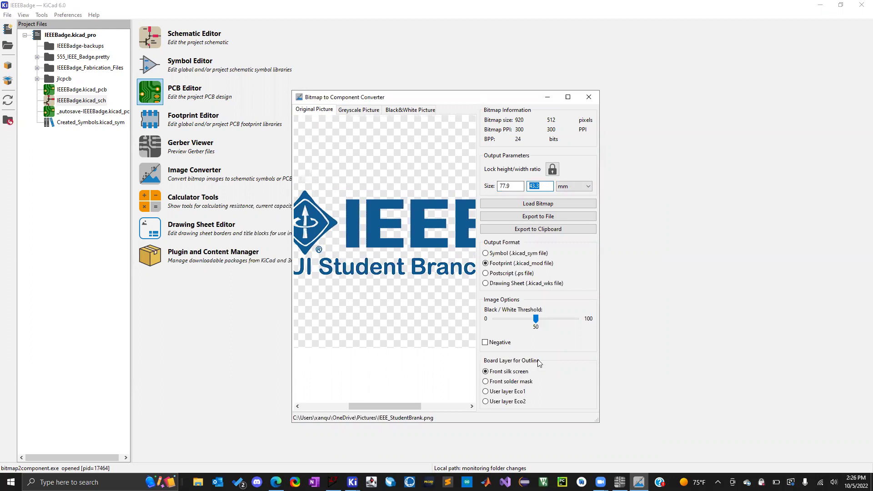
click(550, 232)
double_click(508, 186)
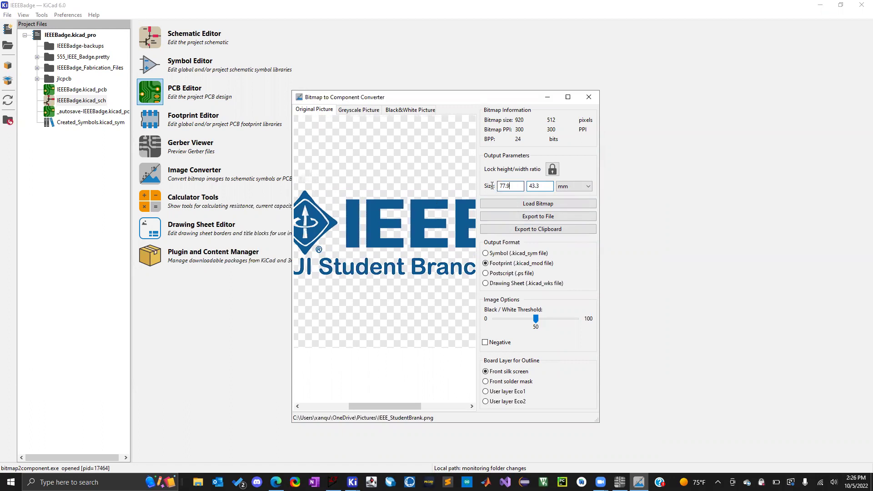
click(565, 186)
click(568, 190)
key(shift+Tab)
Export the logo as a footprint file named IEEE_StudentBranch_78x43mm in the Imported Libraries Logos folder.
click(538, 216)
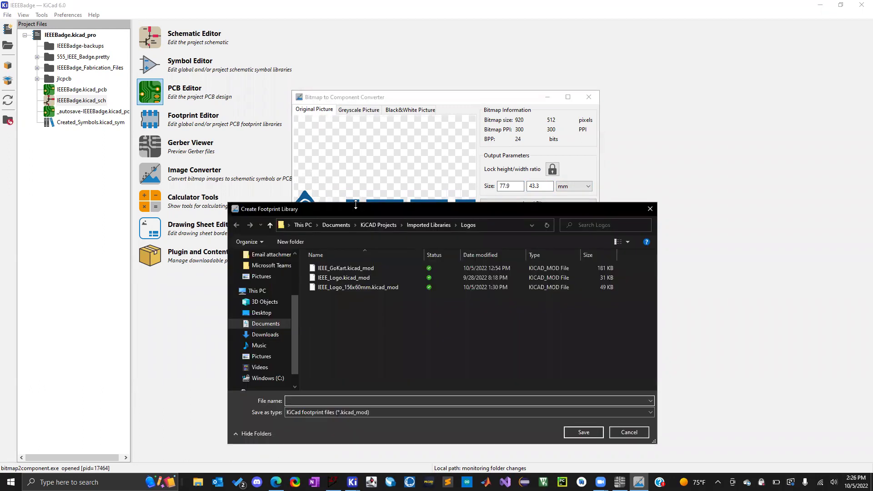
text(IEEE)
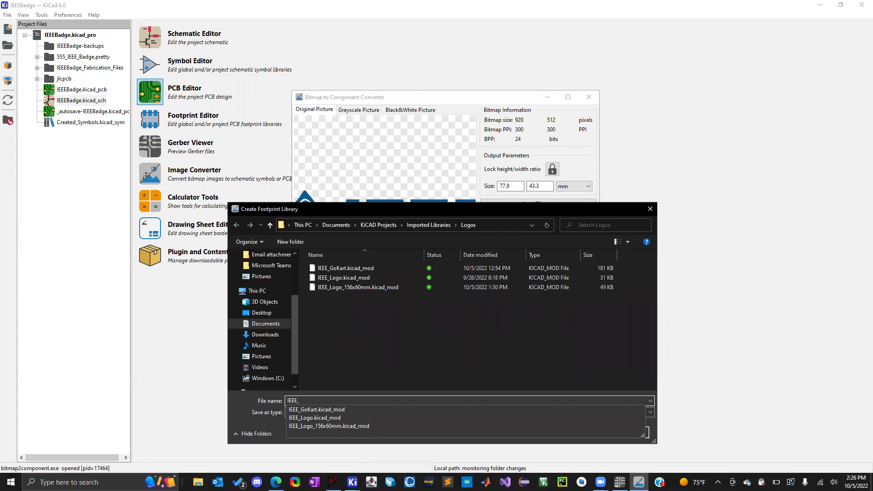
text(_StudentBranch7)
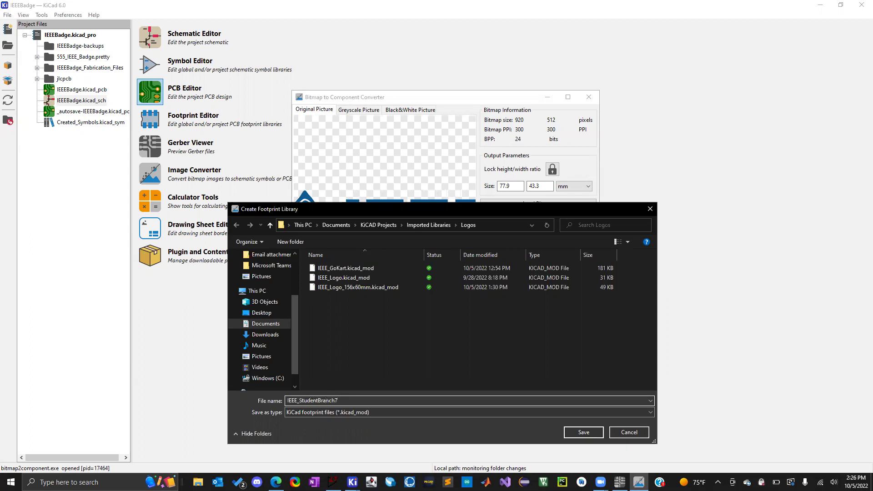
text(8x43mm)
click(335, 400)
text(_)
drag(426, 208, 463, 300)
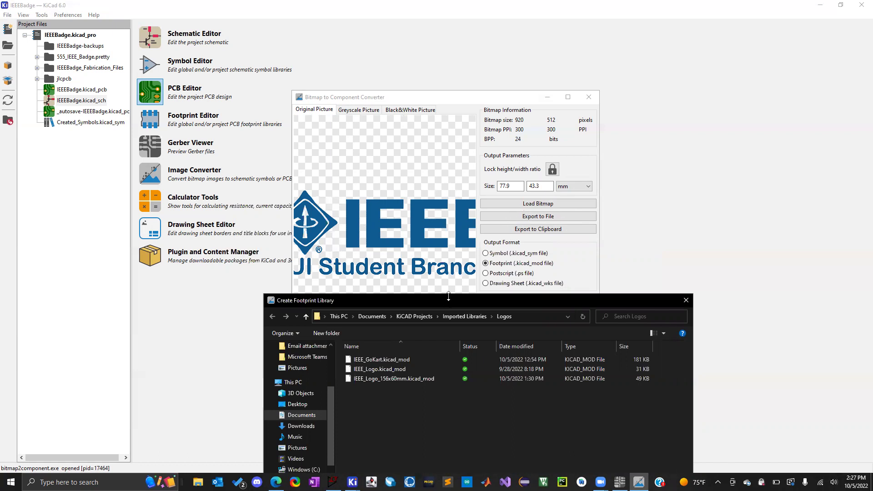
drag(454, 297, 469, 147)
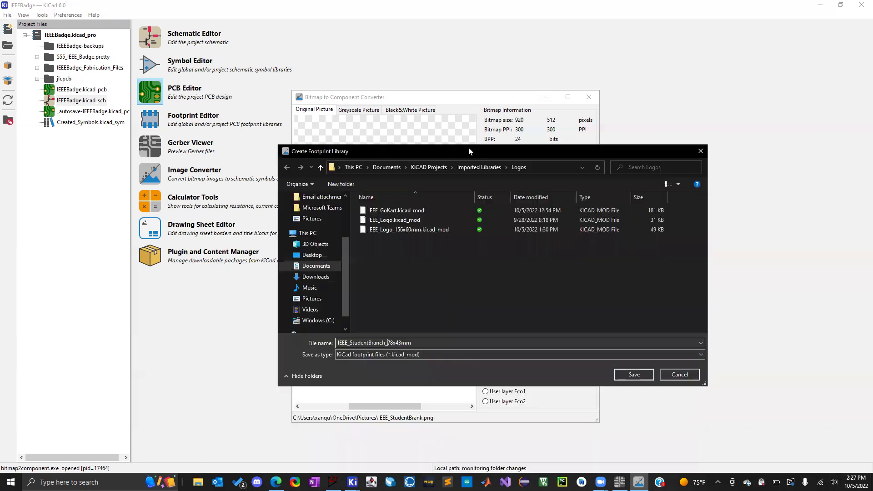
click(634, 374)
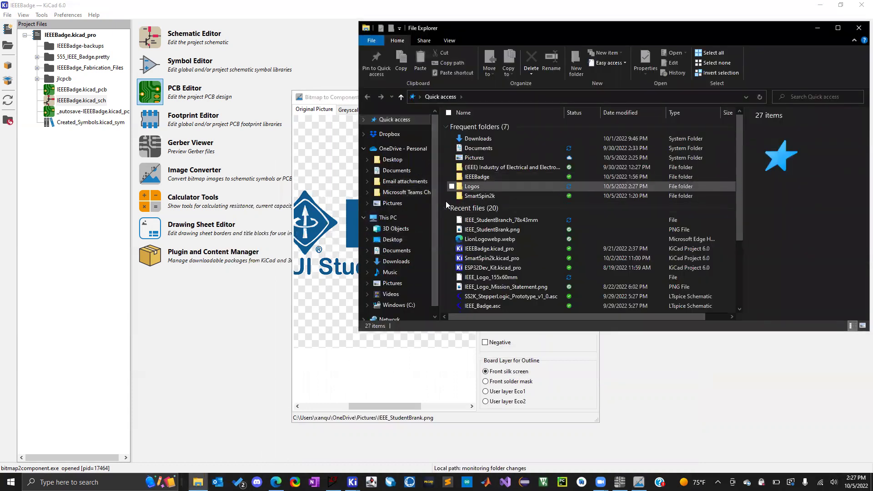
Check the exported footprint file in Documents > KiCAD Projects > Imported Libraries > Logos, using File Explorer and the export dialog.
click(396, 262)
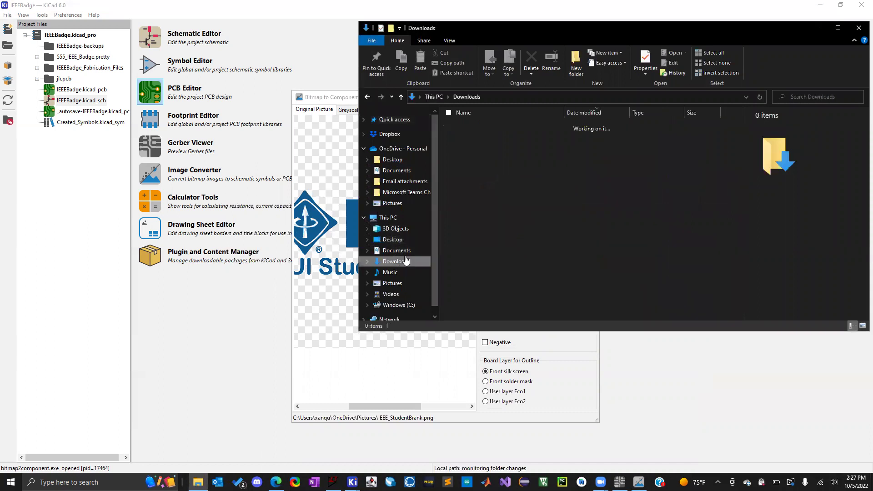
click(409, 251)
double_click(501, 193)
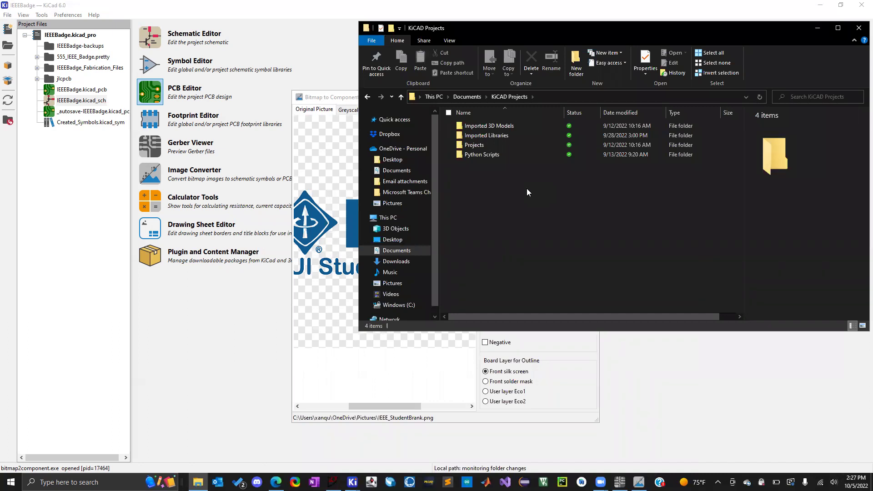
double_click(481, 135)
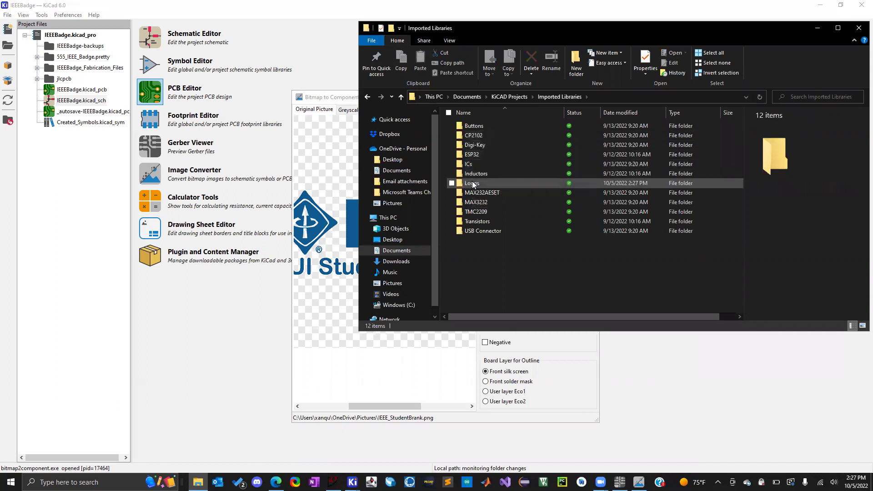
click(472, 182)
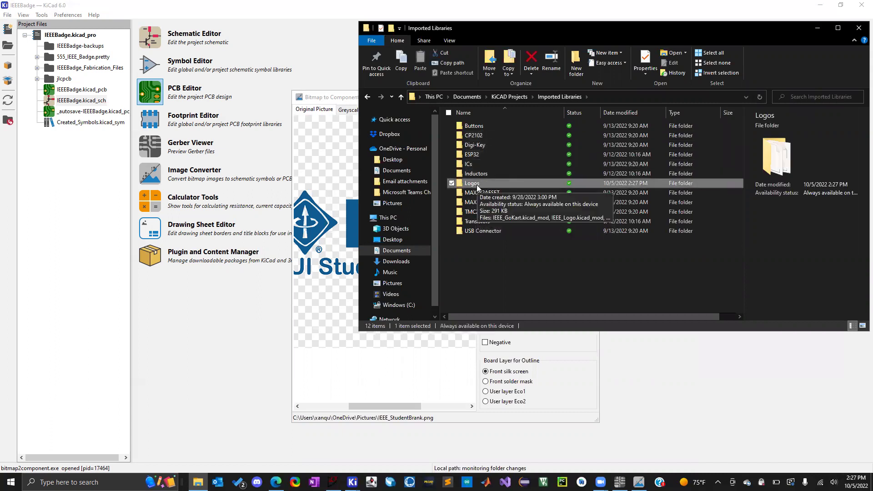
double_click(493, 182)
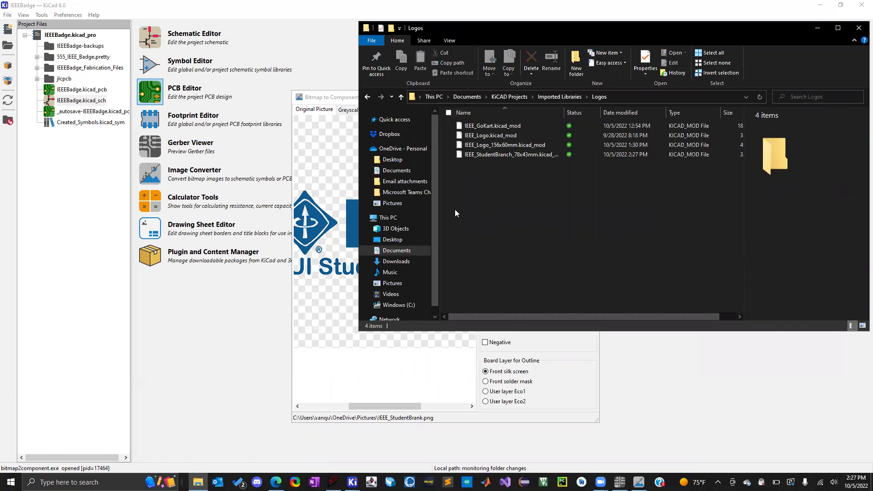
click(400, 98)
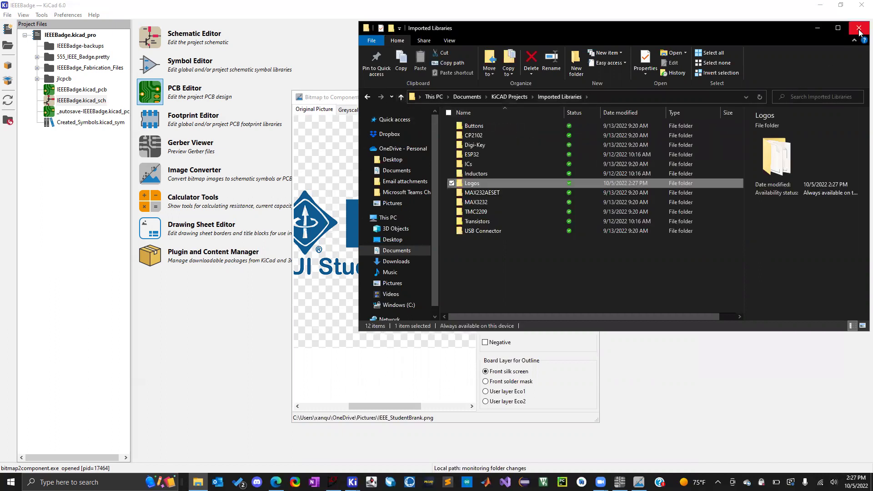
click(859, 27)
click(561, 216)
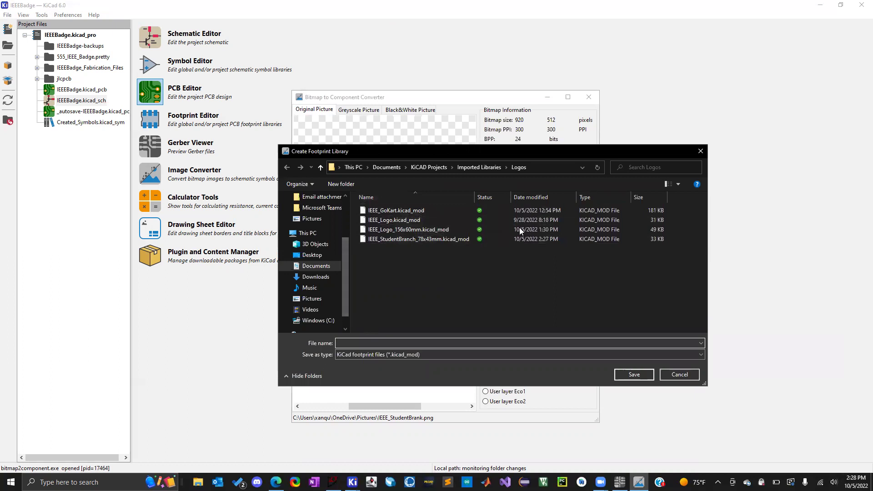
click(700, 152)
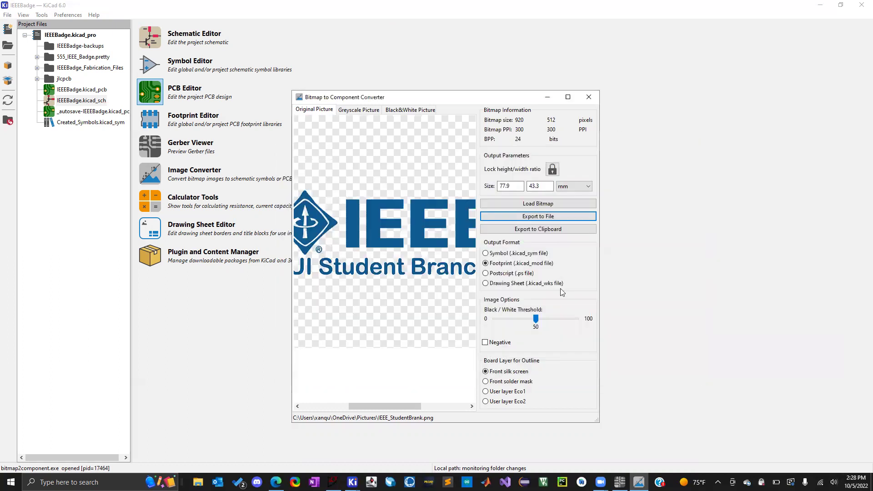
Close the Bitmap to Component Converter and return to the IEEEBadge board in the PCB Editor.
click(589, 96)
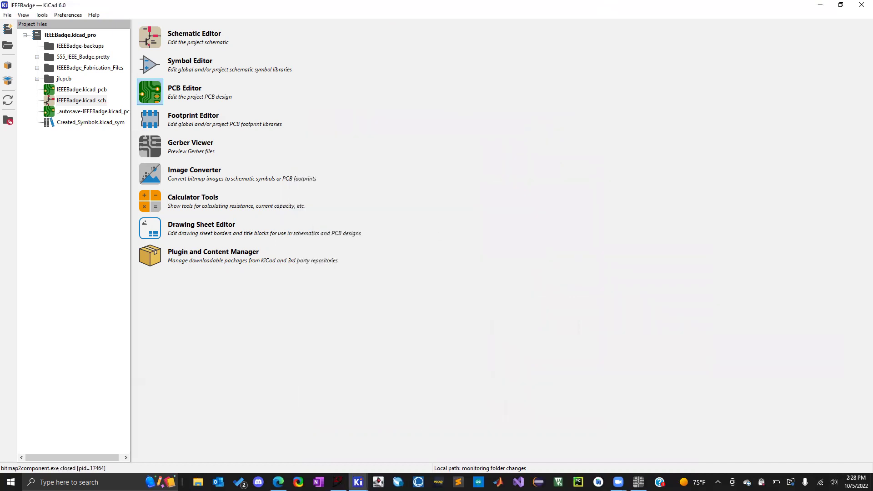
mouse_move(357, 482)
click(356, 446)
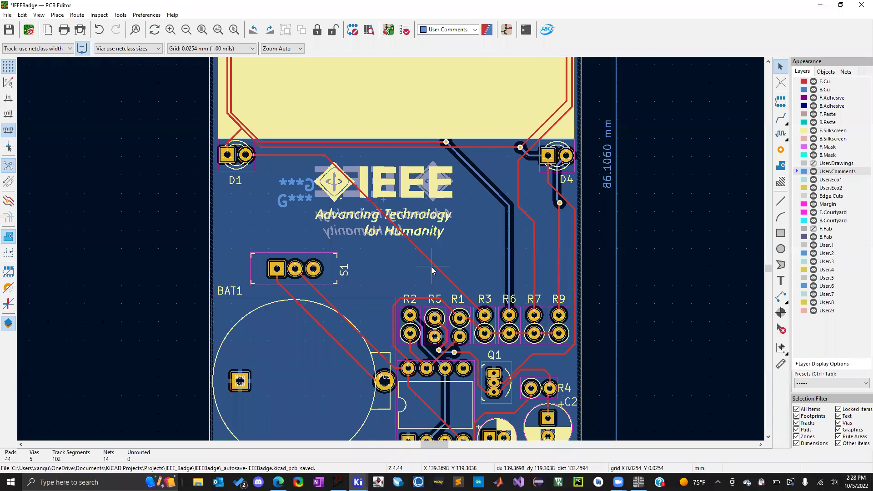
scroll(389, 263, down, 2)
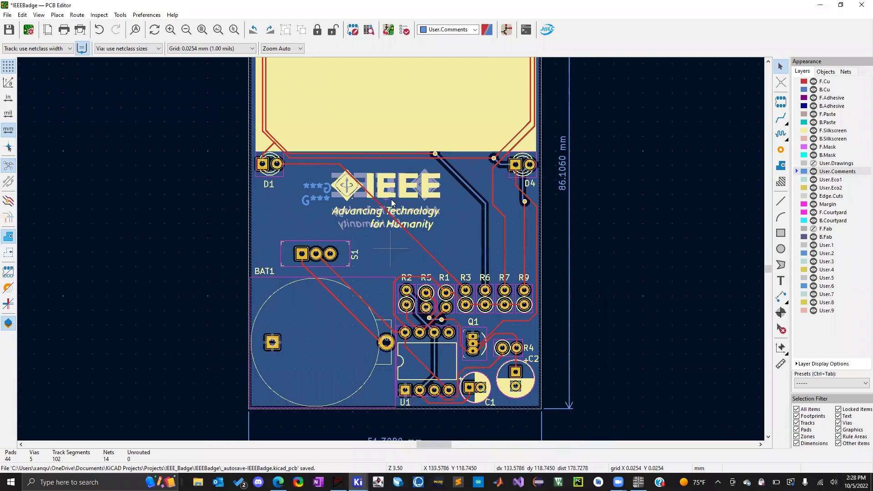
scroll(392, 203, down, 3)
scroll(391, 251, up, 1)
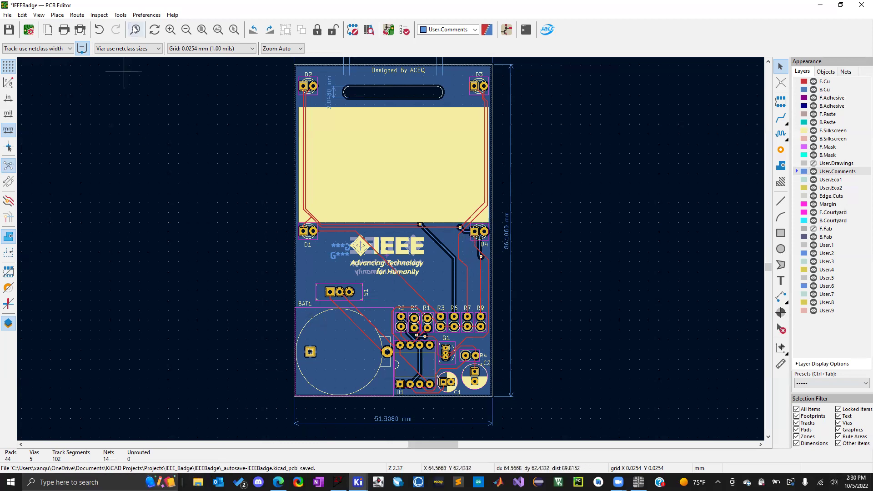
Examine the IEEE_Logo entry and its Logos folder path among the global footprint libraries.
click(143, 15)
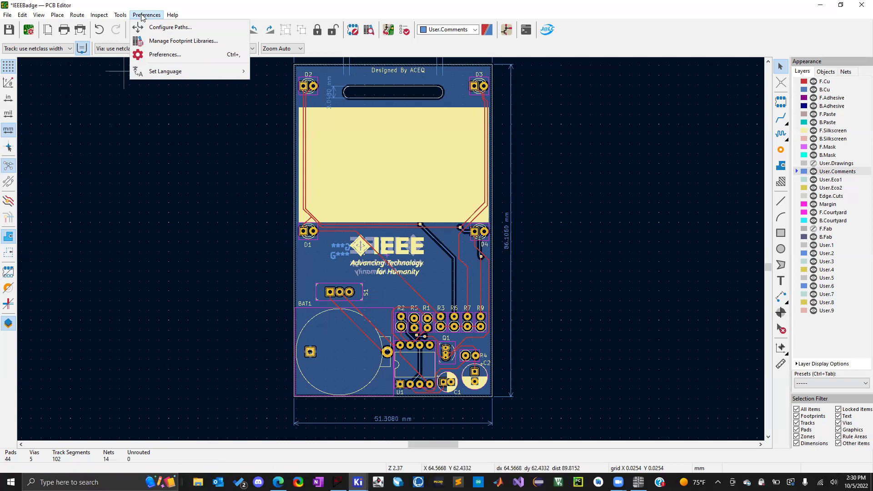
click(177, 40)
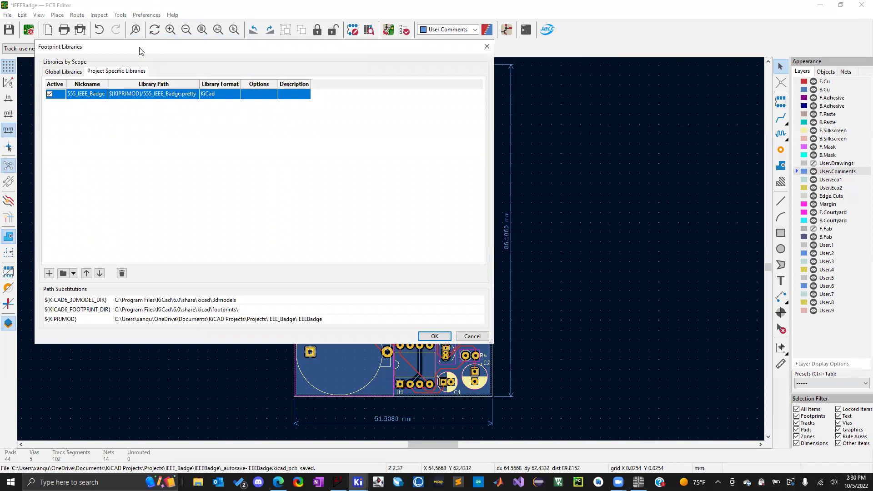
drag(147, 50, 272, 65)
click(188, 87)
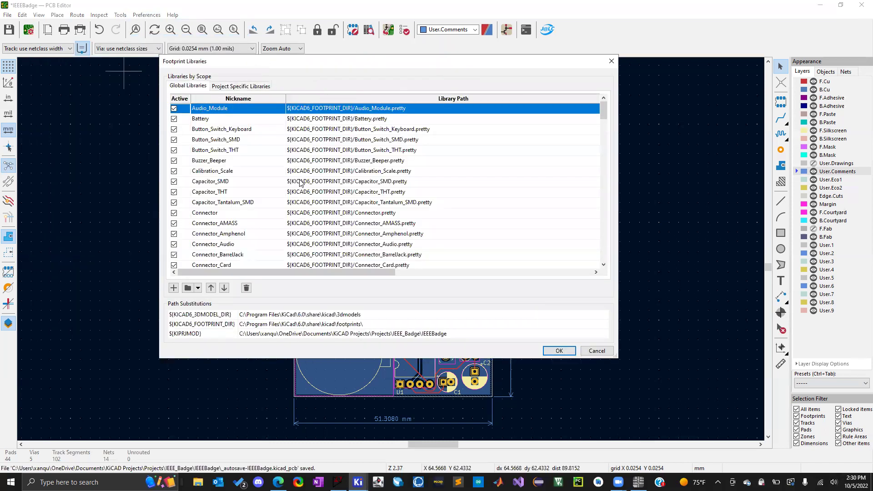
scroll(300, 182, down, 6)
scroll(300, 183, down, 20)
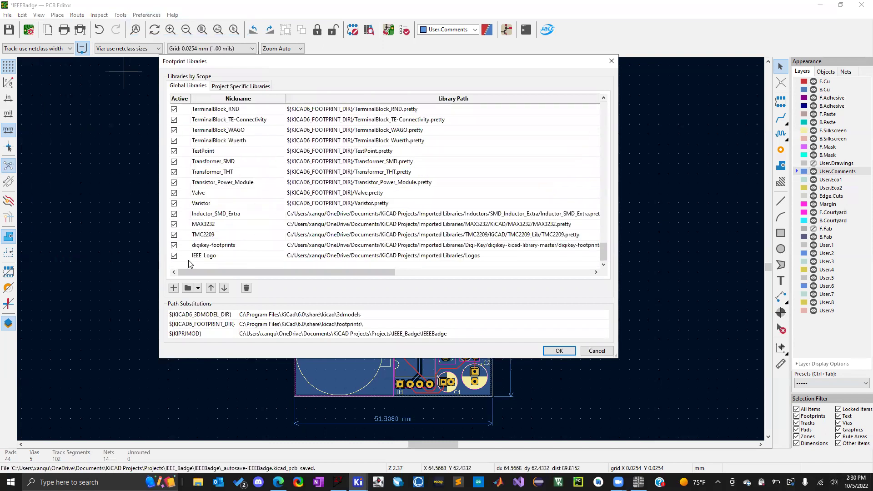
double_click(214, 257)
click(223, 260)
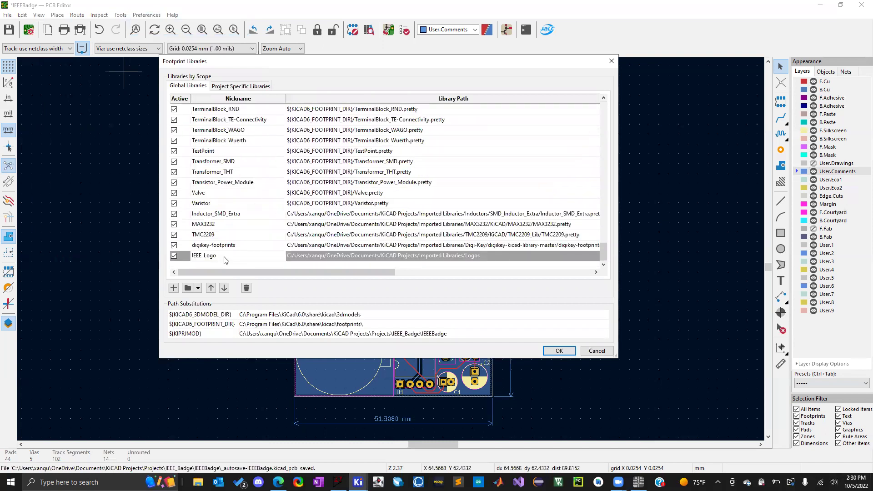
Add a global footprint library nicknamed IEEE_TESTLOGOSEXAMPLE with the Imported Libraries Logos folder as its path.
click(174, 288)
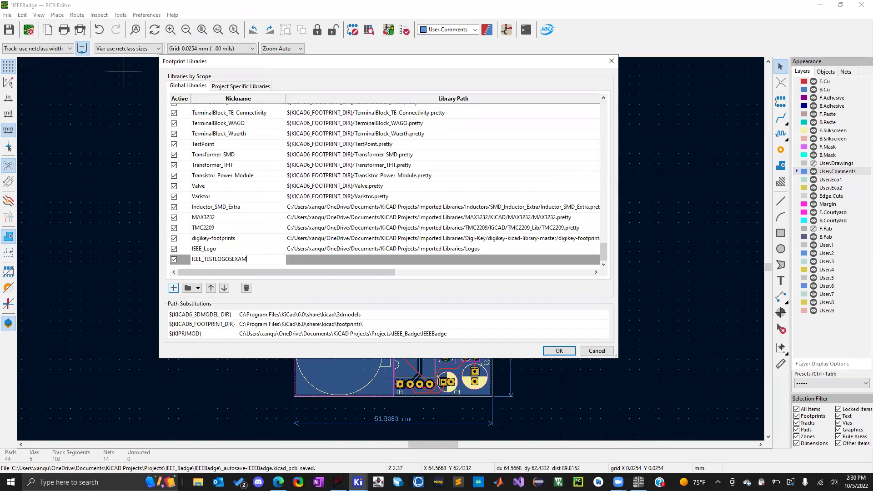
click(320, 263)
click(318, 261)
click(595, 260)
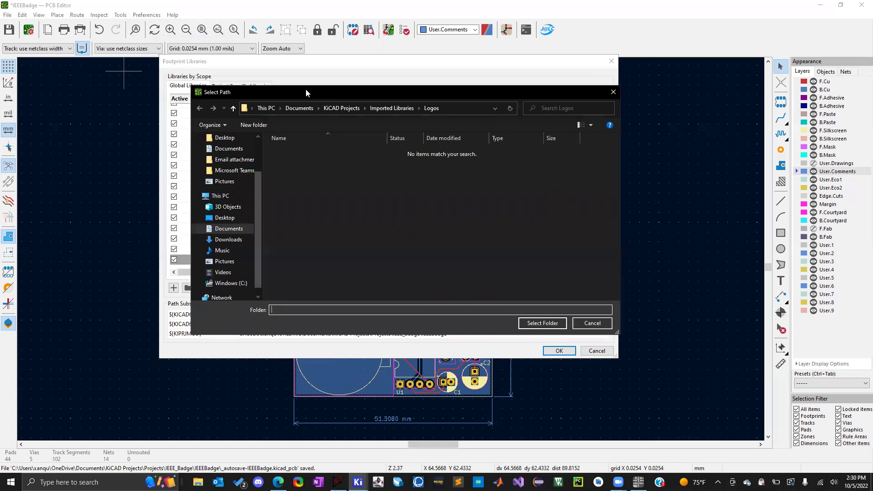
click(231, 110)
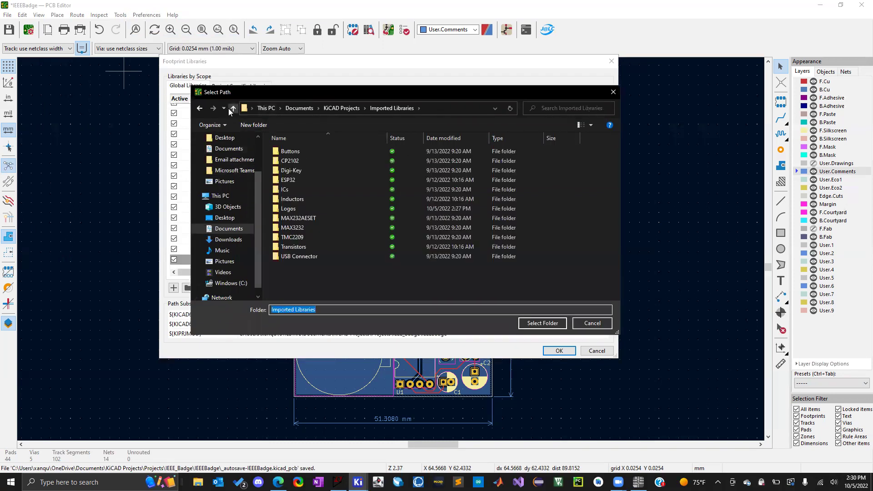
click(288, 209)
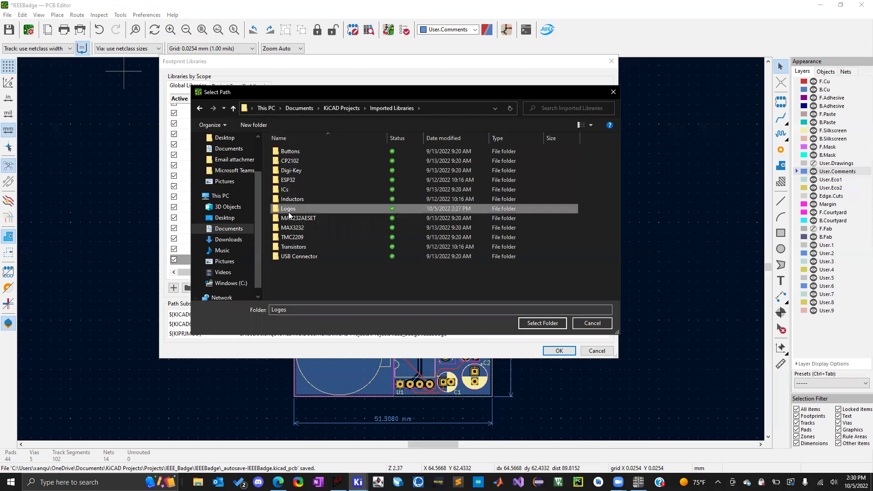
double_click(286, 209)
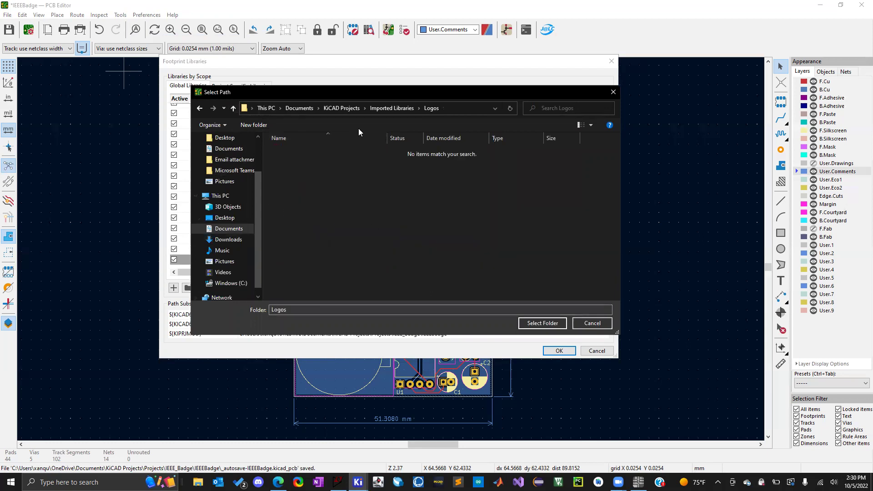
click(233, 108)
click(313, 208)
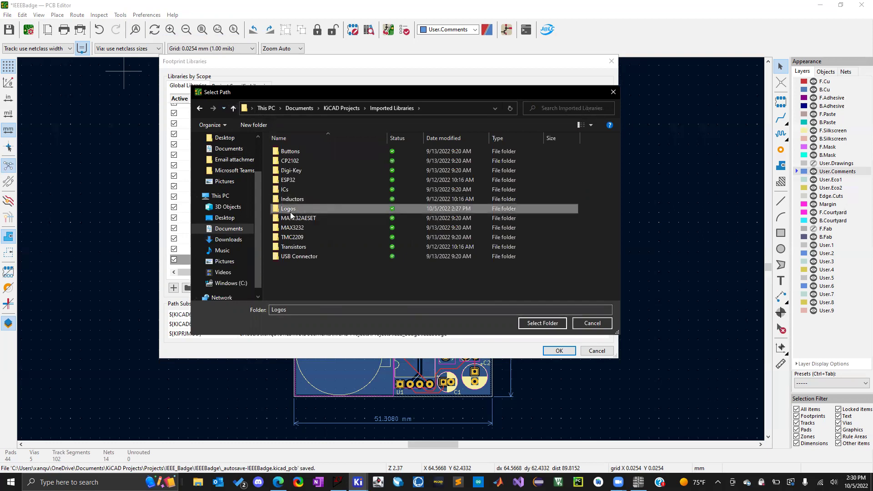
click(543, 323)
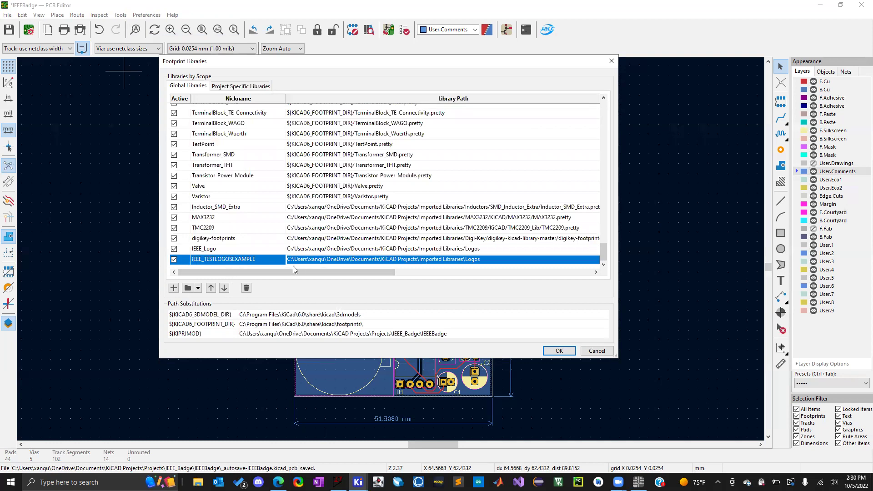
Remove the IEEE_TESTLOGOSEXAMPLE library from the global table and accept the footprint library settings.
click(246, 288)
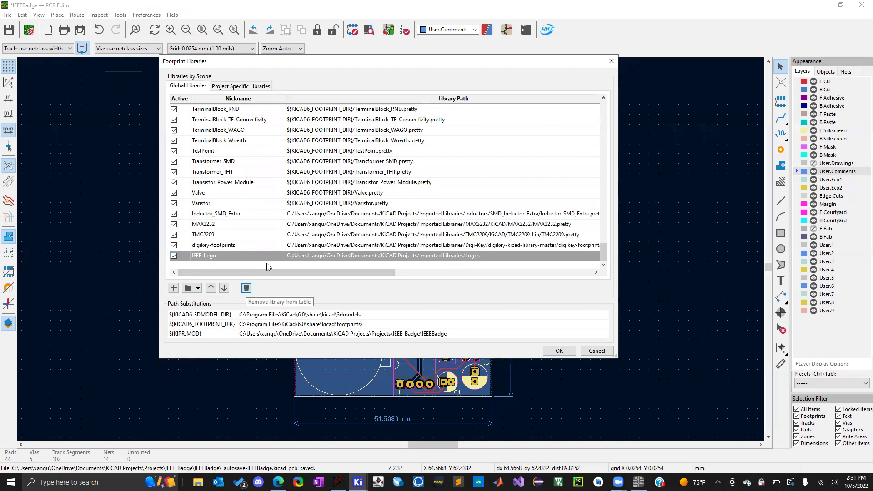
click(559, 351)
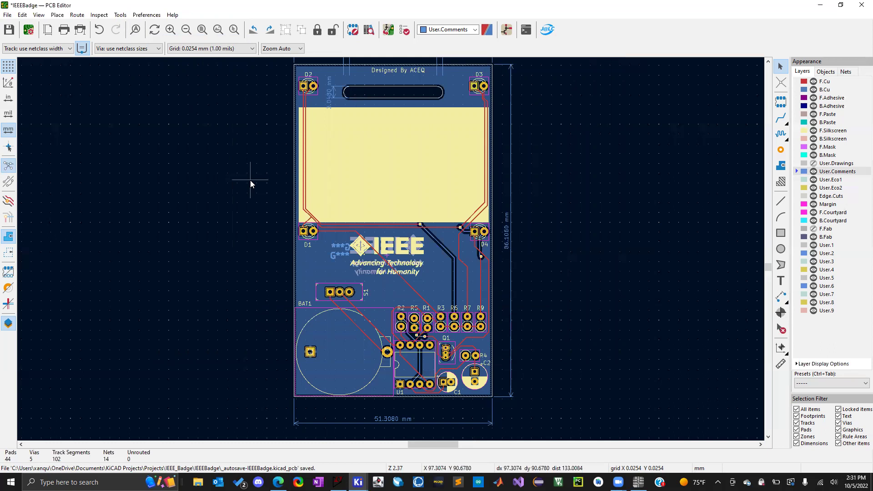
key(F4)
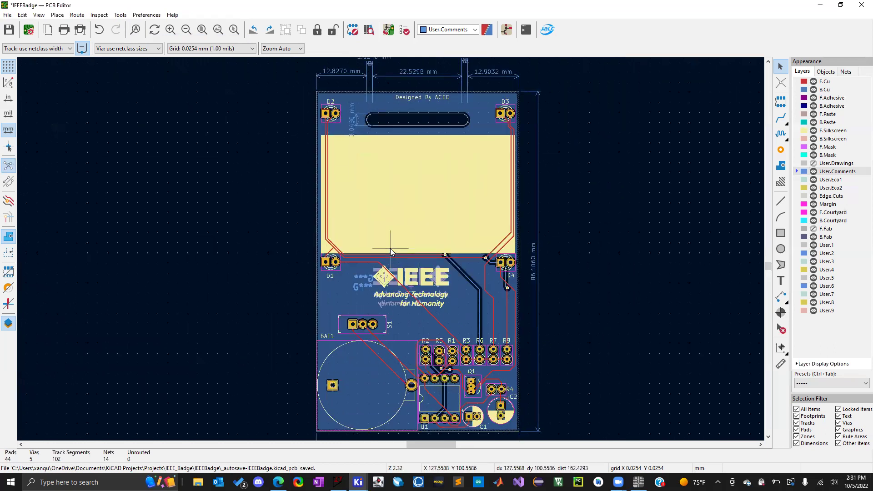
scroll(390, 248, down, 3)
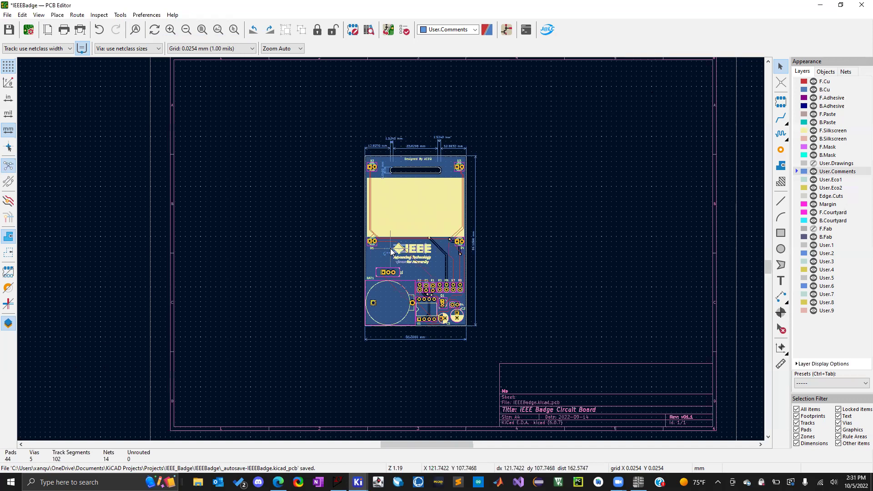
scroll(391, 252, up, 3)
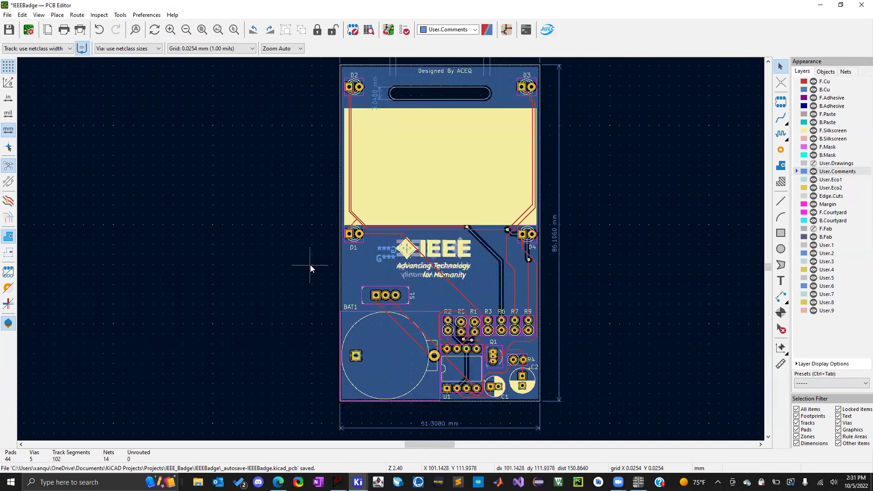
Try to place the IEEE_StudentBranch_78x43mm footprint from the IEEE_Logo library on the board.
key(a)
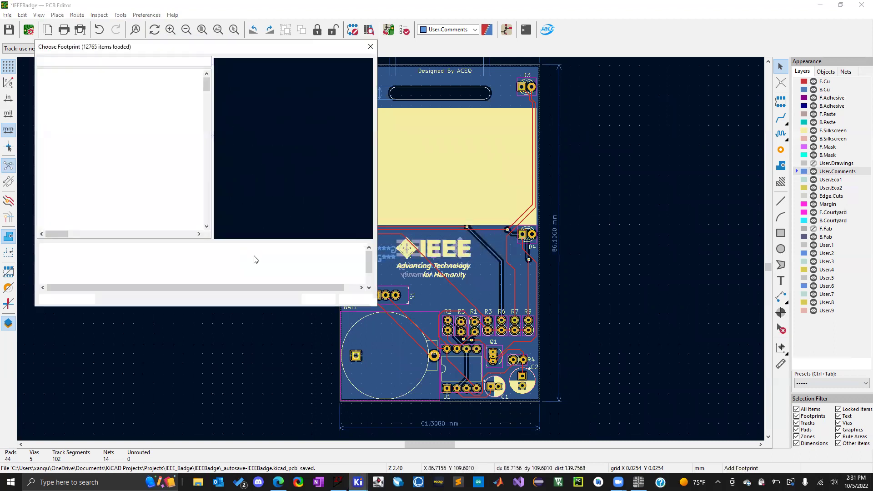
scroll(85, 157, down, 6)
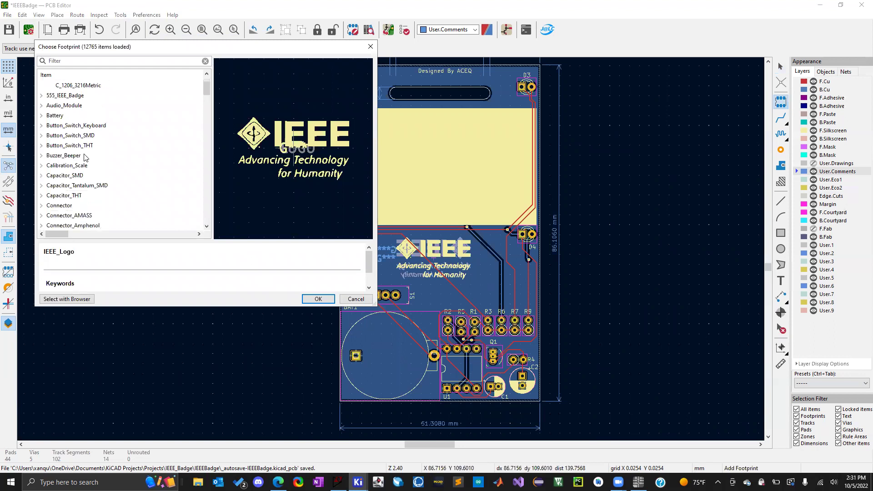
scroll(84, 158, down, 12)
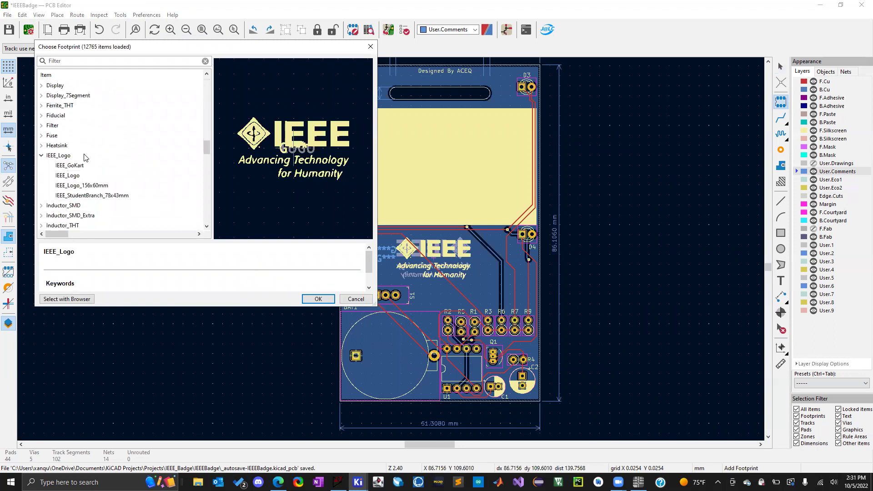
click(61, 128)
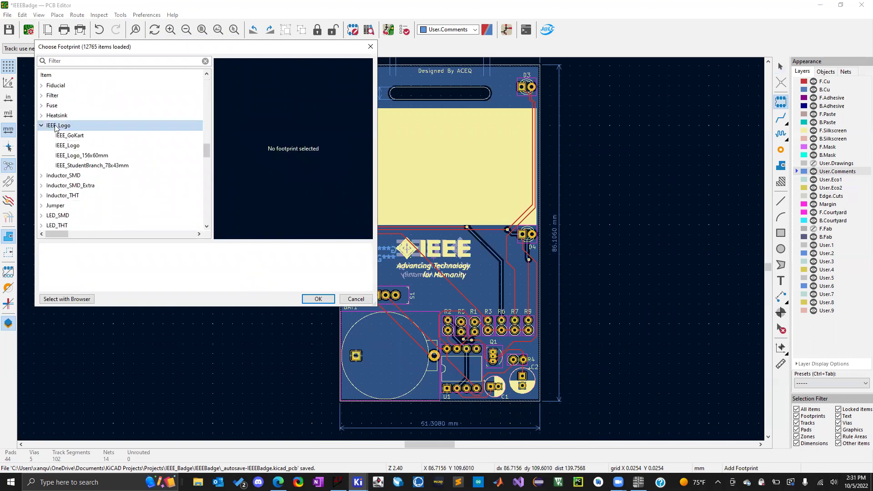
click(69, 136)
click(69, 146)
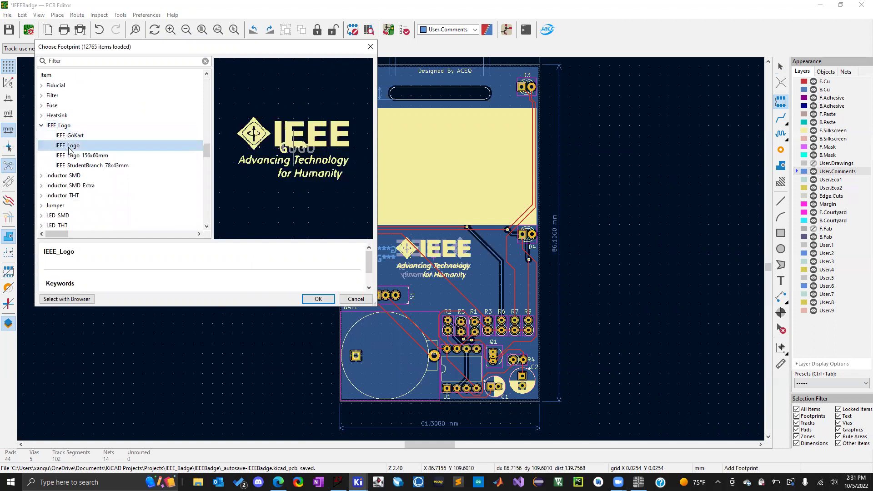
click(71, 156)
click(75, 166)
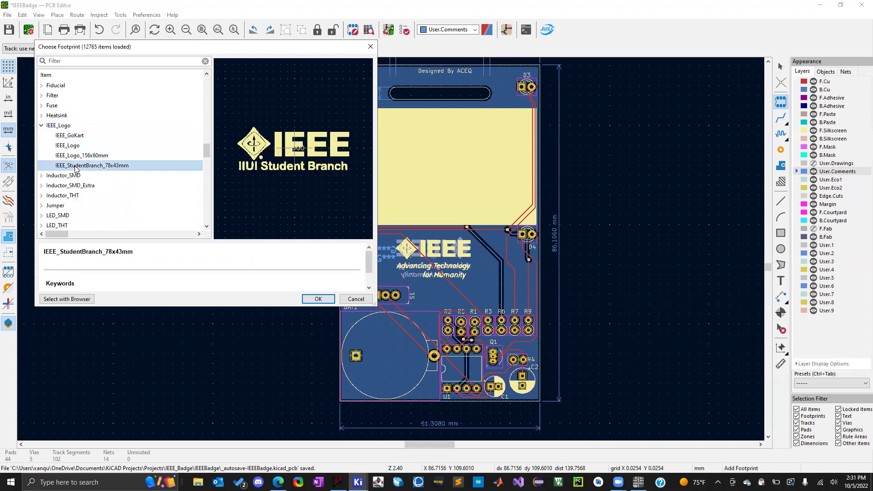
click(318, 298)
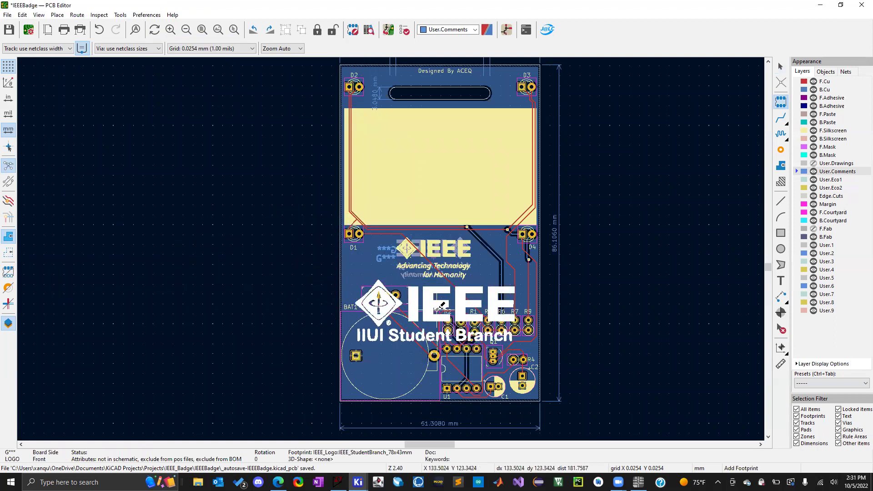
key(Escape)
key(Escape)
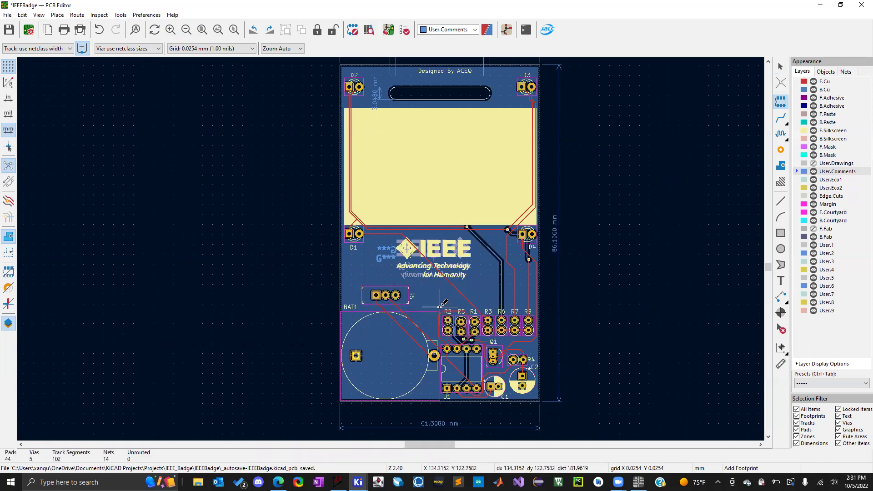
Make F.Silkscreen the active layer of the board.
click(475, 30)
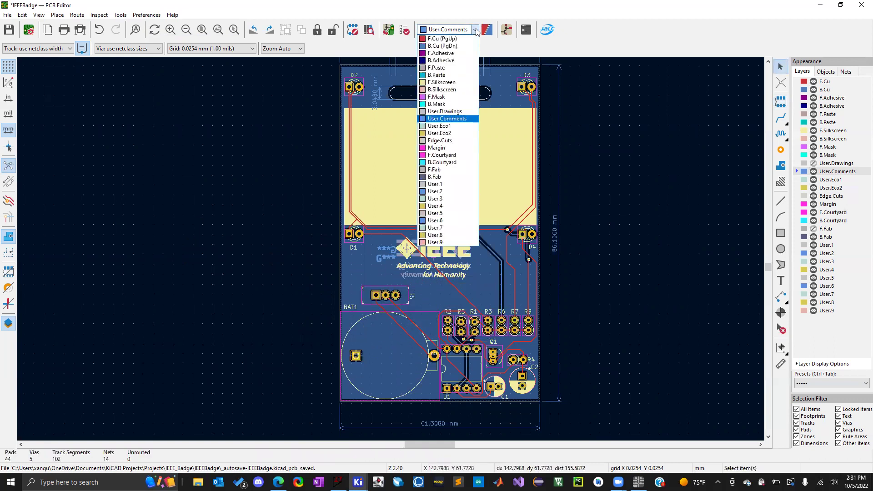
click(441, 82)
scroll(390, 248, up, 1)
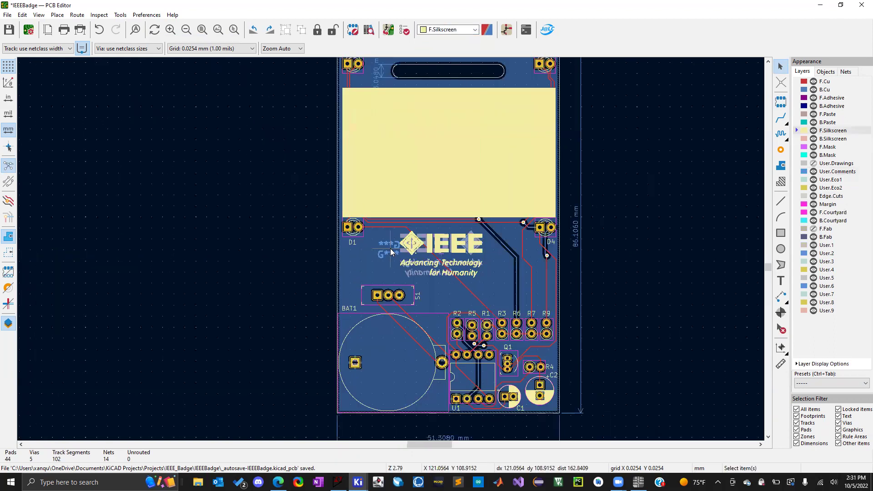
Compare the previews of the recently used IEEE logo footprints, including IEEE_Logo, IEEE_Logo_156x60mm and IEEE_GoKart, in the footprint chooser.
key(a)
click(286, 265)
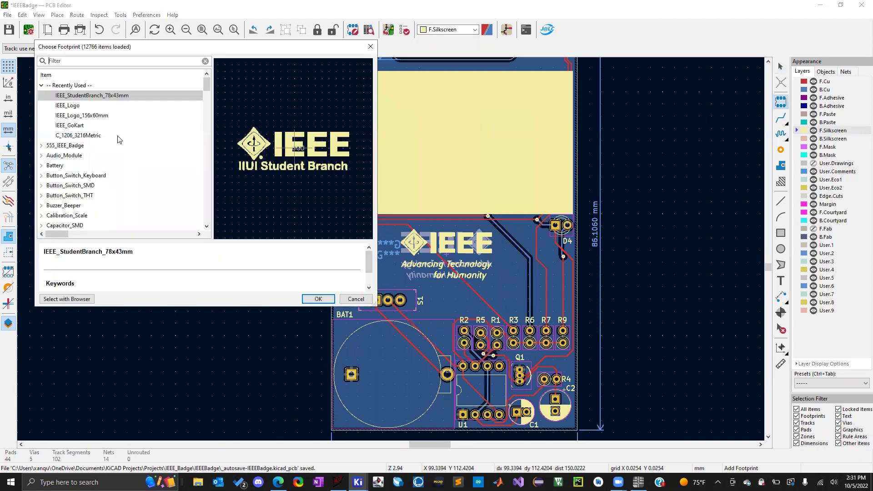
click(80, 115)
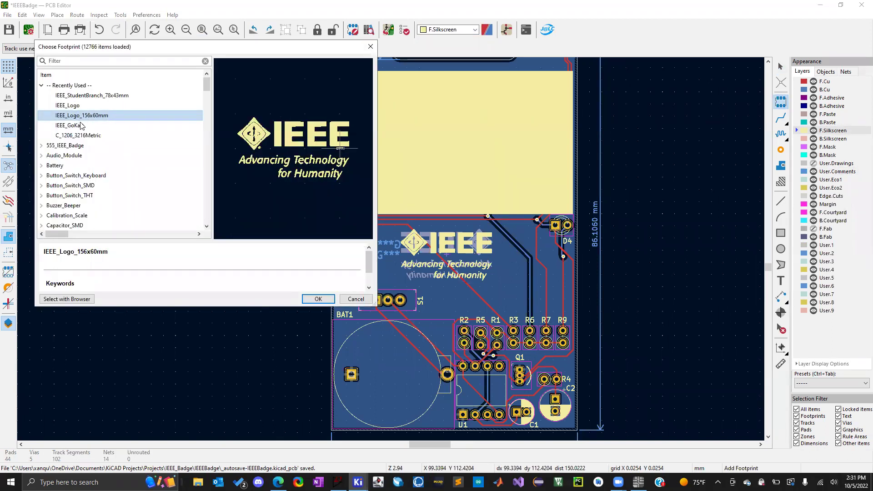
click(80, 125)
click(75, 106)
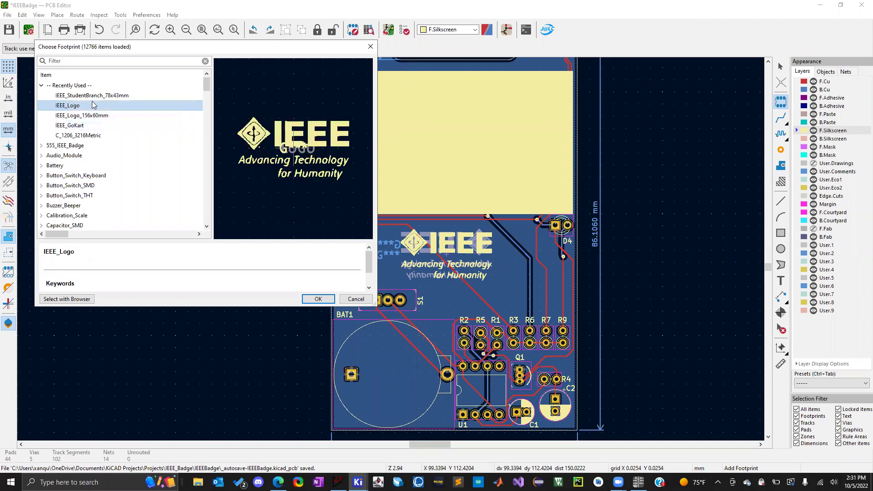
click(64, 96)
click(64, 106)
click(93, 127)
click(98, 117)
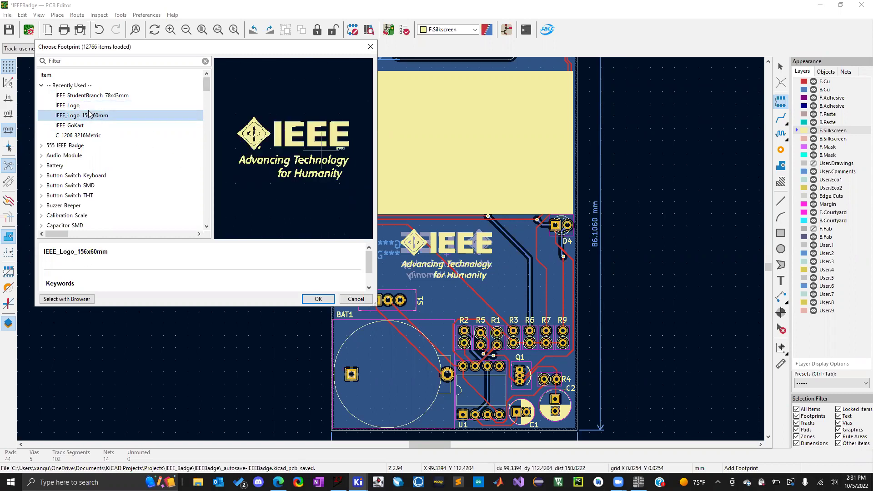
Place the IEEE_StudentBranch_78x43mm footprint on the board below the existing IEEE logo, over the S1 and resistor area.
double_click(98, 96)
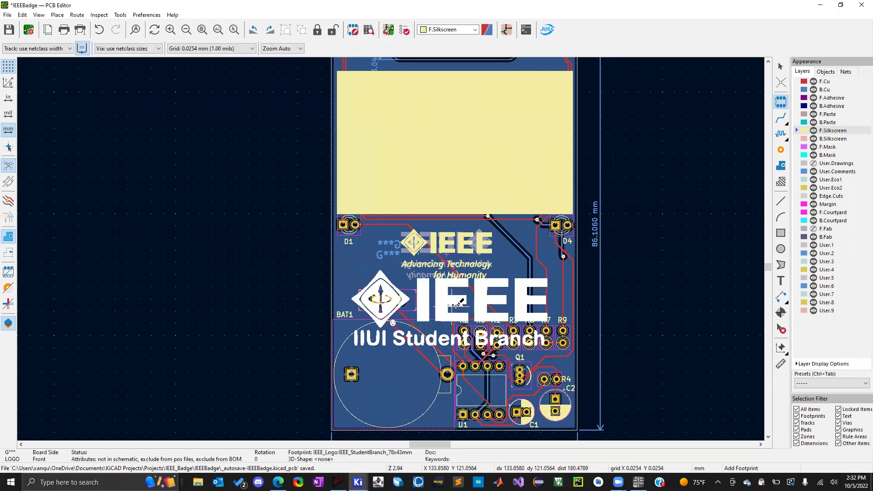
click(447, 315)
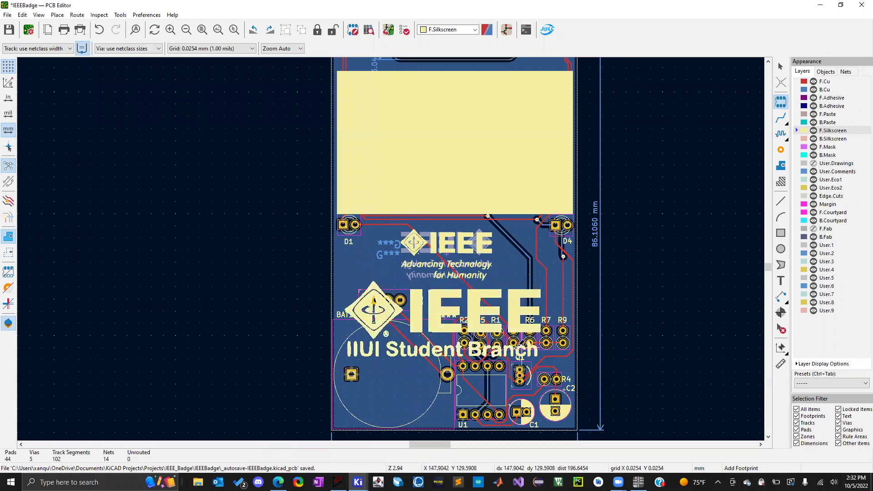
key(Escape)
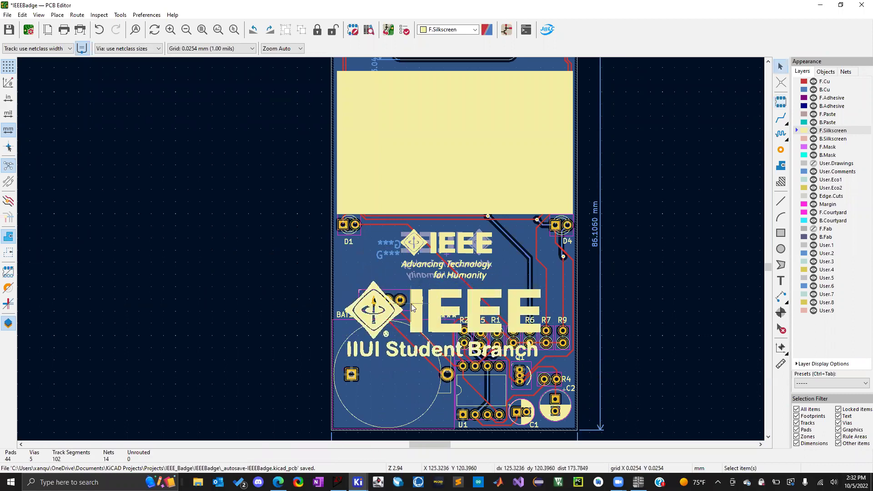
Delete the large IEEE Student Branch logo footprint overlapping S1 and the resistors.
click(446, 319)
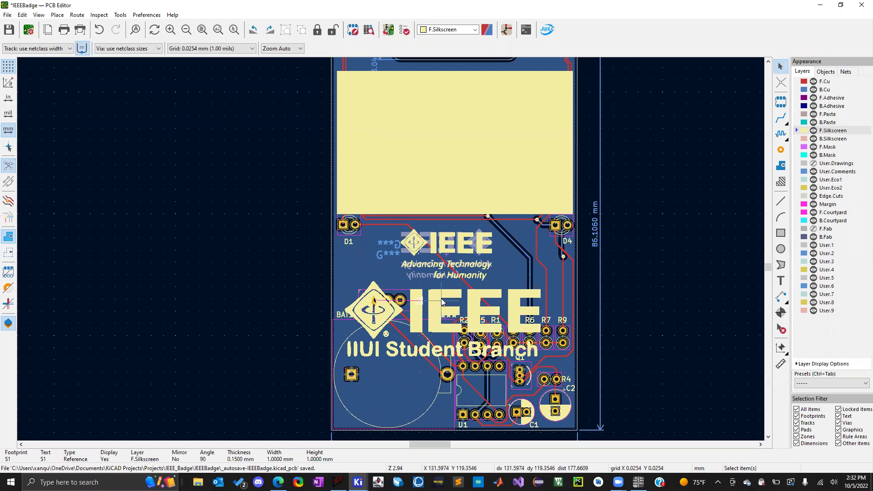
click(440, 301)
key(Delete)
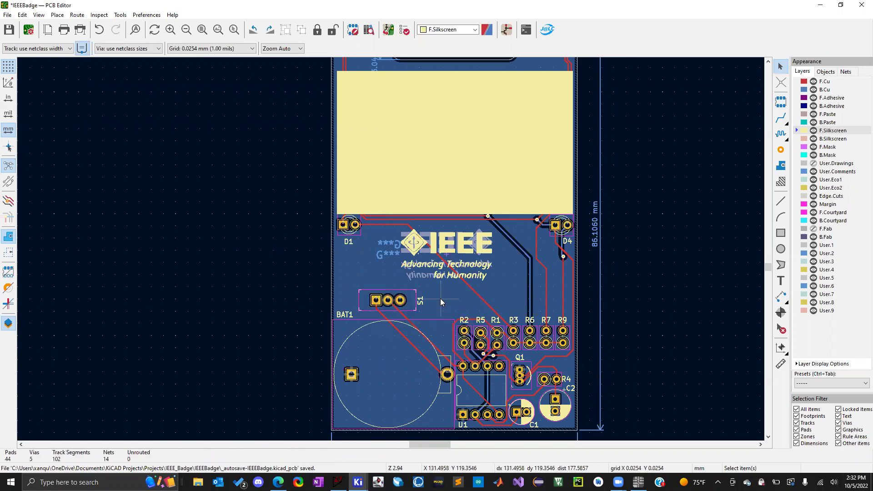
scroll(458, 312, down, 1)
scroll(390, 248, up, 3)
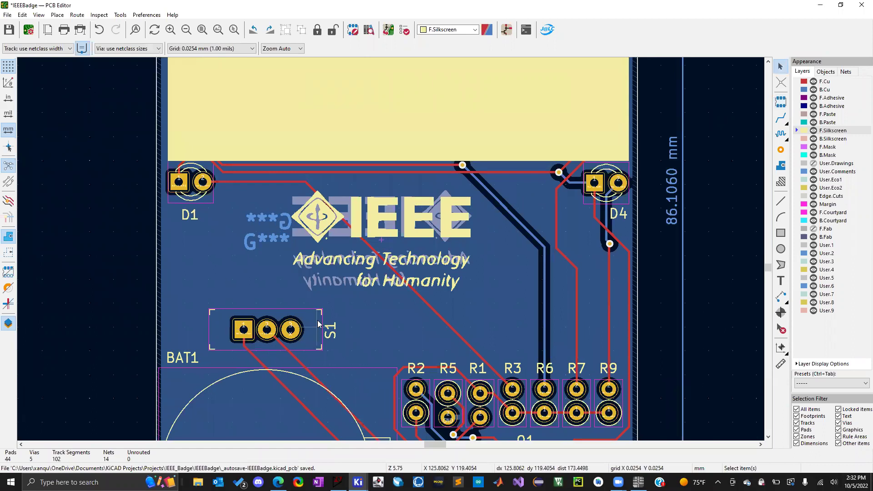
scroll(247, 340, down, 1)
scroll(406, 344, up, 3)
click(406, 344)
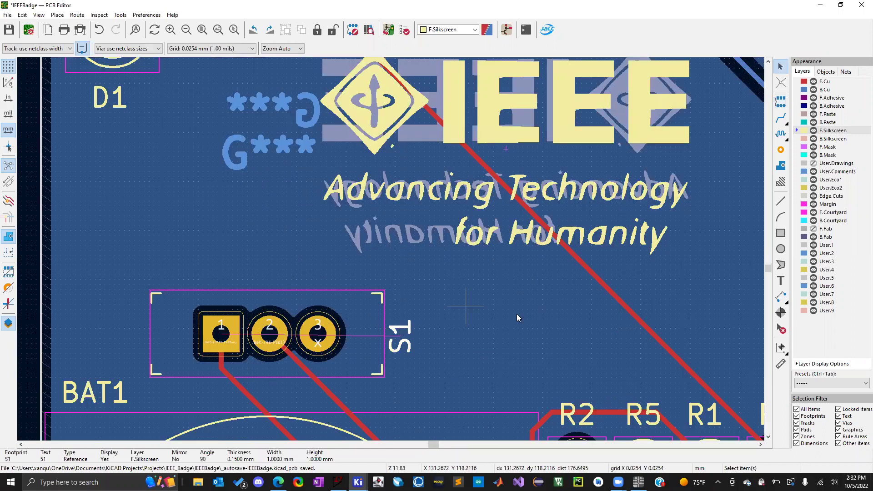
scroll(390, 248, down, 2)
scroll(390, 248, down, 1)
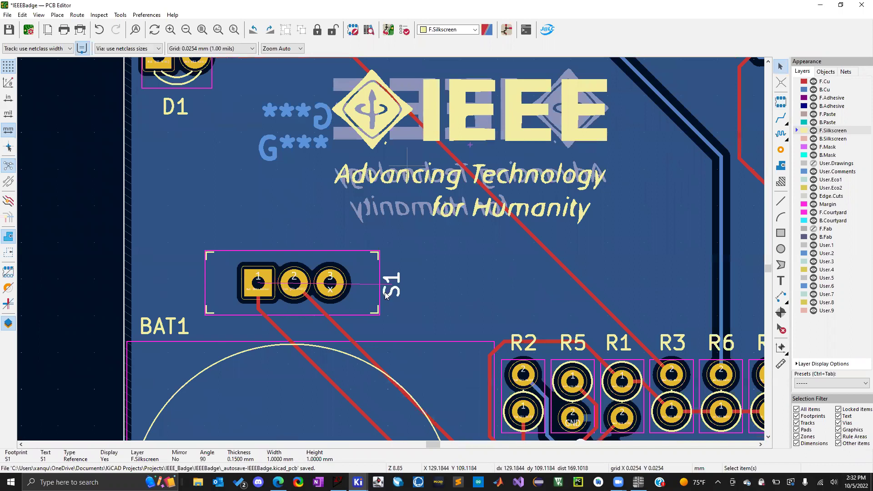
scroll(390, 248, down, 2)
Check the board-side options in the properties of the front IEEE_Logo footprint, leaving the settings as they are.
click(391, 250)
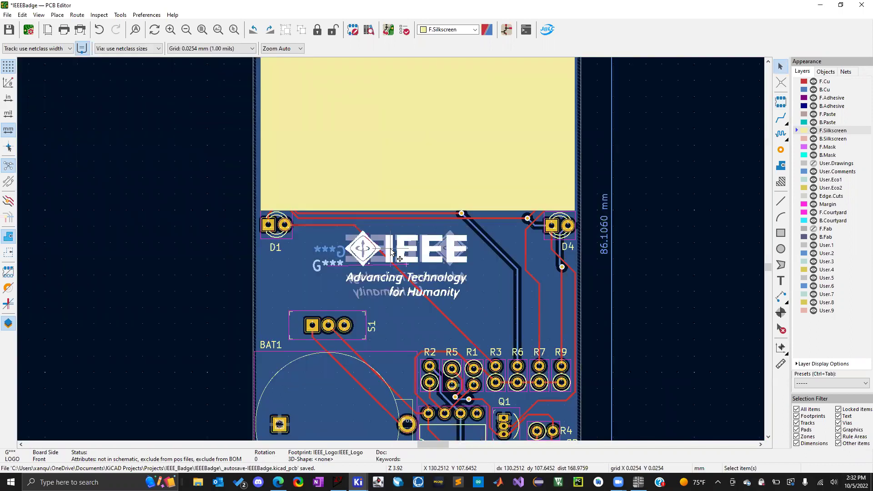
double_click(331, 256)
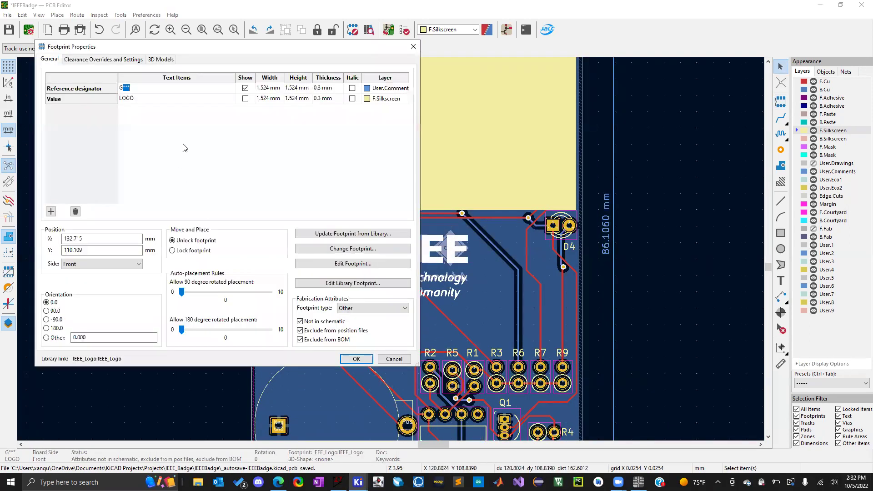
click(385, 361)
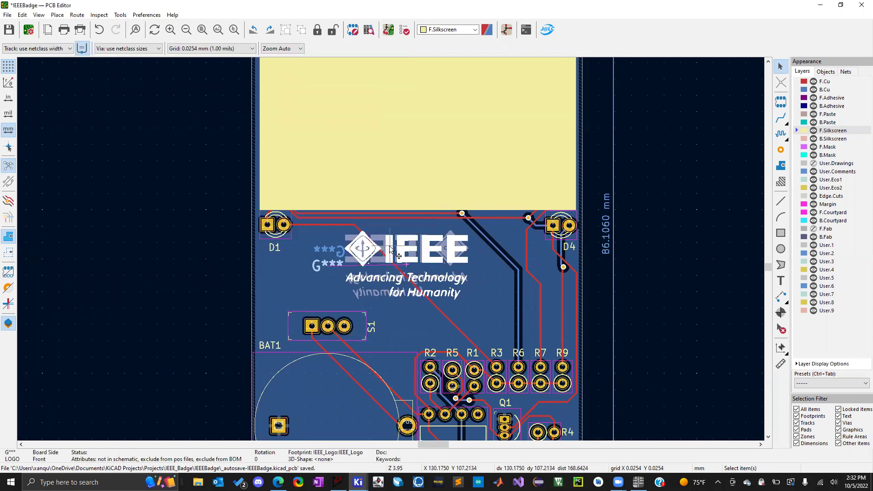
double_click(390, 249)
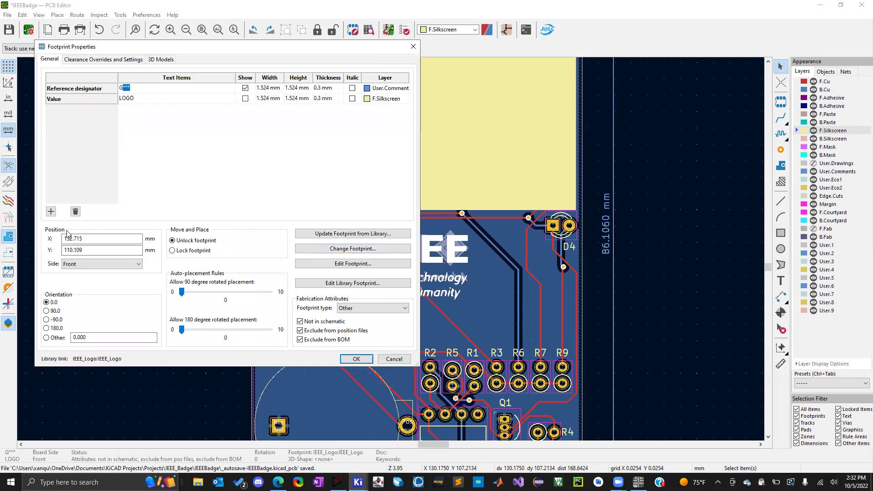
click(138, 265)
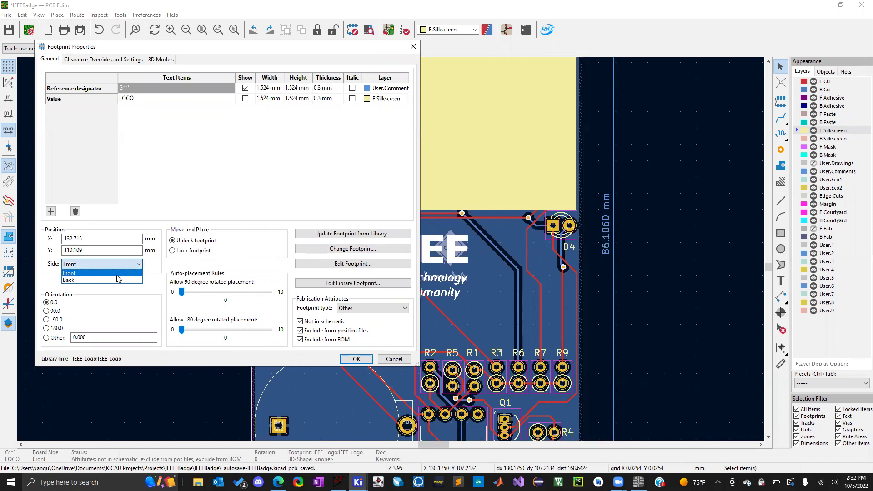
click(405, 362)
click(405, 362)
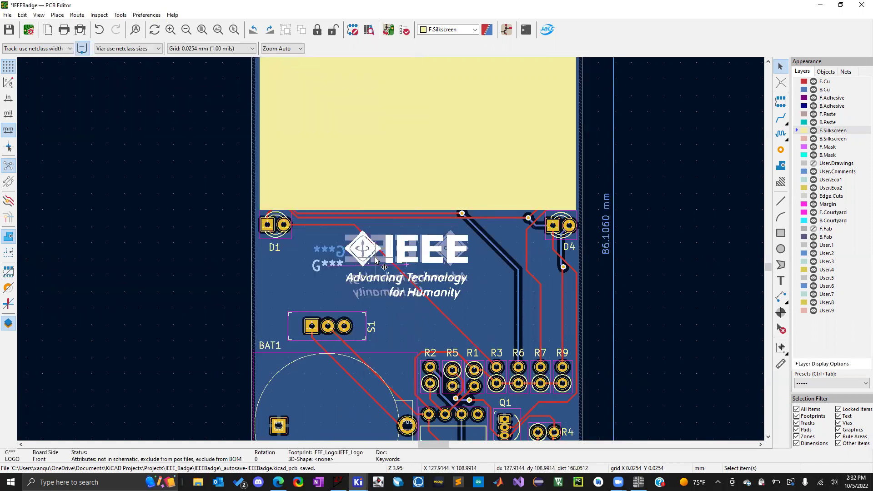
Flip the front IEEE logo footprint to the back side of the board and undo the flip.
scroll(375, 260, up, 3)
scroll(325, 209, up, 1)
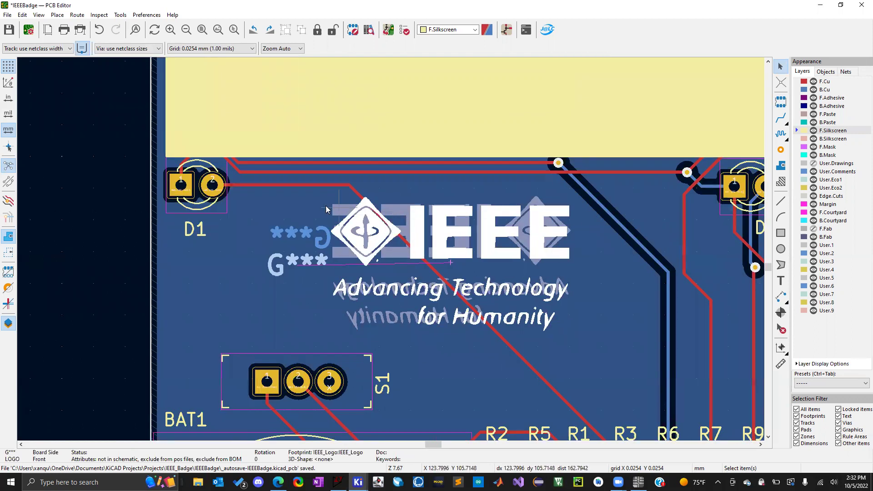
key(f)
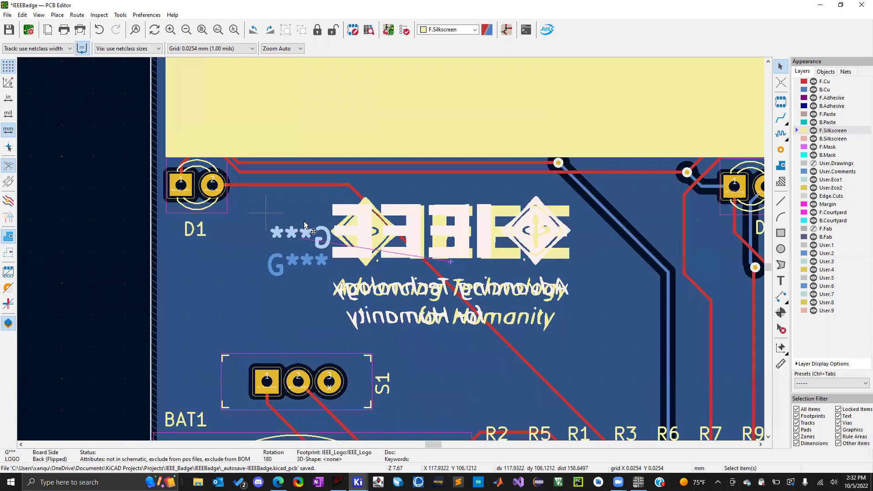
key(ctrl+z)
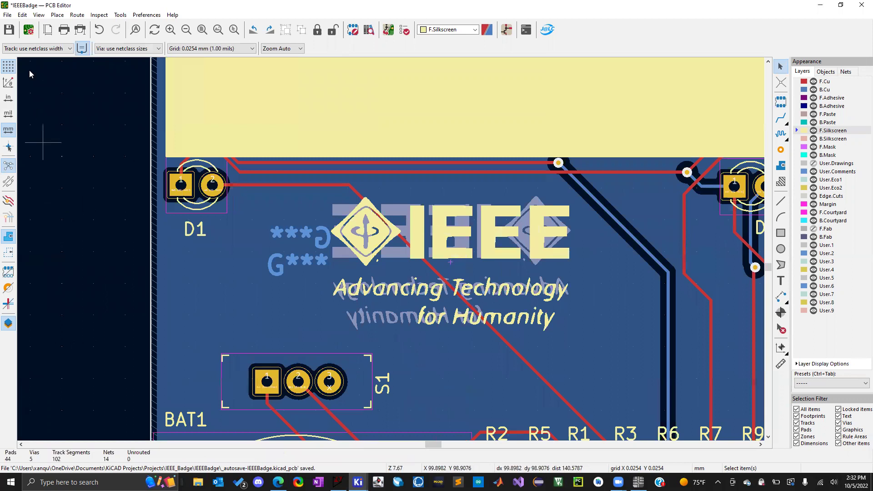
Inspect the IEEE logos on the front and back of the board in the 3D viewer.
click(37, 15)
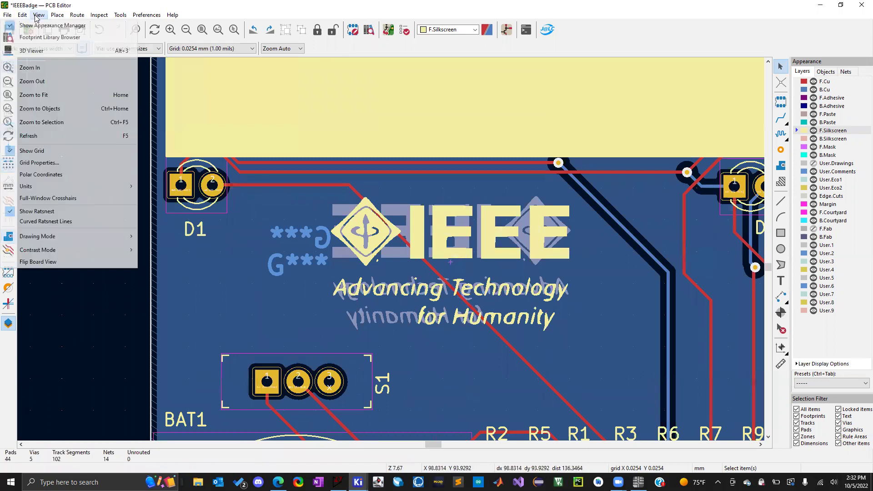
click(50, 51)
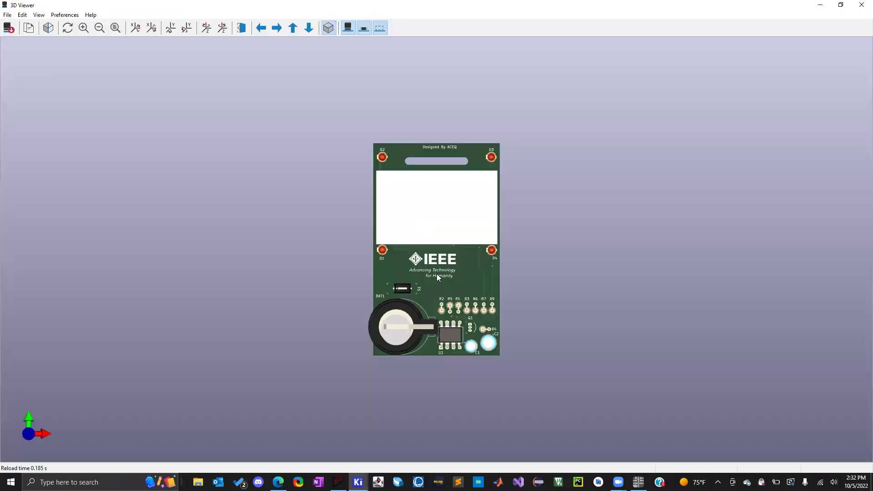
scroll(436, 273, up, 5)
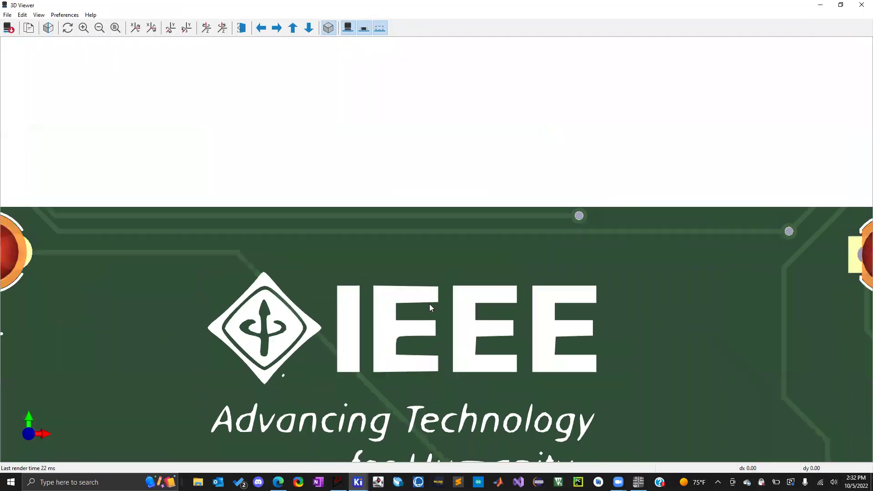
scroll(429, 304, down, 5)
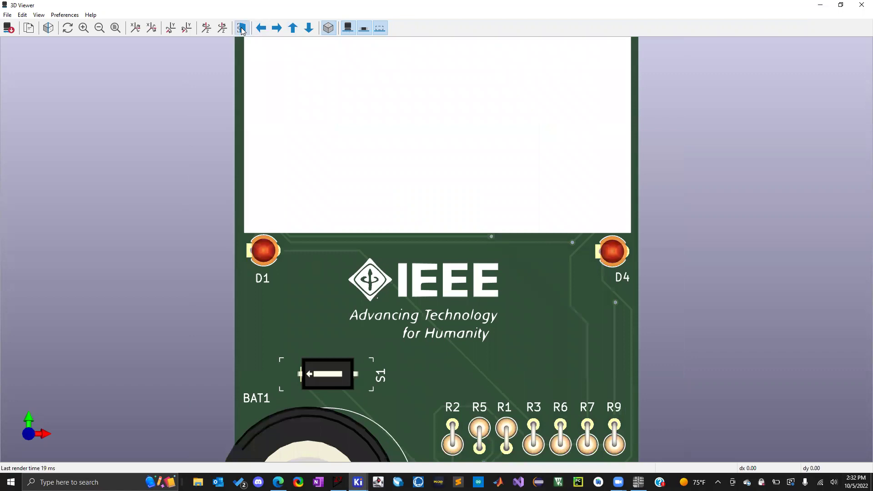
click(242, 28)
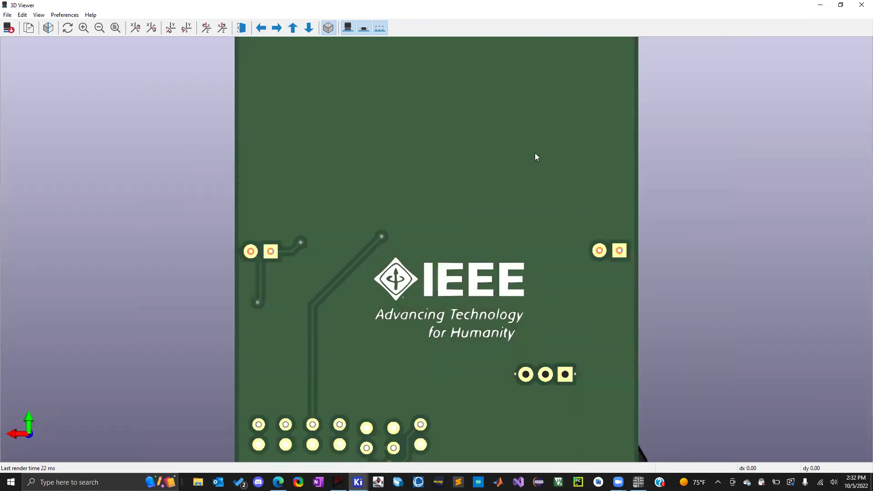
click(860, 7)
scroll(499, 261, down, 1)
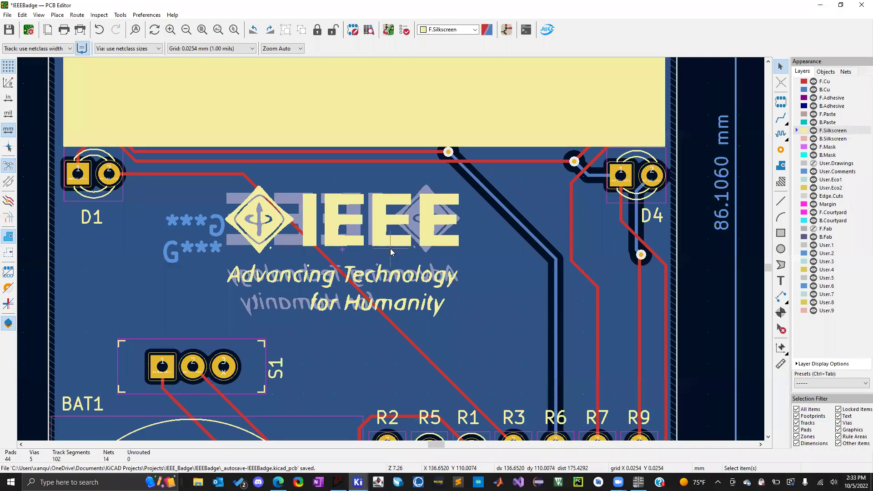
scroll(390, 248, down, 3)
scroll(390, 248, down, 1)
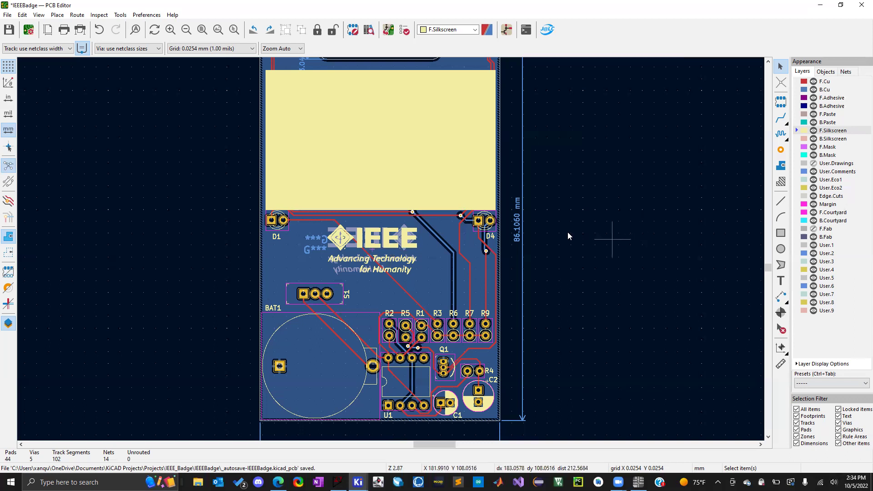
scroll(523, 236, down, 3)
scroll(390, 248, up, 2)
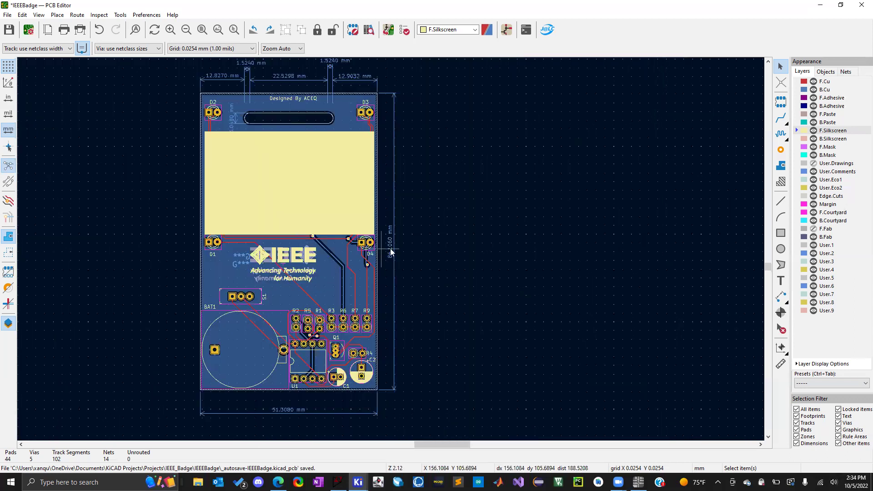
scroll(395, 250, down, 3)
scroll(396, 250, up, 4)
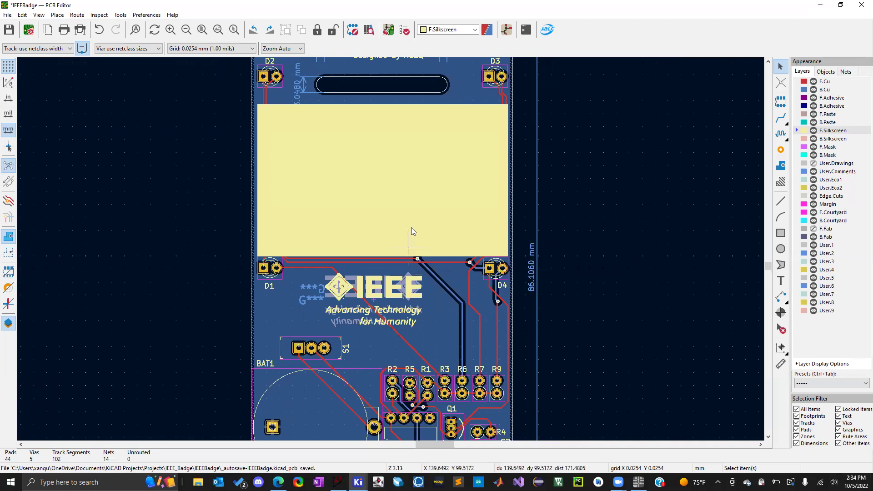
scroll(390, 248, down, 2)
scroll(390, 248, down, 2)
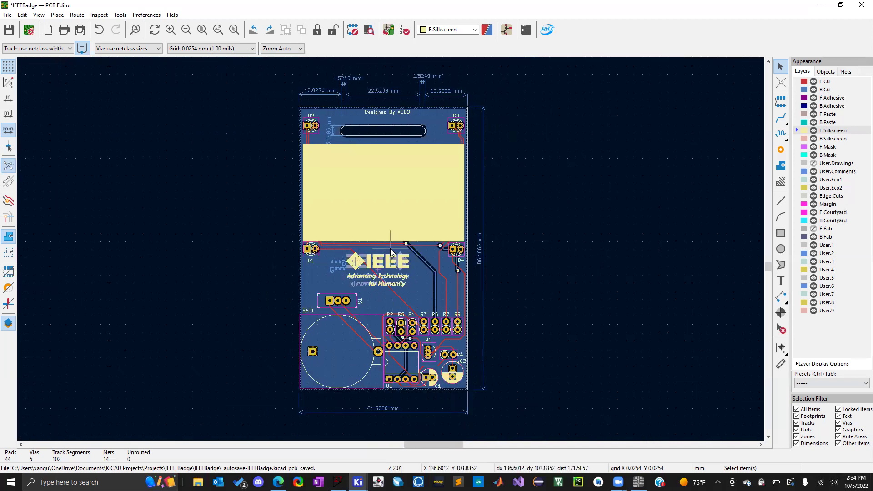
scroll(390, 252, up, 1)
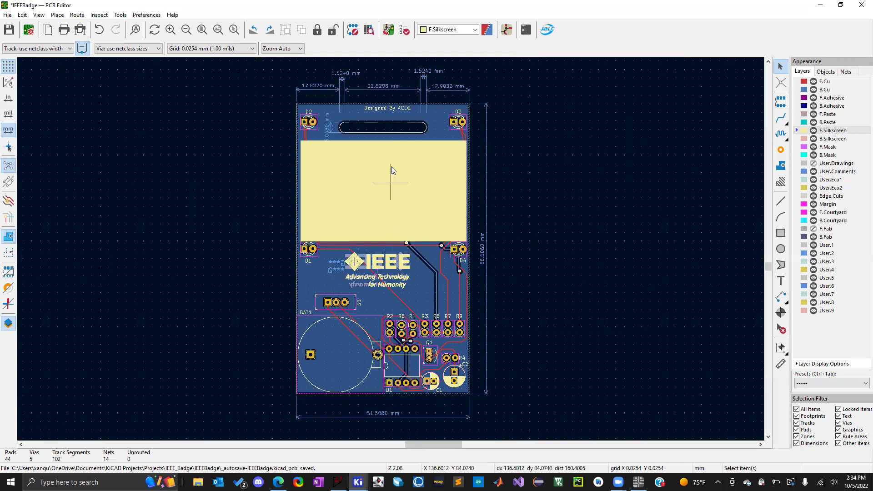
Select the upper edge, left arc and lower edge of the lanyard slot outline near the board's top.
scroll(390, 252, down, 1)
scroll(390, 252, up, 3)
scroll(391, 250, down, 1)
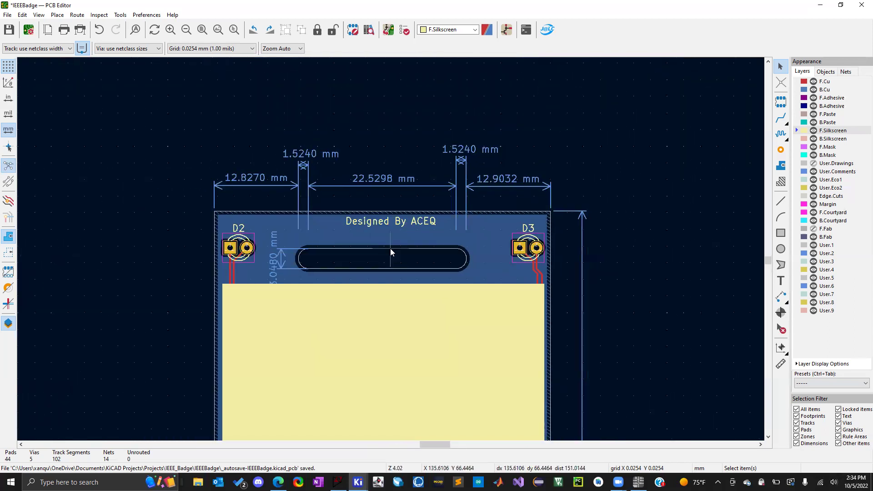
scroll(391, 250, up, 4)
click(254, 249)
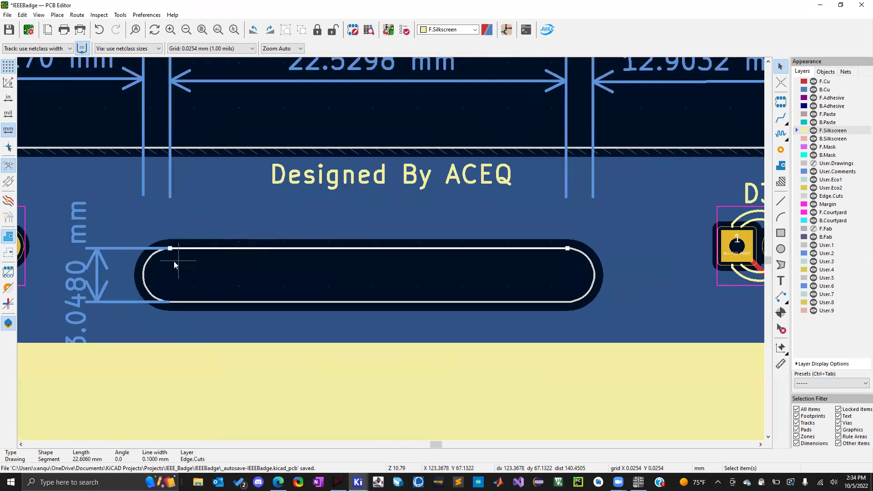
shift+click(146, 270)
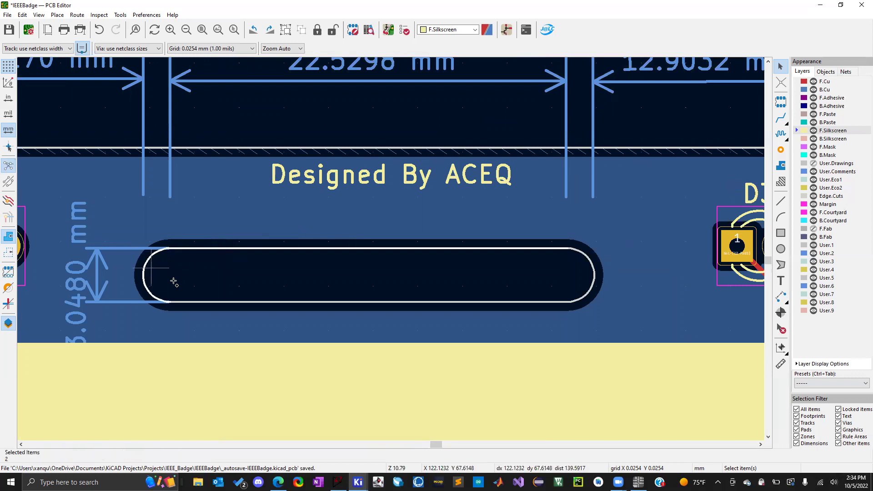
shift+click(207, 302)
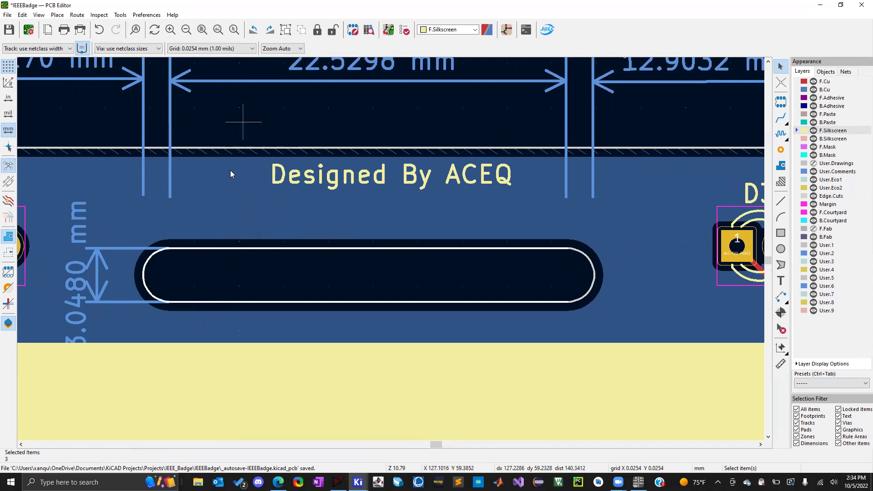
Measure the vertical distance from the board's top edge to the slot's upper edge.
click(780, 364)
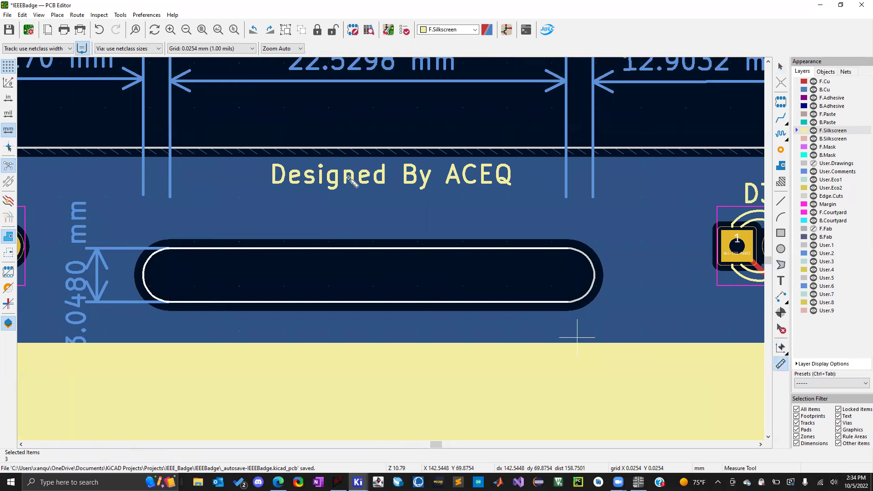
click(251, 148)
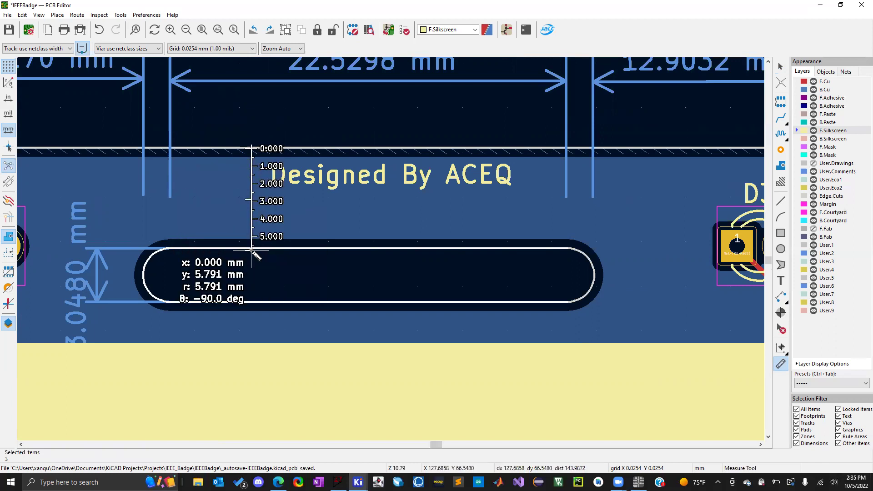
key(Escape)
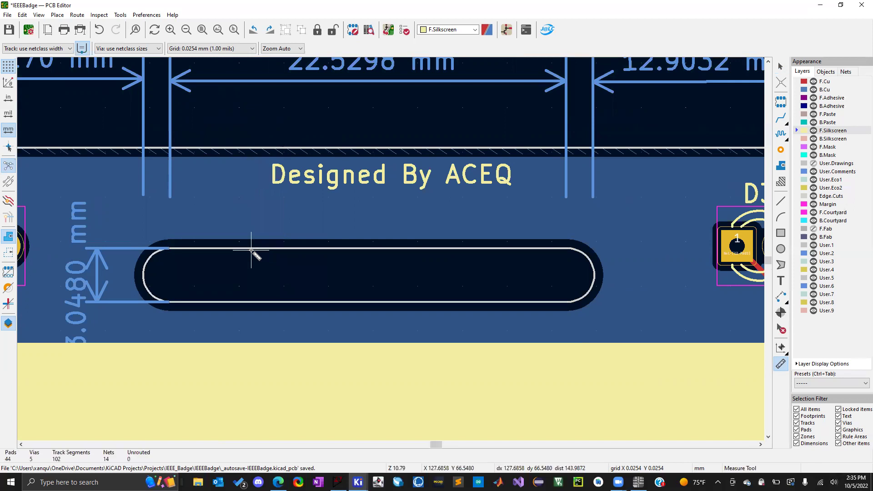
View the front of the whole badge board in the 3D viewer and return to the layout.
click(36, 17)
click(32, 50)
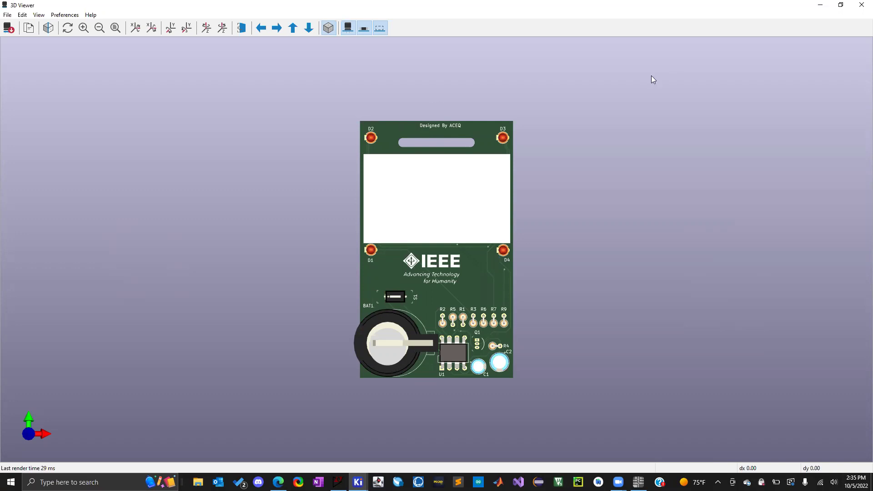
click(860, 5)
scroll(389, 249, down, 5)
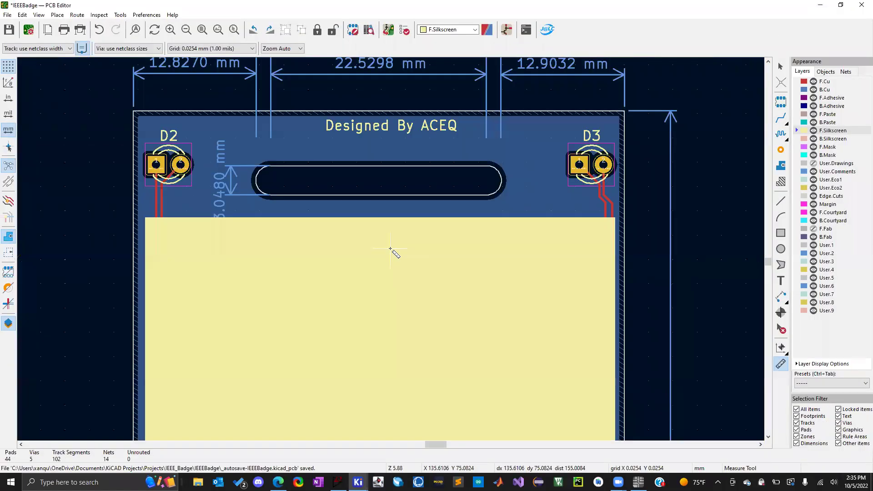
scroll(390, 249, down, 3)
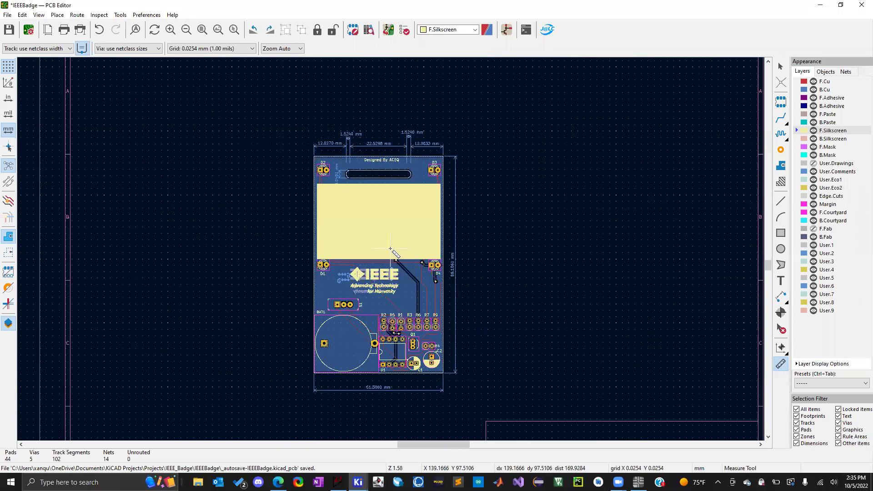
scroll(392, 231, up, 2)
scroll(392, 231, down, 1)
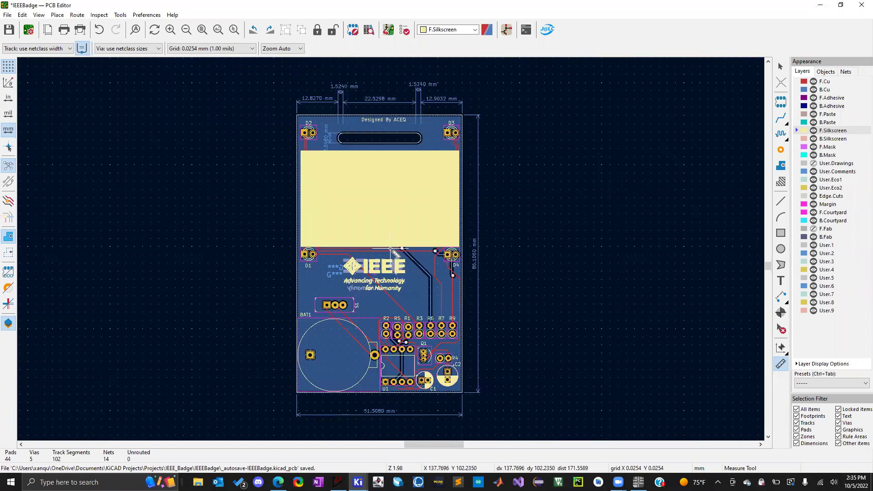
scroll(390, 249, up, 1)
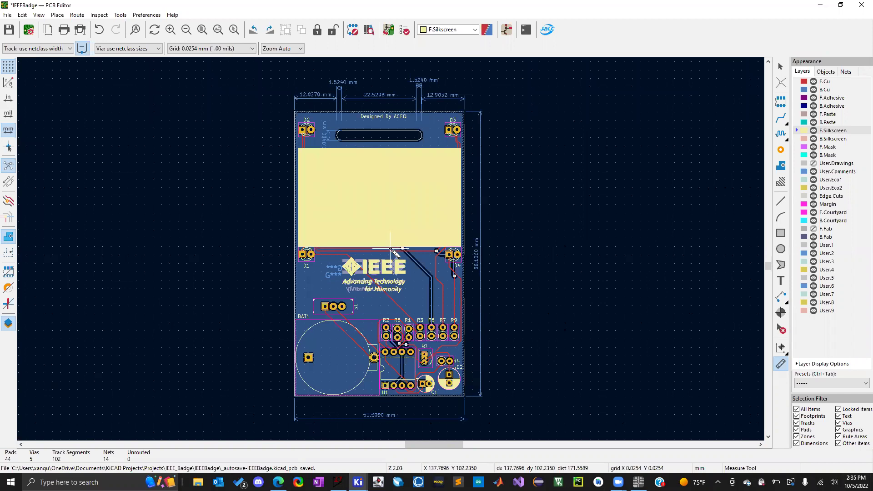
scroll(390, 249, down, 1)
scroll(390, 252, up, 2)
scroll(392, 254, down, 2)
scroll(396, 267, up, 2)
scroll(395, 267, down, 1)
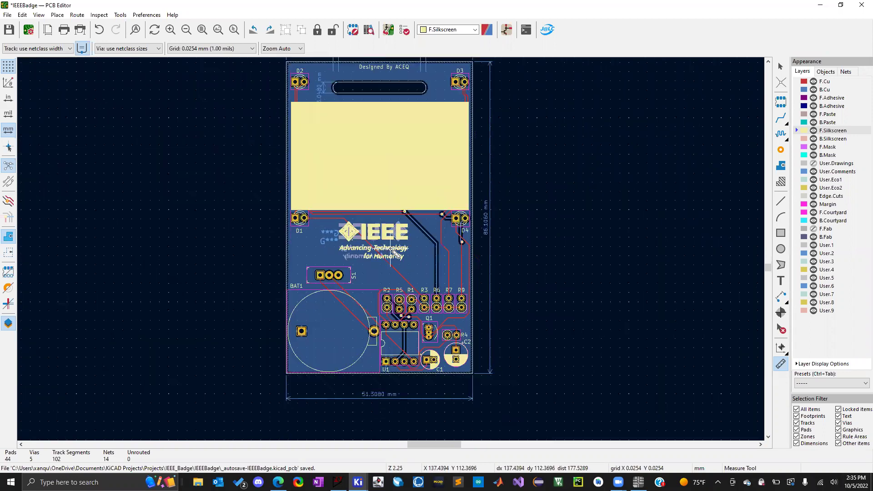
Examine the slot near the board's upper edge, including its rounded end and the dimensions above it.
scroll(391, 250, up, 2)
scroll(380, 121, down, 1)
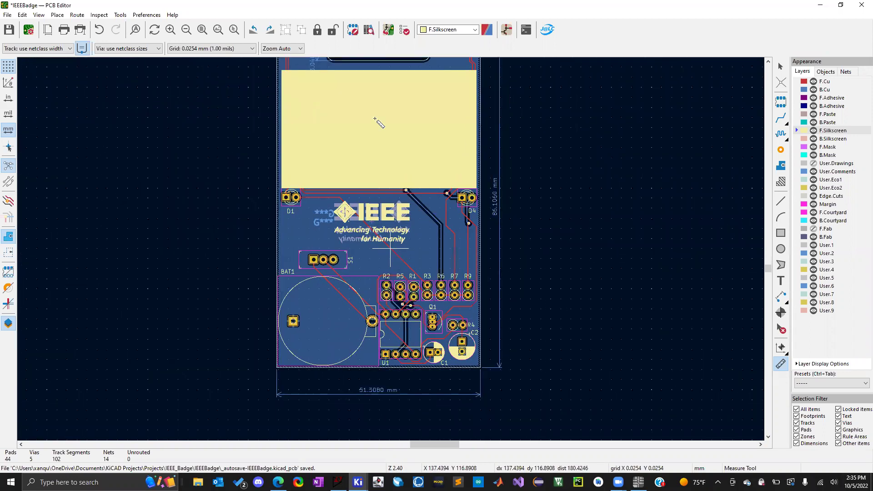
scroll(390, 249, down, 1)
scroll(390, 250, up, 2)
scroll(393, 247, up, 2)
scroll(400, 241, up, 3)
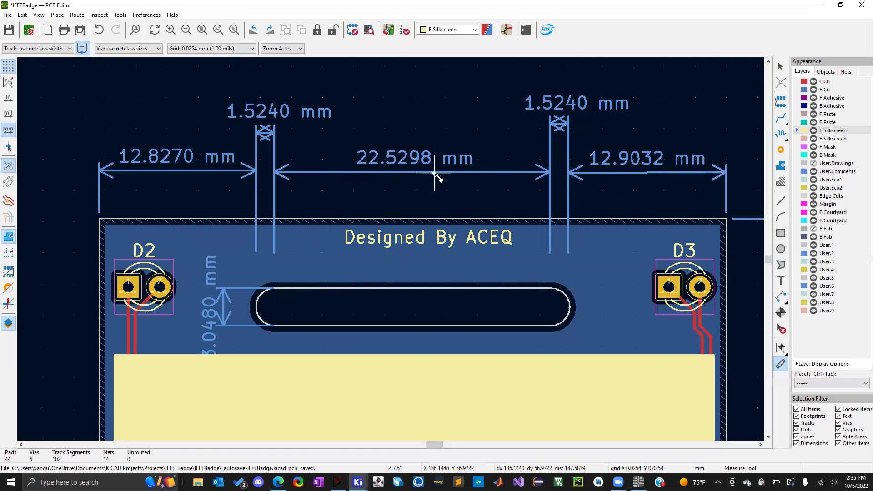
key(Escape)
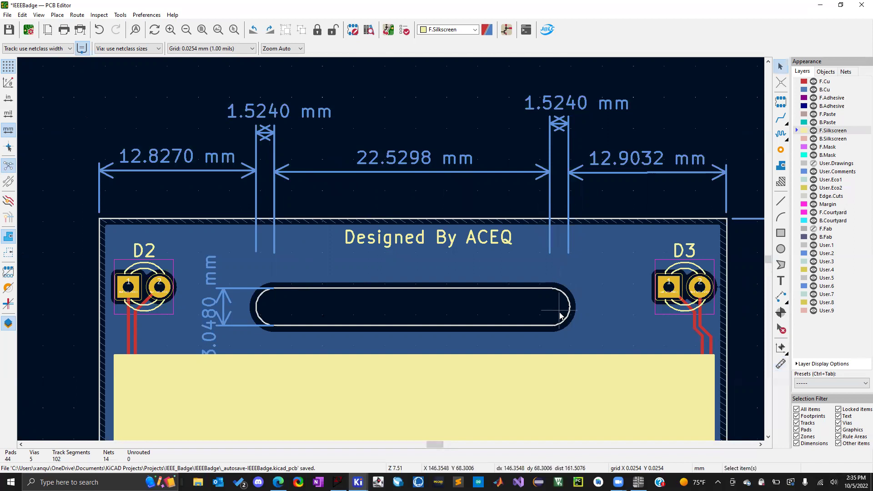
click(567, 305)
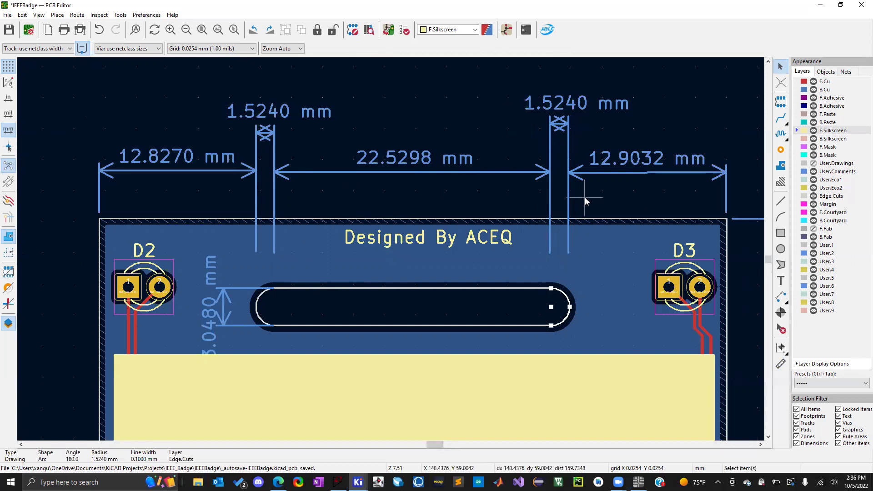
click(640, 171)
click(710, 103)
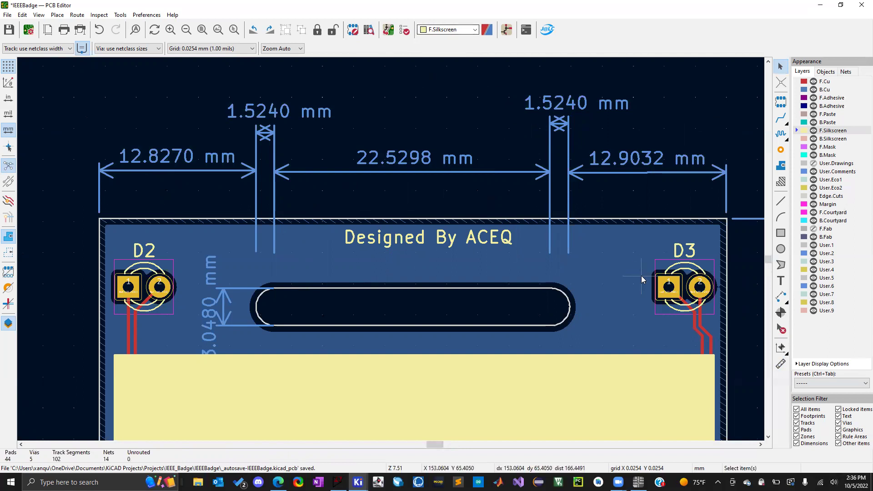
Add the text "I MADE THIS BOARD!" on F.Silkscreen and place it between "Designed By ACEQ" and the slot.
click(780, 281)
click(314, 301)
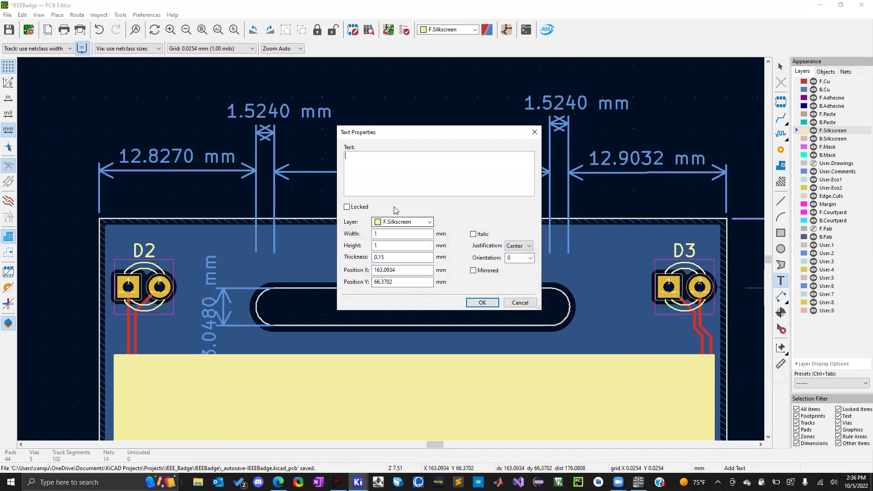
text(E)
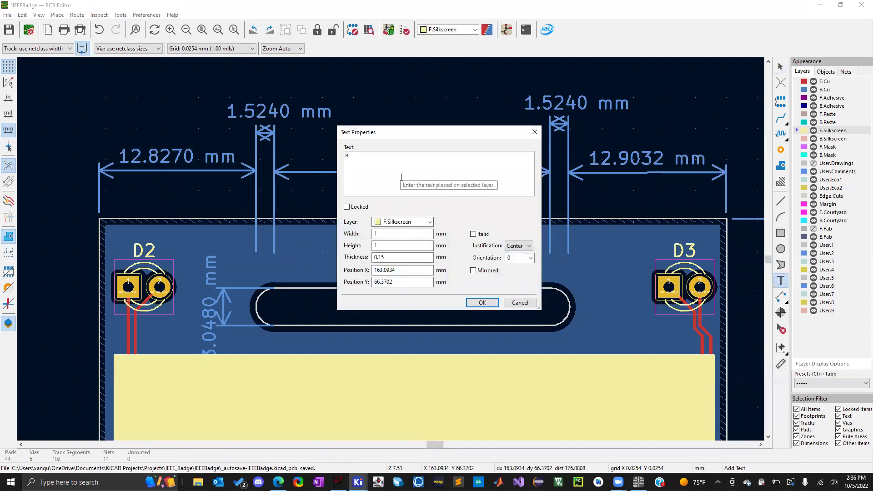
key(BackSpace)
text(I MADE THIS BOARD!)
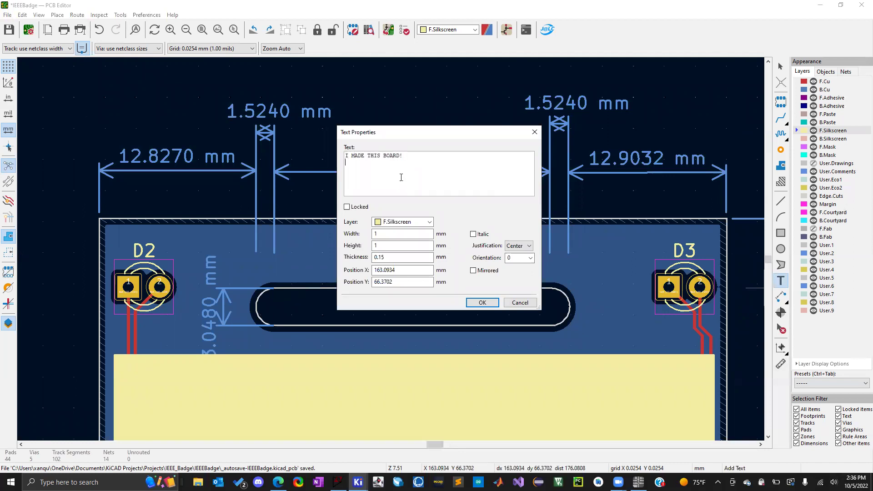
key(Return)
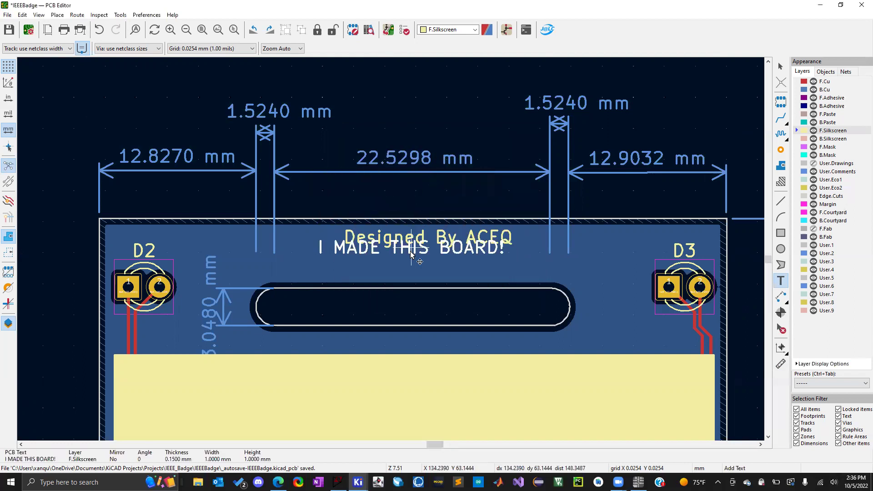
click(427, 261)
key(Escape)
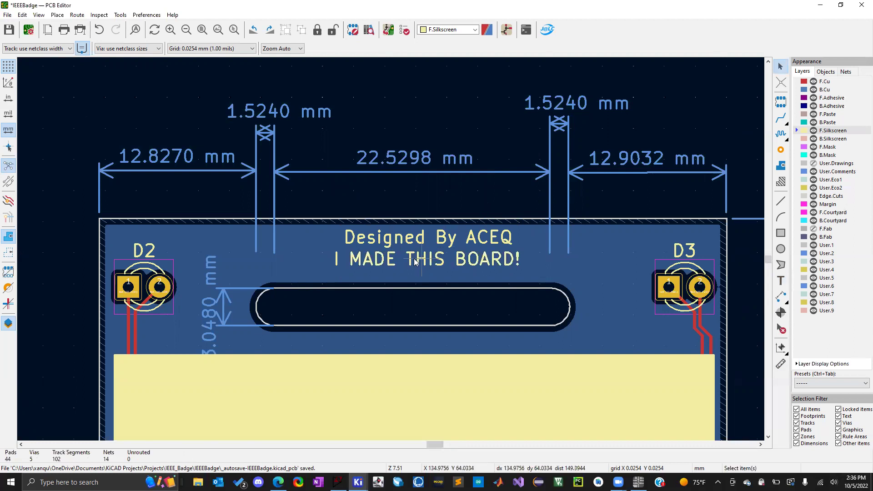
Change the new silkscreen text to "WE MADE THIS BOARD!".
click(384, 261)
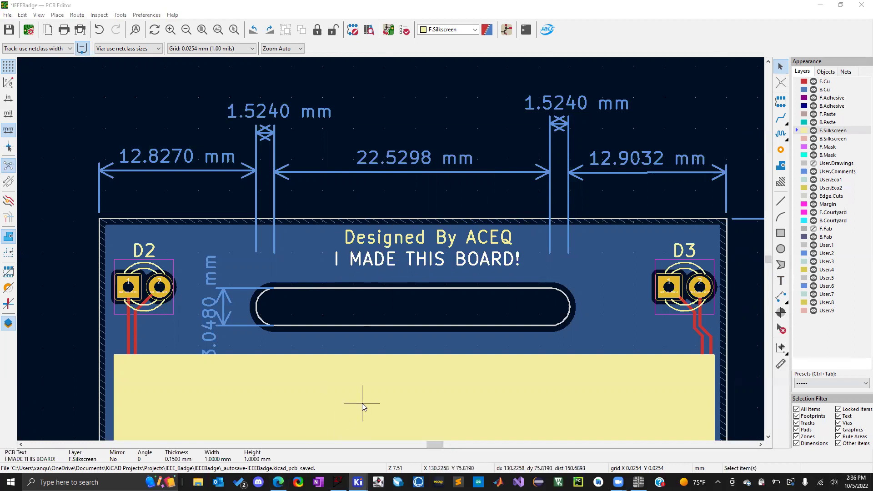
key(e)
key(Home)
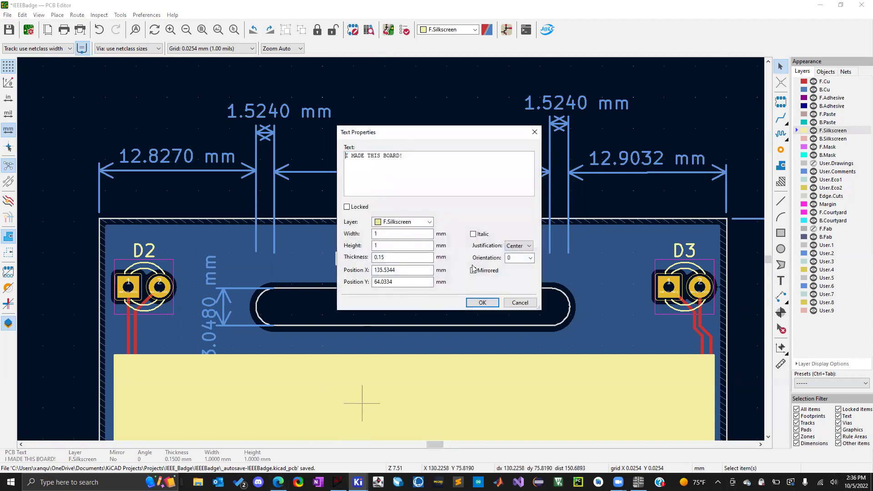
key(Delete)
text(WE)
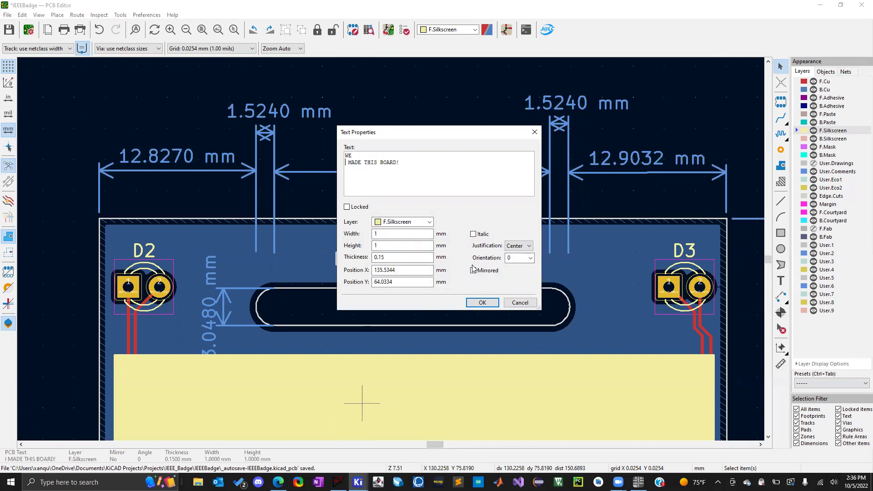
key(Return)
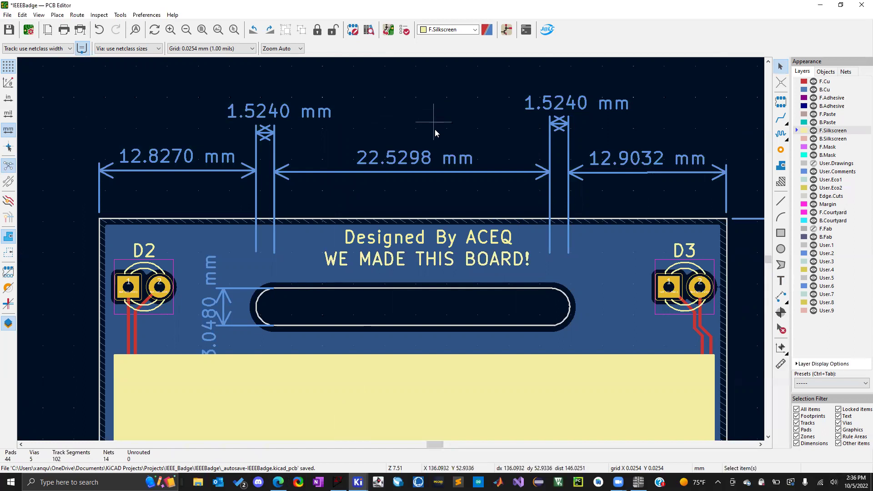
scroll(390, 248, down, 2)
scroll(370, 315, down, 1)
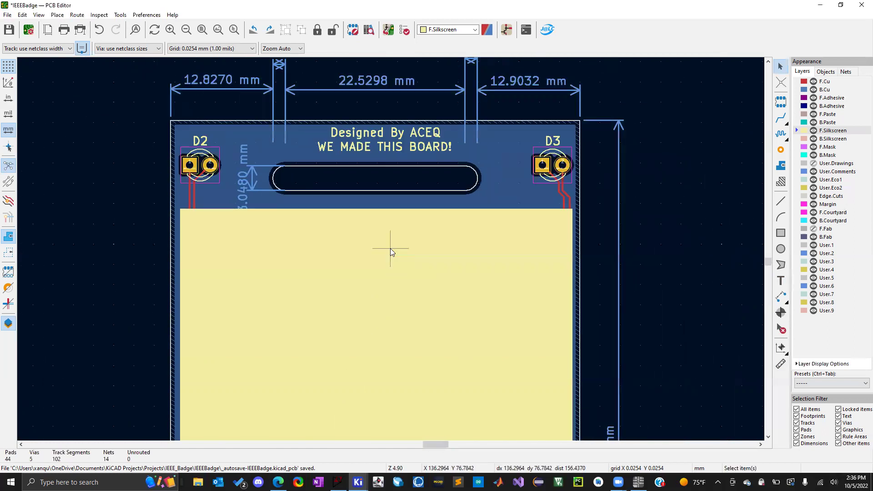
scroll(388, 314, down, 2)
scroll(400, 369, down, 2)
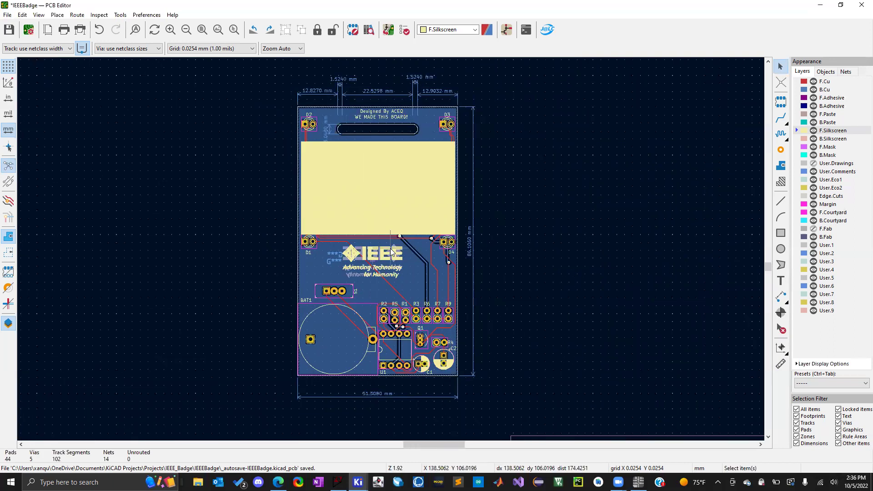
scroll(391, 251, up, 1)
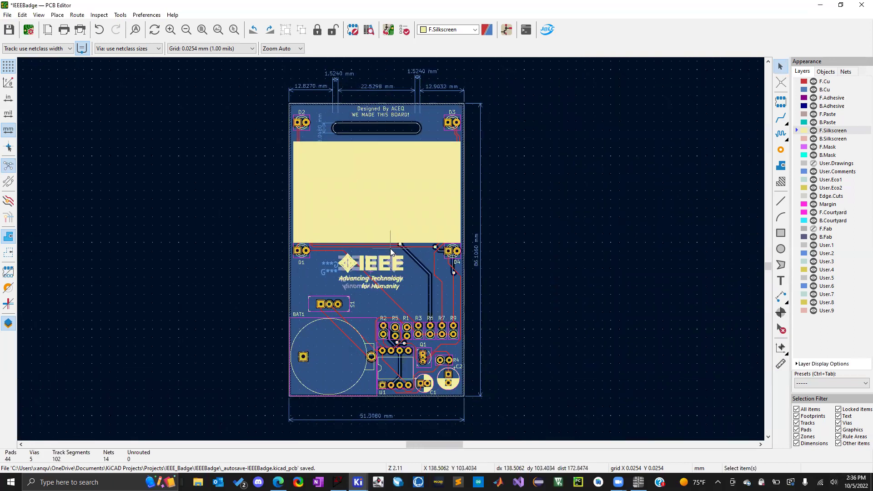
scroll(391, 251, up, 1)
scroll(391, 251, down, 1)
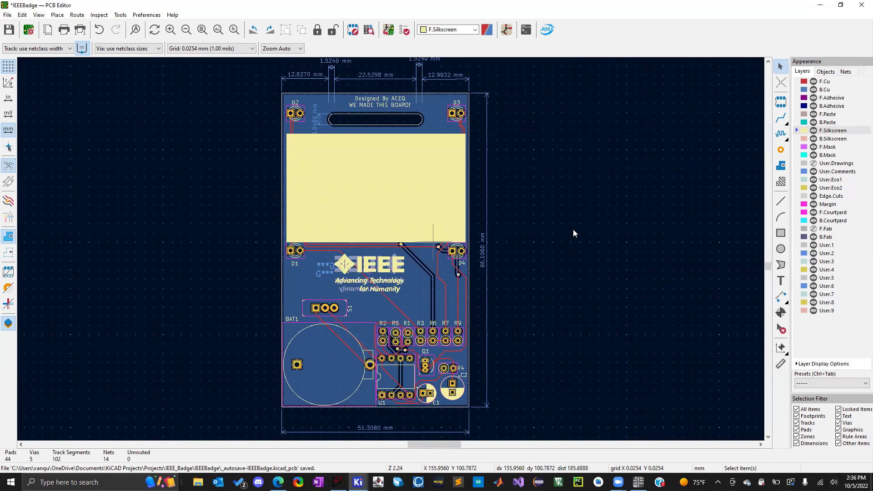
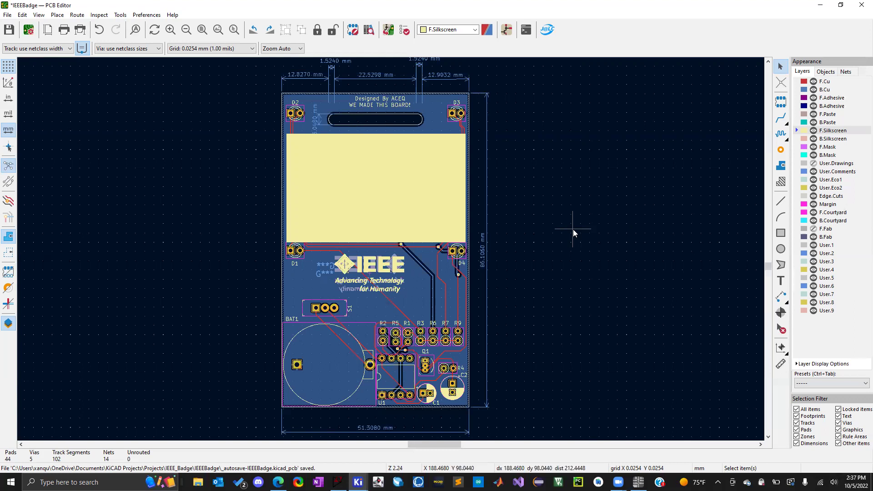
Add the IEEE_Logo footprint and place it in the empty area to the left of the board outline.
scroll(381, 281, up, 3)
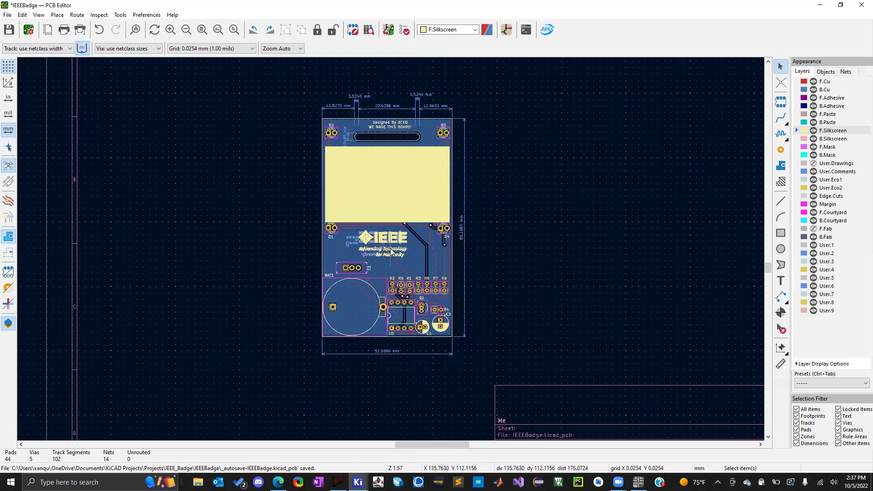
scroll(390, 249, up, 2)
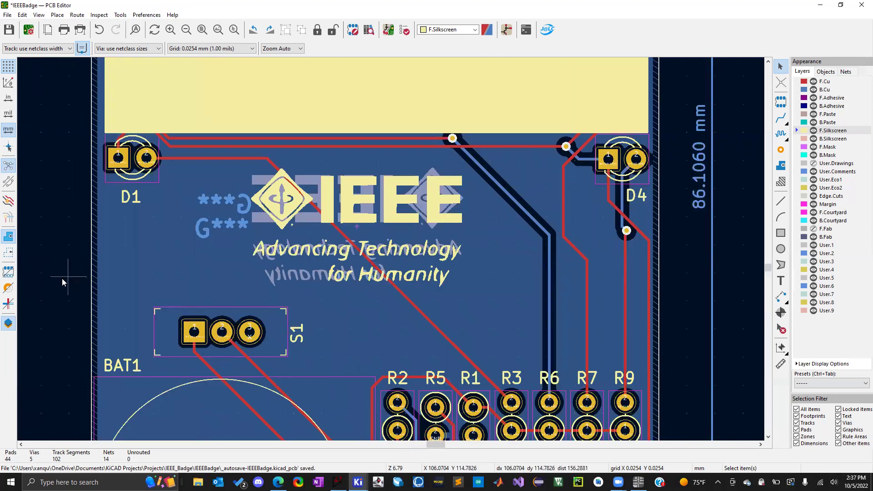
scroll(62, 278, down, 1)
key(a)
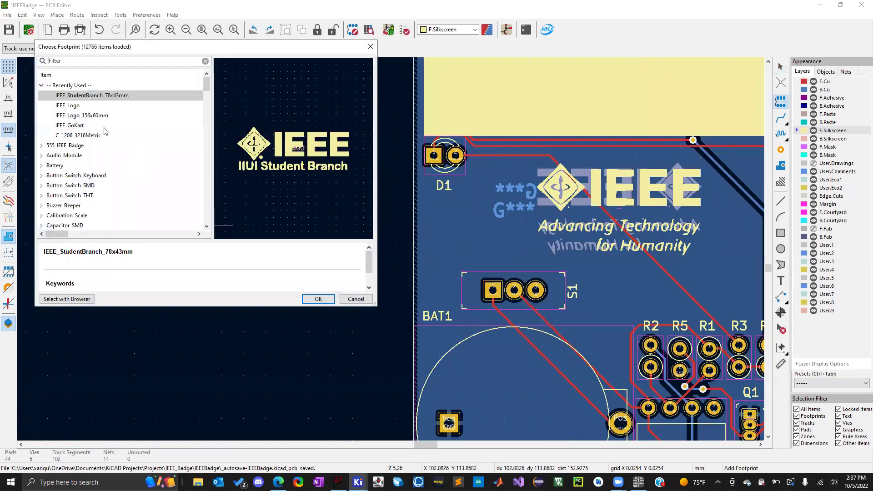
double_click(73, 105)
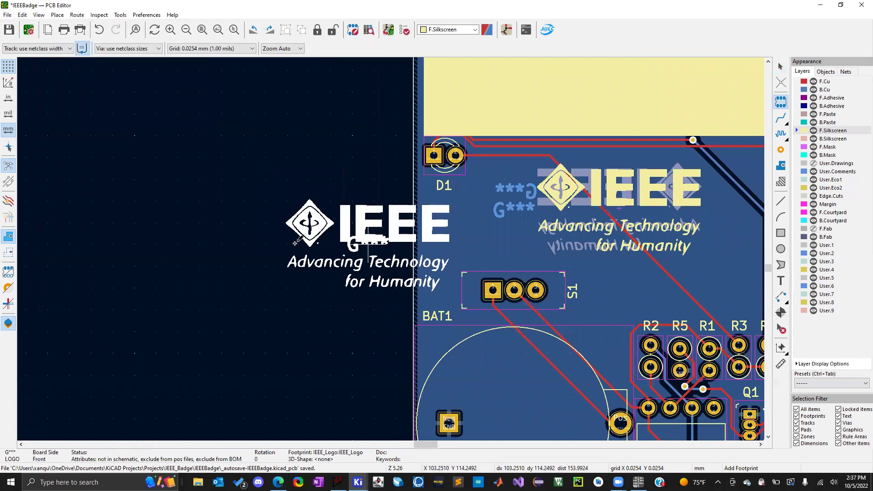
click(287, 243)
Move the G*** reference text off the new logo to a spot beside the upper left of its diamond emblem.
drag(273, 247, 192, 217)
click(224, 248)
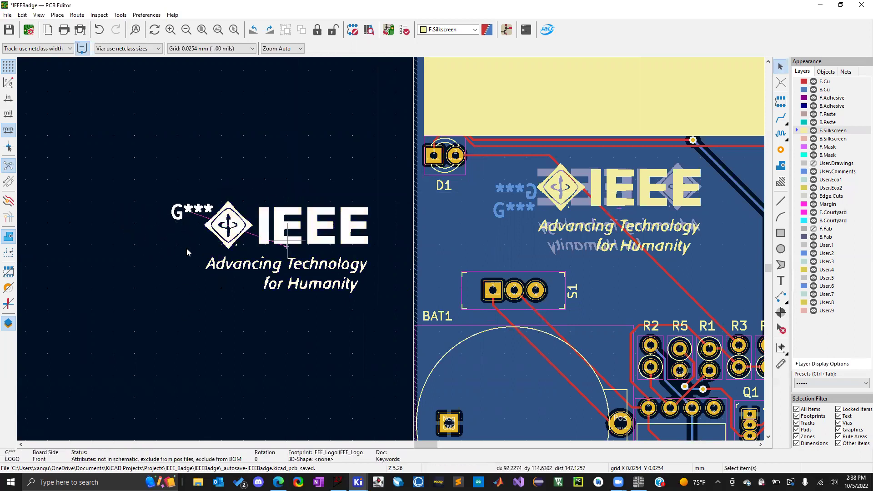
click(209, 196)
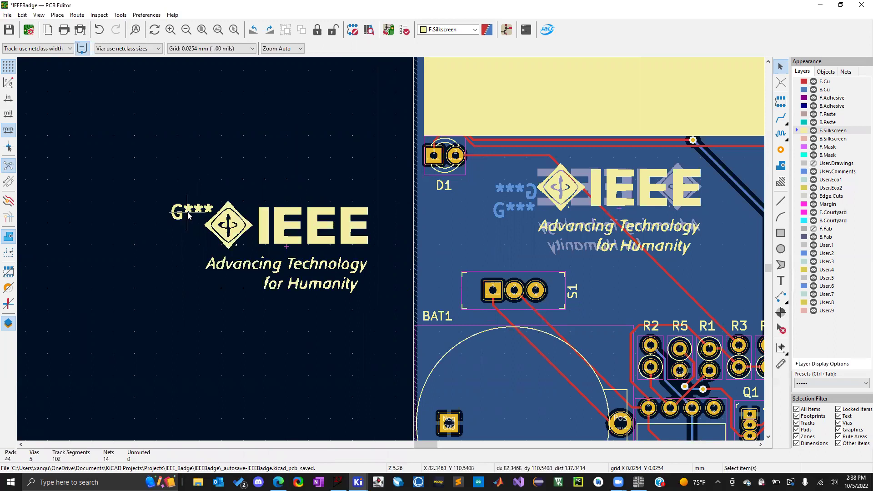
Set the layer of the new logo's G*** reference text to User.Comments.
click(191, 211)
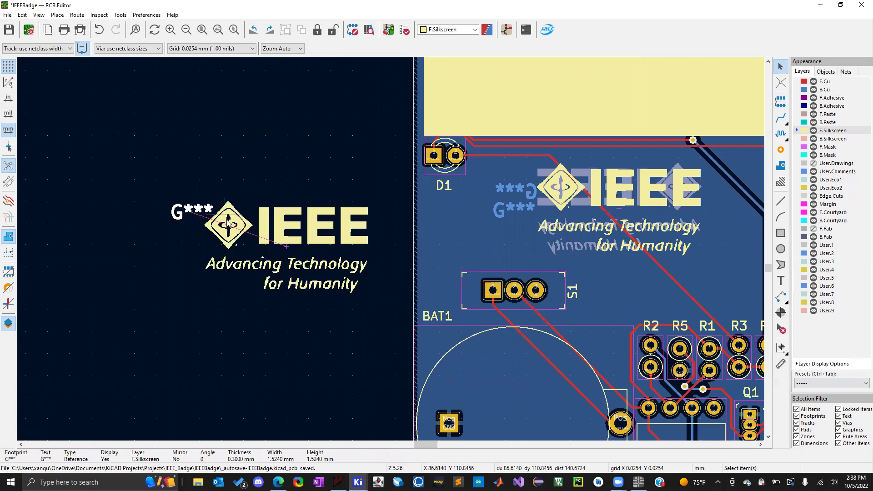
double_click(179, 211)
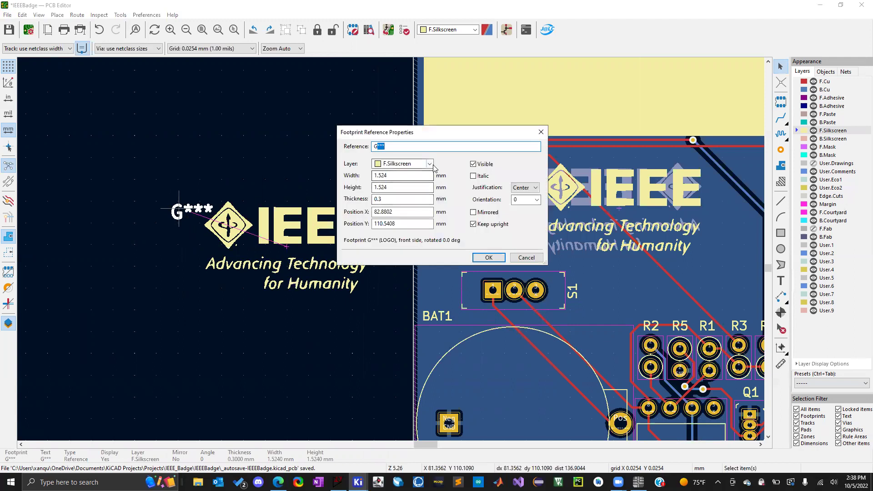
click(402, 164)
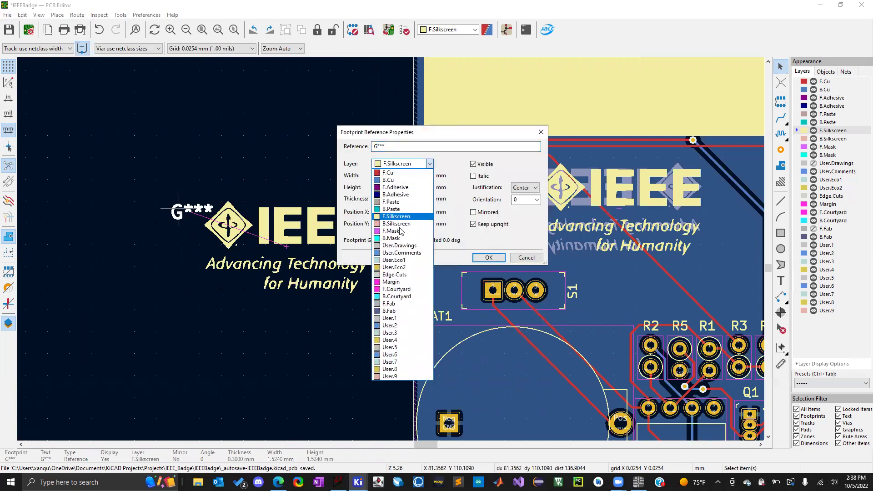
click(401, 252)
click(497, 261)
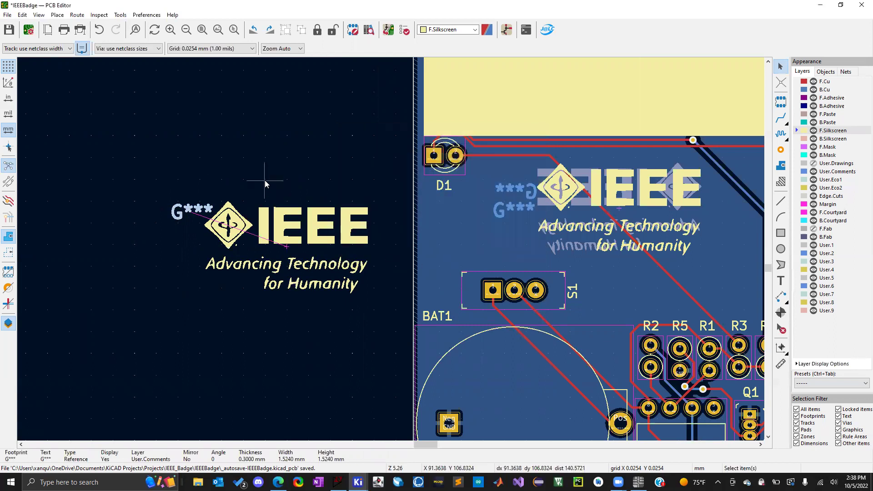
key(Escape)
Try the new IEEE logo over the board's existing logo and leave it in the empty area left of the board.
click(228, 234)
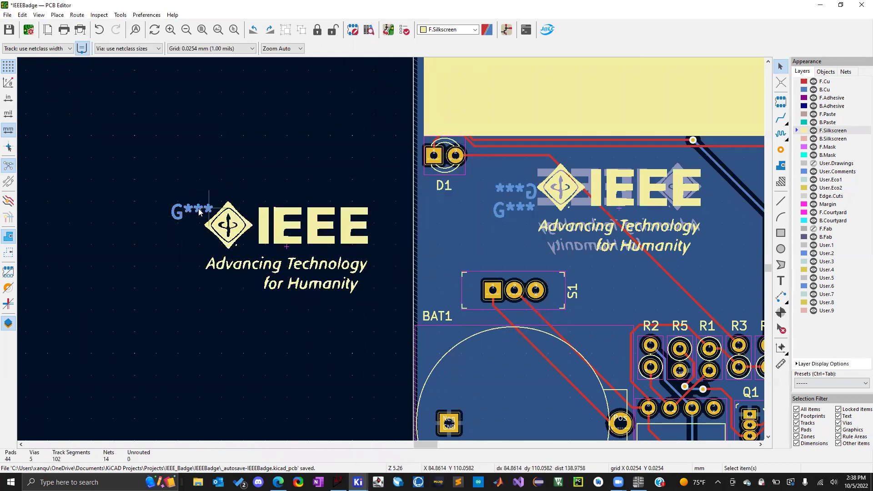
key(m)
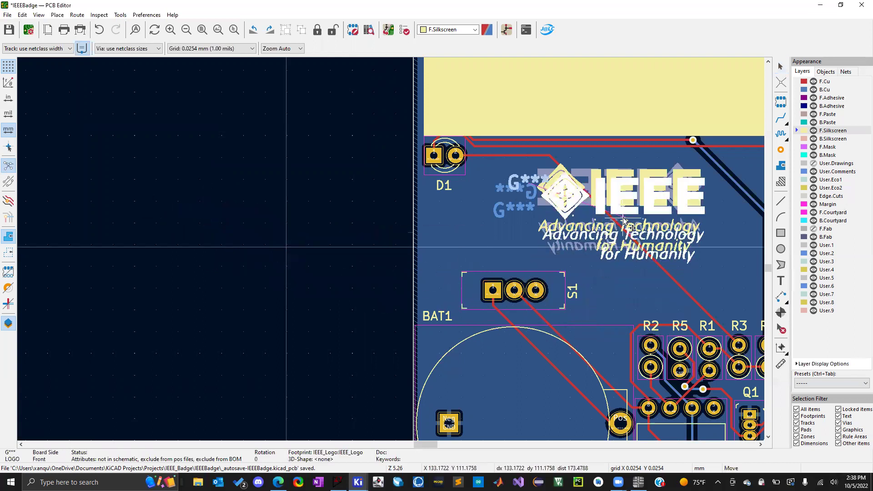
key(Escape)
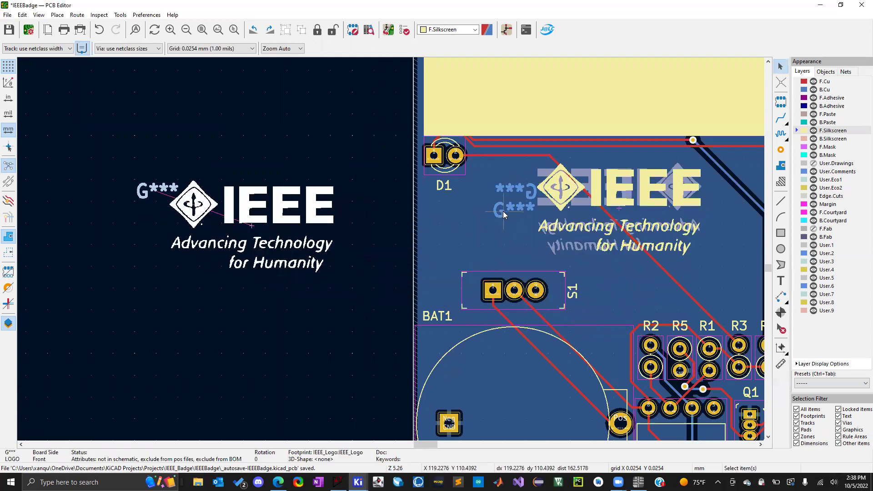
Check the layer of both G*** reference texts on the board and inspect the front IEEE logo up close in the 3D Viewer.
click(509, 195)
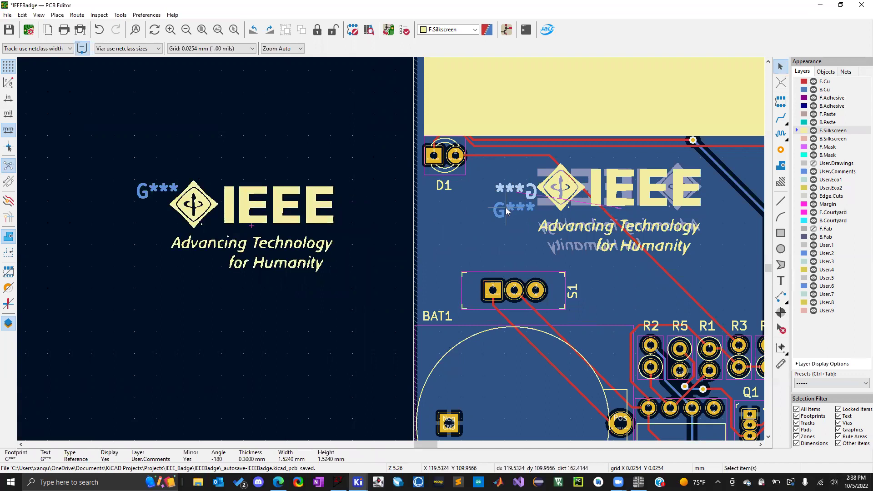
click(508, 206)
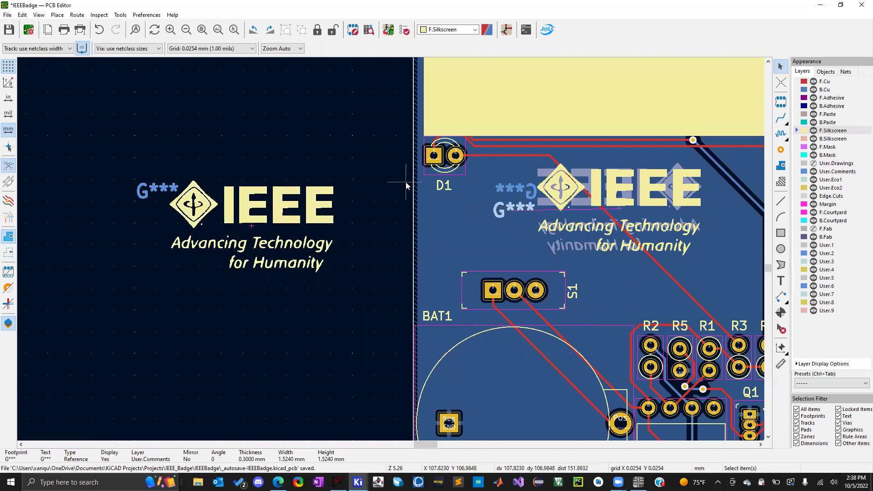
click(38, 15)
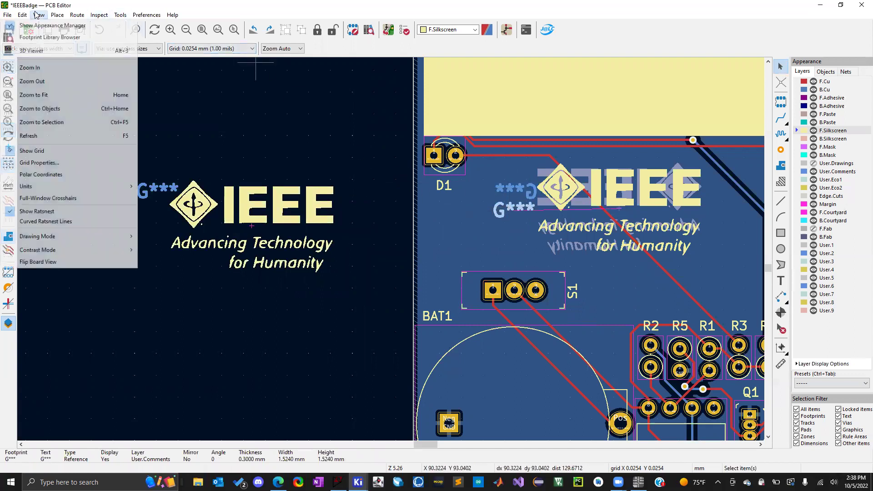
click(42, 50)
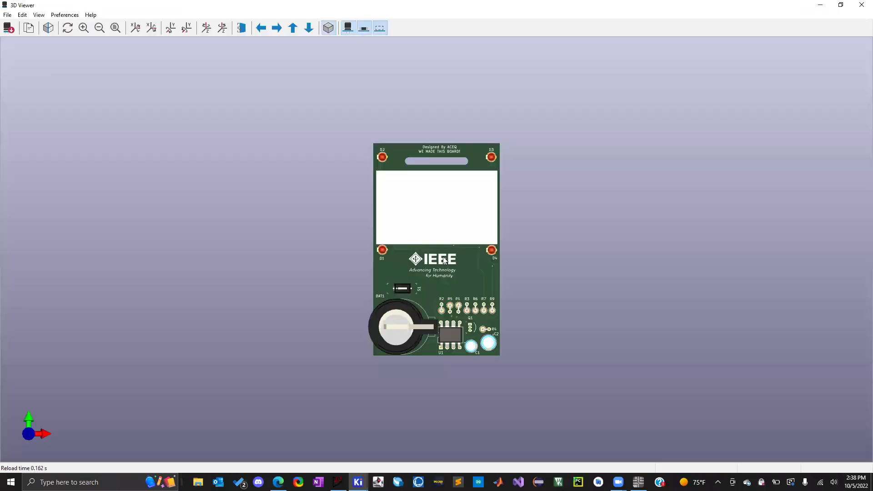
scroll(442, 256, up, 5)
scroll(440, 275, down, 3)
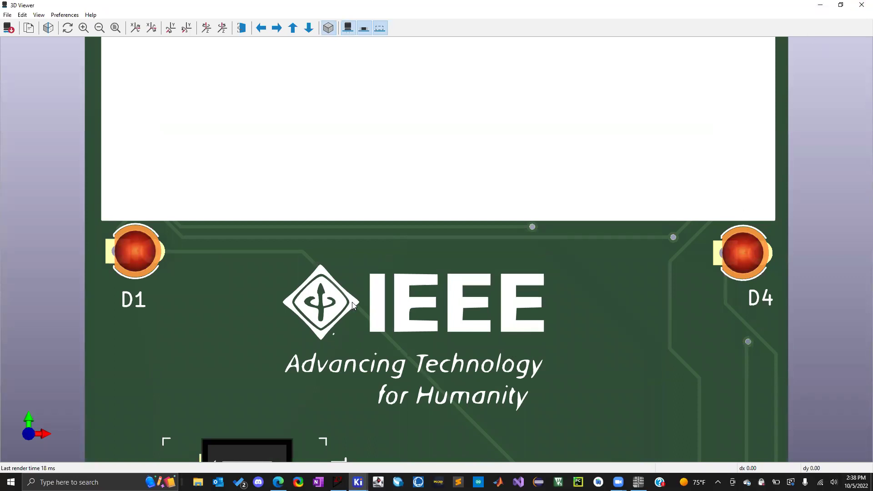
scroll(346, 305, up, 3)
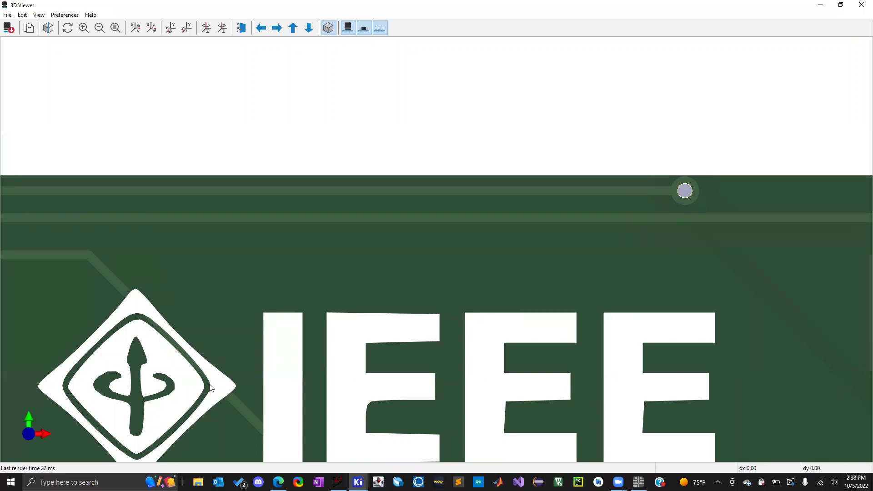
scroll(139, 399, down, 3)
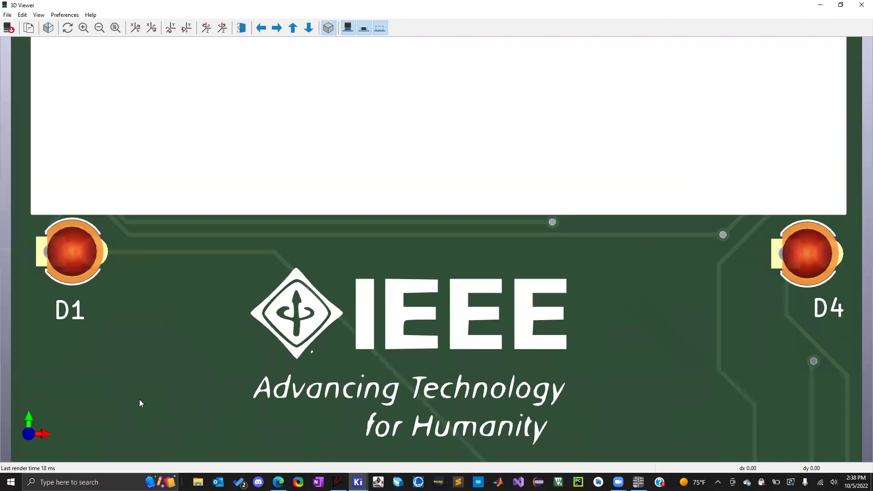
scroll(139, 399, down, 2)
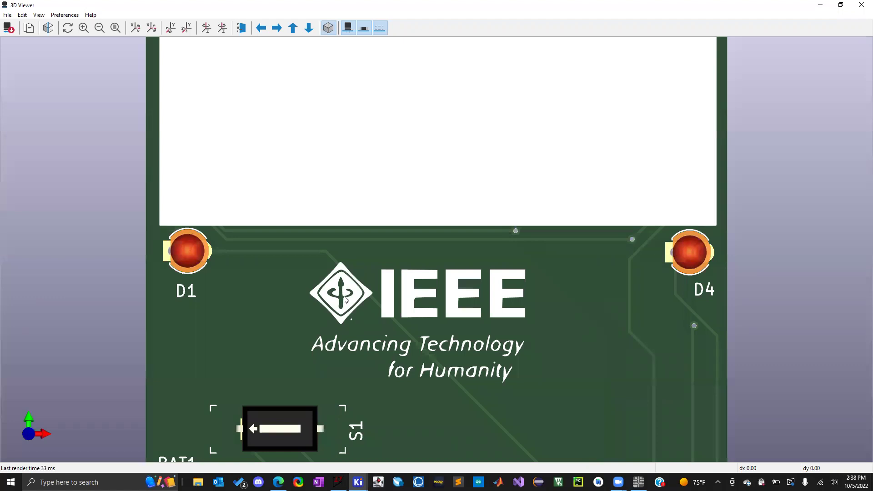
scroll(415, 323, down, 2)
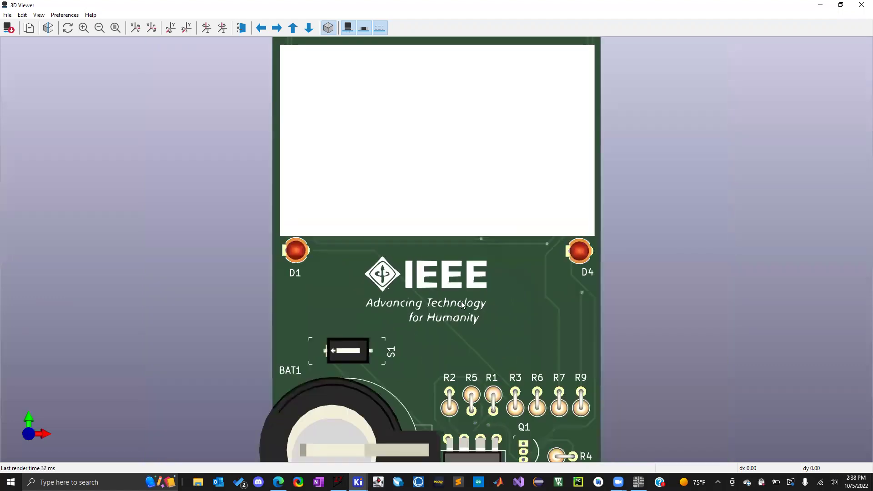
scroll(461, 304, down, 3)
scroll(713, 114, up, 1)
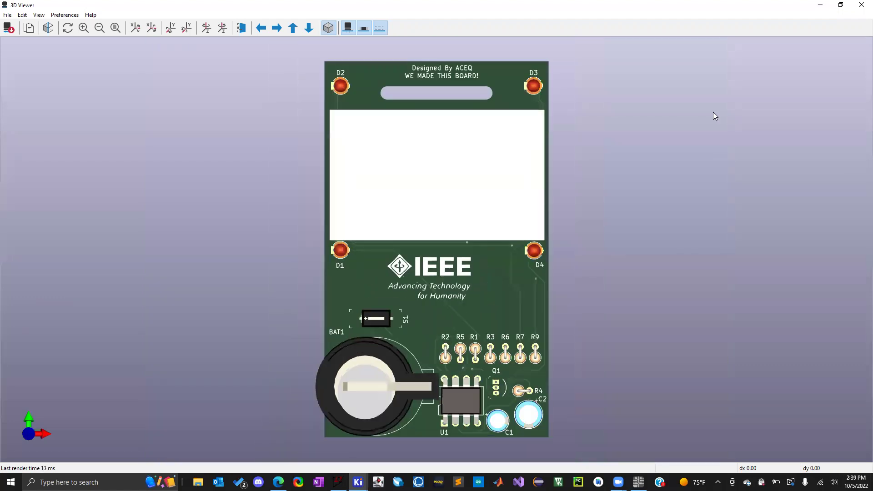
click(861, 4)
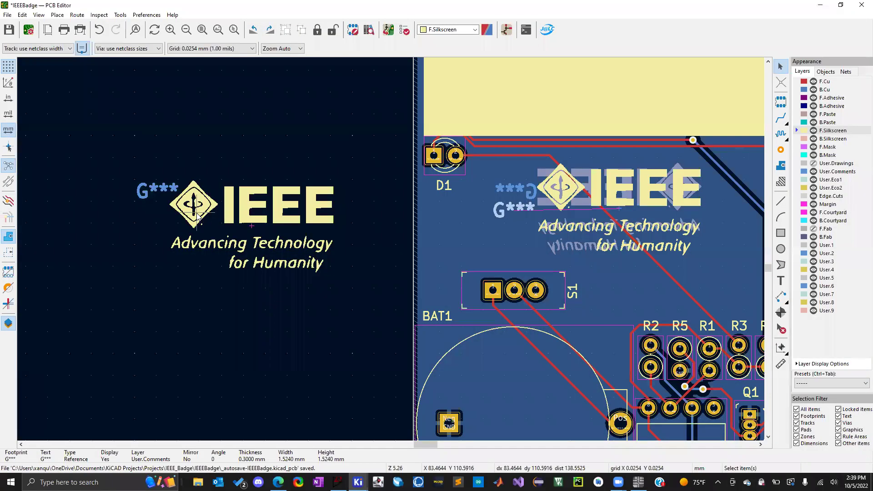
Delete the extra IEEE logo from the empty area left of the board outline.
key(Delete)
scroll(390, 248, up, 3)
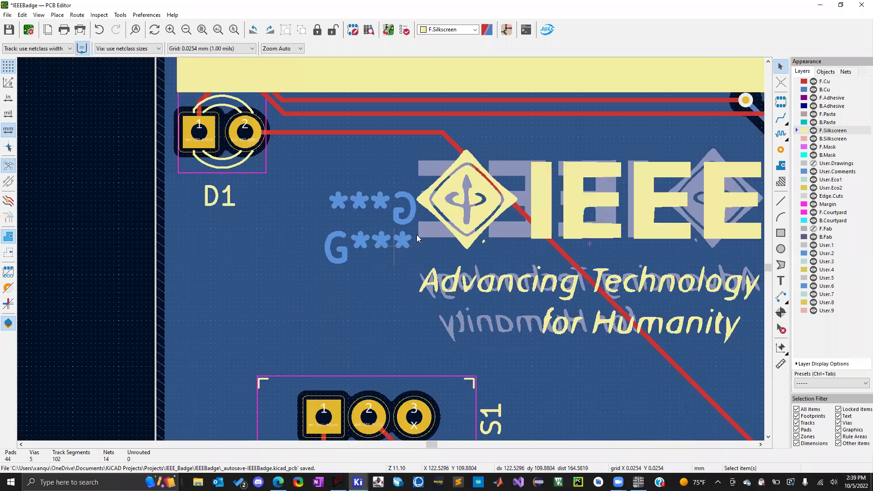
Examine the overlapping front and back IEEE logos up close and then within the whole board layout.
scroll(390, 248, down, 2)
scroll(404, 202, up, 4)
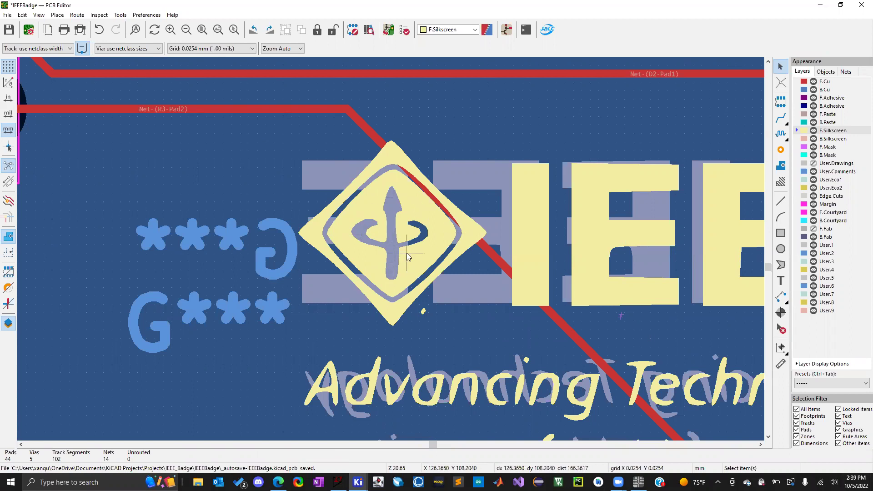
scroll(390, 248, down, 2)
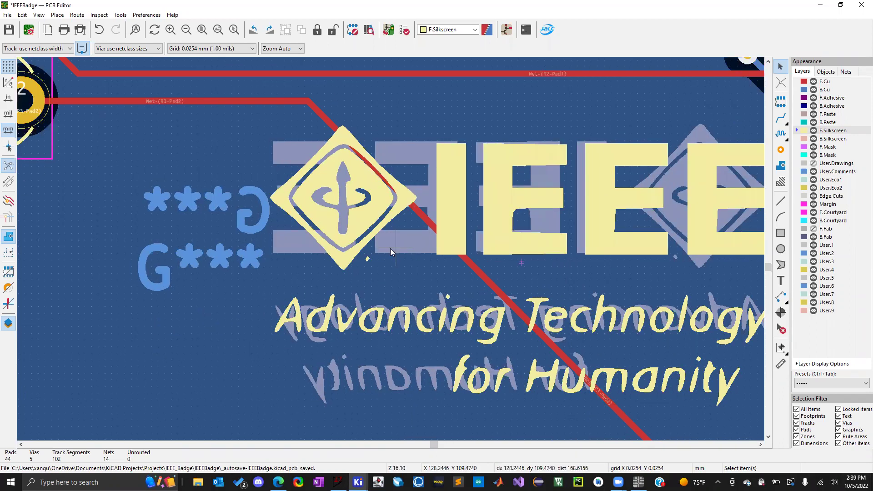
scroll(390, 248, down, 6)
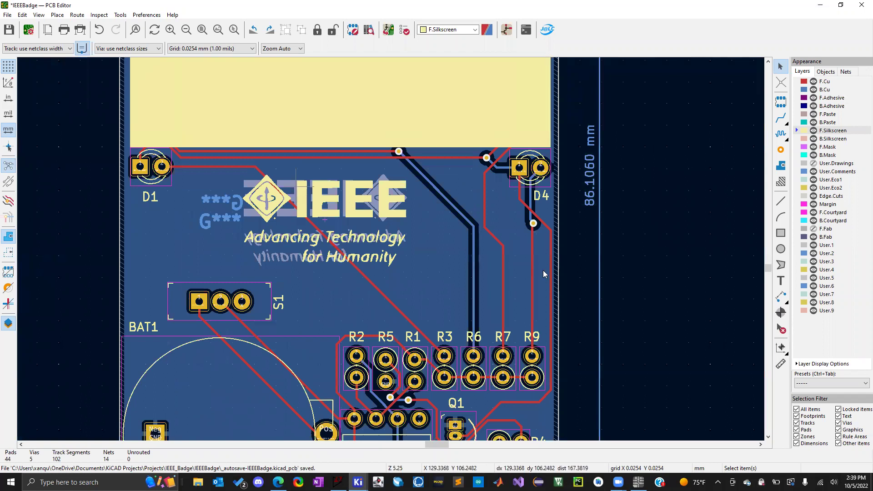
scroll(391, 251, down, 5)
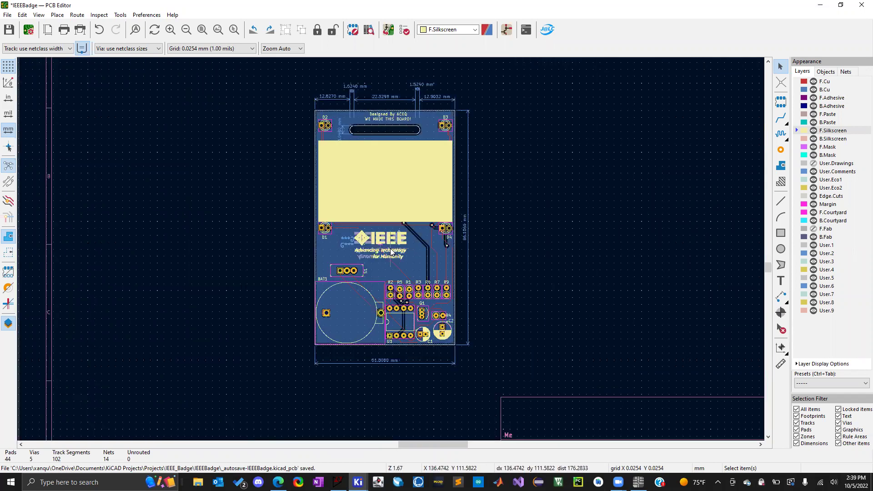
scroll(391, 251, down, 1)
scroll(391, 250, up, 2)
scroll(391, 251, down, 4)
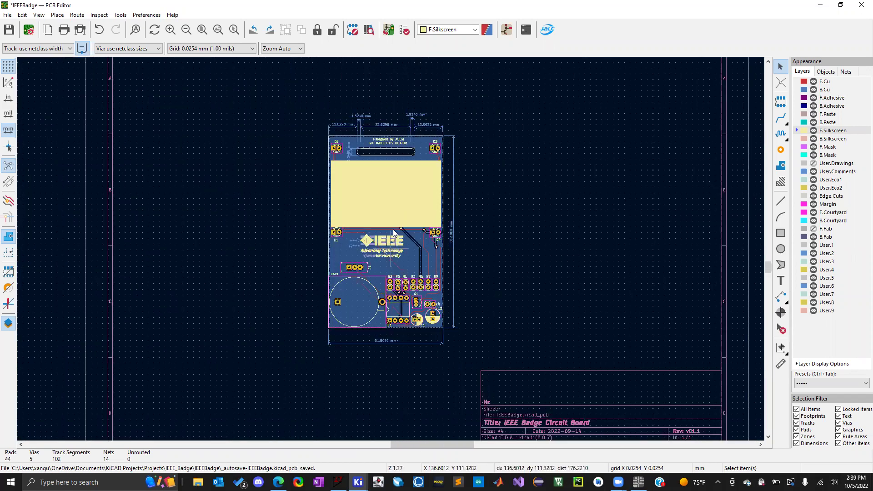
scroll(390, 251, up, 2)
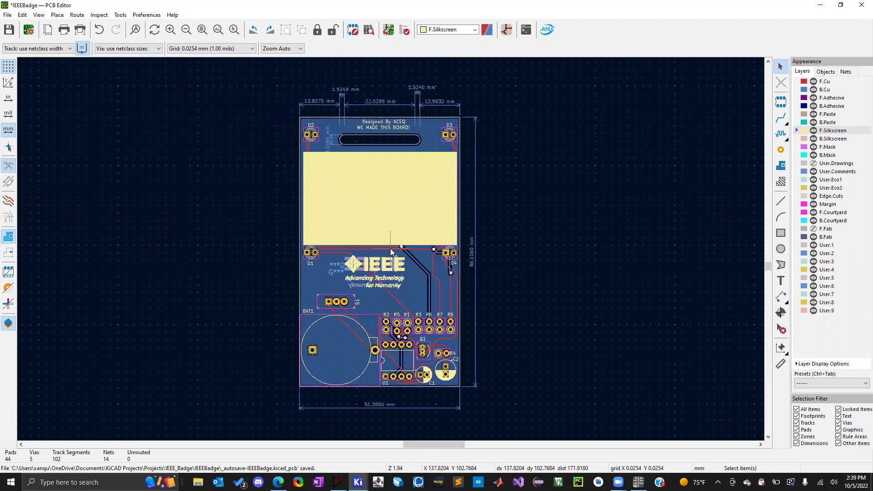
scroll(391, 251, up, 1)
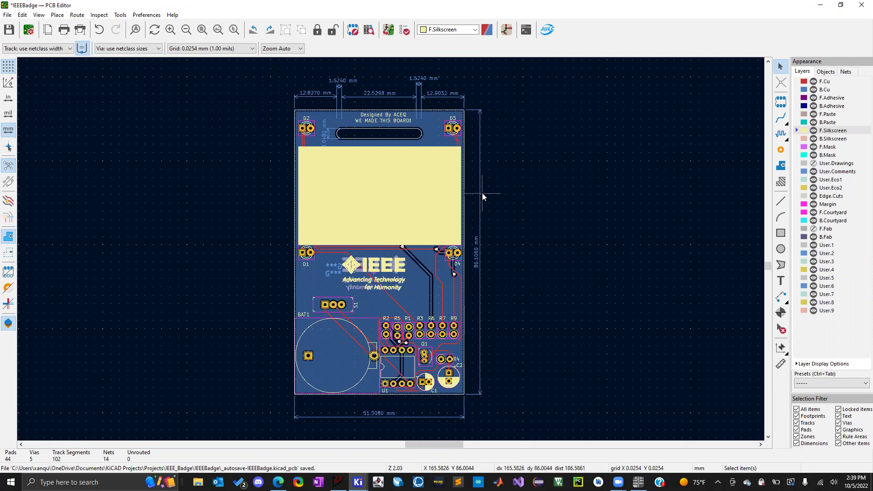
scroll(387, 295, down, 2)
scroll(390, 248, up, 5)
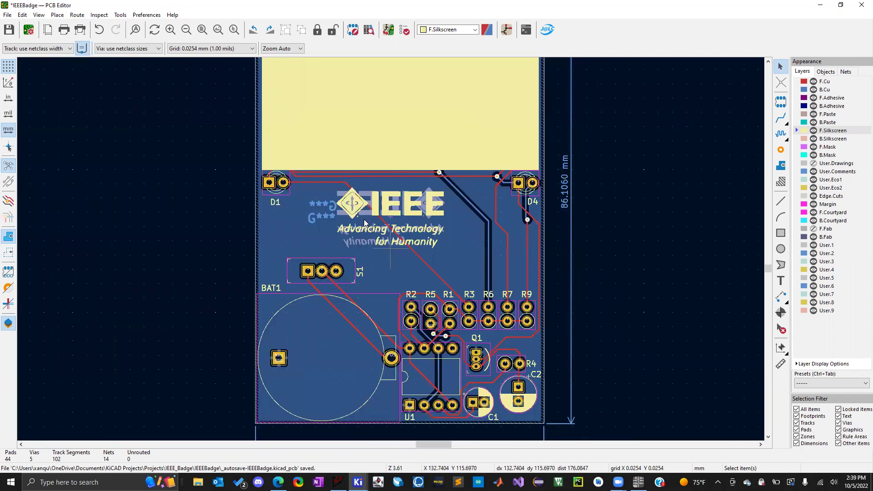
Set the side of the back IEEE logo footprint to Front.
click(354, 179)
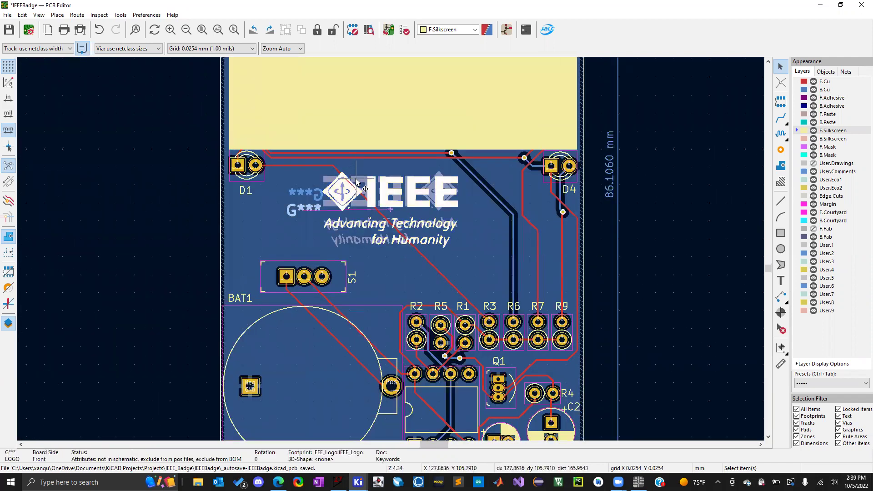
key(f)
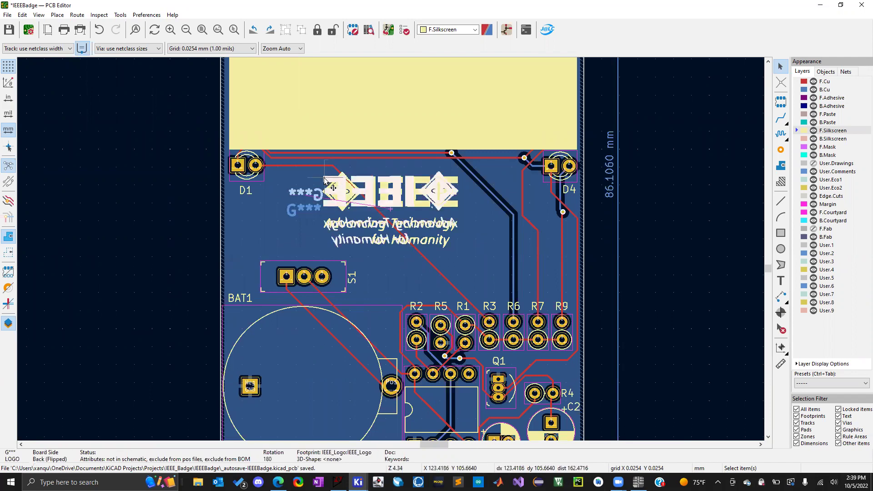
key(e)
click(97, 264)
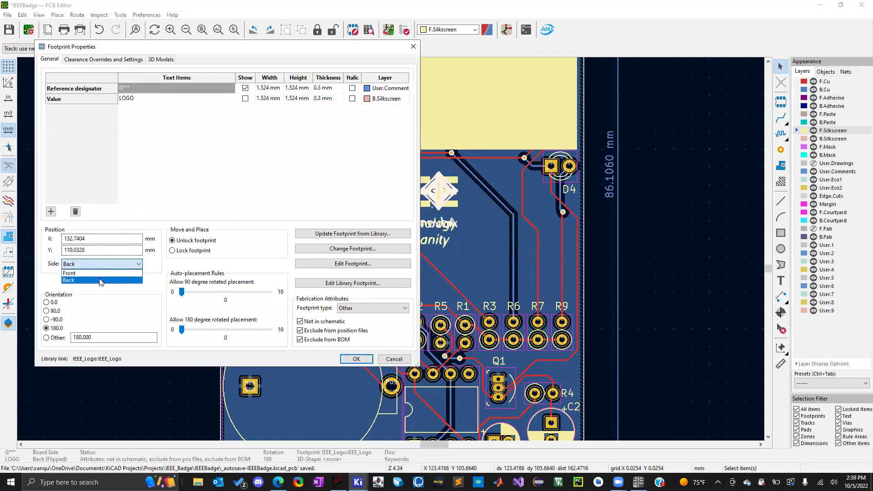
click(101, 273)
click(356, 358)
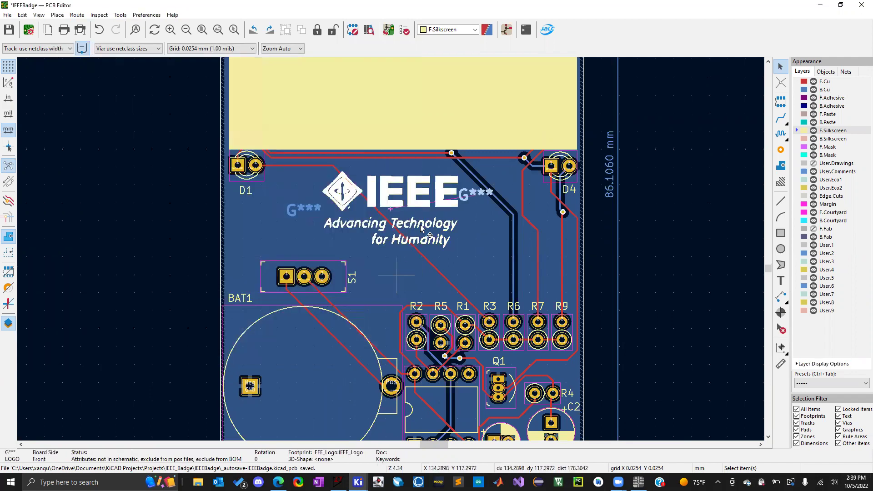
Set the side of the IEEE logo whose G*** text sits at its right end to Back.
drag(427, 212, 485, 269)
drag(575, 159, 390, 212)
double_click(390, 212)
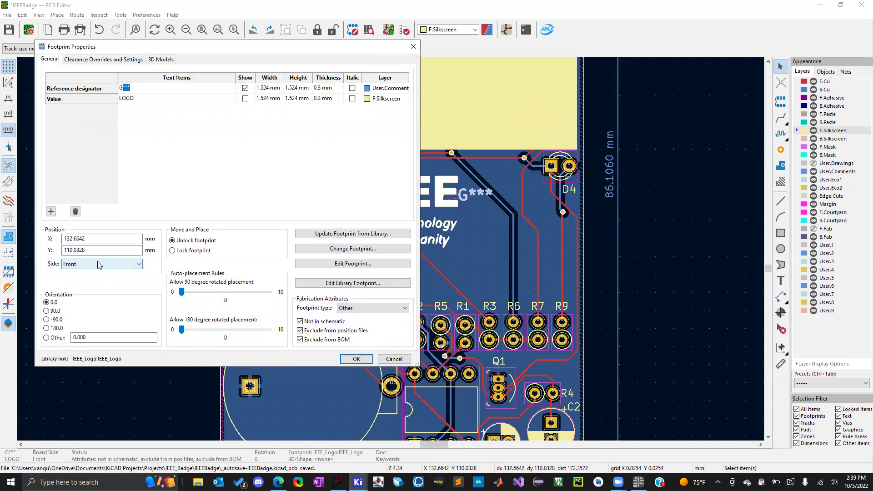
click(103, 263)
click(91, 280)
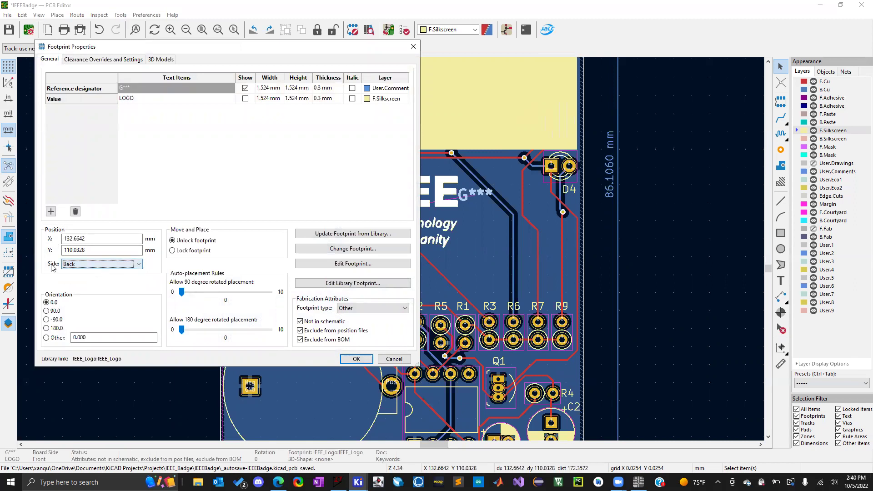
click(357, 359)
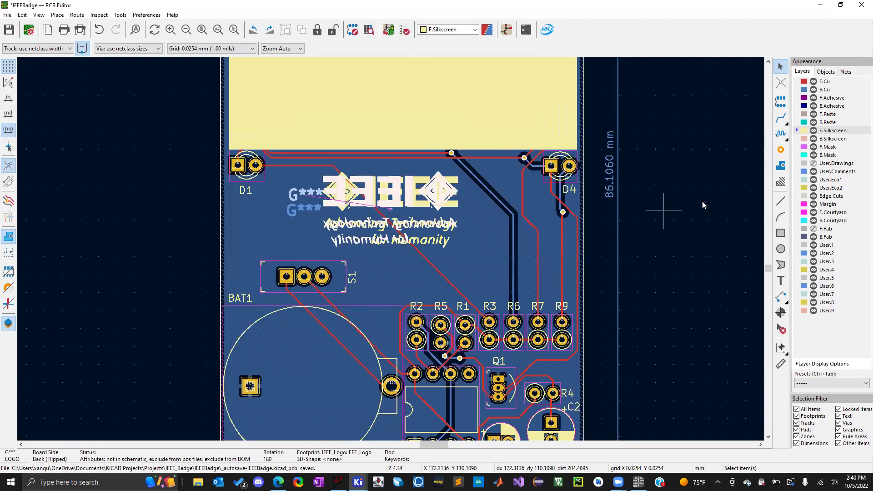
Inspect the IEEE logos on the front and back faces of the board in the 3D Viewer.
scroll(314, 198, up, 4)
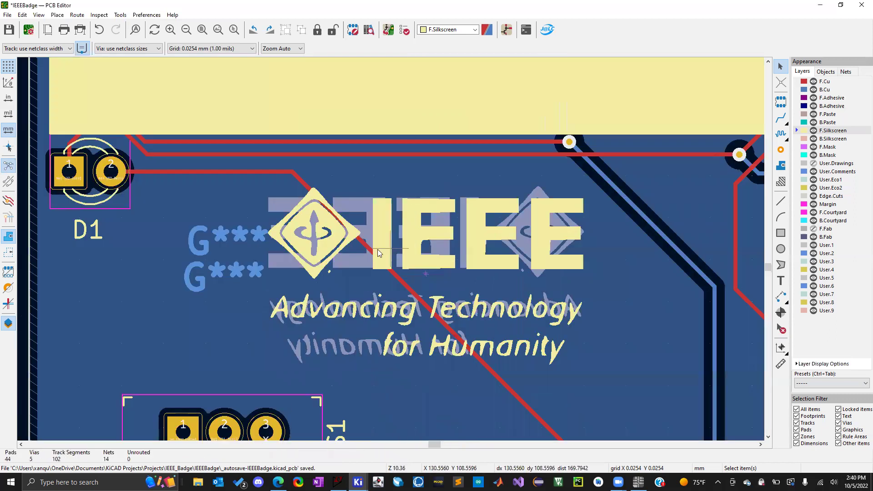
click(358, 207)
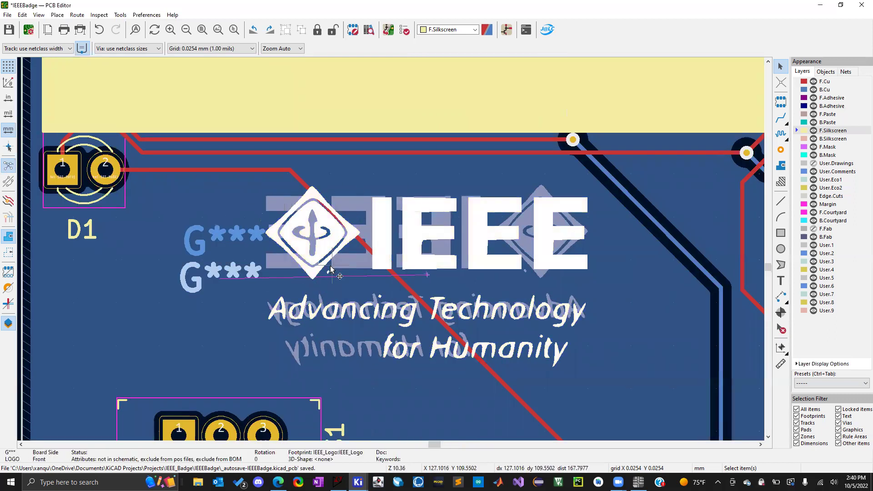
scroll(390, 248, down, 7)
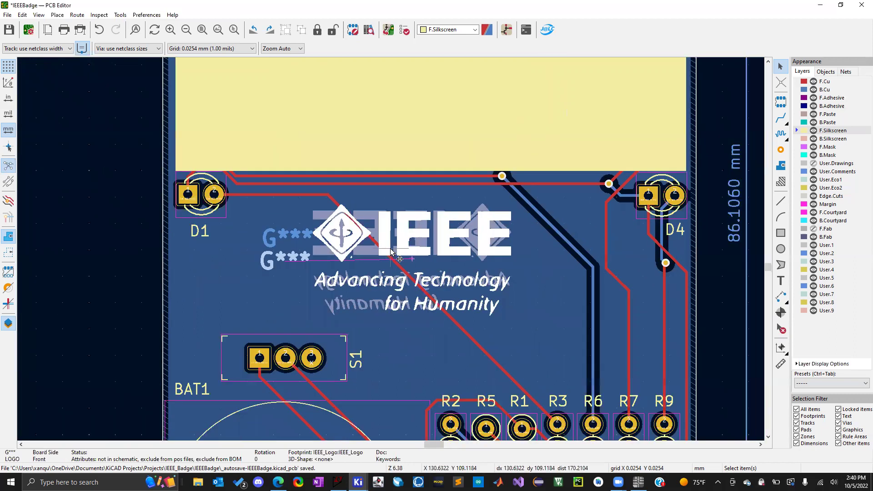
click(39, 15)
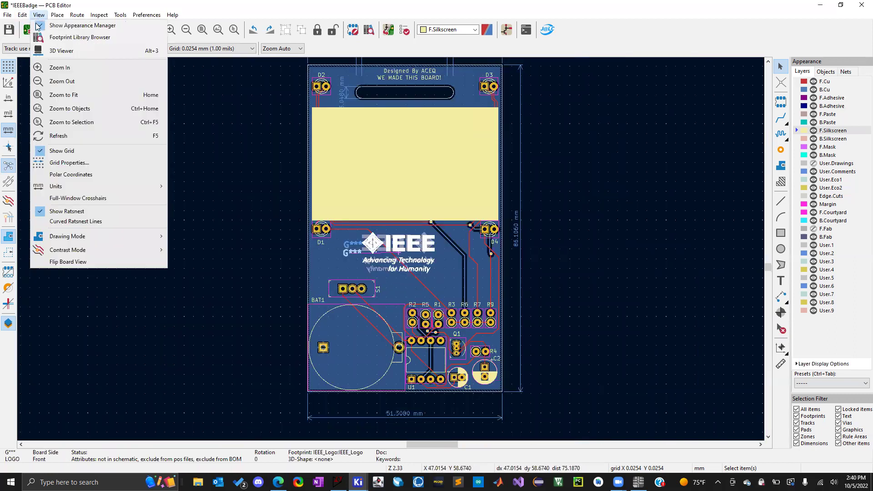
click(54, 52)
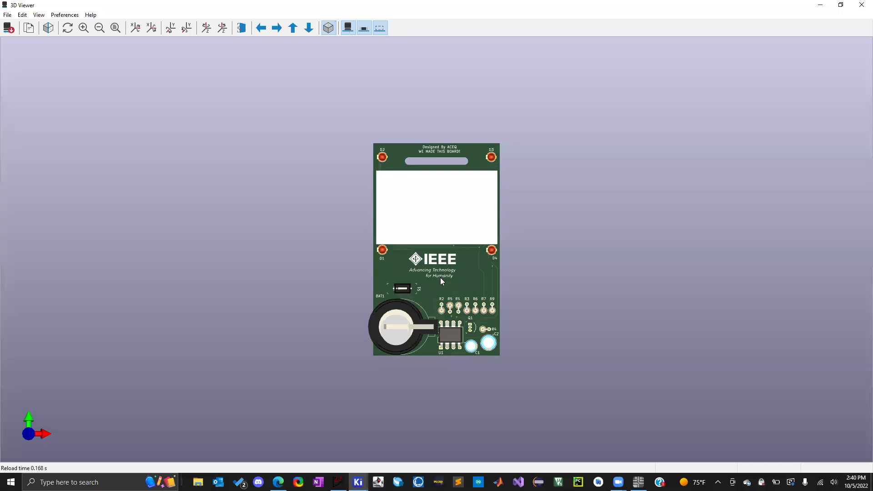
scroll(440, 278, up, 5)
scroll(391, 280, down, 2)
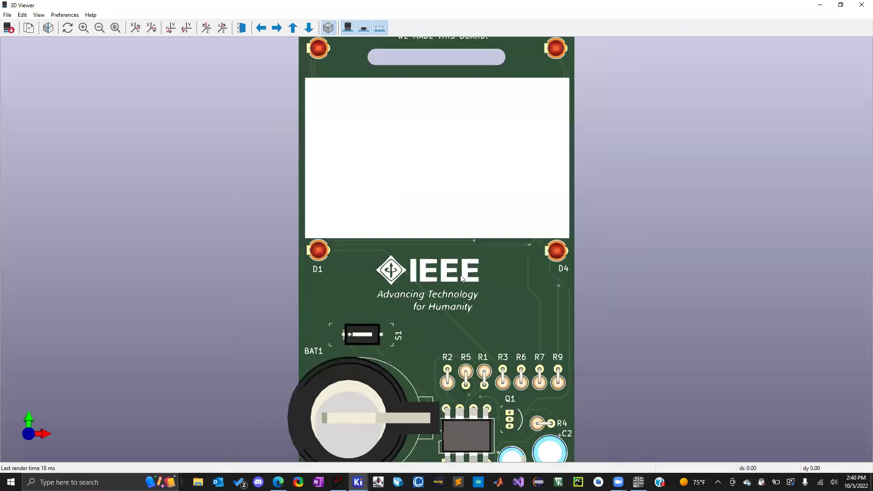
click(241, 28)
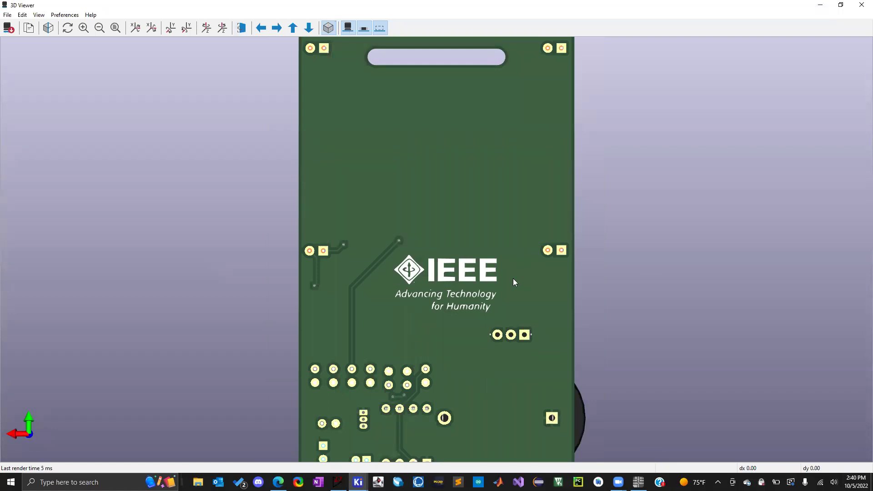
click(861, 5)
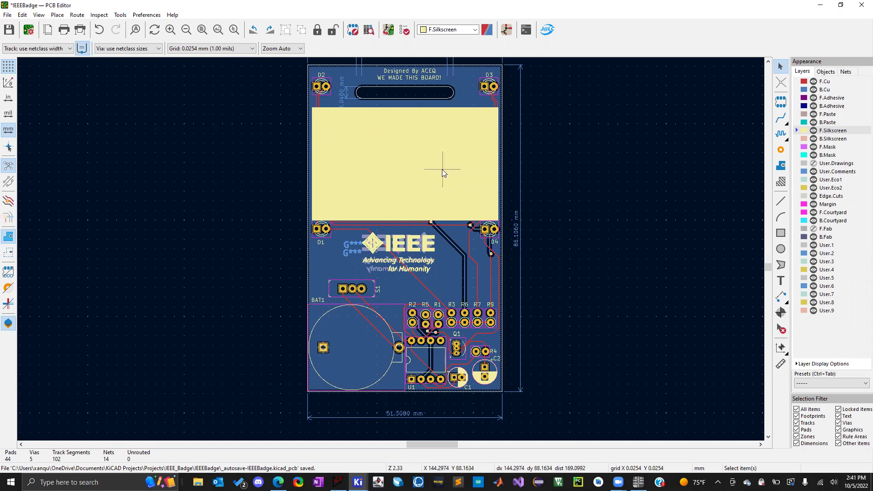
middle_drag(413, 182, 390, 248)
scroll(389, 249, down, 3)
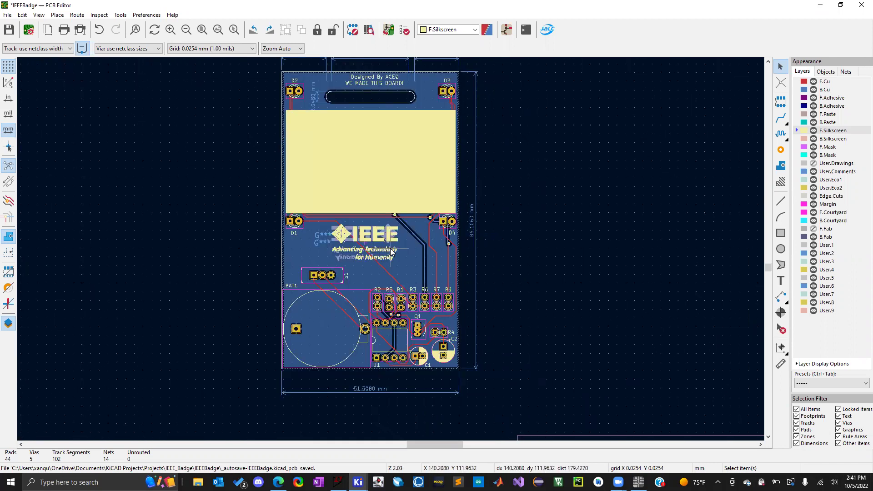
scroll(390, 248, up, 1)
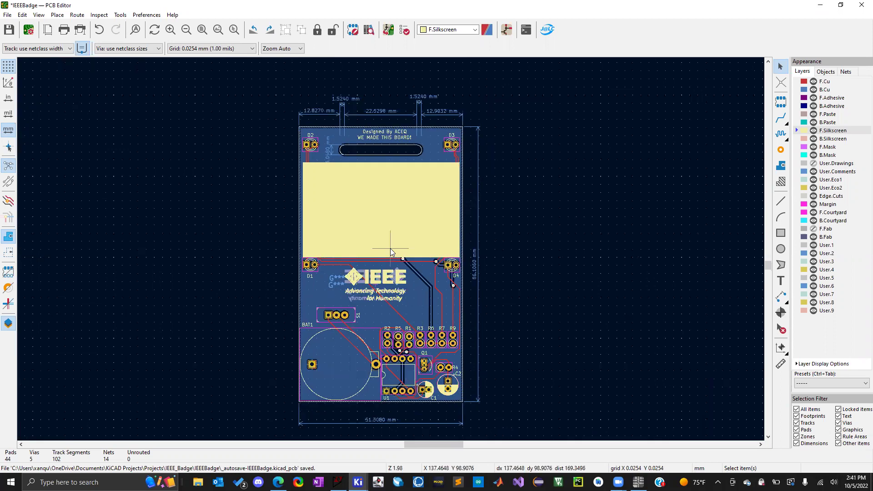
scroll(390, 248, up, 1)
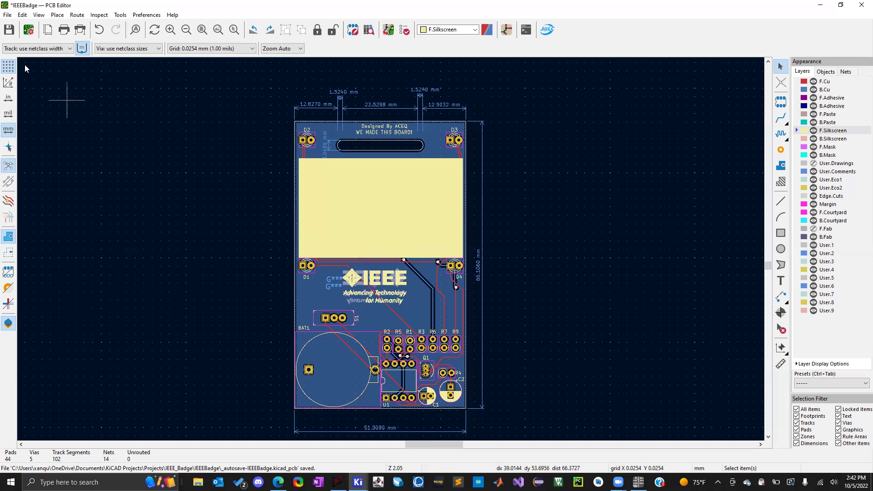
click(10, 15)
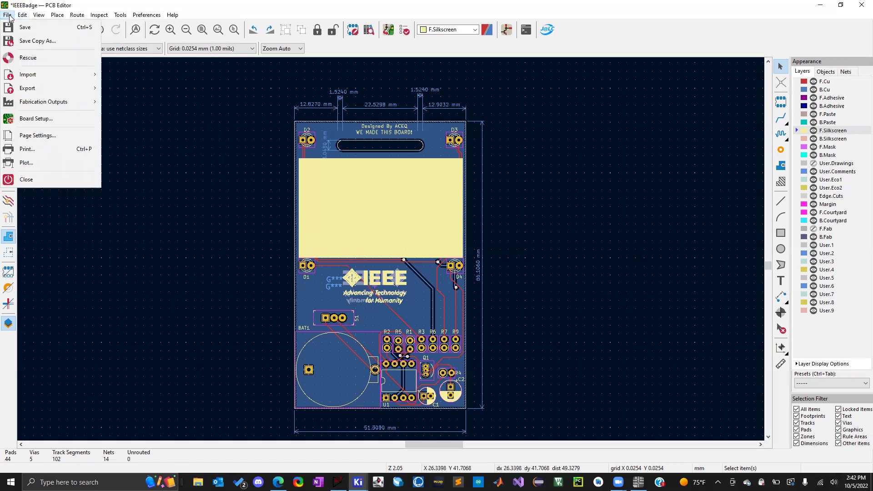
click(244, 104)
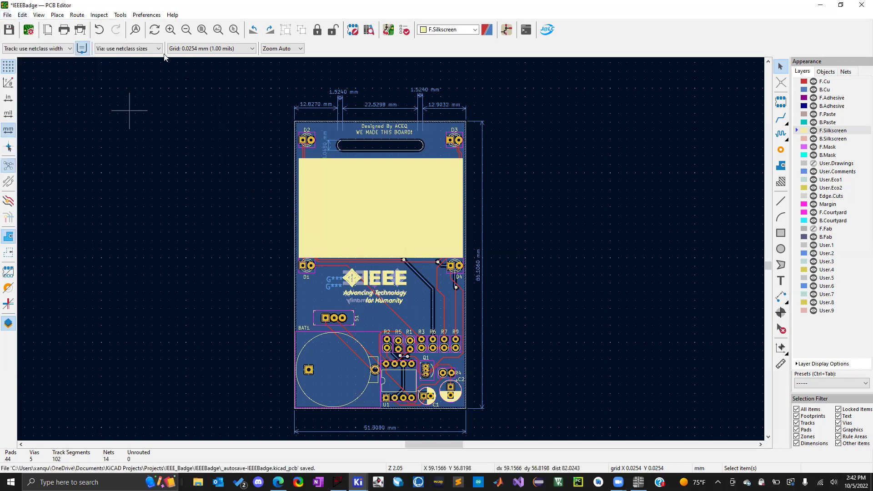
click(6, 16)
click(201, 140)
Locate the IEEEBadge_Fabrication_Files folder inside the IEEEBadge project folder under Documents > KiCAD Projects in File Explorer, and close that window.
key(super+e)
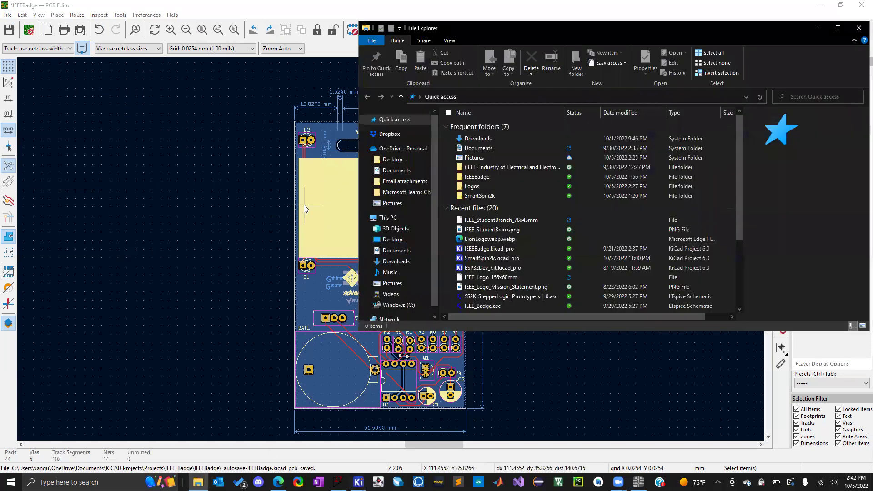
click(396, 250)
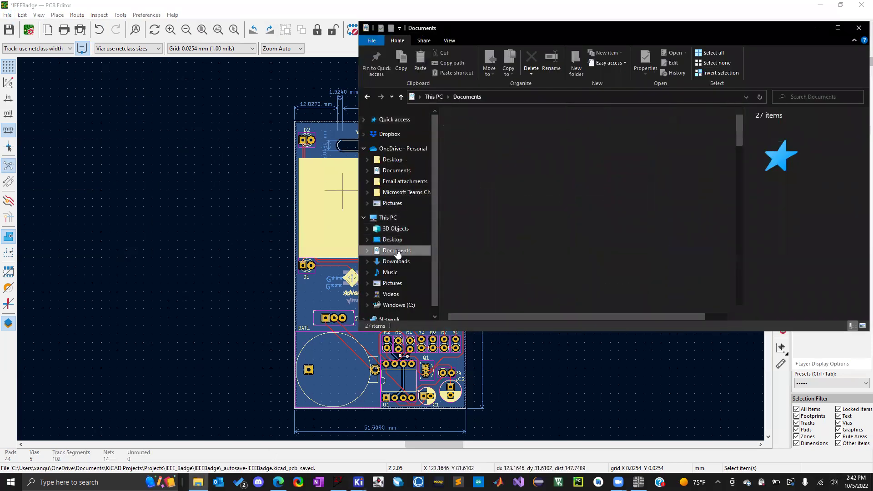
double_click(480, 194)
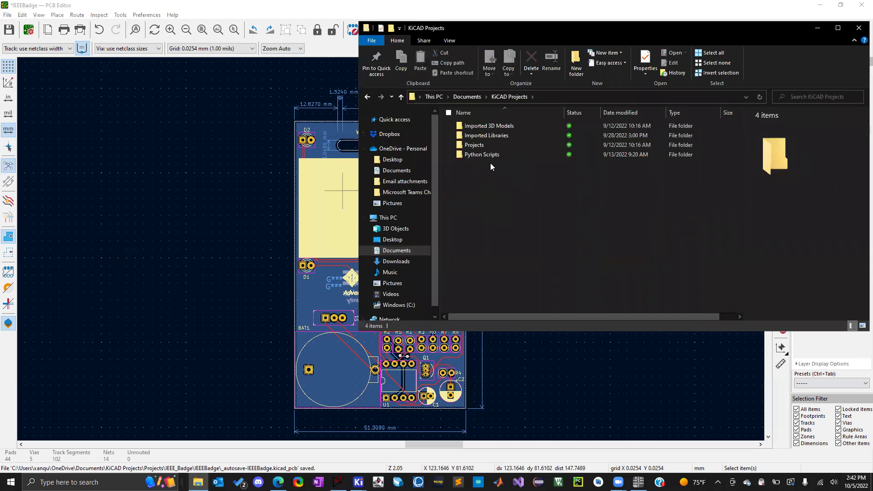
double_click(483, 144)
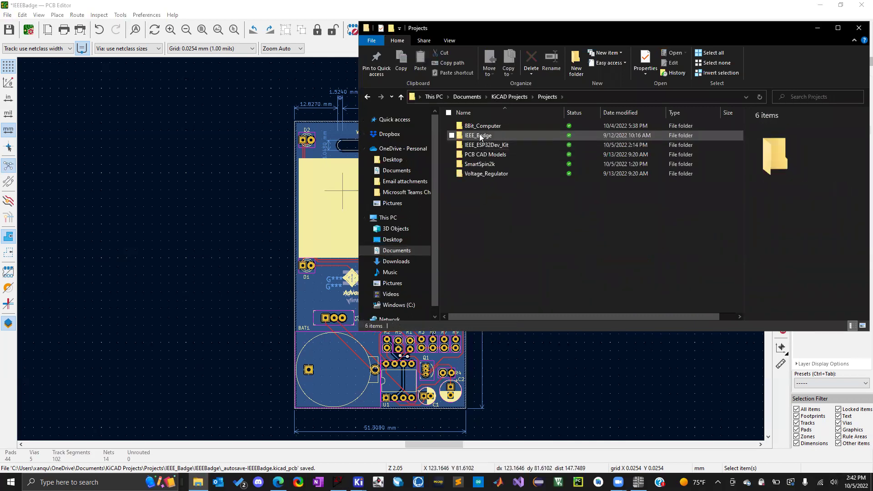
double_click(479, 135)
double_click(478, 129)
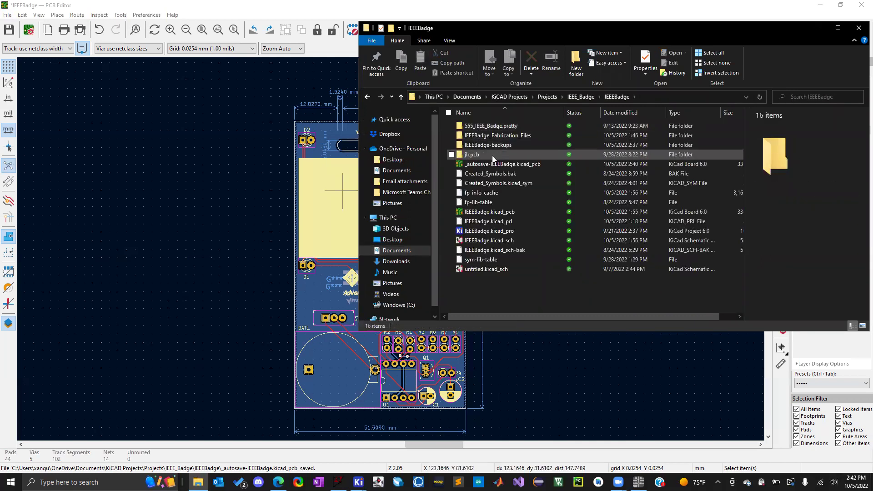
click(479, 136)
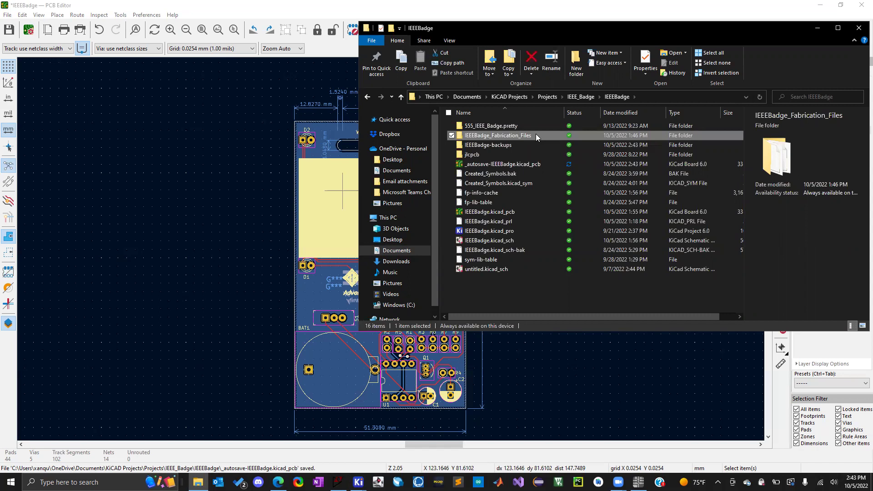
click(859, 28)
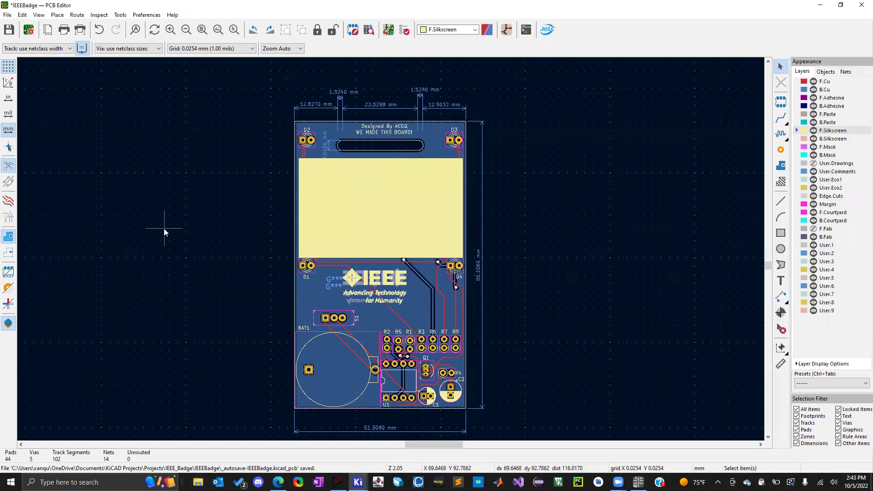
Start a Gerber plot of the board and set its output directory to the project's IEEEBadge_Fabrication_Files folder.
click(7, 14)
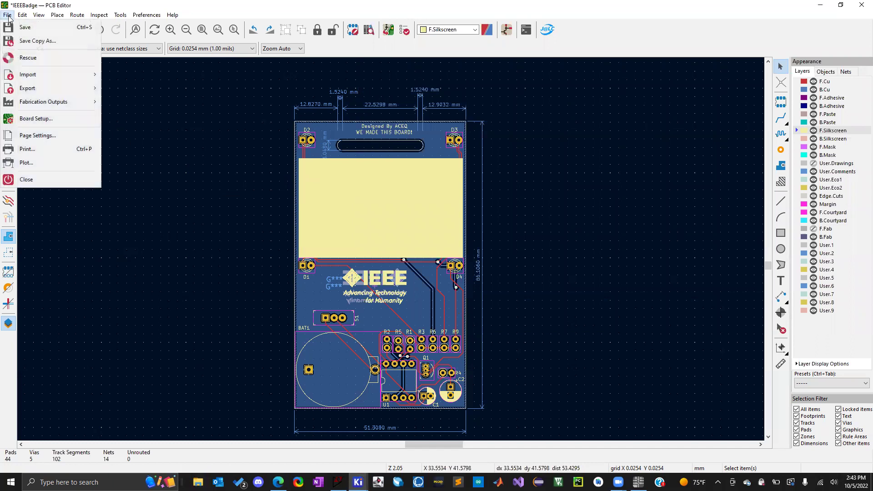
mouse_move(53, 104)
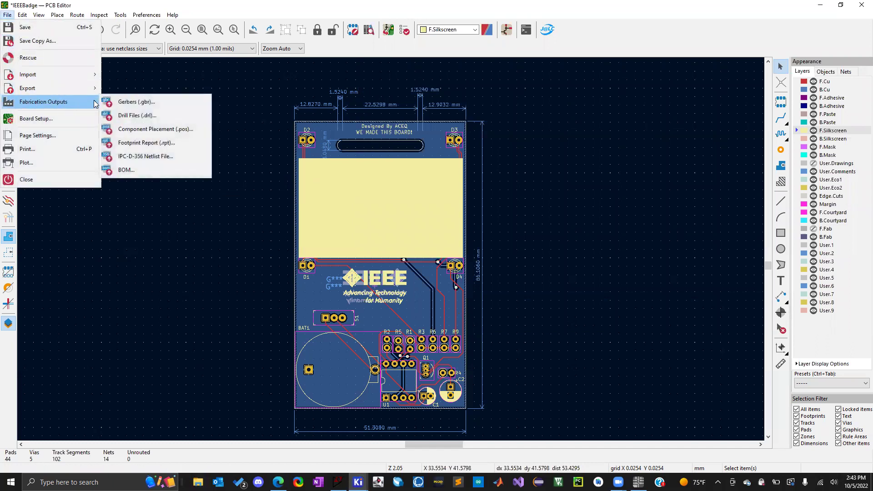
click(121, 104)
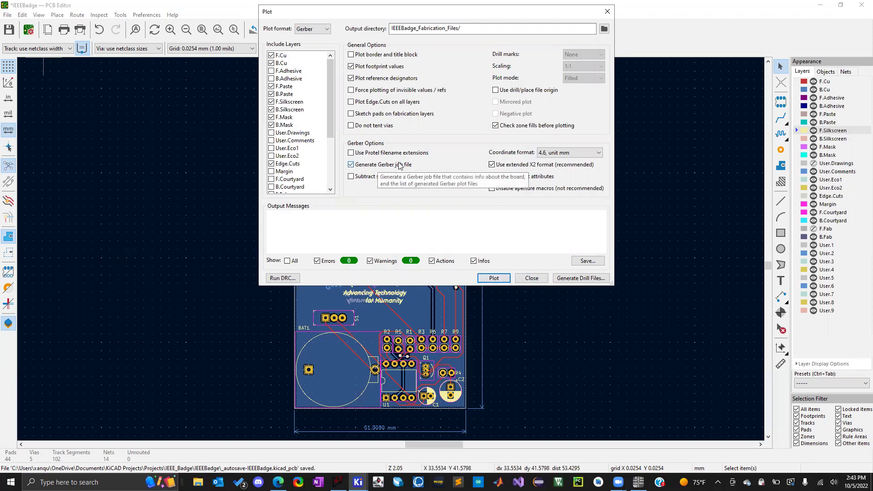
click(459, 29)
text(/)
click(604, 29)
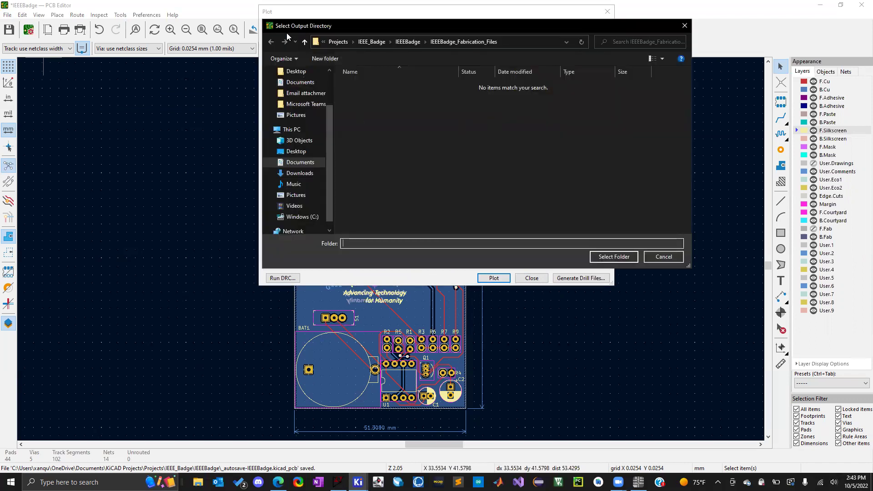
click(304, 42)
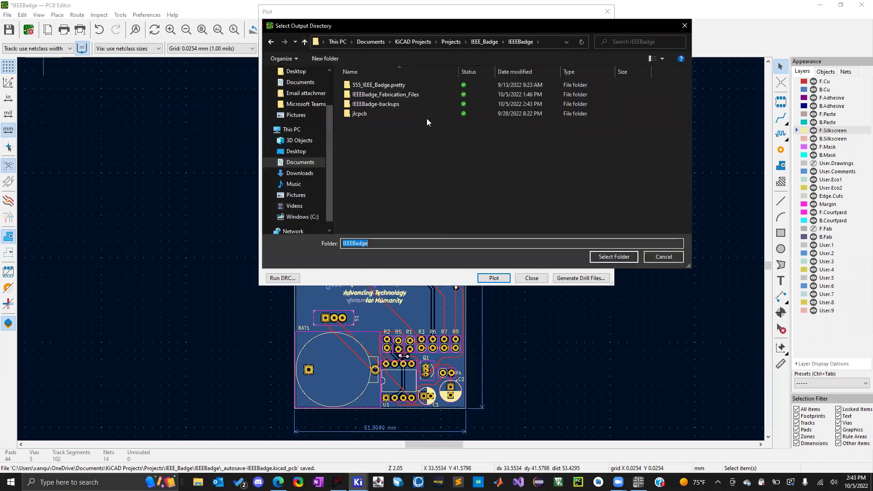
double_click(396, 95)
click(614, 256)
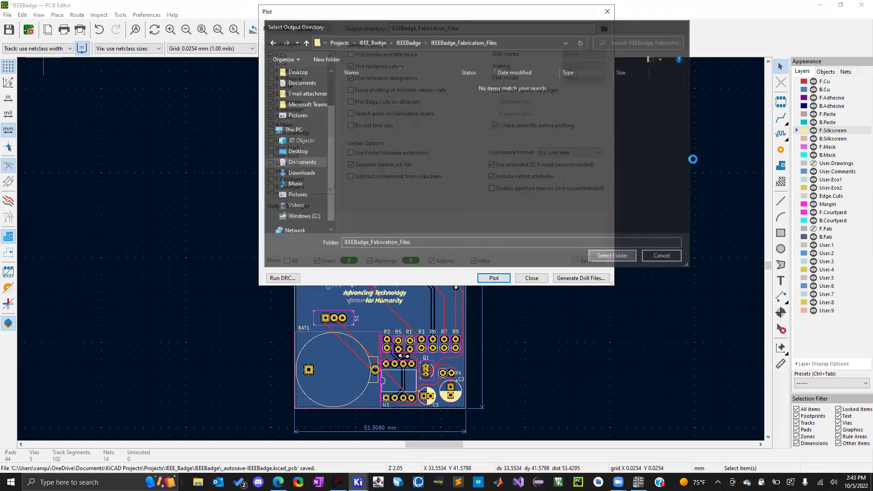
click(494, 151)
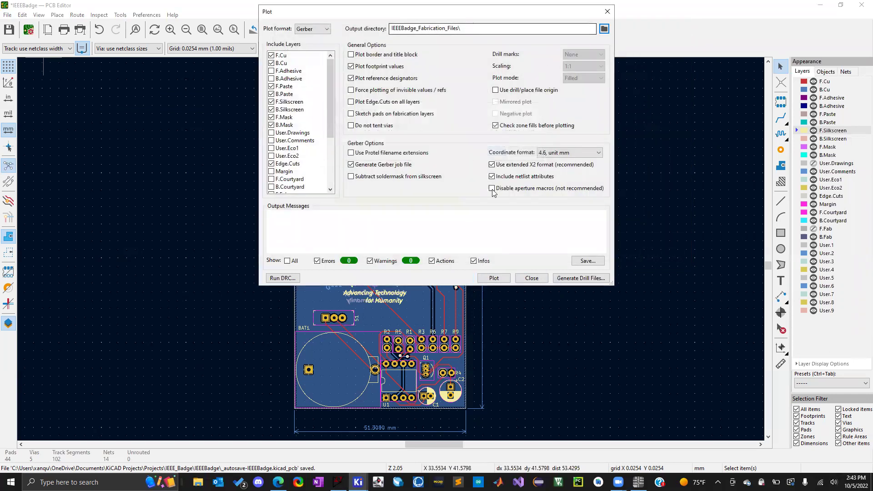
drag(392, 30, 457, 28)
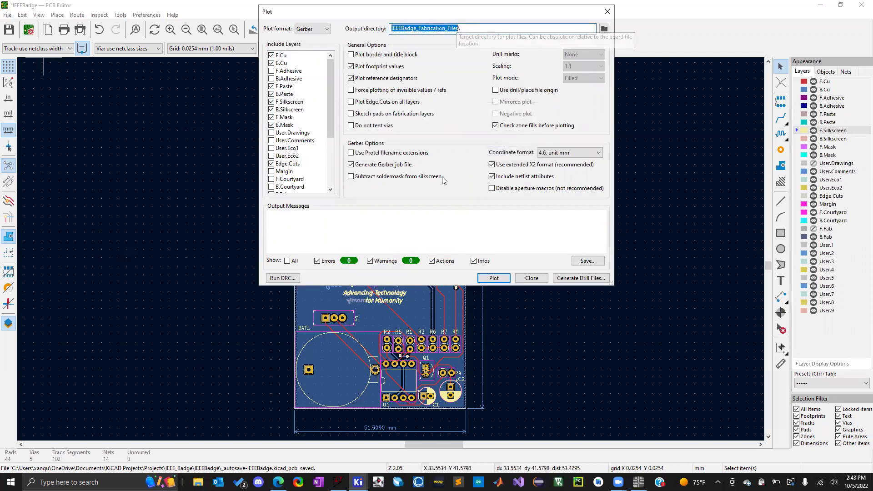
click(465, 29)
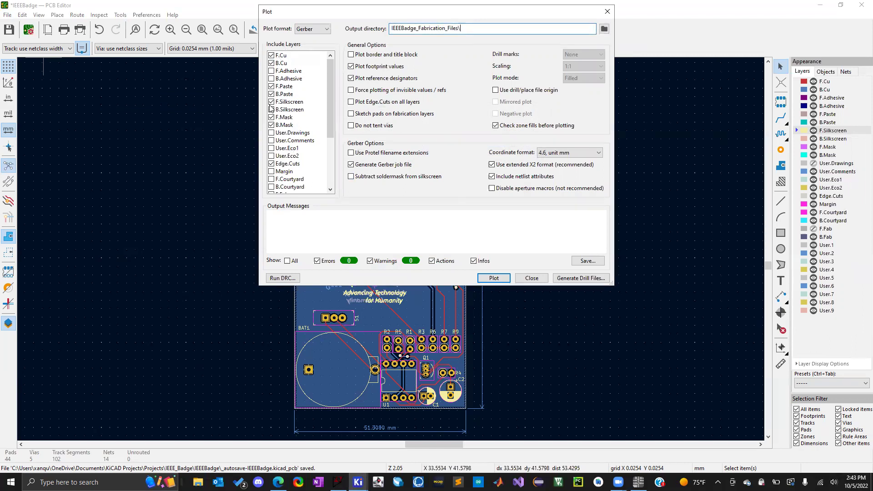
Review the included layers and plot the Gerber files for front and back copper, paste, silkscreen and mask plus Edge.Cuts.
click(278, 78)
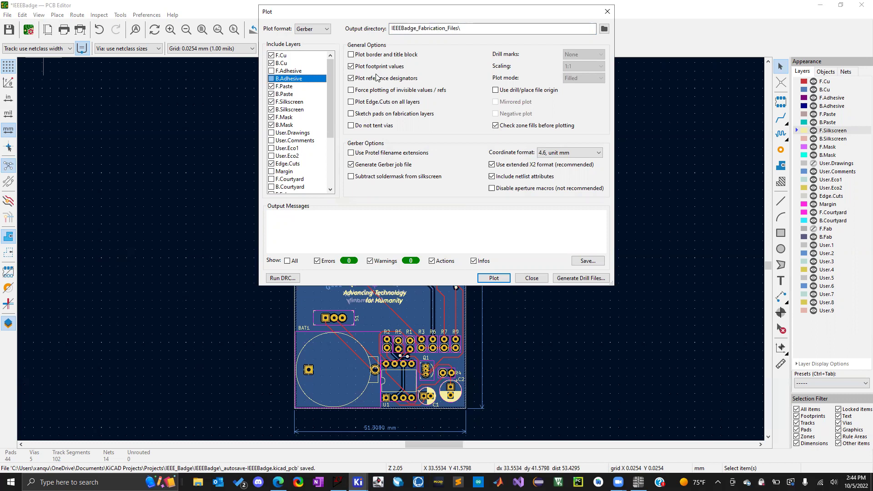
click(281, 56)
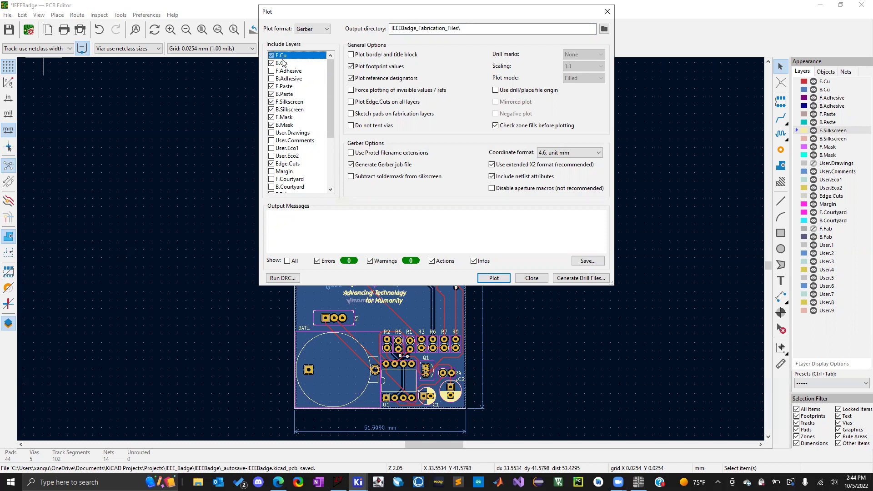
click(283, 62)
click(285, 87)
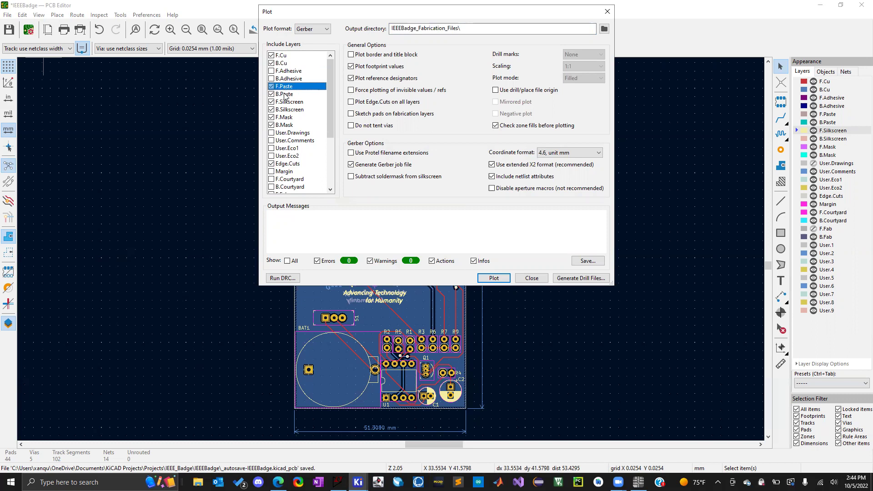
click(285, 94)
click(287, 103)
click(291, 125)
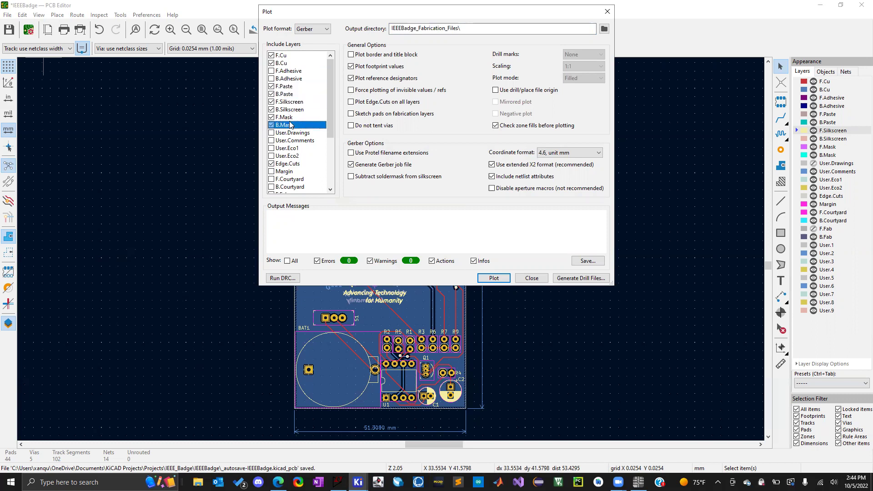
click(287, 165)
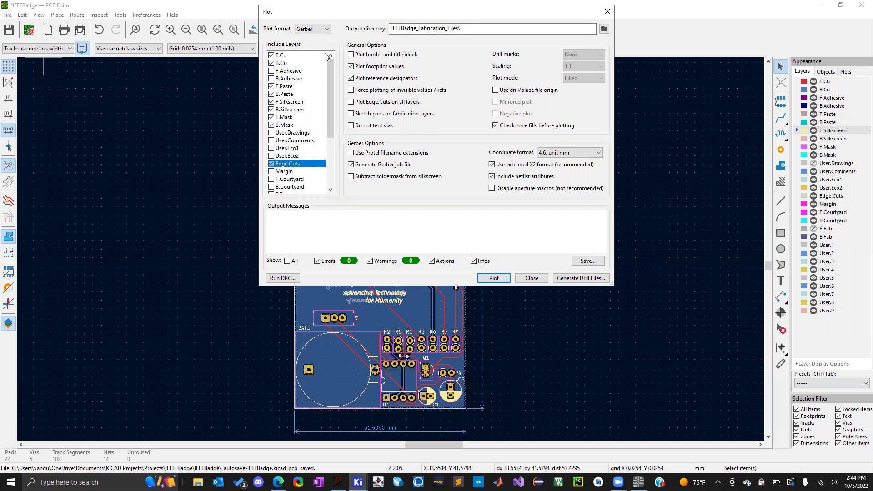
scroll(312, 192, down, 1)
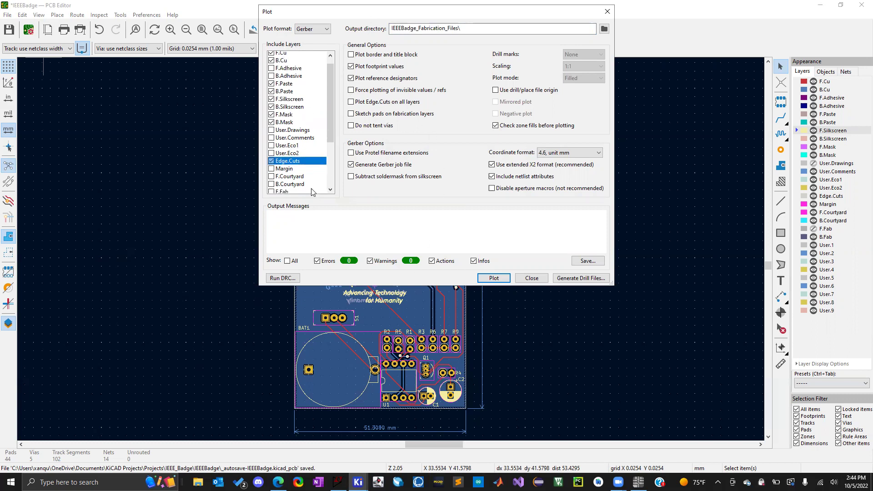
scroll(312, 192, down, 3)
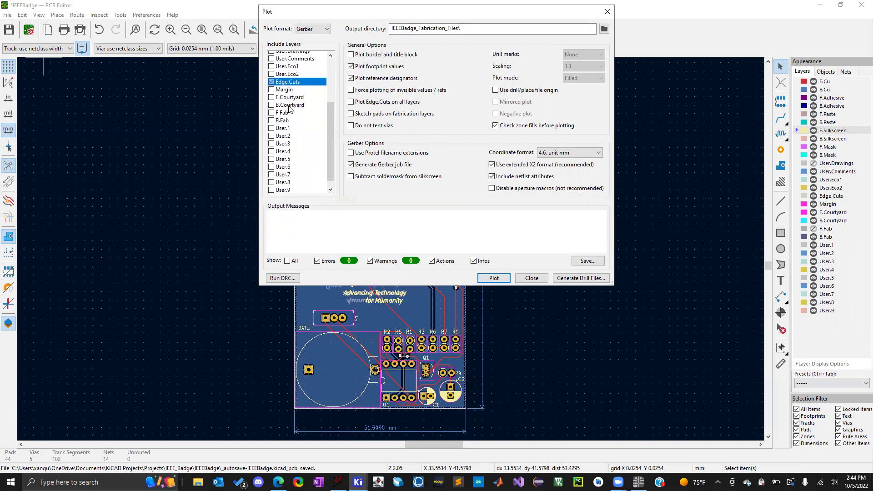
scroll(289, 109, up, 4)
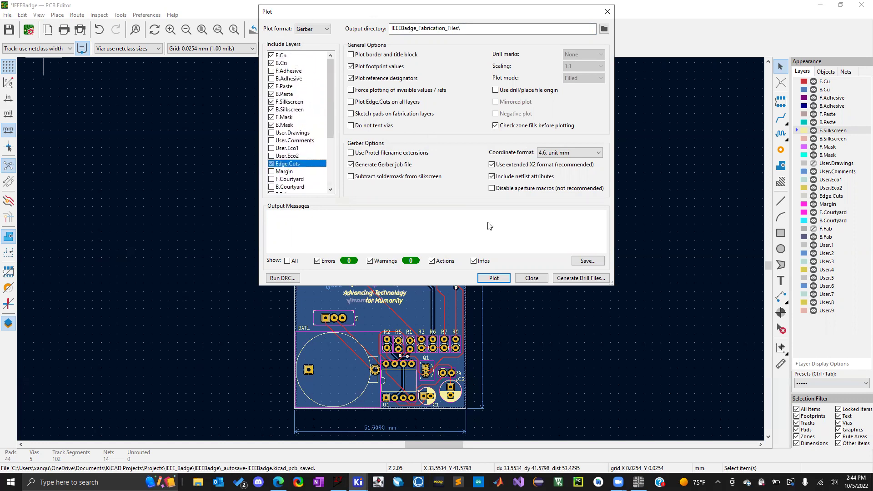
key(Return)
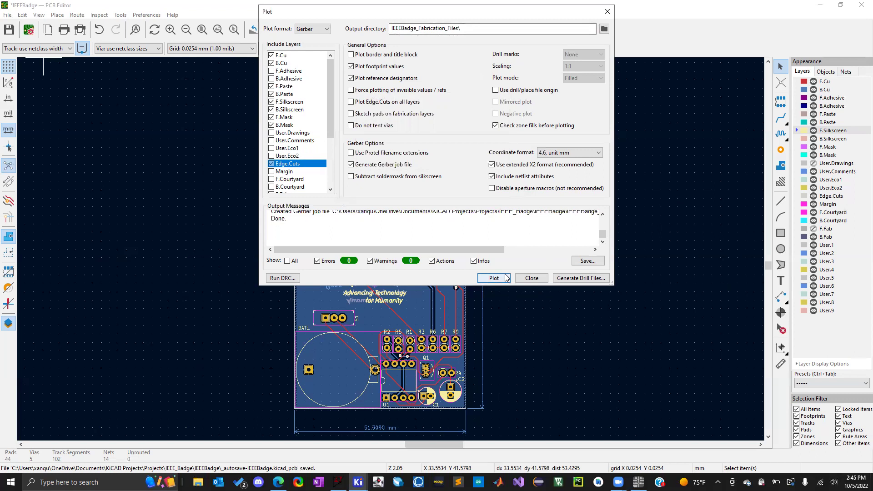
Generate Excellon drill files in millimetres with absolute origin and decimal format into IEEEBadge_Fabrication_Files, and close the drill dialog.
click(568, 280)
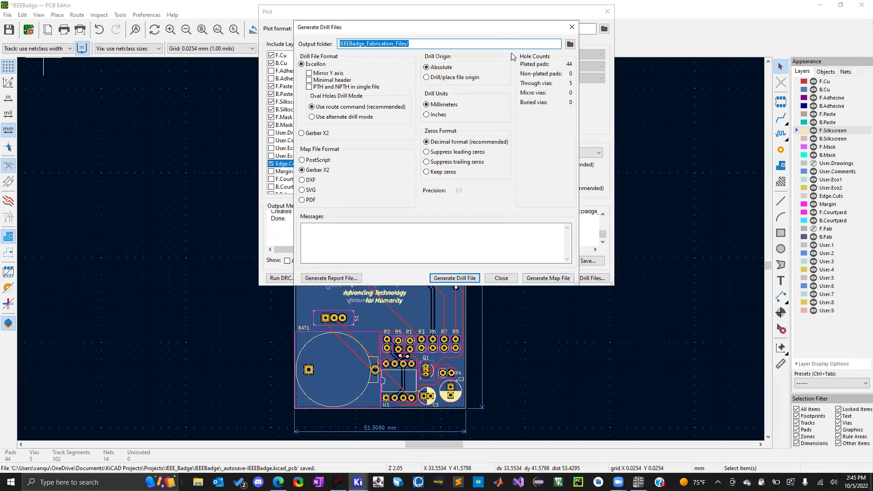
click(438, 45)
drag(438, 45, 327, 53)
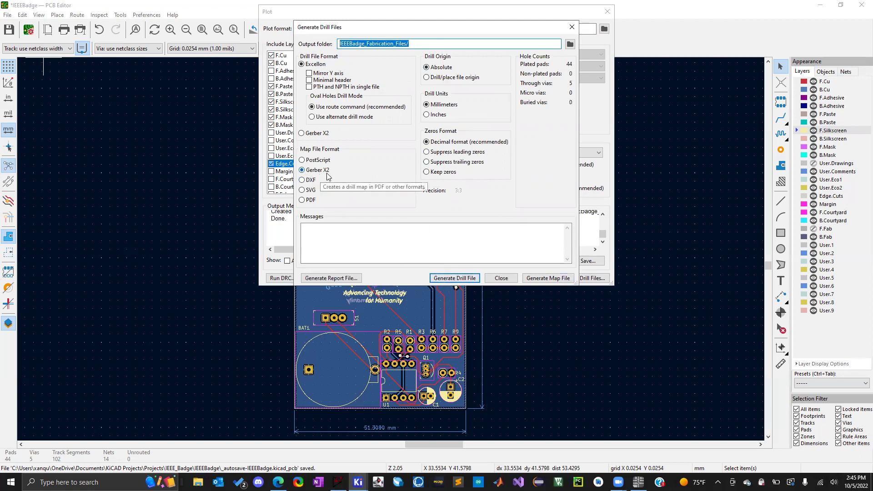
click(459, 279)
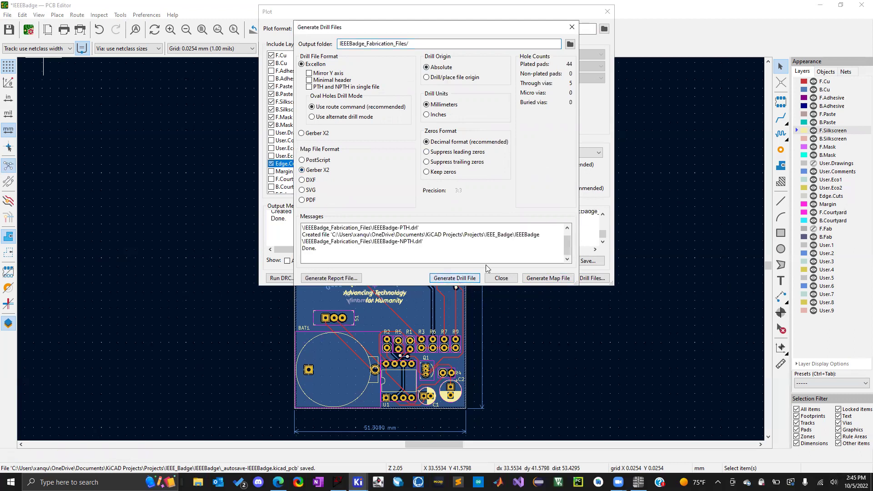
drag(317, 248, 289, 250)
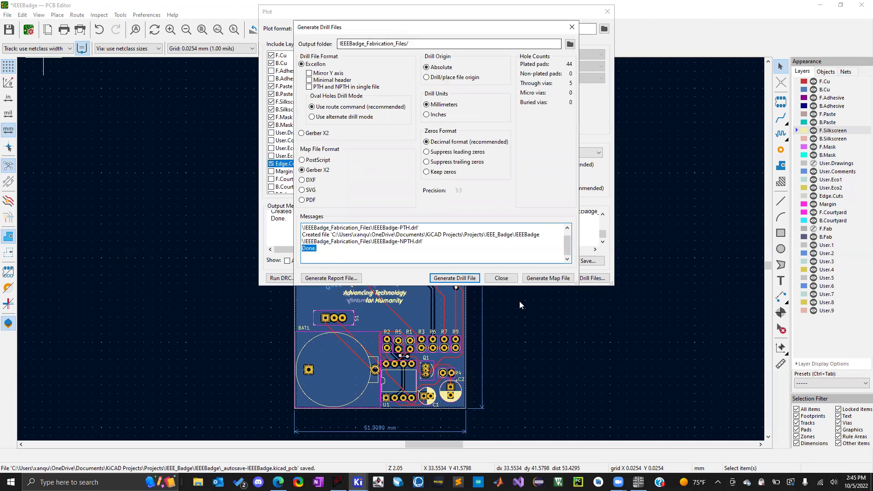
click(501, 278)
drag(296, 222, 246, 219)
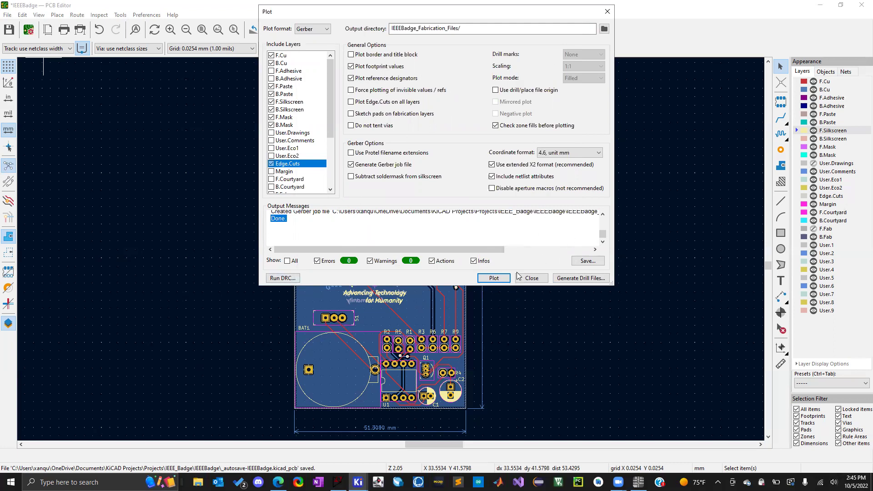
Close the Plot dialog, set the PCB Editor aside and launch the Gerber Viewer from the KiCad project window.
click(537, 279)
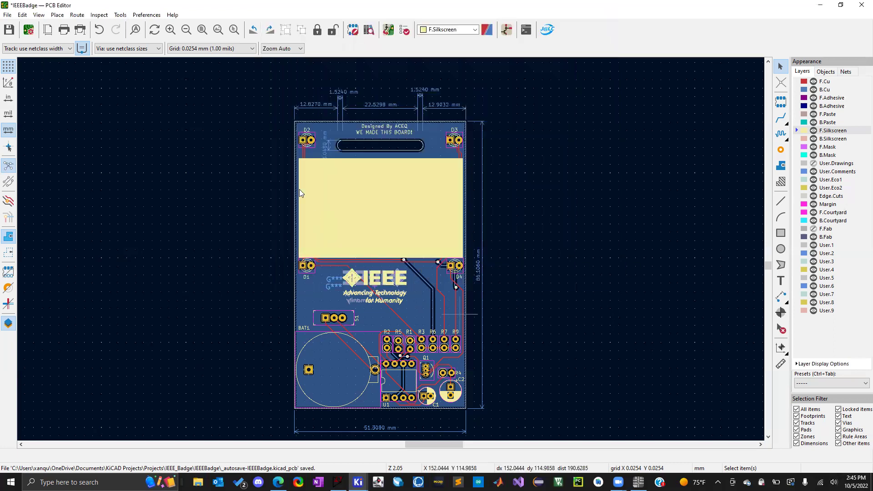
click(821, 6)
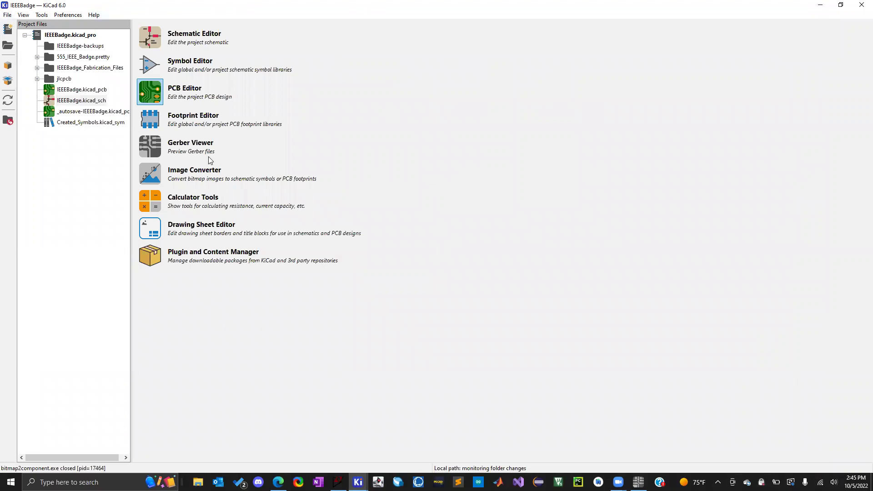
click(148, 147)
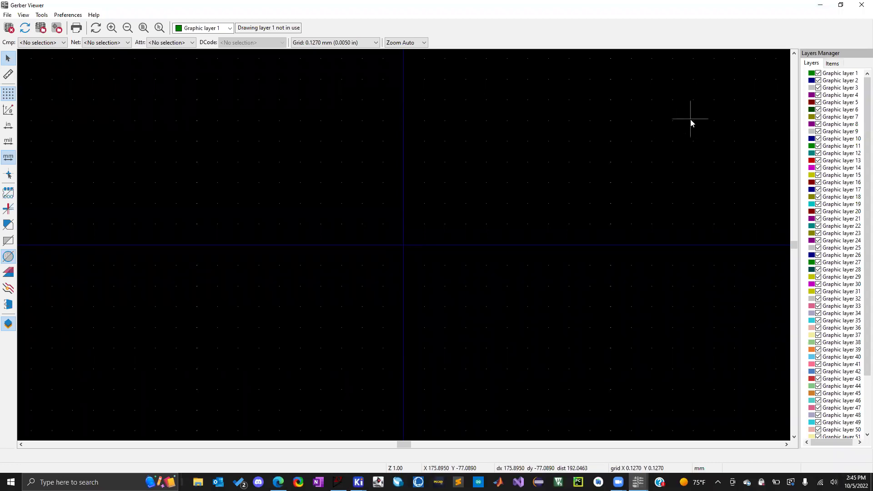
Load every file from IEEEBadge-B_Cu.gbr through IEEEBadge-job.gbrjob in the IEEEBadge_Fabrication_Files folder as Gerber plot files, and dismiss the error report.
click(7, 14)
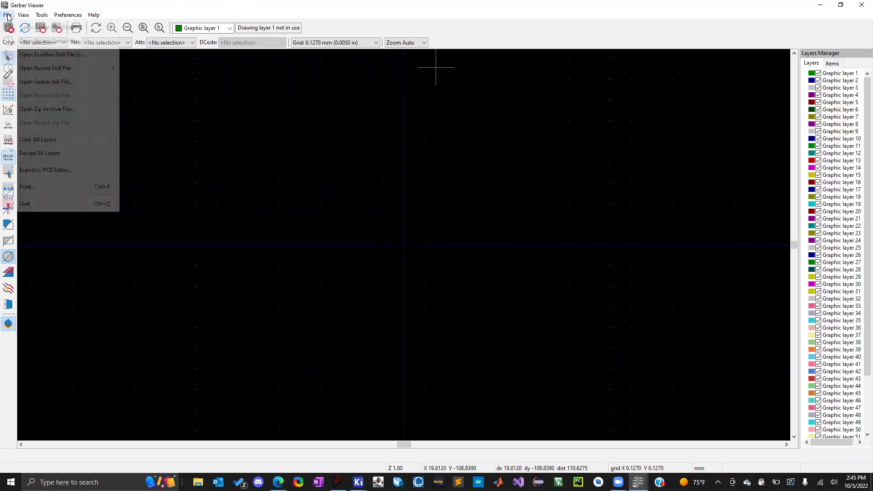
click(94, 15)
click(7, 15)
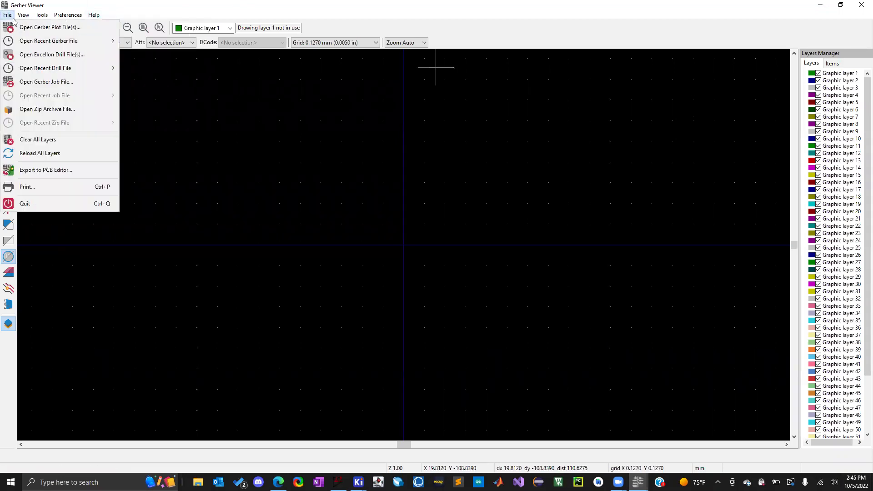
click(44, 27)
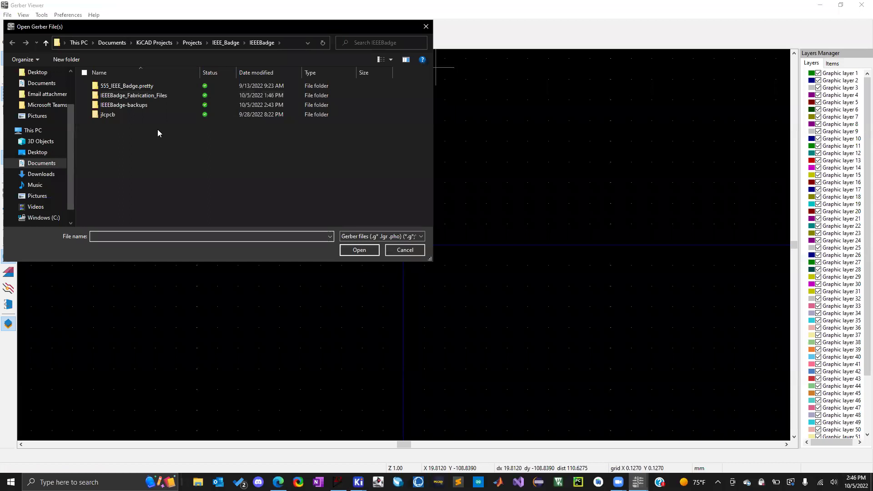
click(147, 96)
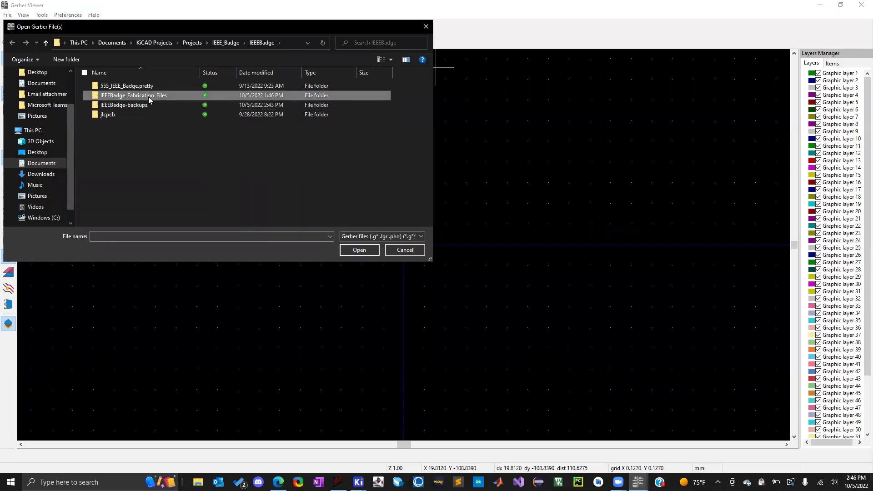
double_click(148, 99)
click(140, 85)
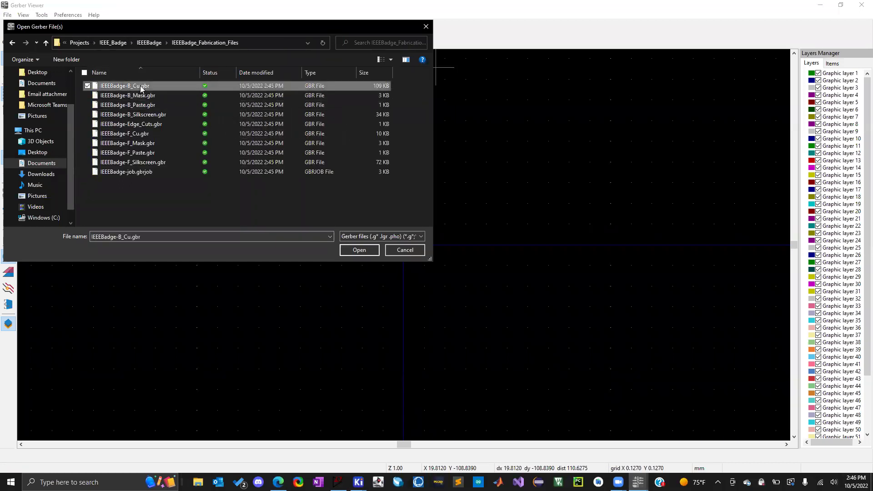
click(141, 170)
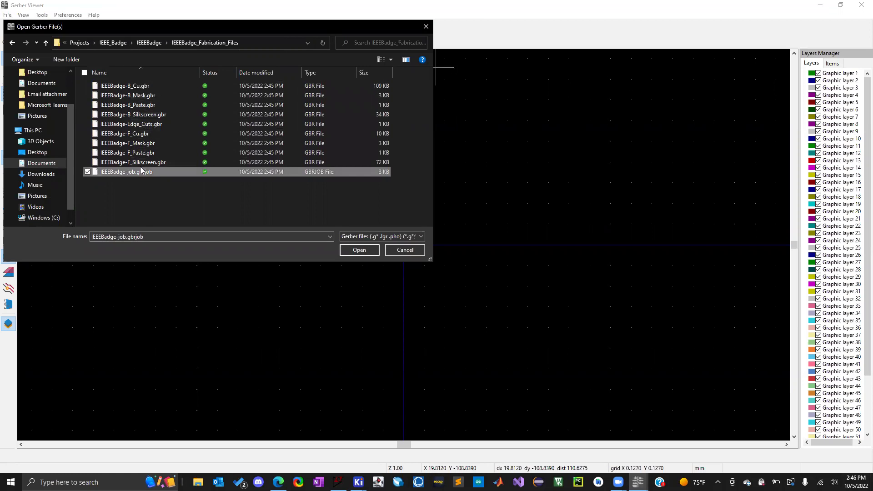
click(128, 86)
shift+click(129, 171)
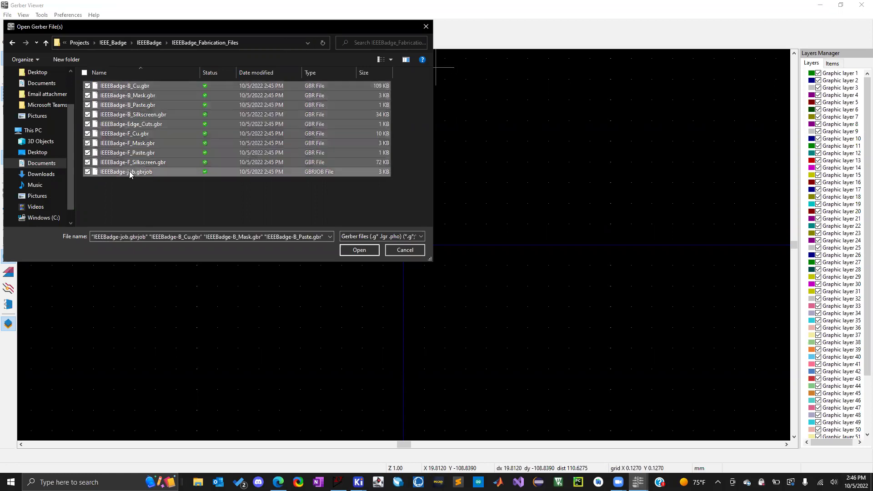
click(368, 251)
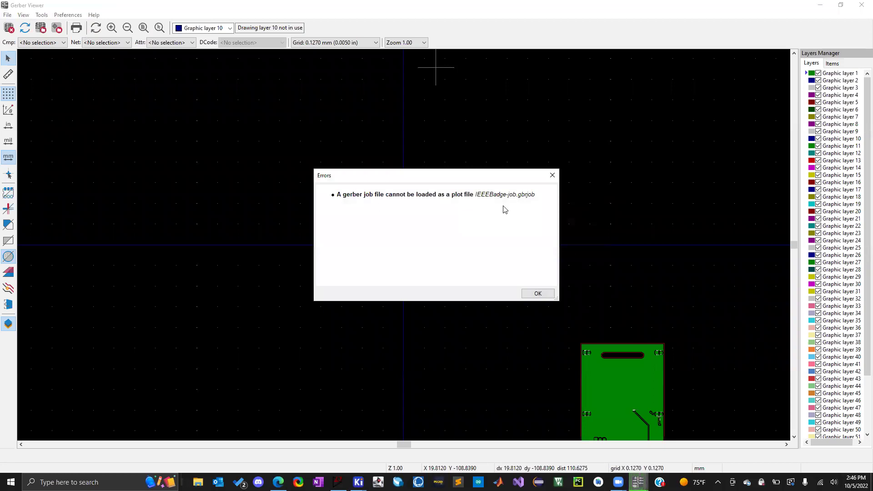
drag(516, 194, 543, 199)
click(538, 294)
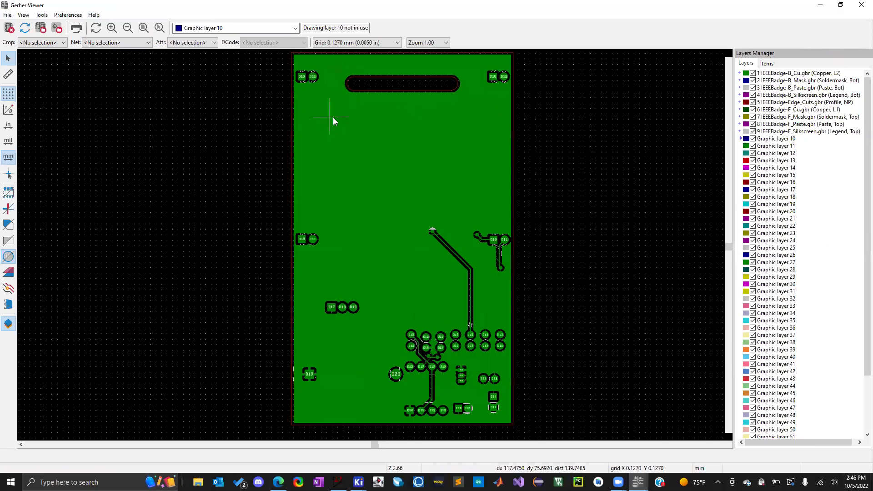
Load the Excellon drill files IEEEBadge-NPTH.drl and IEEEBadge-PTH.drl from the IEEEBadge_Fabrication_Files folder.
click(7, 16)
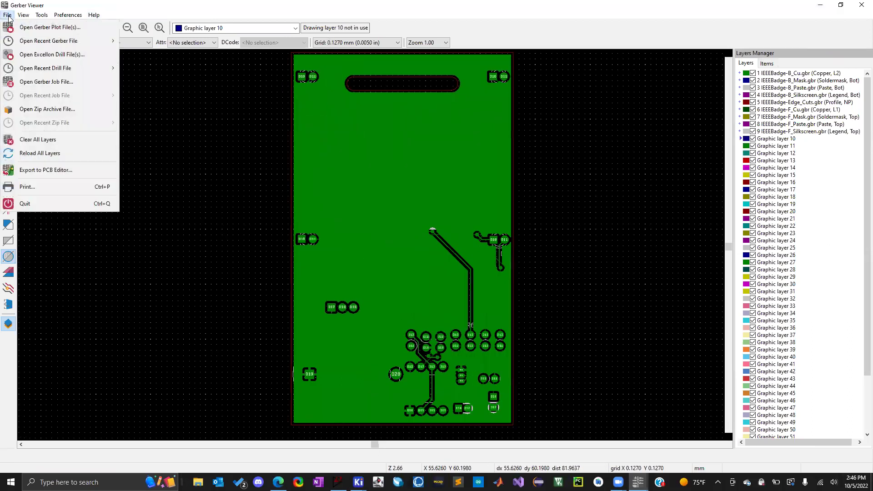
click(54, 56)
click(137, 86)
ctrl+click(144, 97)
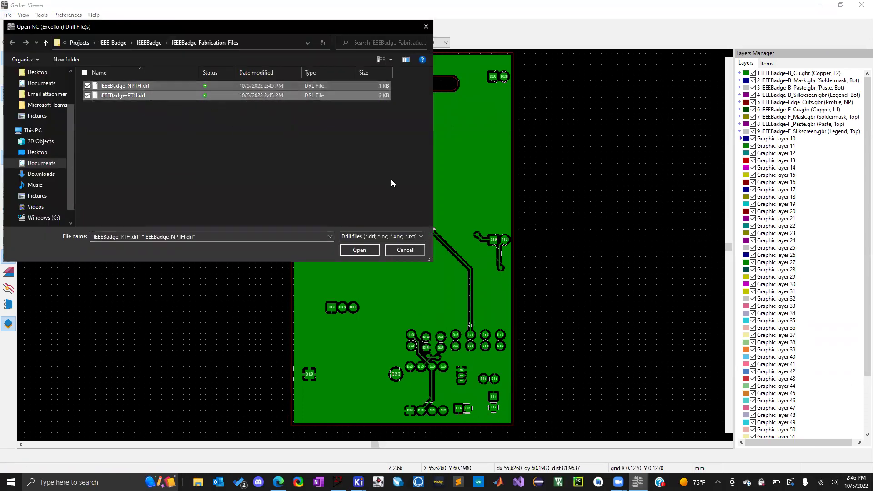
click(369, 251)
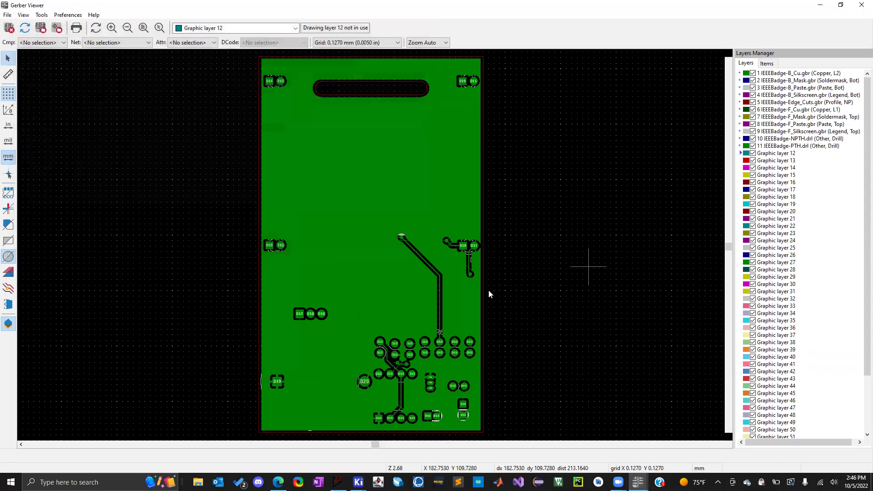
Compare the NPTH and PTH drill layers by making each active in turn and examining the pads near the board's right edge.
click(741, 146)
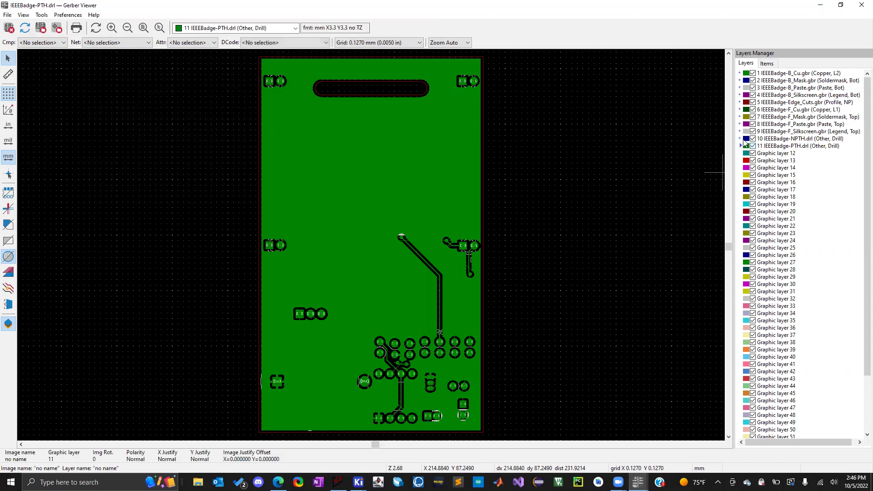
click(742, 139)
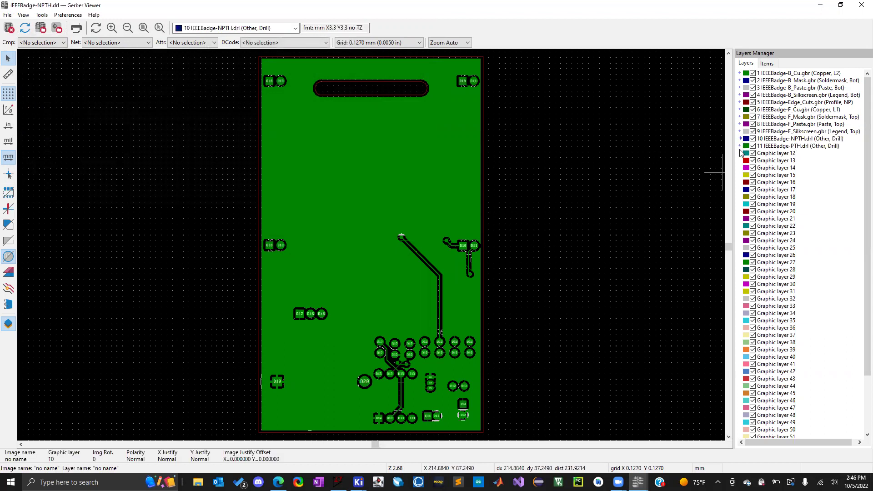
click(741, 146)
scroll(465, 225, up, 1)
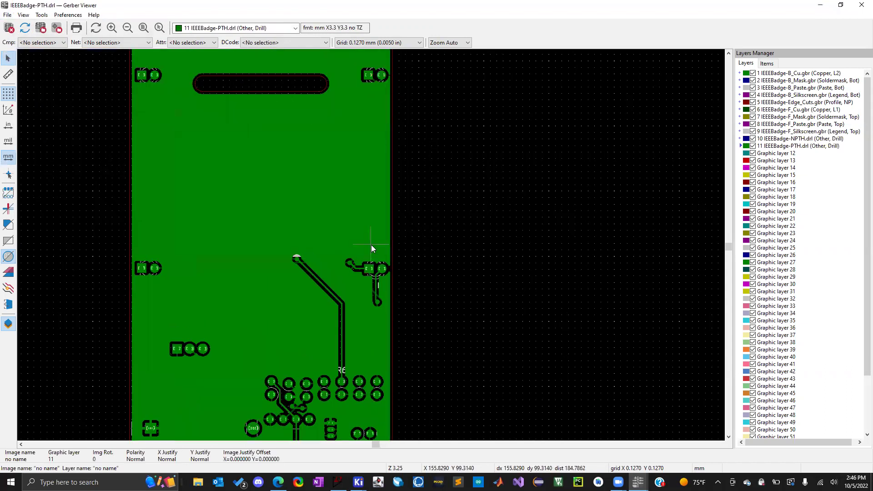
scroll(371, 244, up, 6)
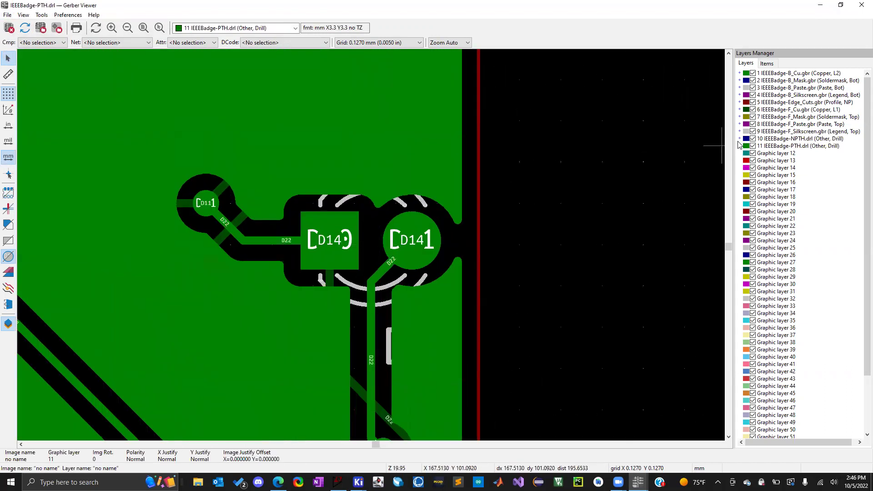
click(740, 140)
click(740, 146)
click(740, 140)
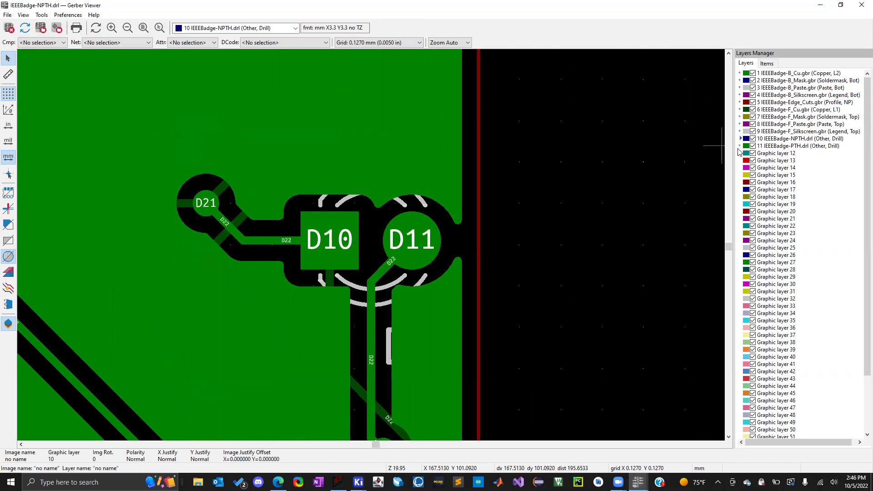
click(740, 146)
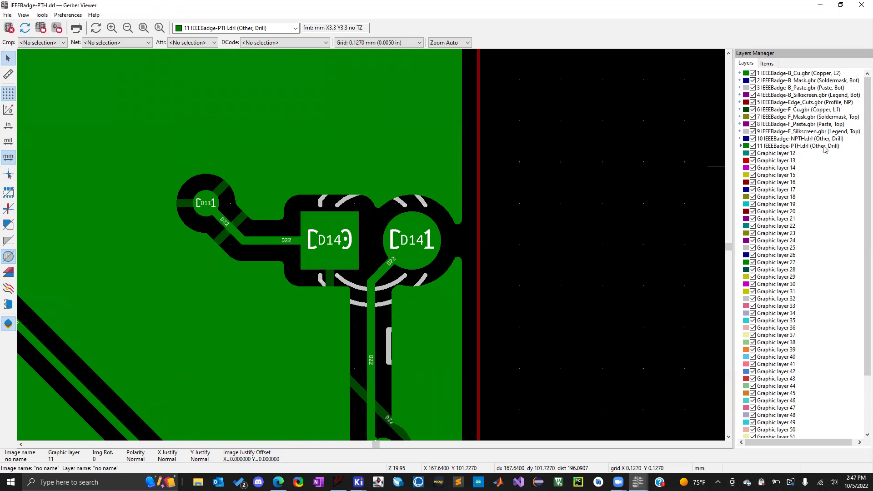
Inspect the items stacked at the round and square pads near the board's right edge, and return to the full board.
click(410, 237)
click(425, 247)
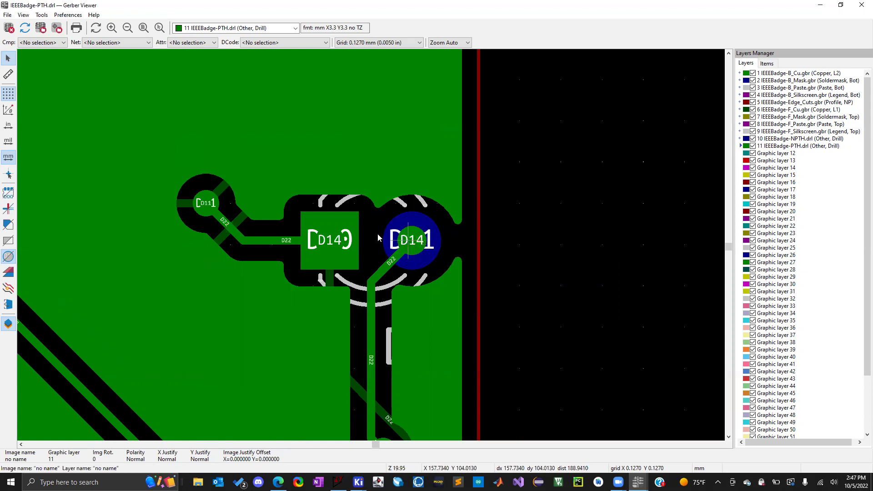
click(335, 240)
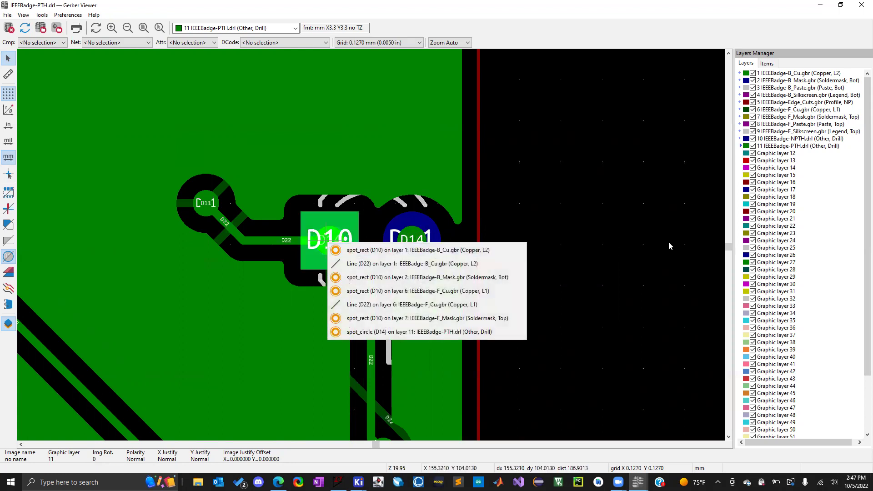
click(371, 249)
scroll(371, 248, down, 8)
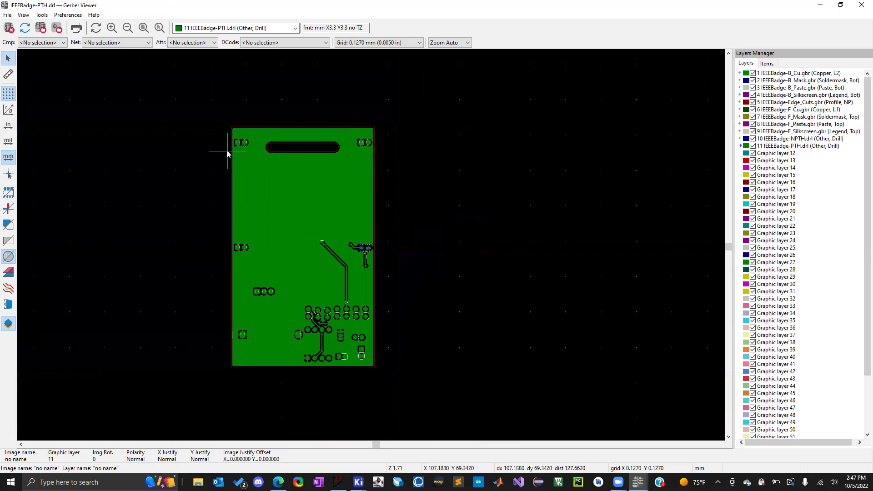
scroll(312, 312, down, 1)
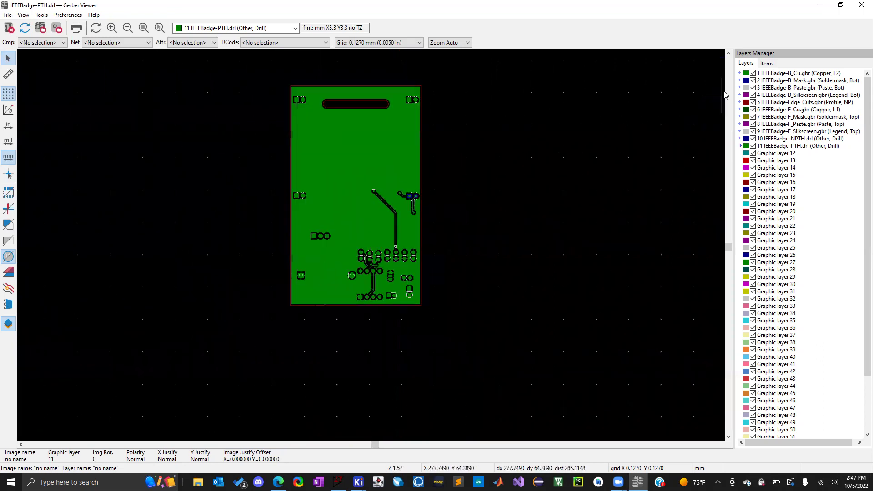
Make the IEEEBadge-B_Cu.gbr layer active and examine the back copper across the board.
click(739, 74)
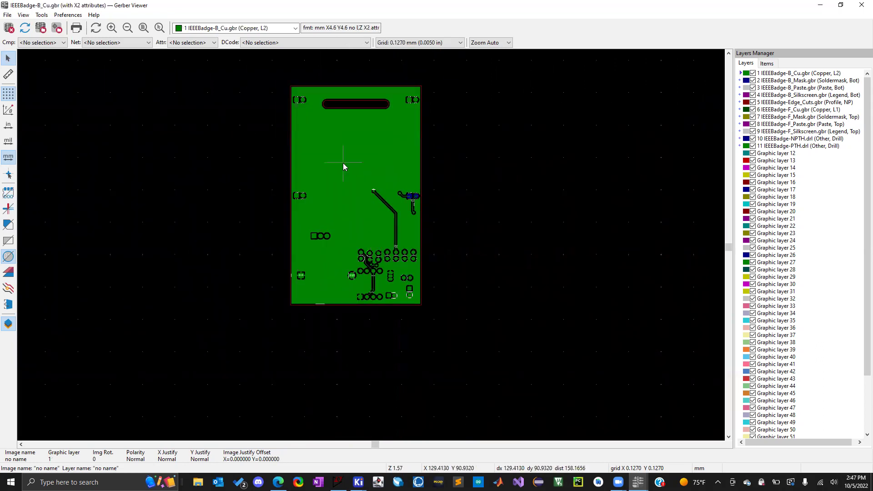
scroll(342, 163, up, 3)
scroll(371, 244, up, 1)
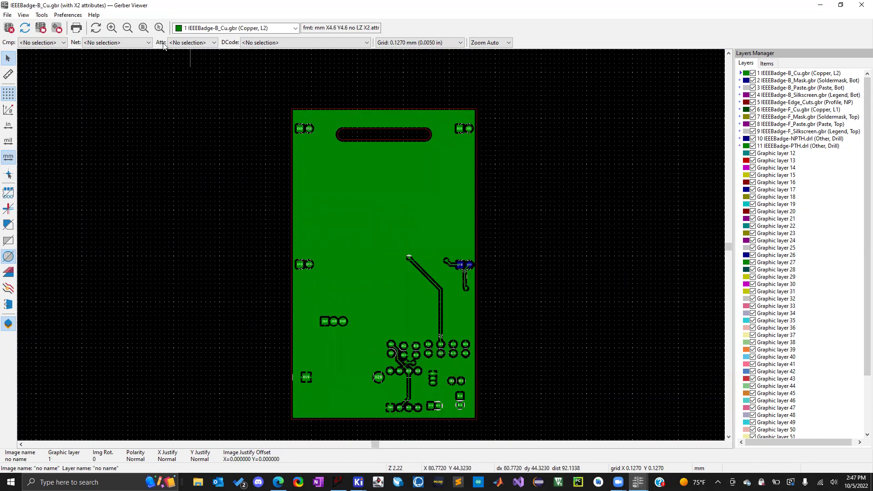
Open the viewer preferences and look through the display, Excellon and hotkey settings.
click(68, 15)
click(41, 26)
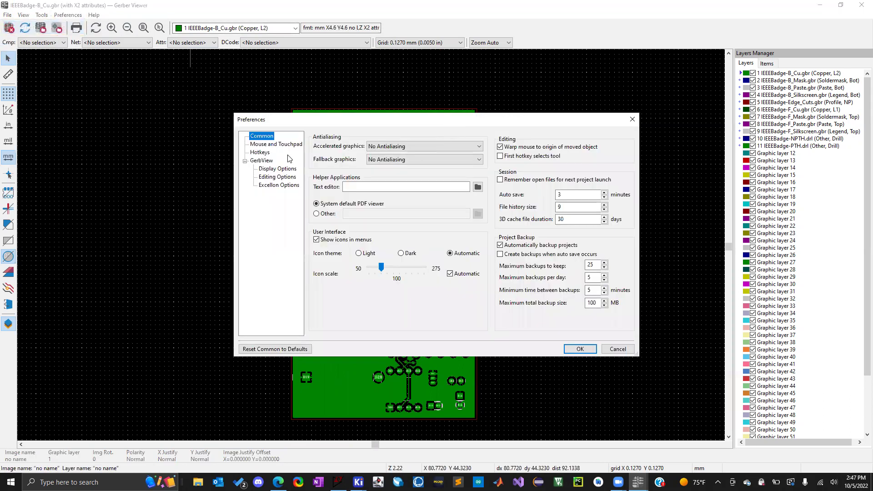
click(272, 176)
click(274, 169)
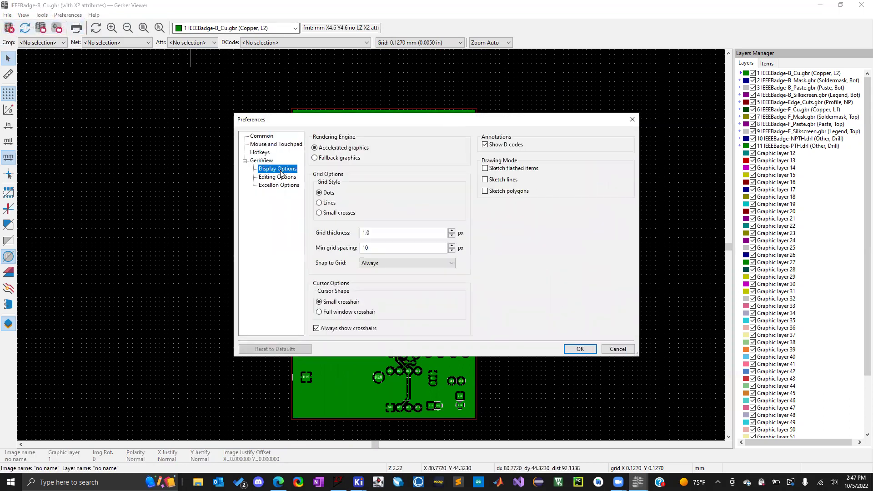
click(279, 185)
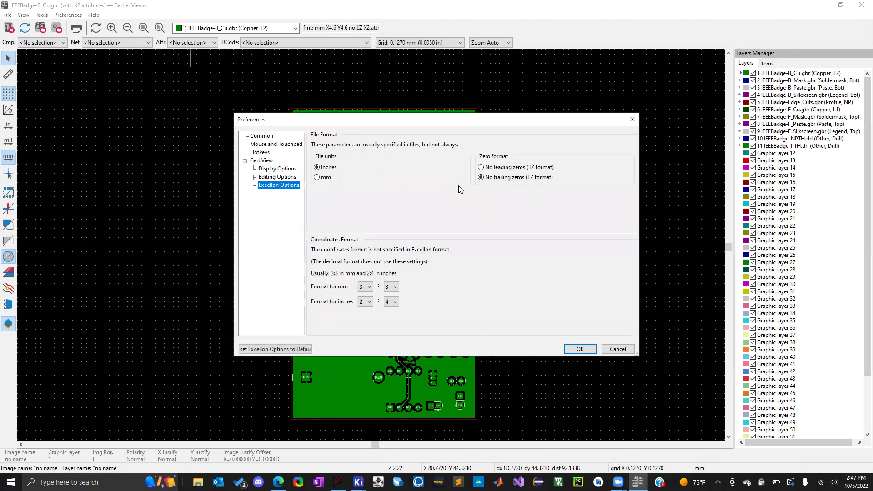
click(260, 154)
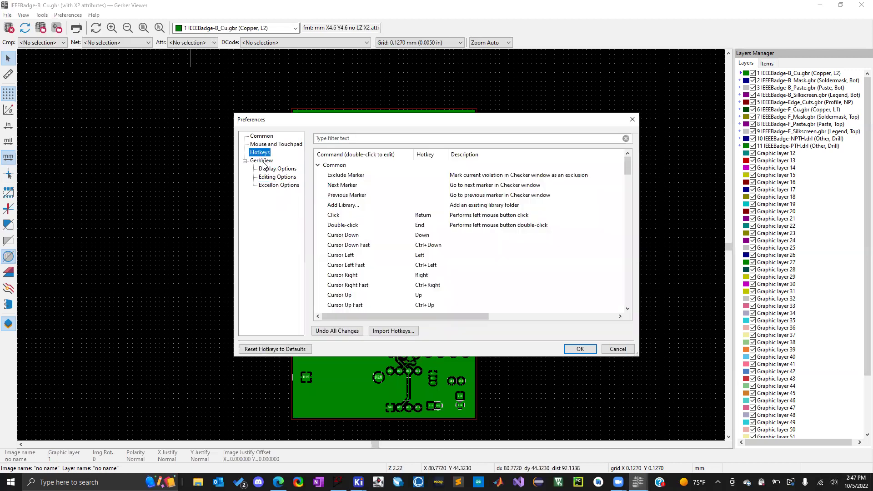
click(263, 163)
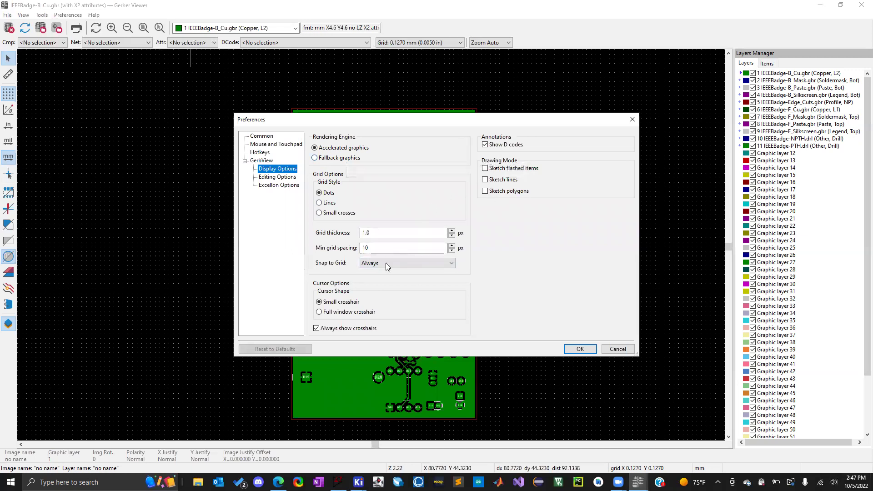
click(253, 153)
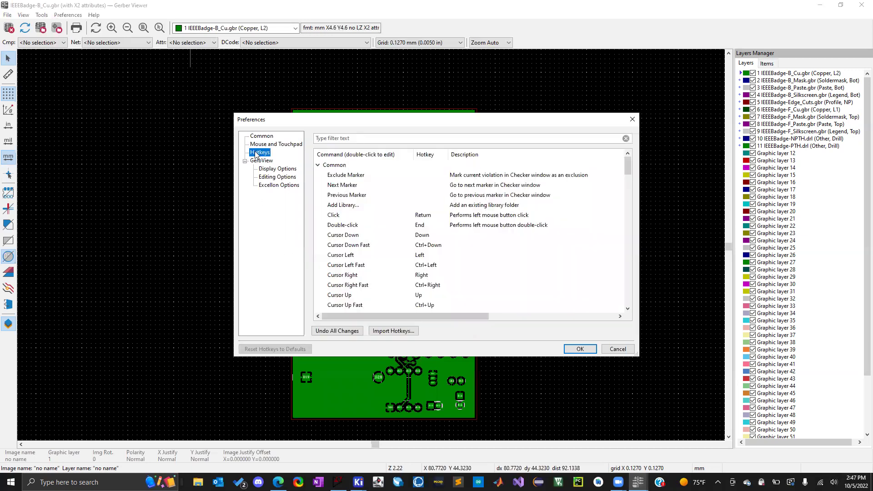
Review the Common, Editing Options, Excellon Options and Display Options preference pages, keeping the system default PDF viewer.
click(263, 144)
click(267, 137)
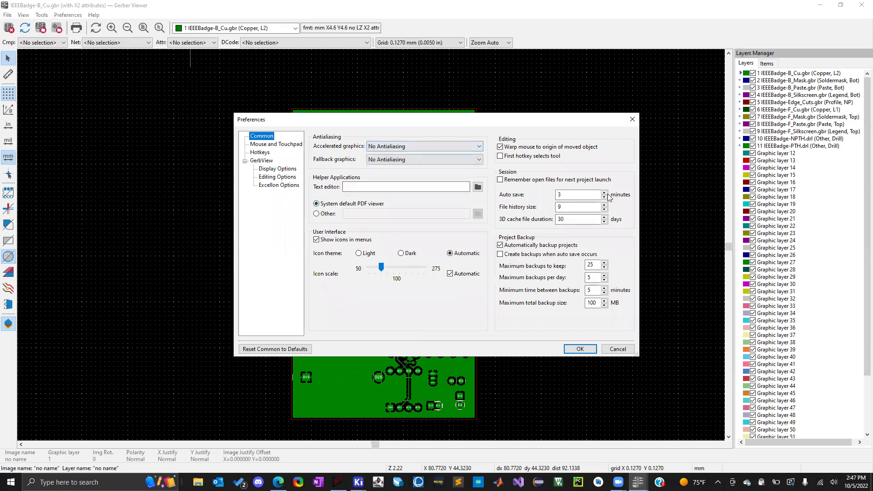
click(317, 214)
click(317, 204)
click(270, 178)
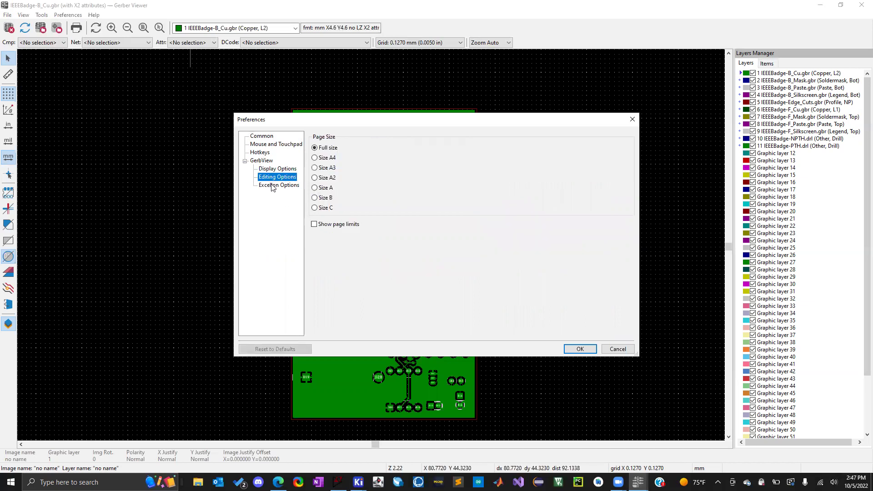
click(273, 185)
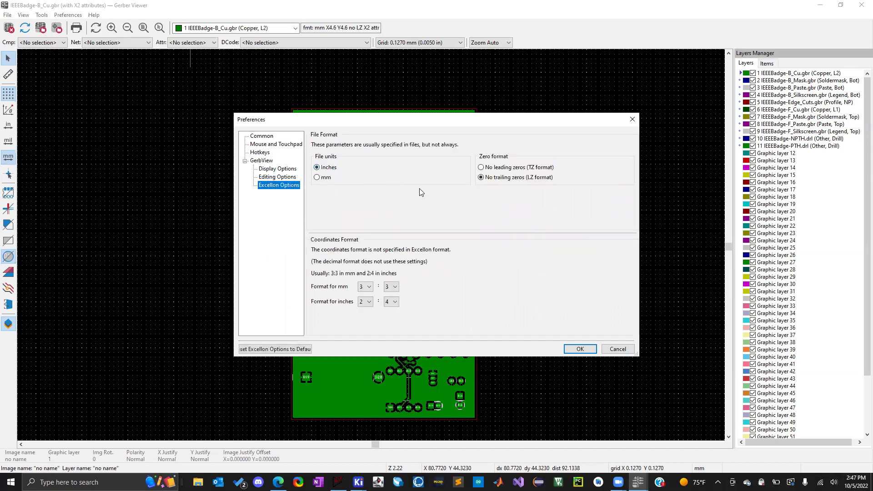
click(288, 169)
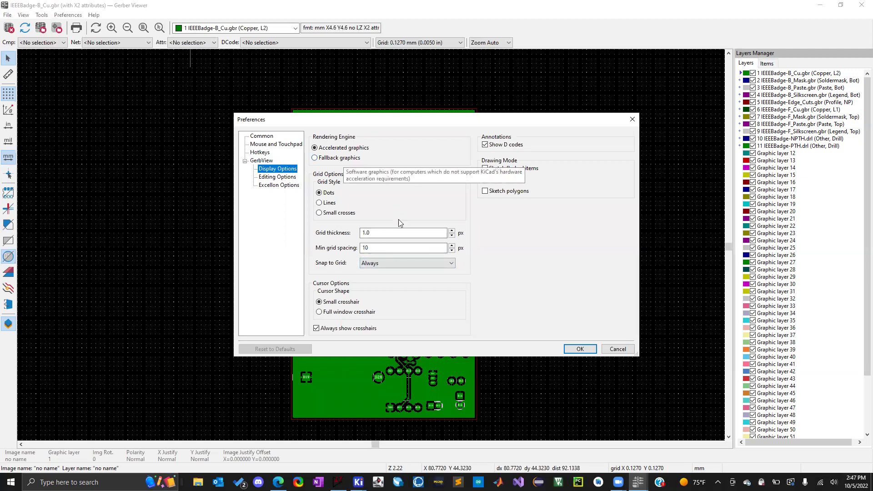
Reset the Common and the Mouse and Touchpad preferences to their defaults.
click(271, 137)
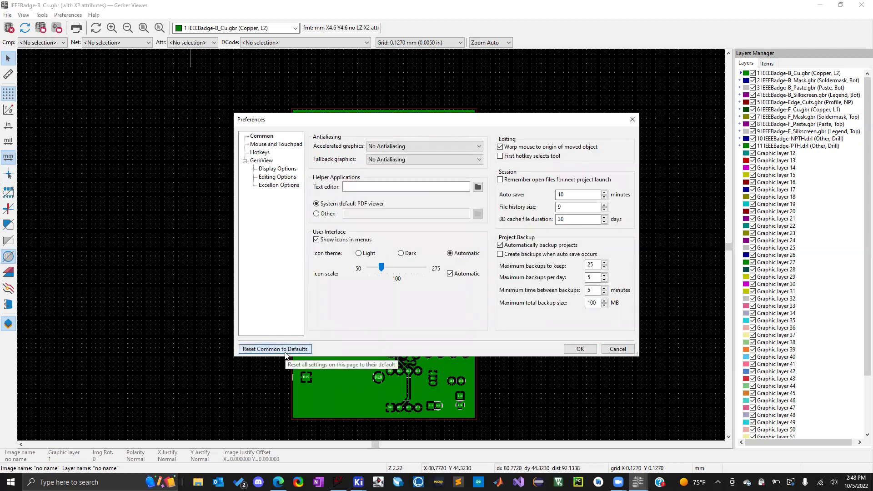
click(281, 145)
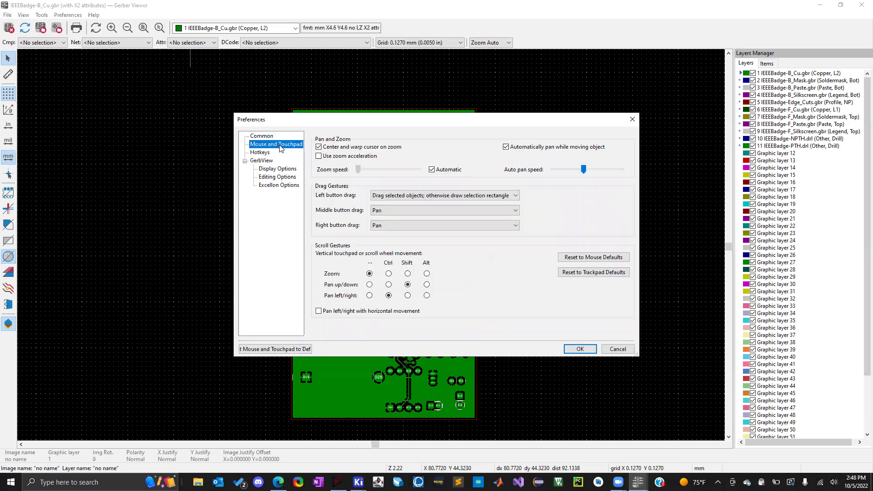
click(275, 348)
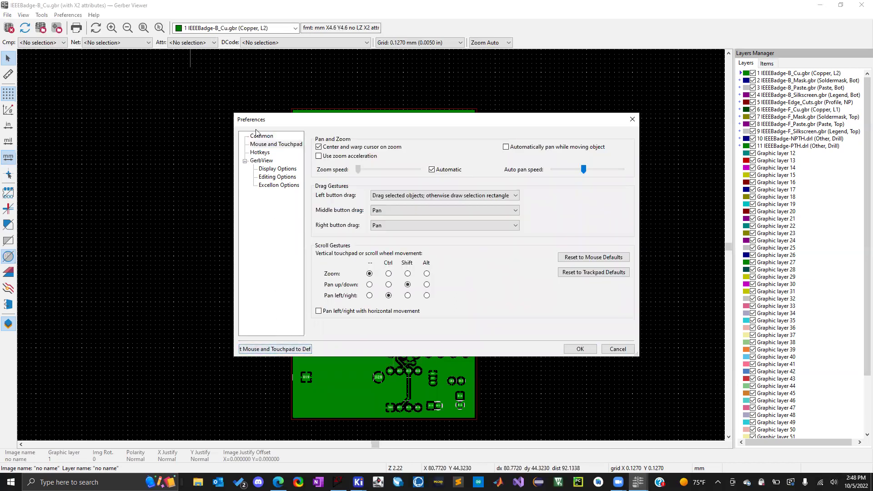
Reset the Excellon options to their defaults and accept the preferences.
click(260, 152)
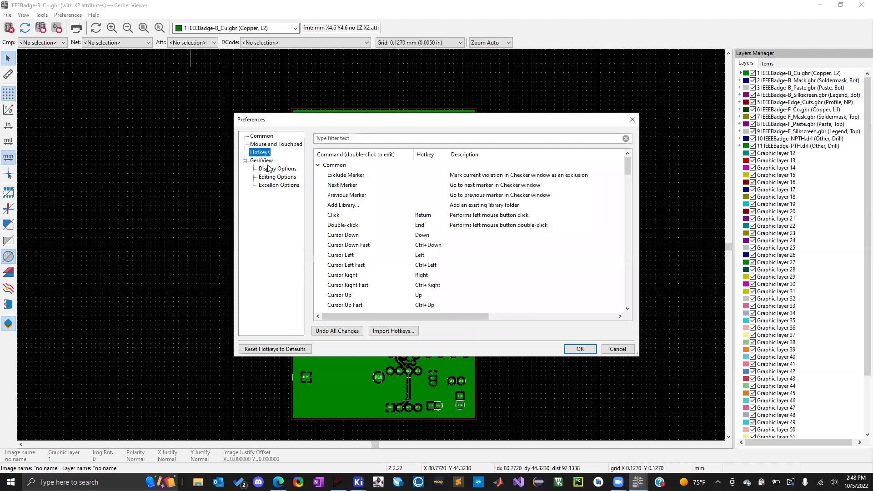
click(270, 169)
click(273, 177)
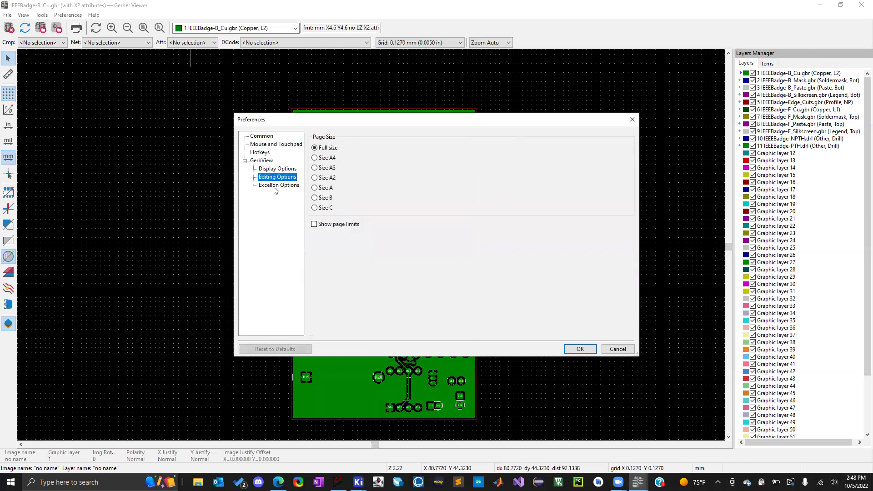
click(274, 186)
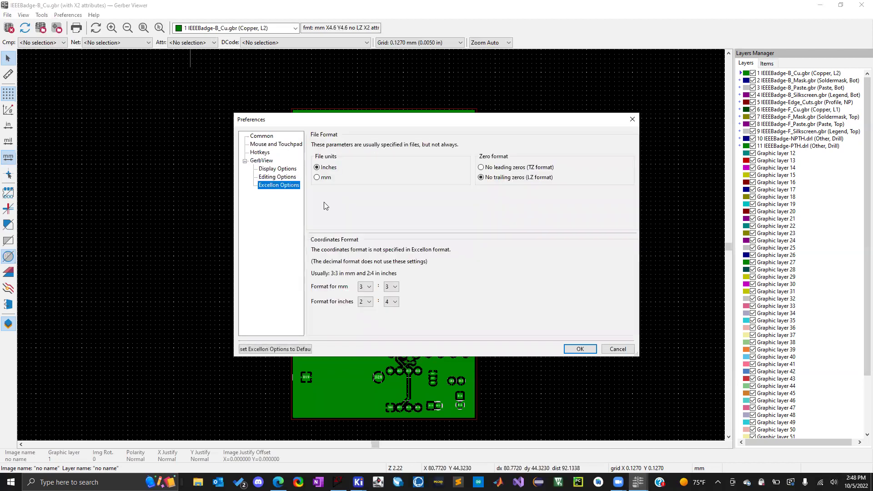
click(288, 350)
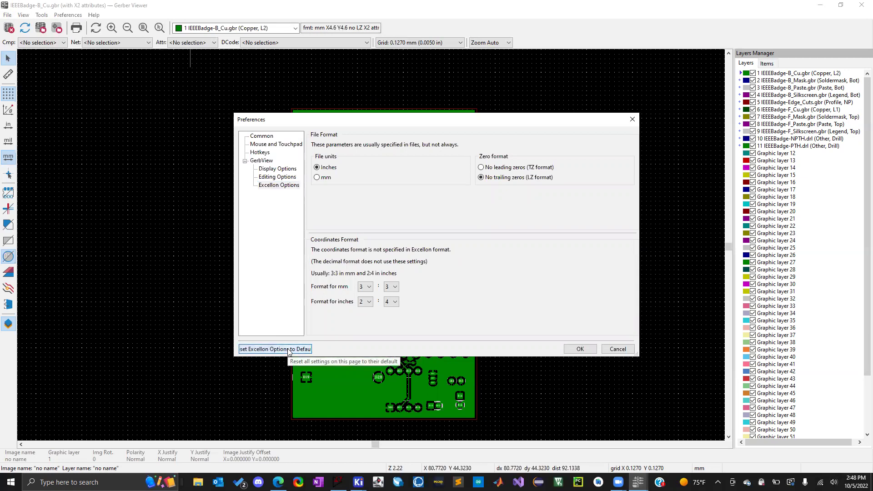
click(580, 349)
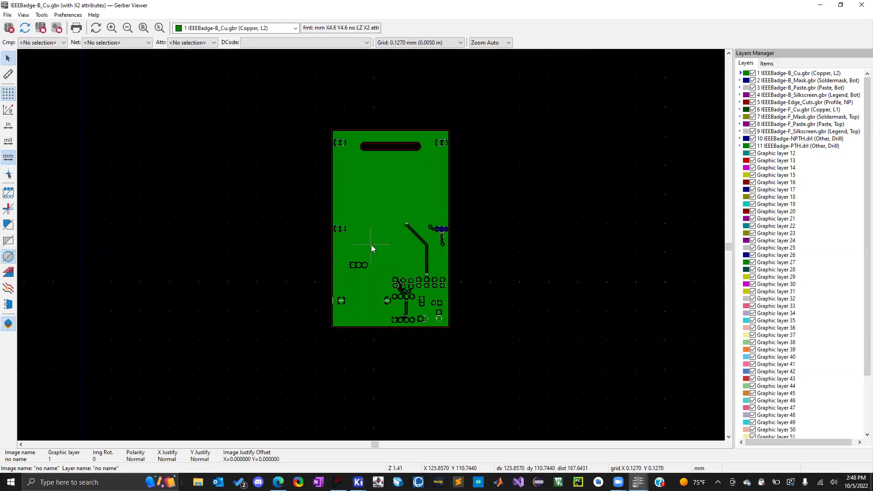
click(68, 15)
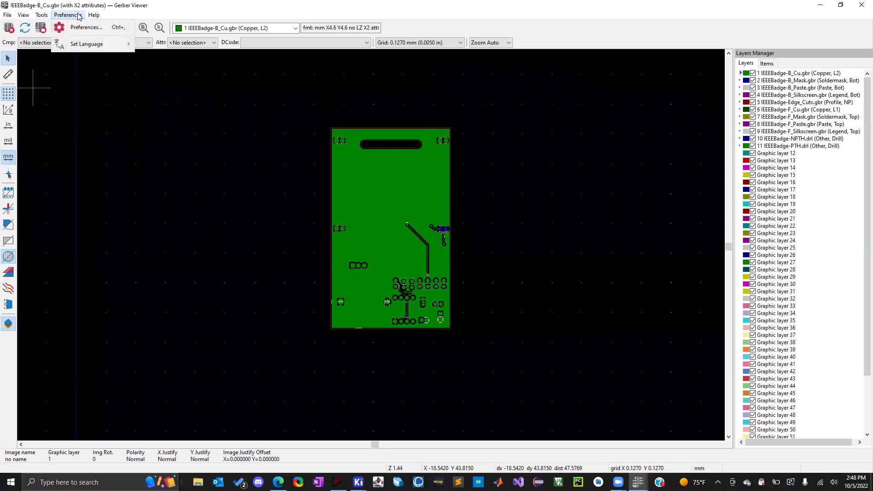
mouse_move(93, 16)
click(7, 15)
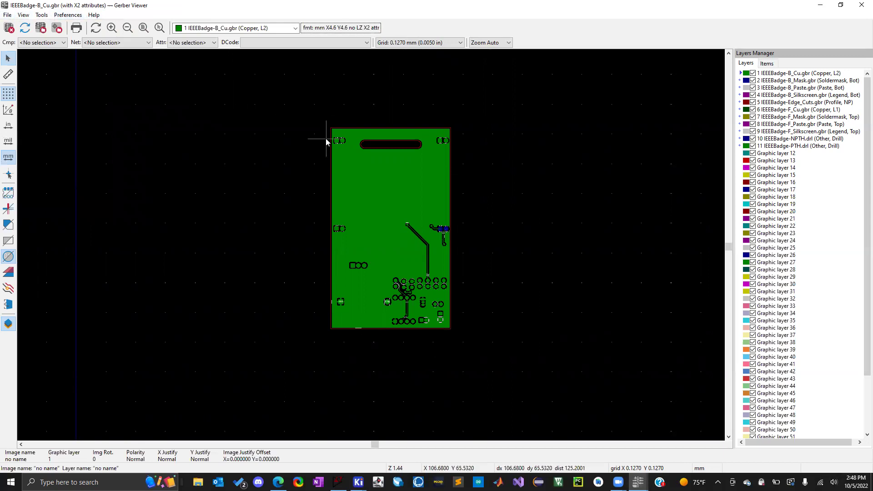
Examine the back copper closely around the blue pads near the board's right edge.
scroll(443, 283, down, 1)
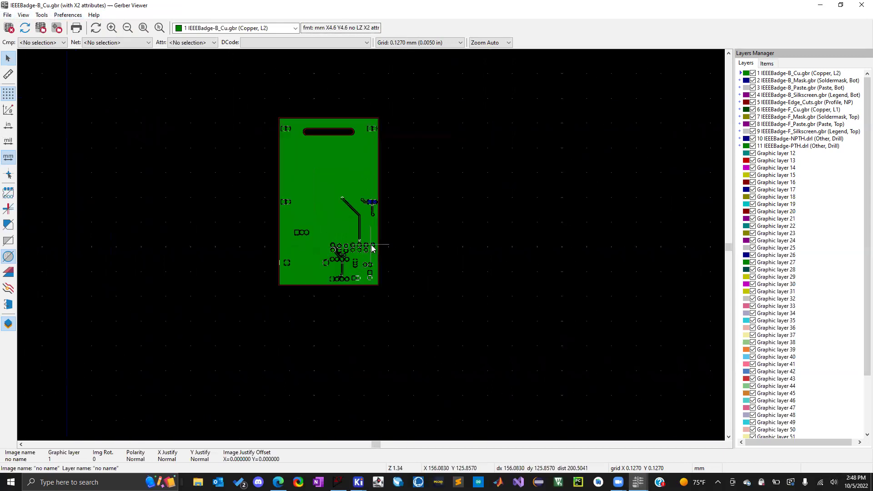
scroll(371, 248, up, 3)
scroll(285, 179, down, 1)
scroll(371, 248, up, 1)
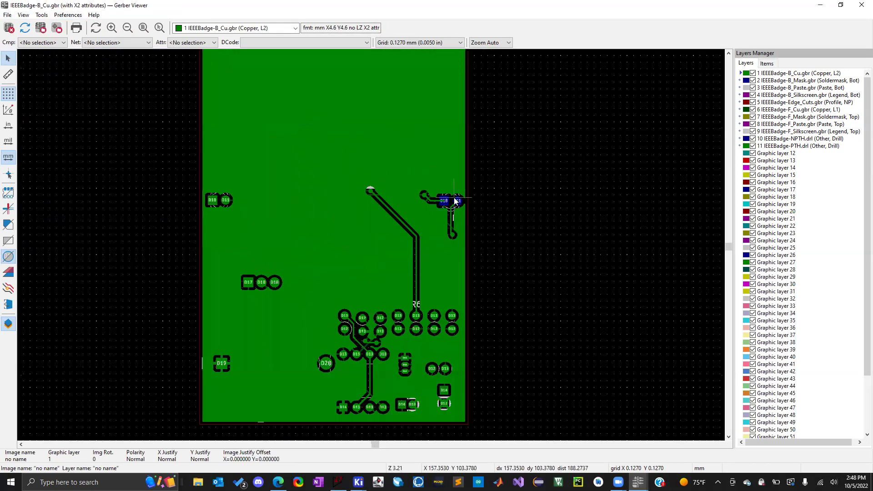
click(453, 185)
click(545, 193)
click(554, 181)
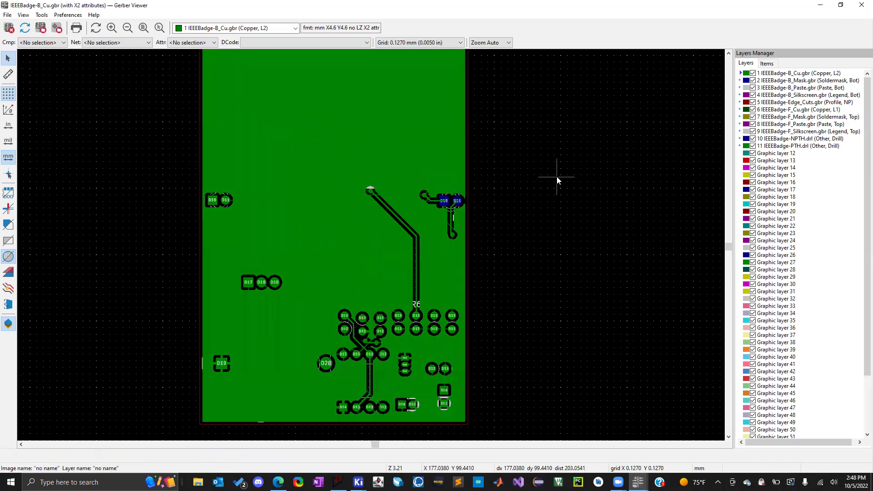
Make the B_Mask, B_Paste, B_Silkscreen, Edge_Cuts, F_Cu and F_Mask layers active in turn to check each one.
click(742, 81)
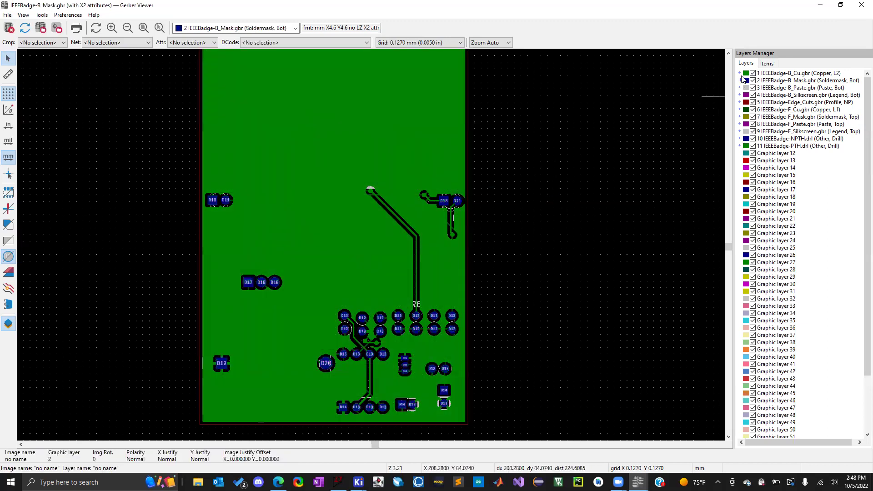
click(740, 89)
click(741, 95)
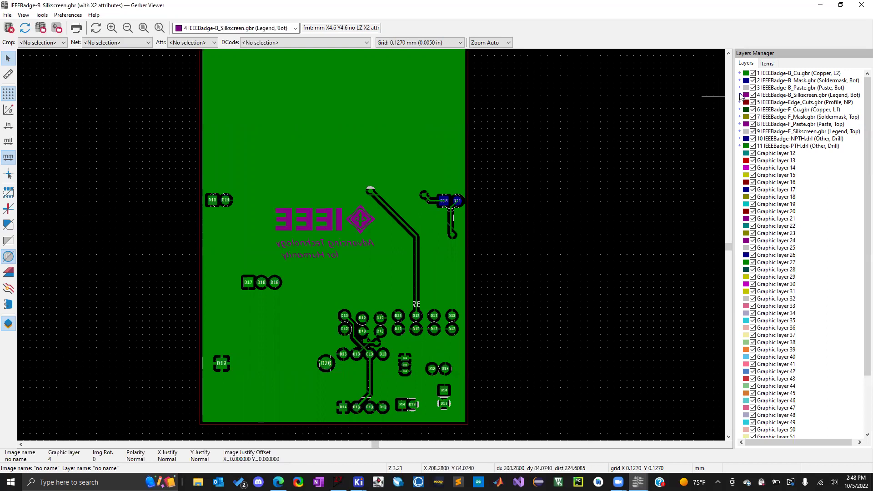
click(741, 103)
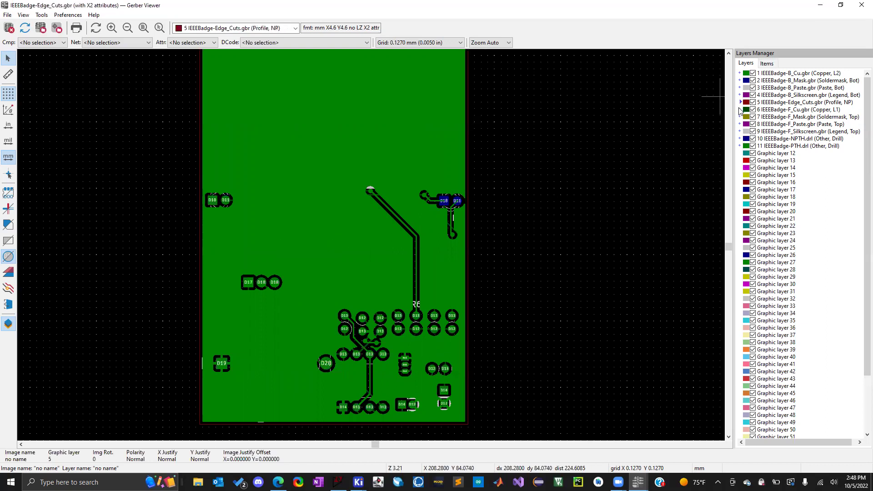
click(740, 111)
click(740, 117)
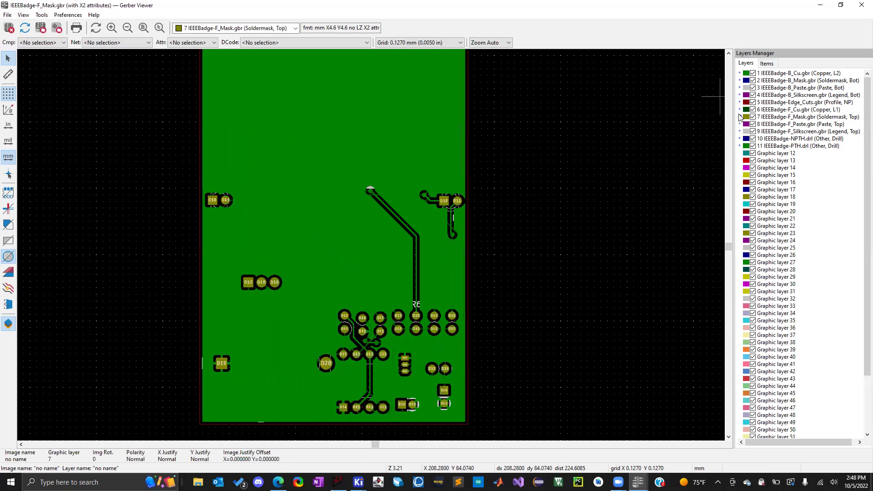
Hide the IEEEBadge-B_Cu.gbr layer, make IEEEBadge-F_Silkscreen.gbr active and examine the front silkscreen across the board.
click(753, 73)
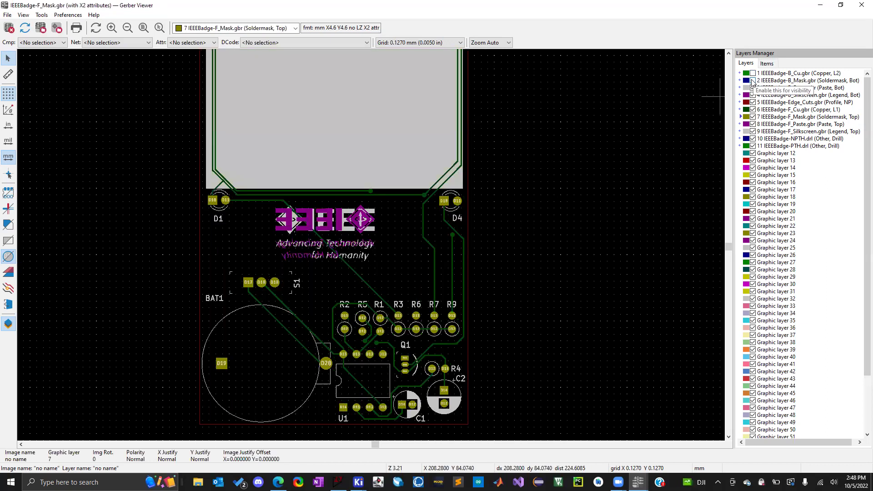
scroll(309, 136, down, 2)
scroll(371, 245, up, 1)
key(plus)
key(plus)
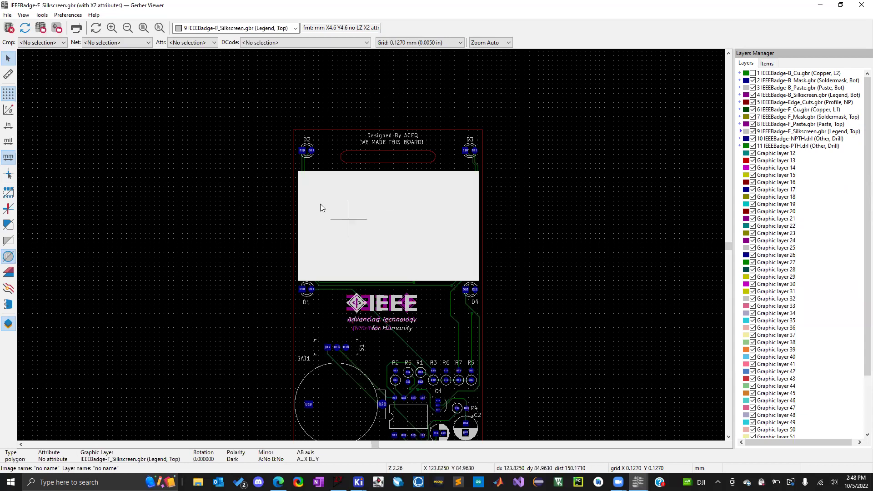
click(502, 223)
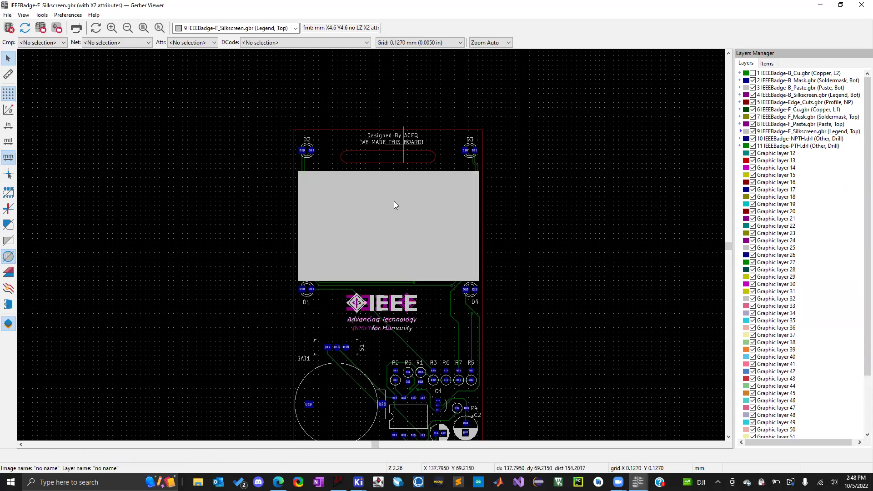
scroll(394, 200, down, 2)
scroll(340, 324, up, 2)
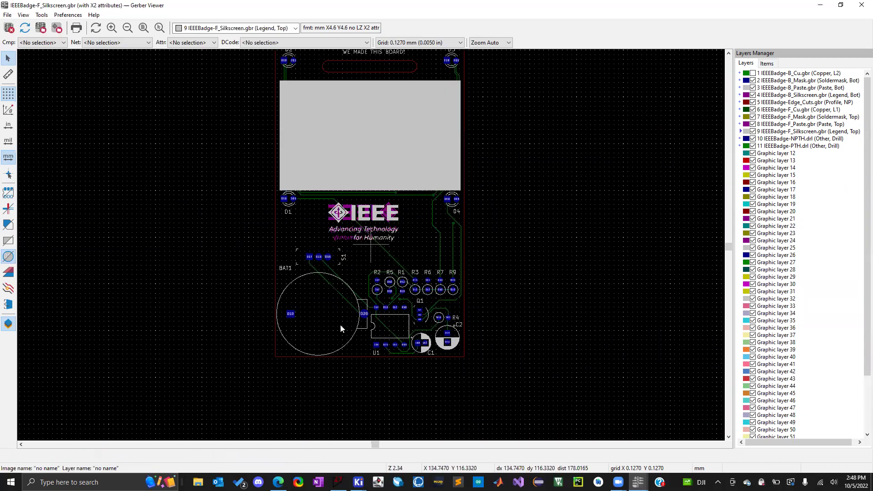
scroll(340, 324, up, 1)
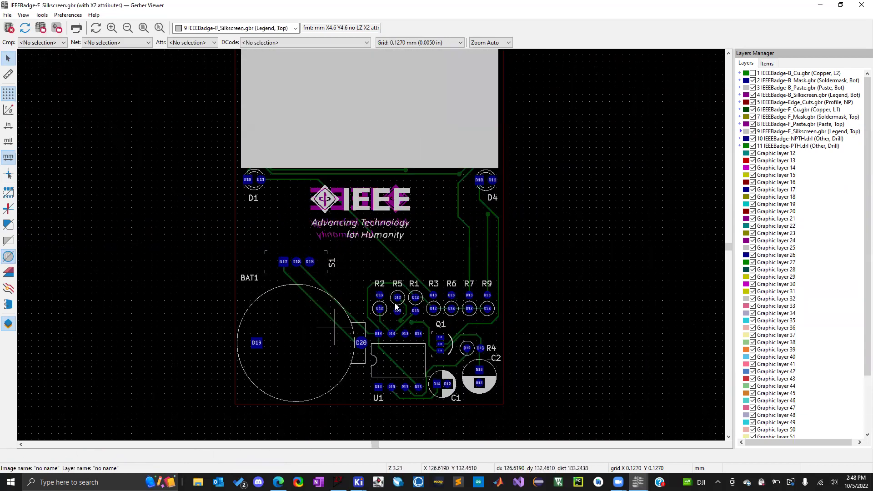
Show the IEEEBadge-B_Cu.gbr layer again, inspect its copper fill, and switch to the PCB Editor.
click(753, 74)
scroll(415, 228, down, 1)
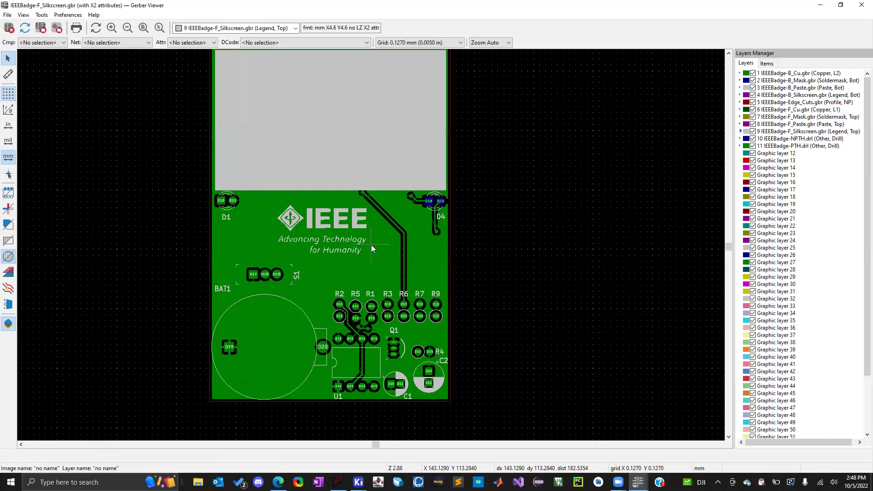
click(221, 243)
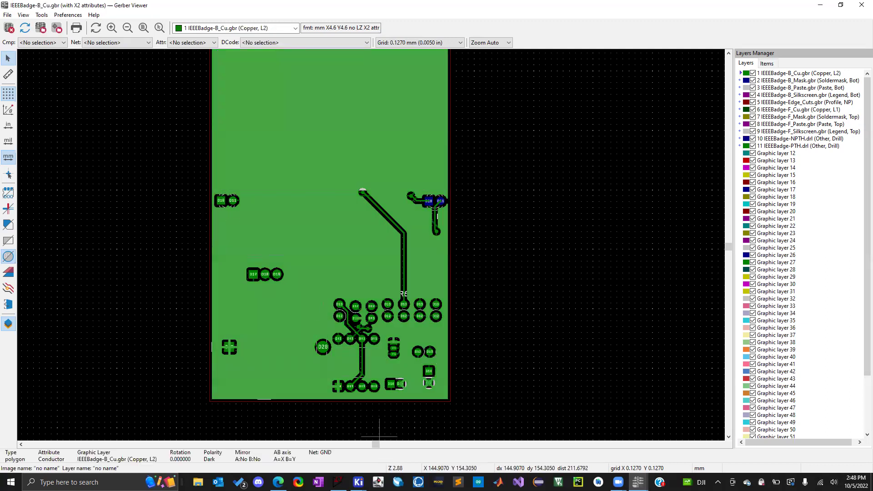
key(alt+Tab)
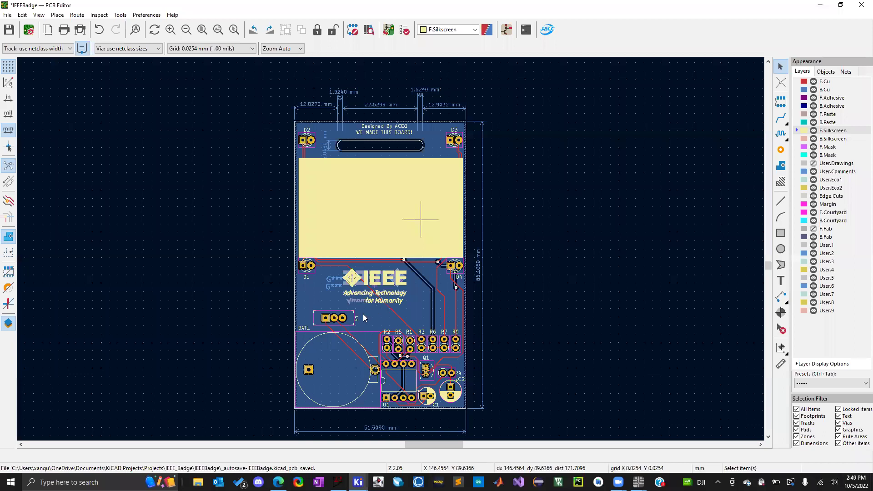
Check the whole badge board in the PCB Editor, then return to the Gerber Viewer.
scroll(364, 306, up, 3)
scroll(440, 304, down, 5)
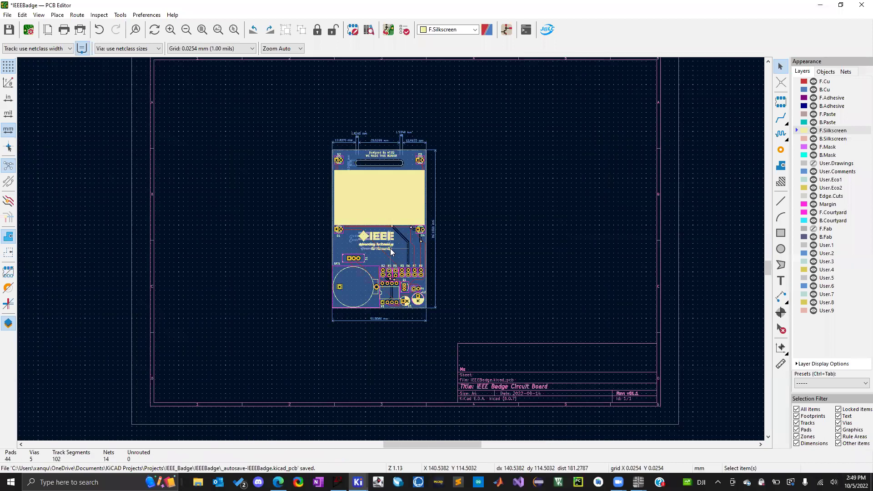
scroll(334, 211, up, 2)
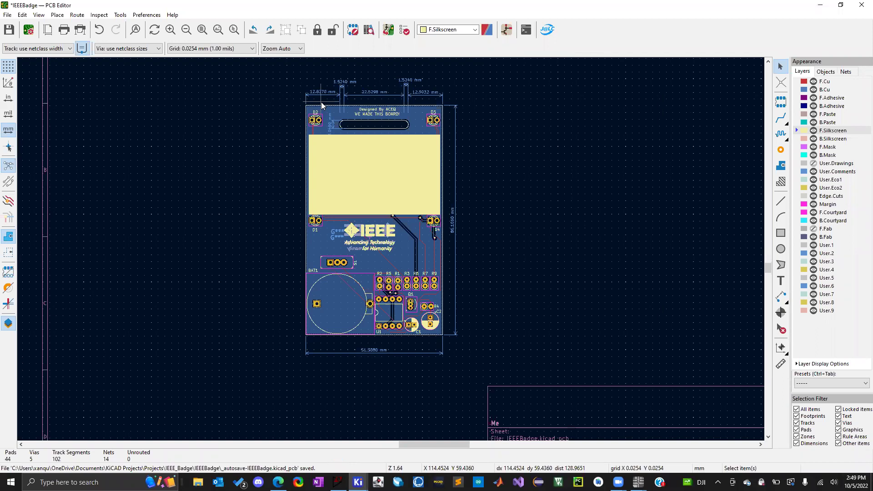
click(822, 5)
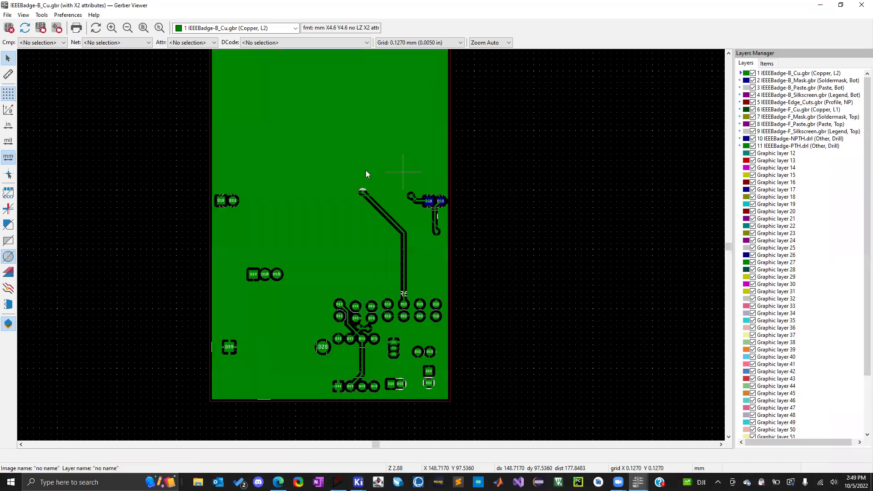
Examine the whole board in the Gerber Viewer and make the IEEEBadge-B_Mask.gbr layer active.
scroll(350, 170, down, 2)
click(348, 220)
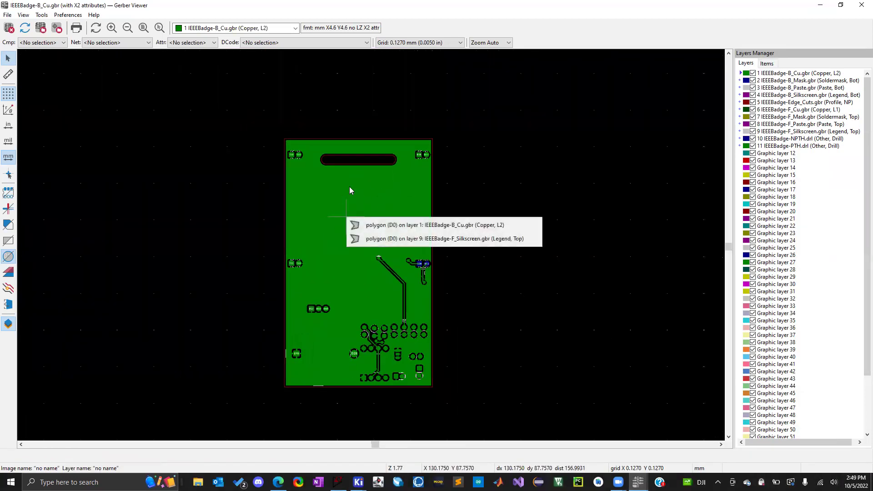
click(360, 185)
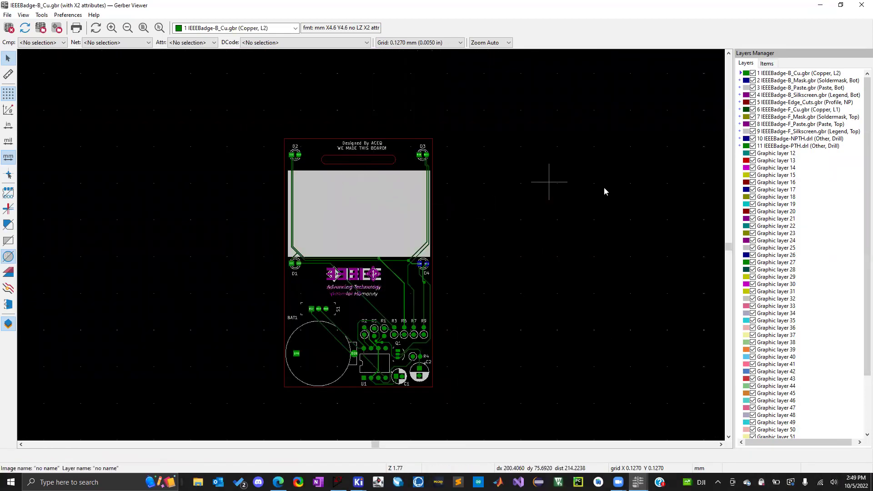
click(739, 81)
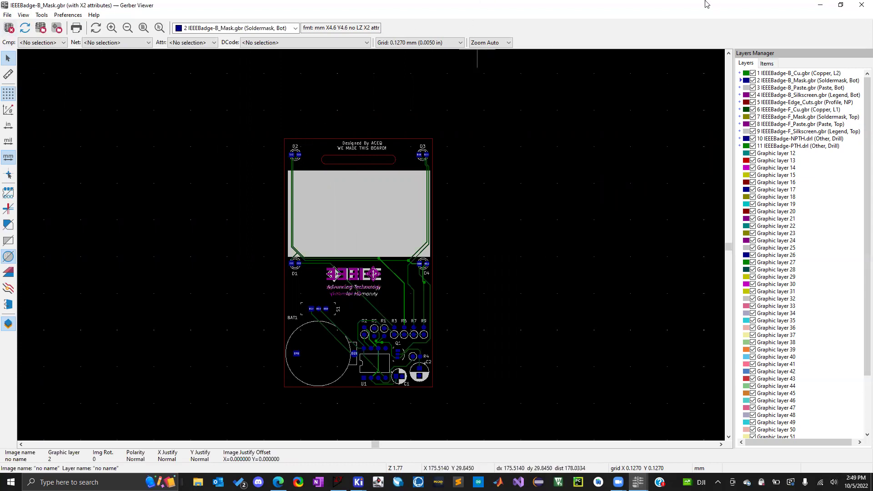
Close both Gerber Viewer windows and switch back to the PCB Editor.
click(861, 5)
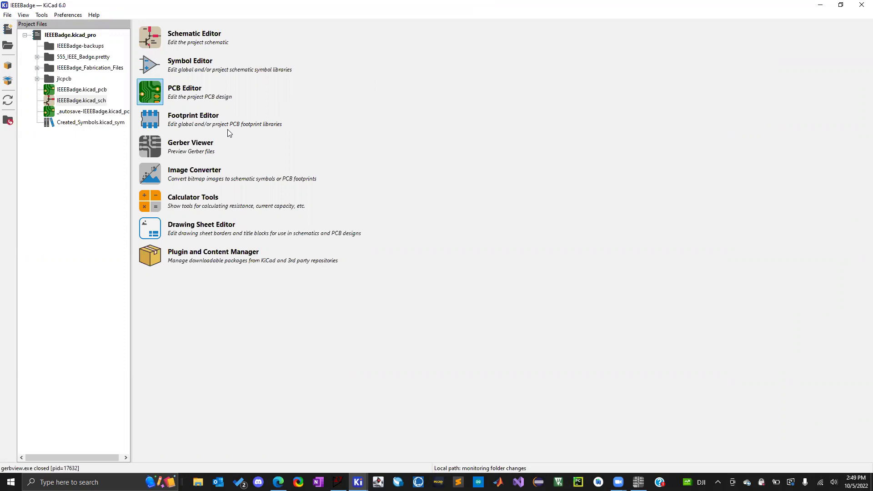
click(819, 5)
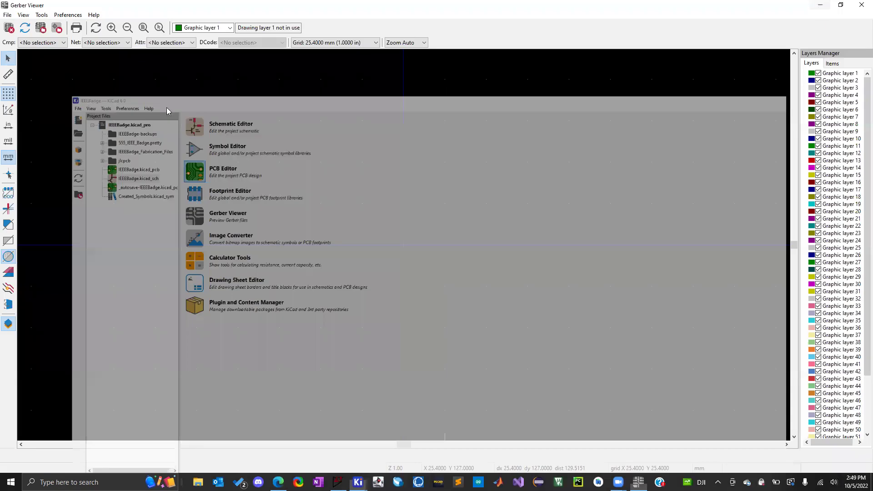
click(820, 4)
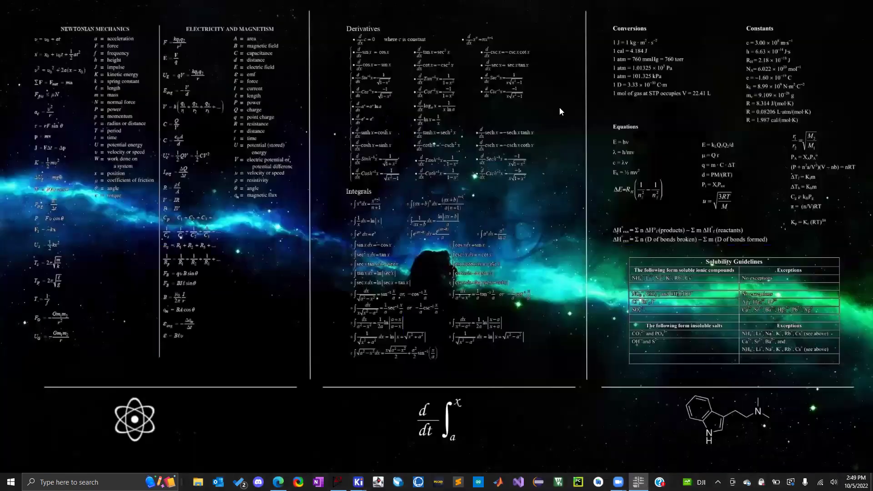
click(638, 482)
key(alt+F4)
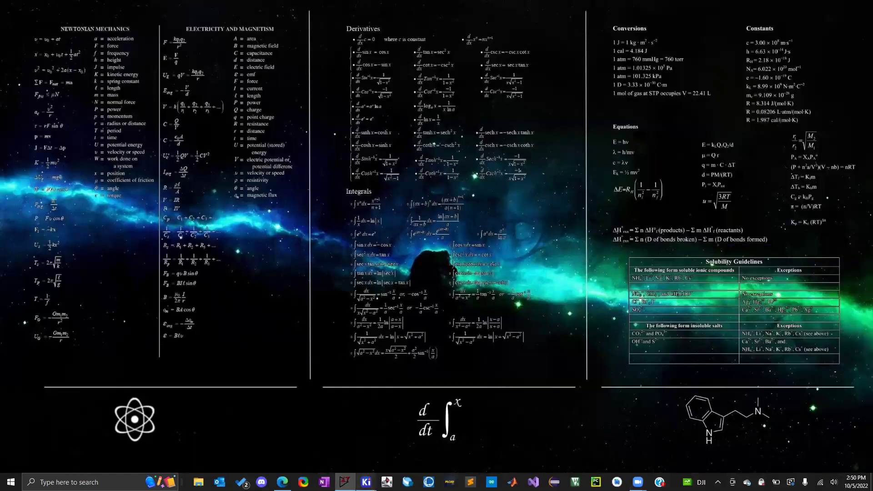
mouse_move(366, 480)
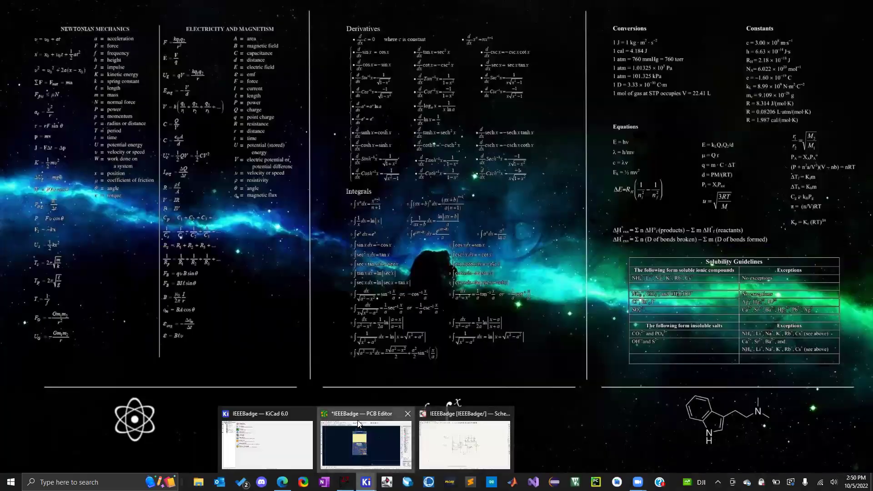
click(359, 425)
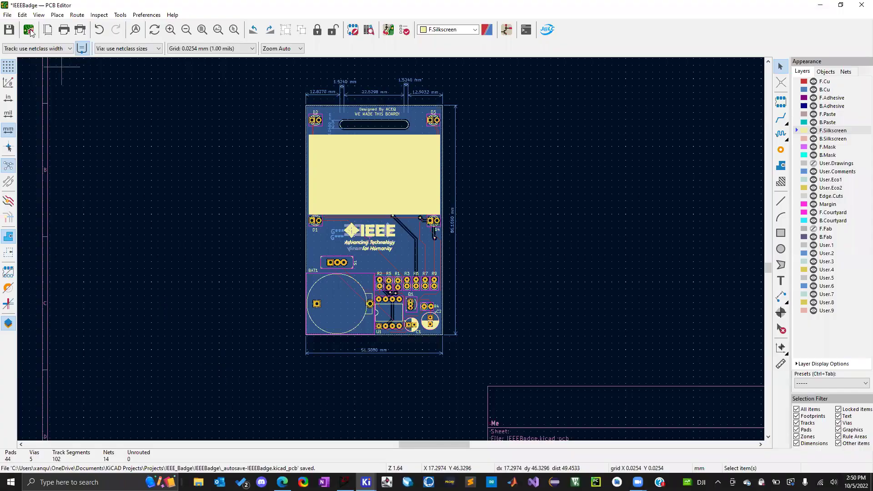
click(13, 16)
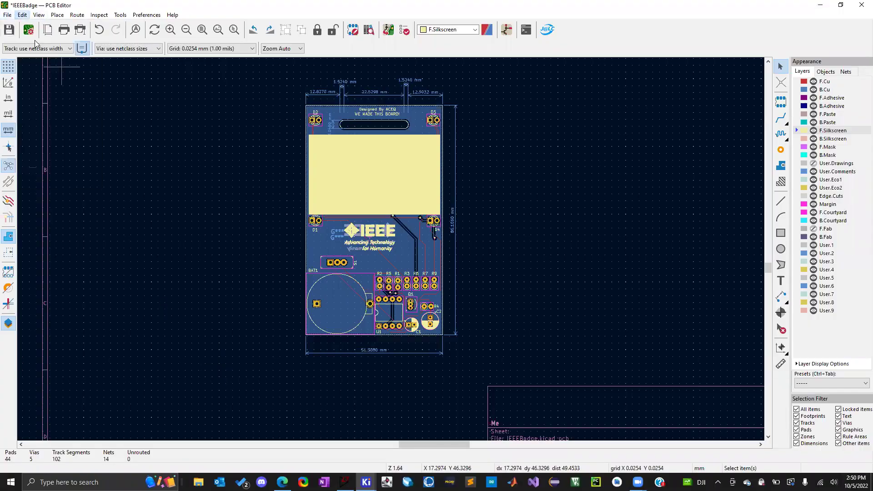
mouse_move(40, 106)
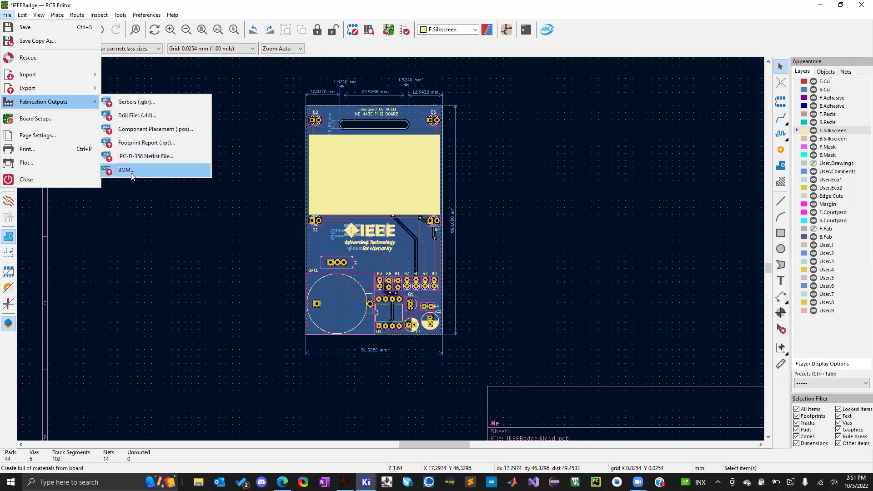
click(552, 62)
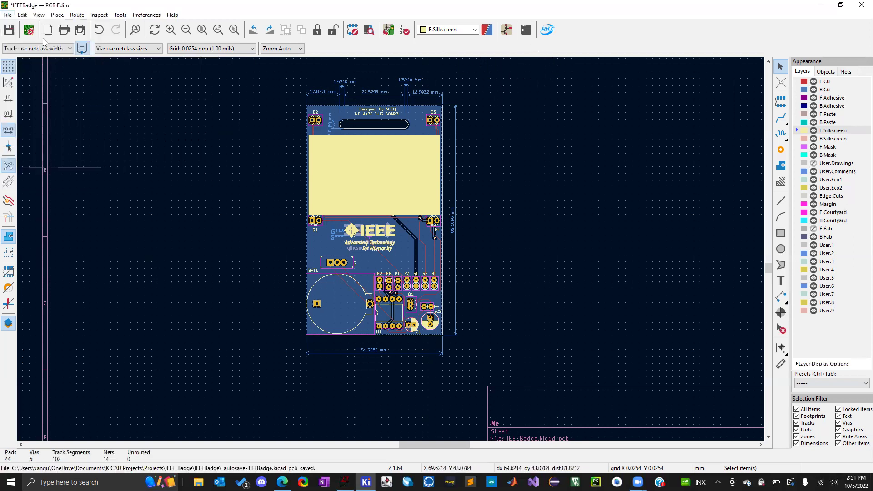
Export the board's bill of materials as IEEEBadge.csv into the IEEEBadge_Fabrication_Files folder.
click(6, 15)
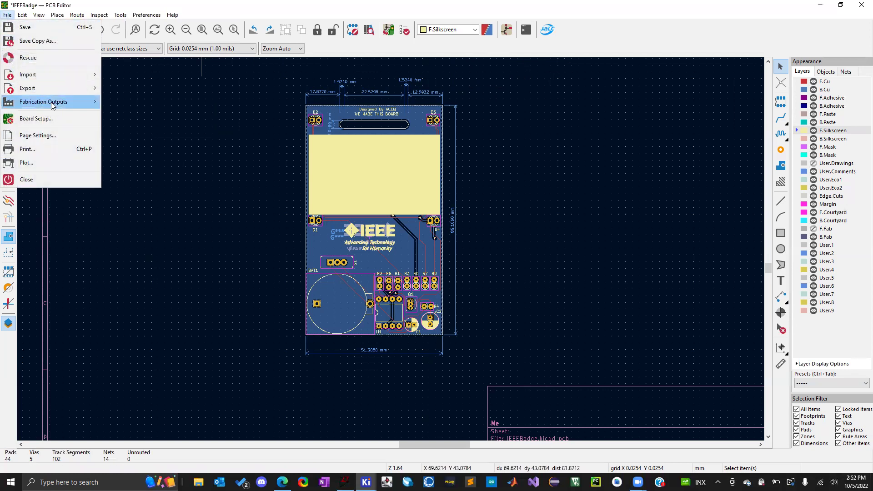
mouse_move(52, 103)
click(126, 170)
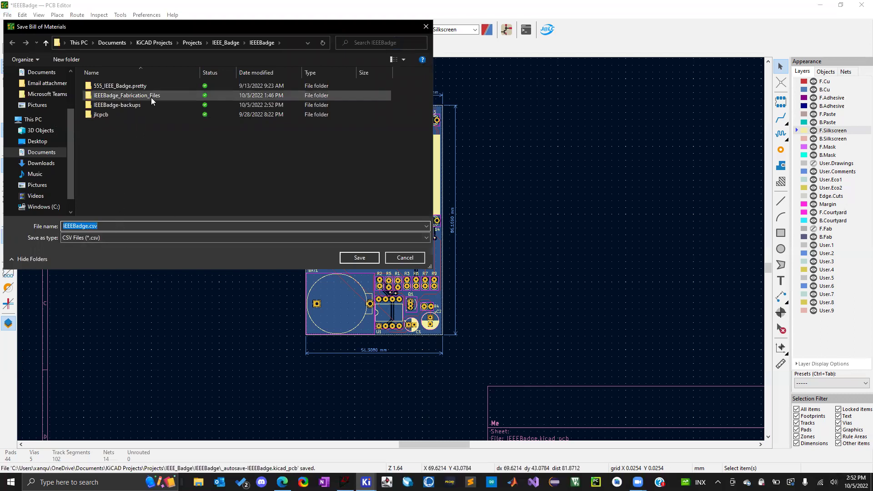
double_click(132, 95)
click(359, 258)
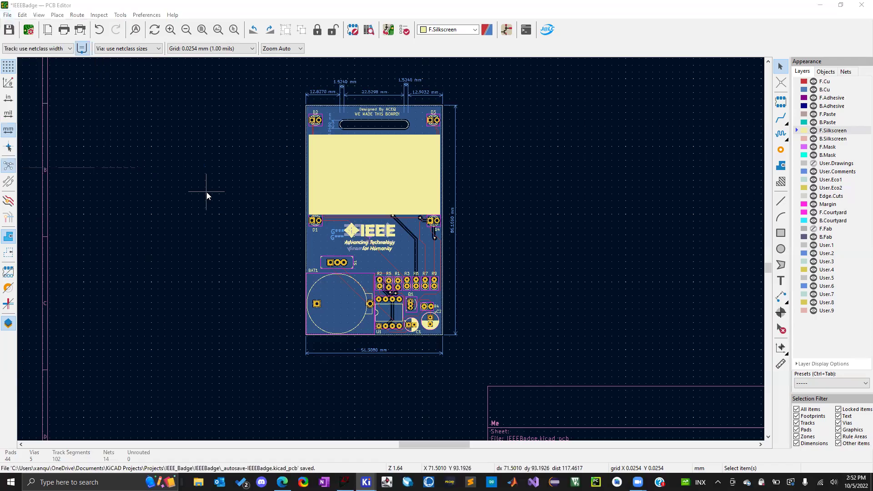
Open File Explorer and go to the Projects folder inside Documents > KiCAD Projects.
key(super+e)
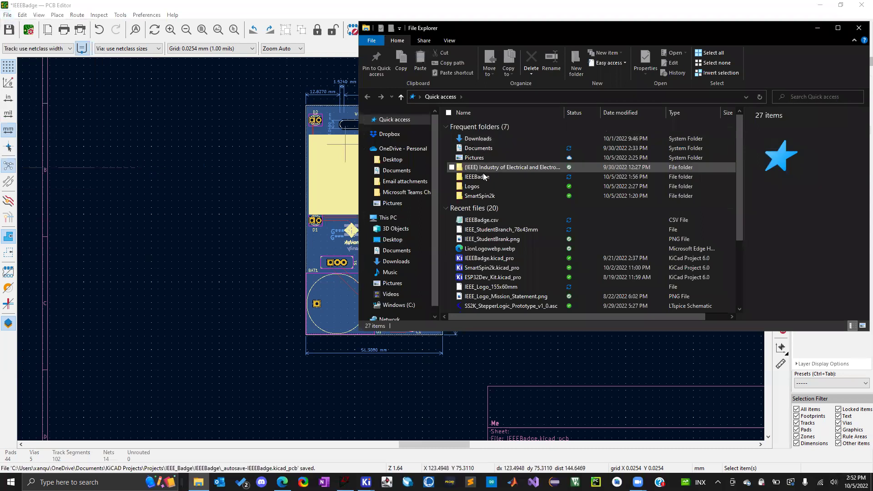
double_click(473, 196)
click(522, 99)
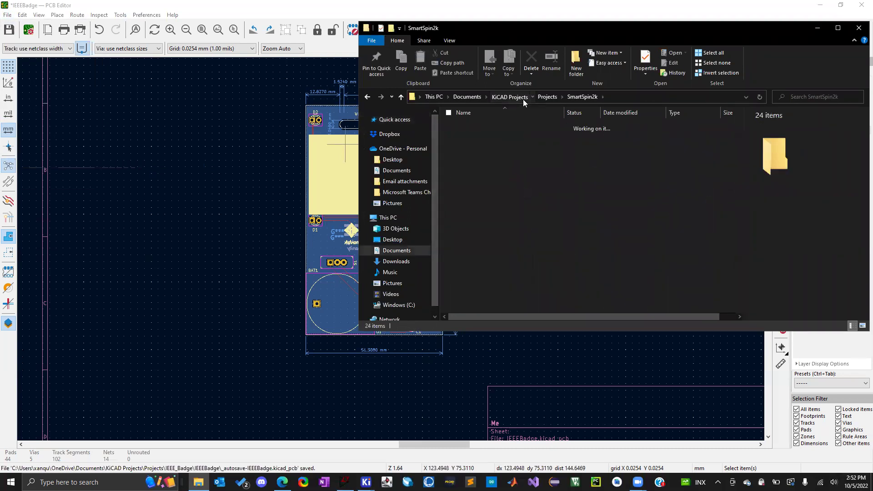
double_click(471, 135)
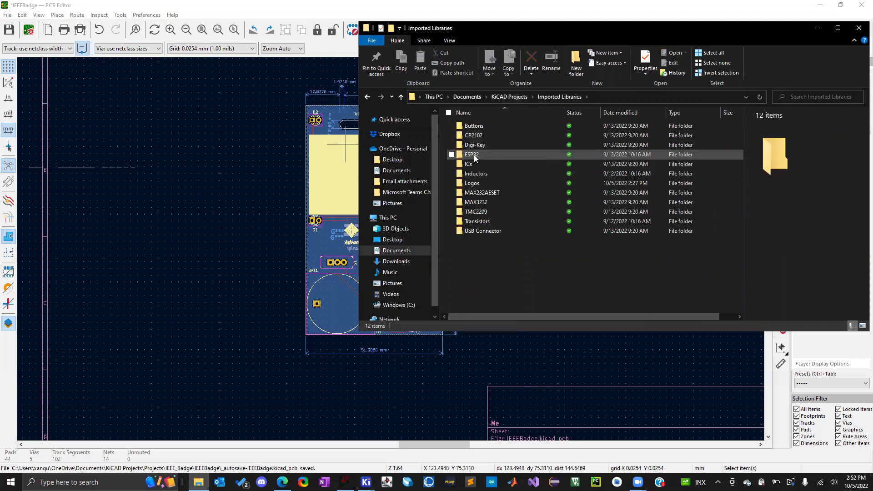
click(401, 97)
double_click(485, 144)
Go through IEEE_Badge and IEEEBadge to the IEEEBadge_Fabrication_Files folder and open IEEEBadge.csv.
click(484, 145)
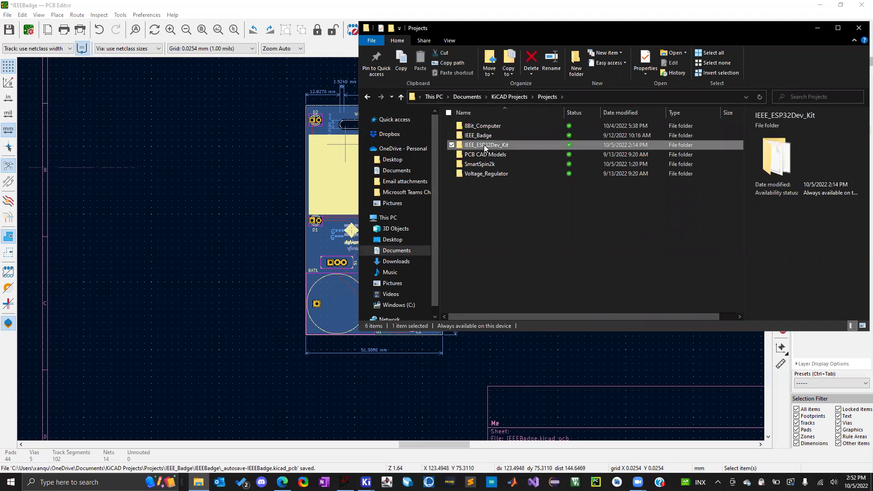
click(488, 136)
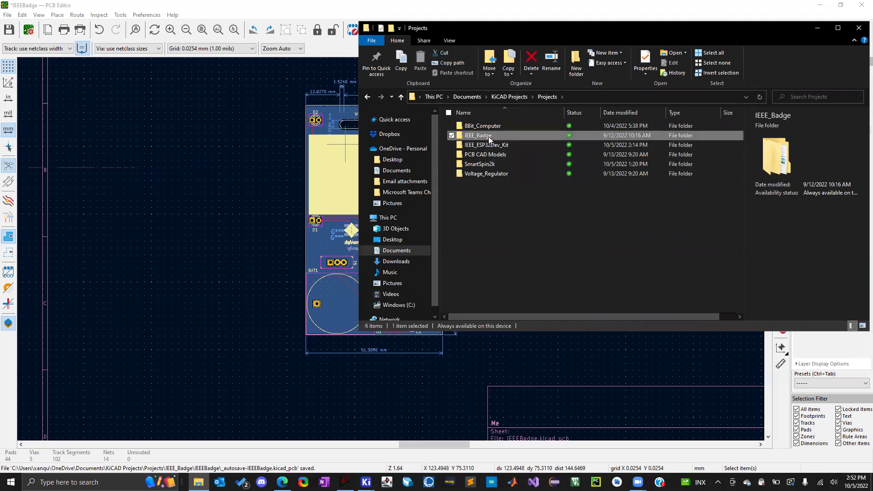
double_click(486, 136)
double_click(474, 126)
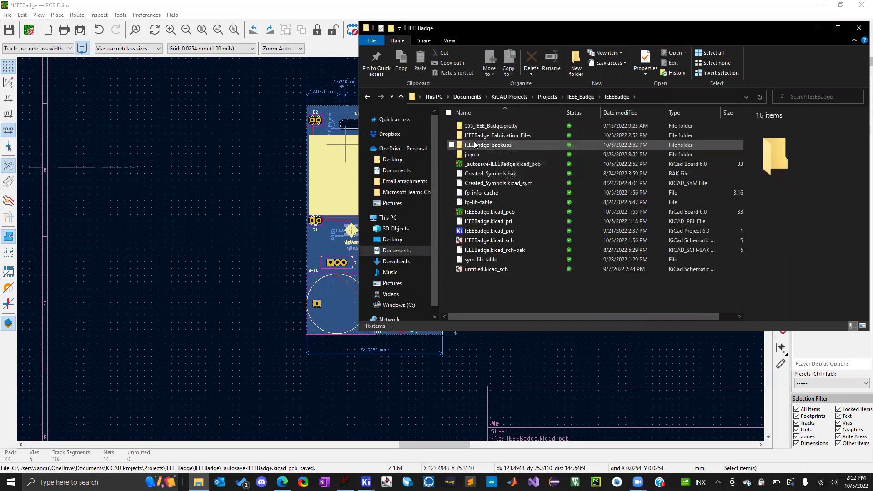
double_click(488, 135)
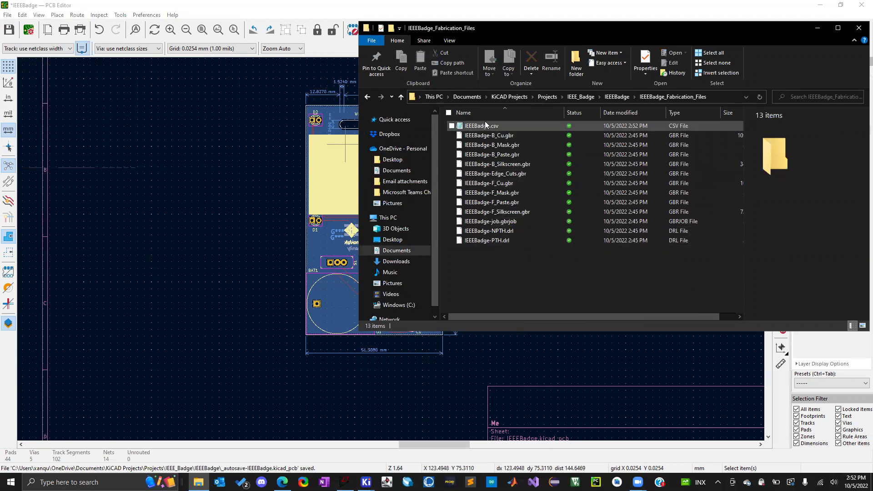
double_click(483, 126)
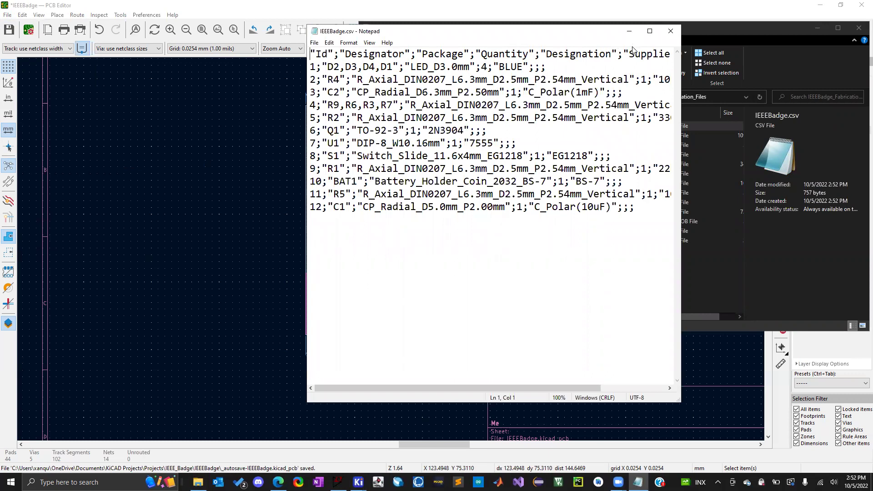
Maximize the Notepad window and examine the bill of materials' column headings and its first line for the LEDs.
click(649, 31)
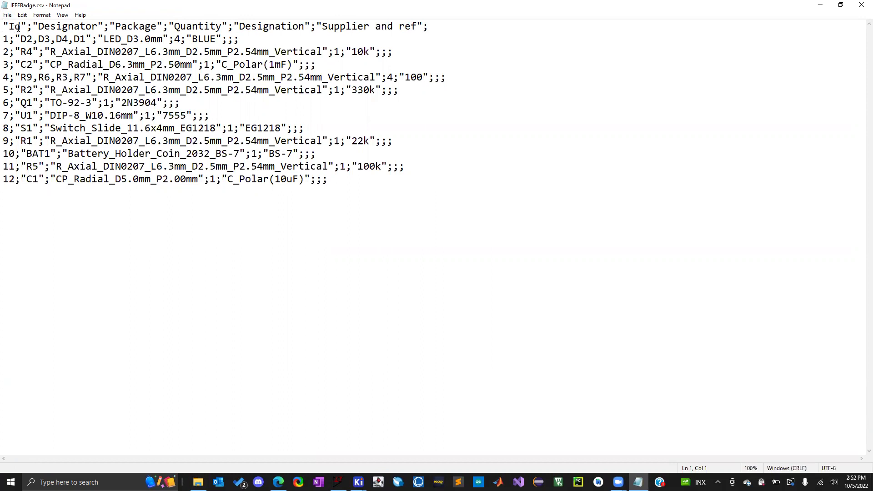
drag(10, 27, 218, 27)
click(179, 26)
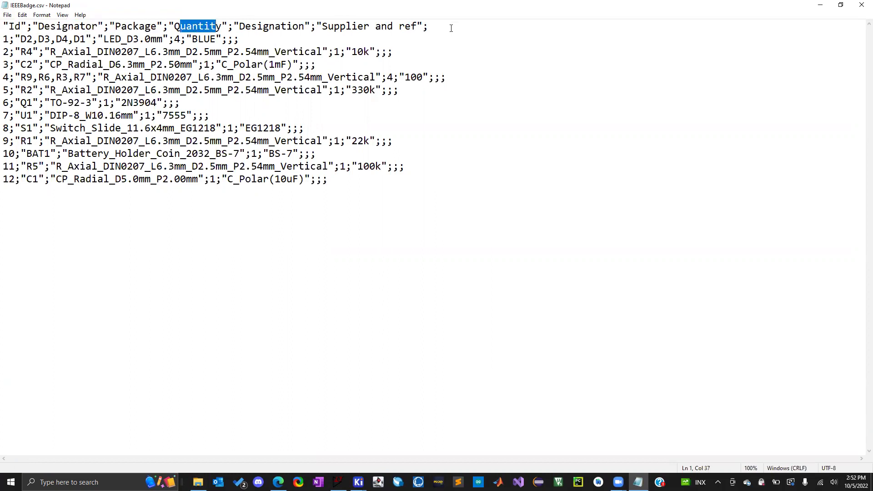
drag(4, 41, 241, 38)
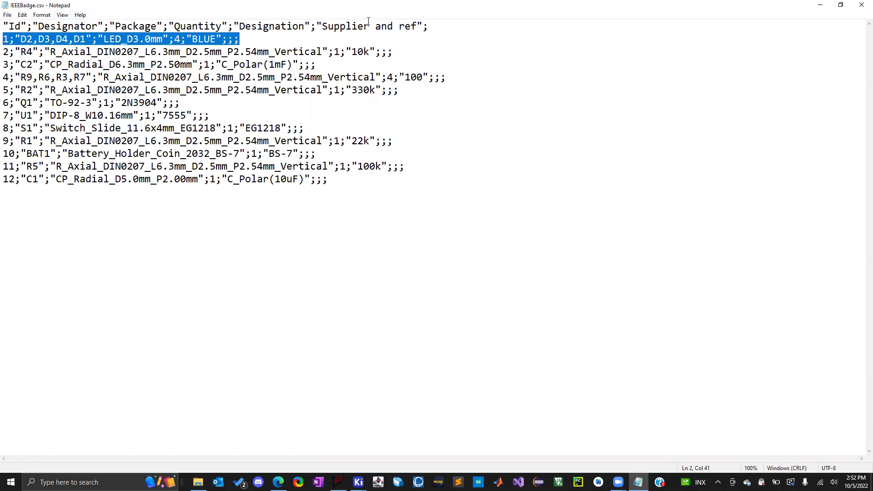
click(234, 50)
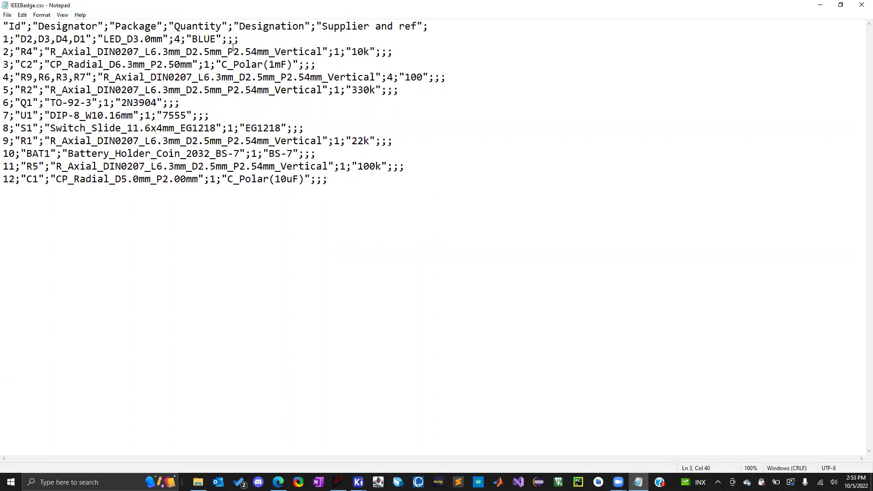
Examine the quantity, designation and supplier fields of the LED line in the bill of materials.
drag(234, 39, 233, 40)
click(223, 40)
key(shift+Right)
double_click(178, 39)
drag(187, 40, 221, 40)
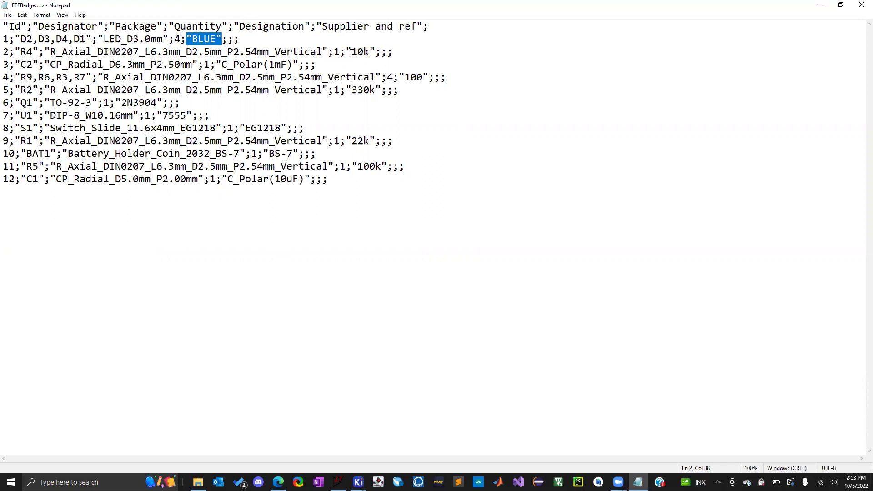
drag(227, 42, 240, 42)
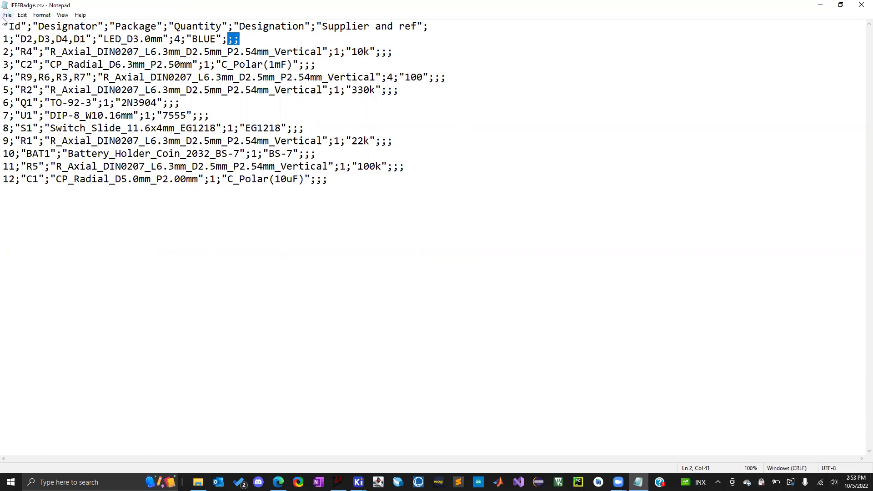
Close the IEEEBadge.csv file and switch to the IEEEBadge Schematic Editor.
click(860, 4)
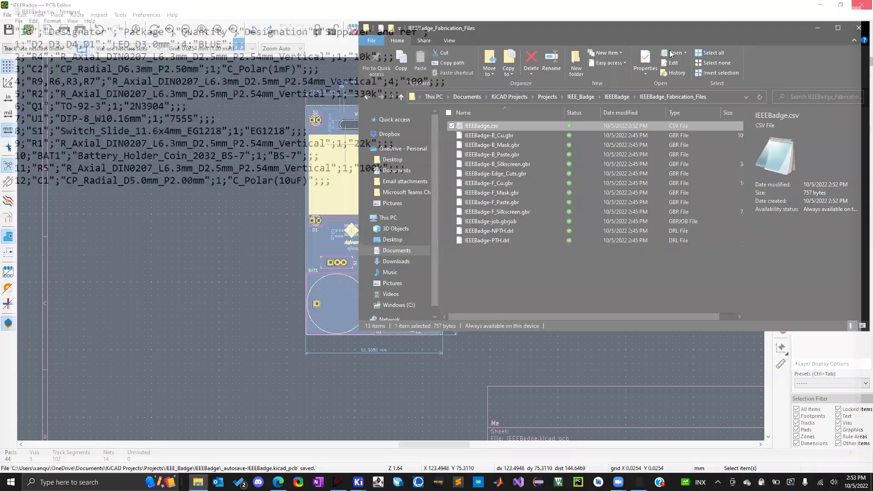
click(259, 260)
click(365, 482)
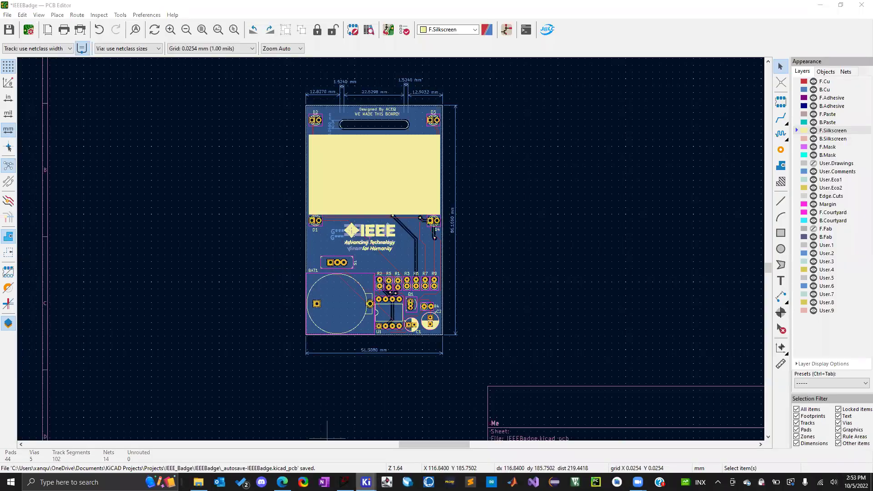
click(464, 443)
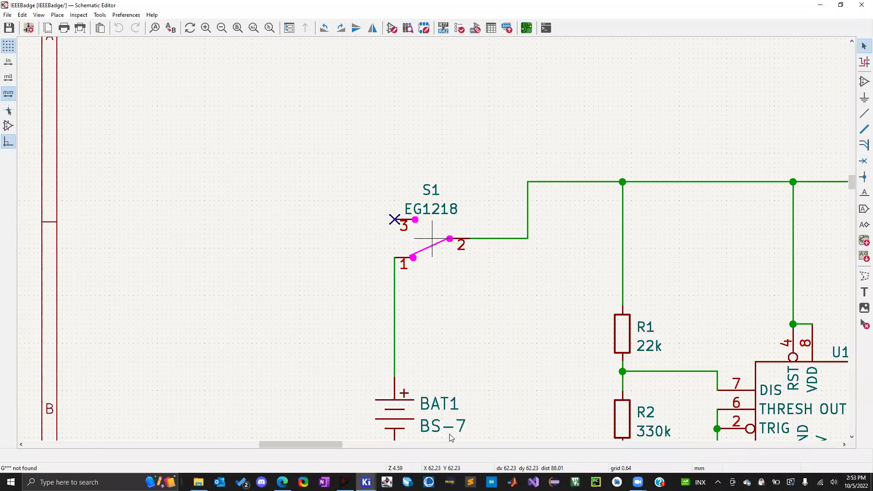
Open the symbol properties of battery BAT1 in the schematic and examine its list of fields.
scroll(433, 242, down, 4)
scroll(429, 247, up, 2)
scroll(428, 236, down, 2)
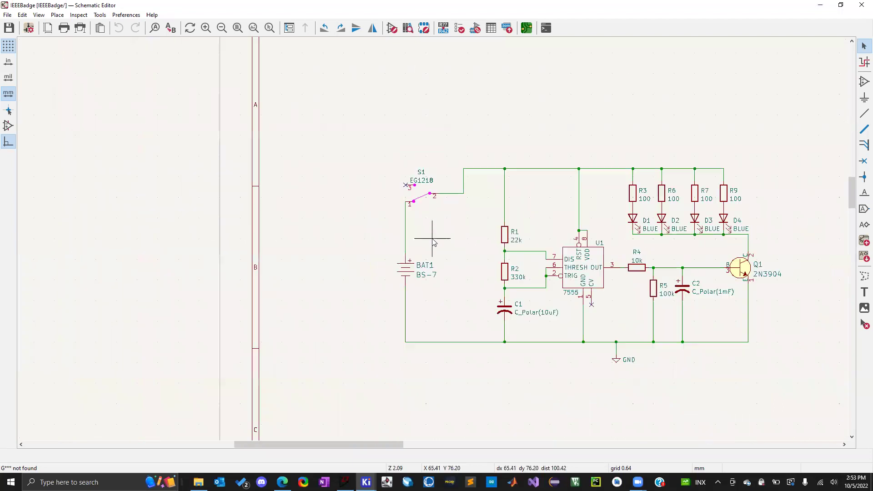
scroll(407, 270, up, 3)
double_click(408, 270)
scroll(140, 90, down, 1)
scroll(141, 90, down, 2)
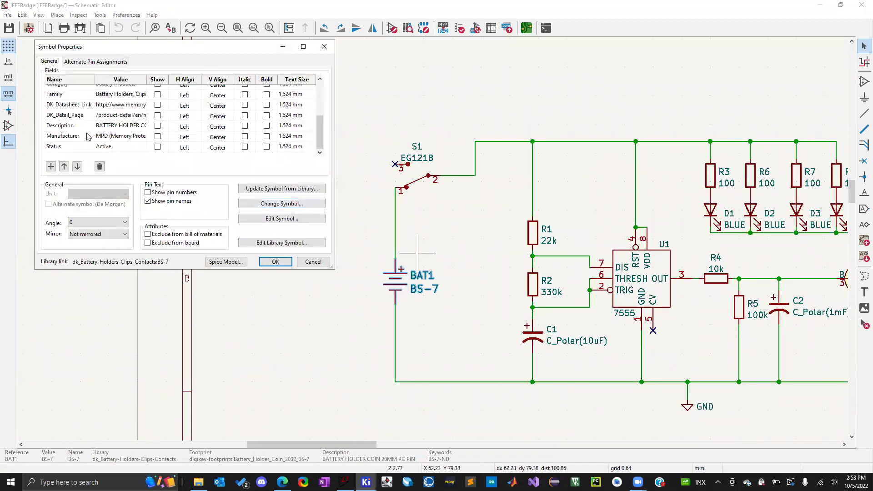
Add a blank field to BAT1's symbol properties, delete it again and close the dialog.
click(51, 167)
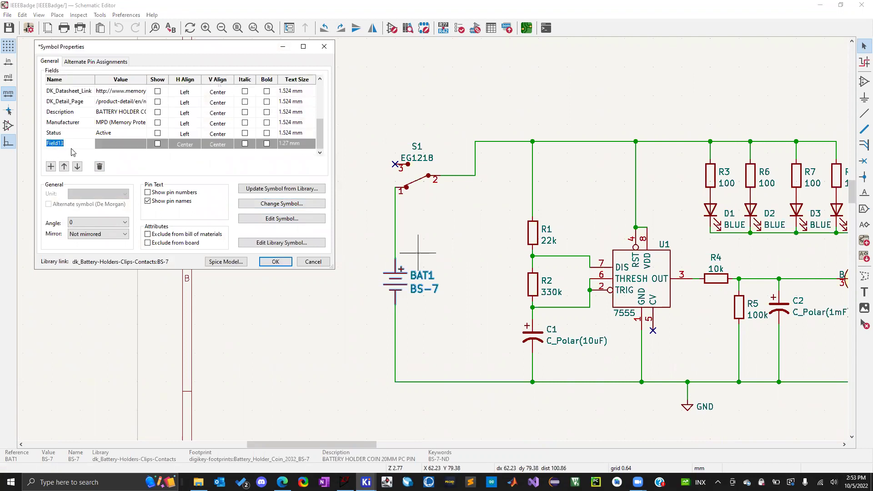
click(100, 167)
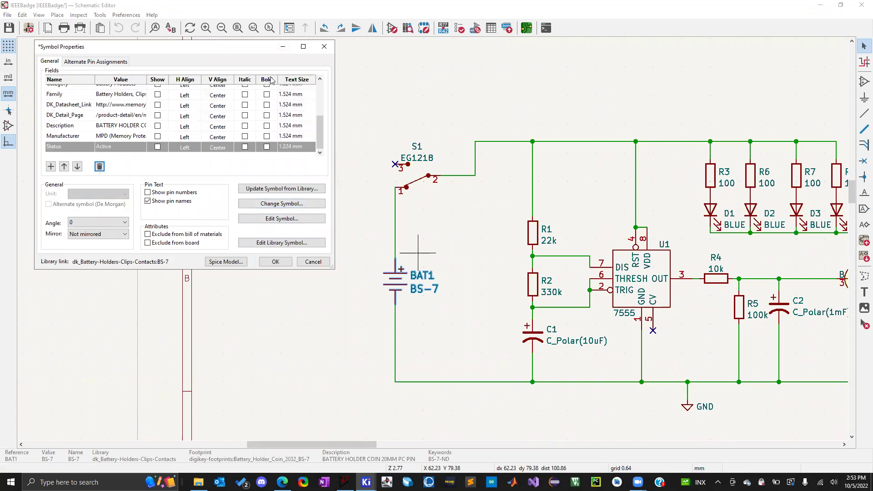
click(324, 47)
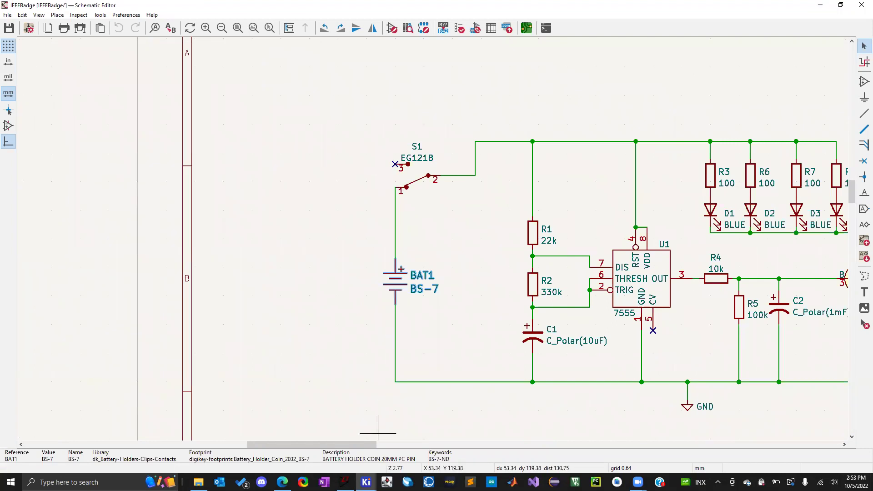
Minimize the project manager and Schematic Editor windows to reach the PCB Editor and show the whole badge board.
mouse_move(365, 482)
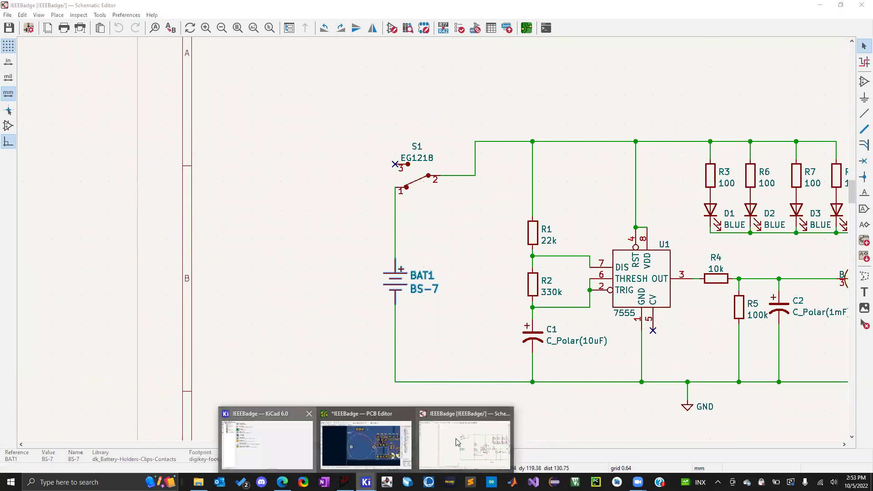
click(267, 438)
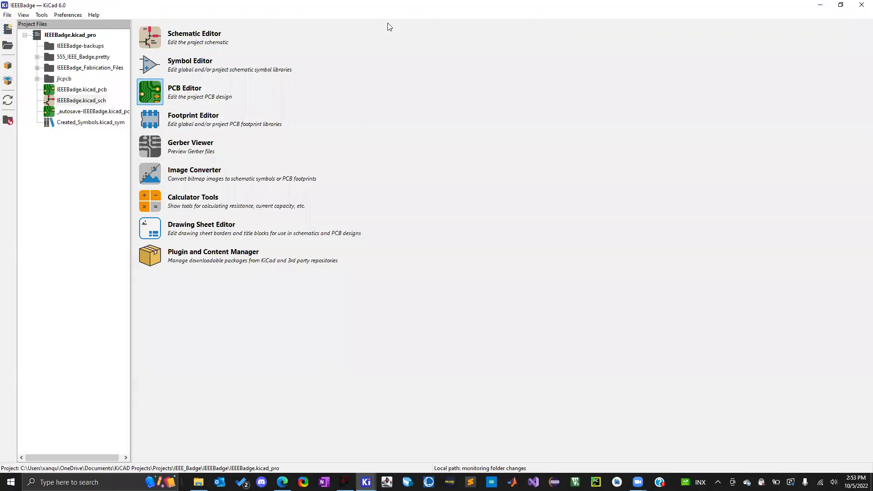
click(820, 5)
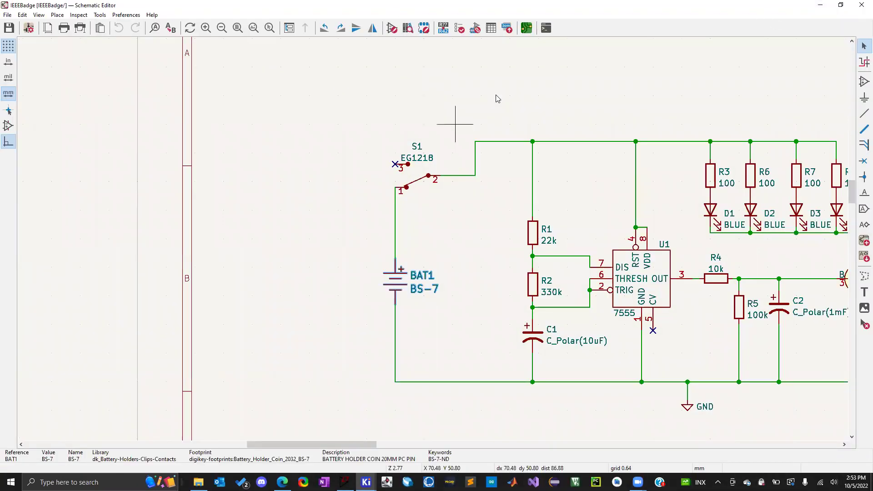
click(820, 5)
scroll(390, 248, down, 5)
scroll(506, 188, up, 3)
scroll(385, 254, up, 1)
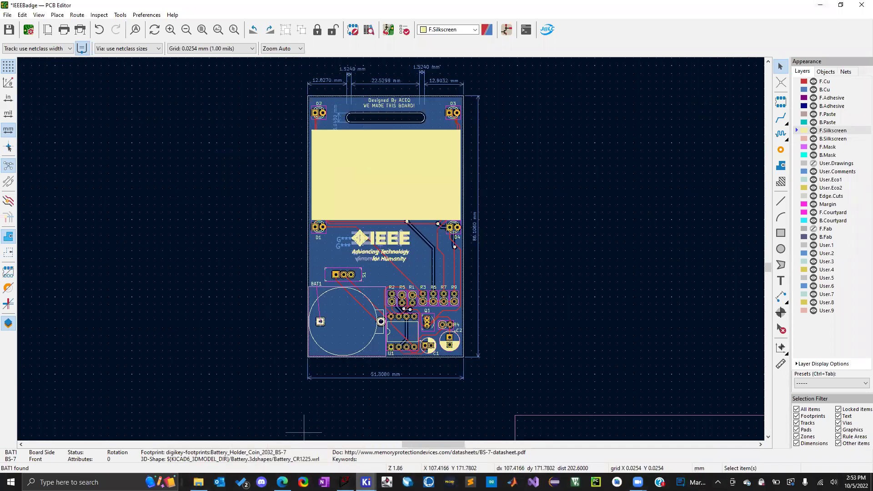
Switch to the KiCad project manager and open the Plugin and Content Manager.
click(366, 481)
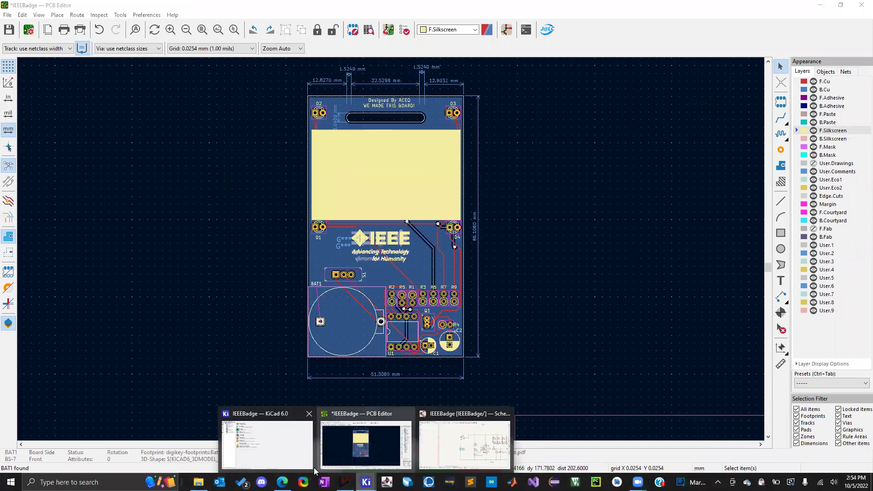
right_click(281, 456)
key(Escape)
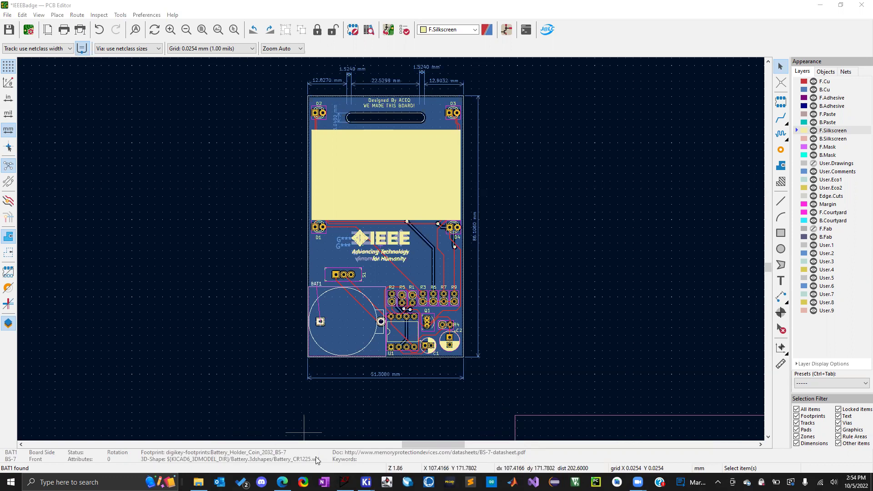
mouse_move(366, 482)
click(281, 450)
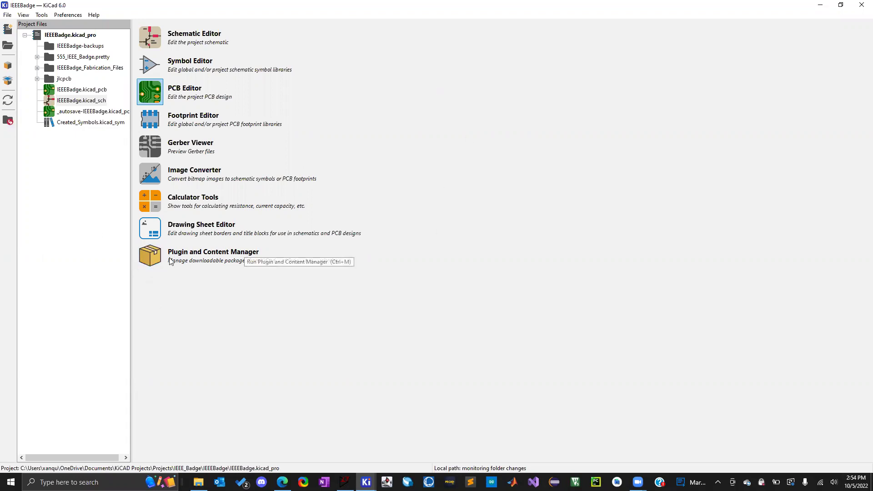
click(153, 263)
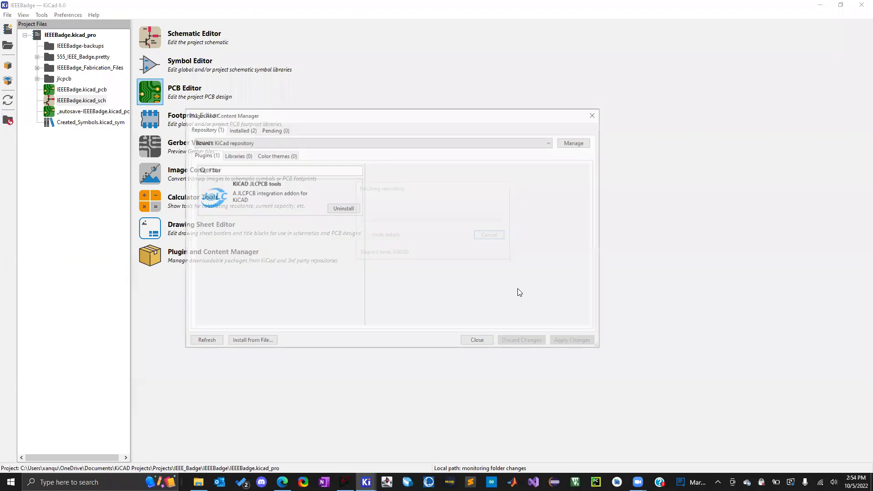
Show the KiCad official repository and look through its available plugins.
click(231, 141)
click(222, 156)
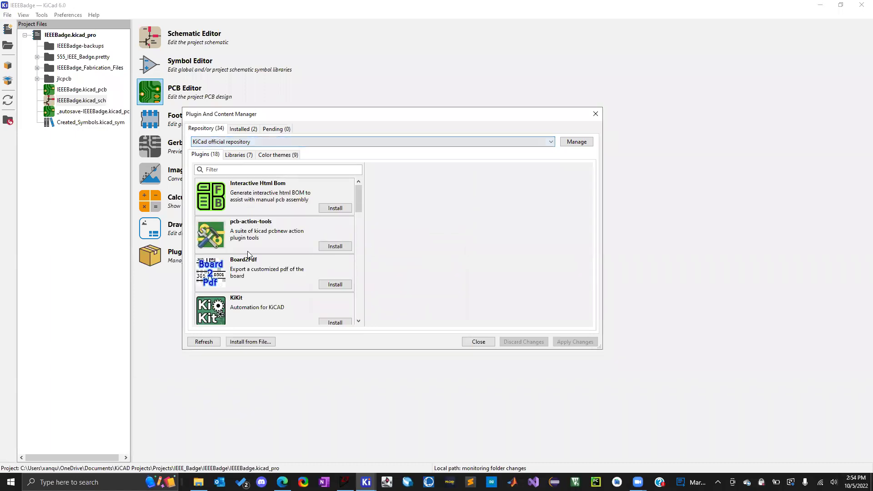
scroll(248, 254, down, 15)
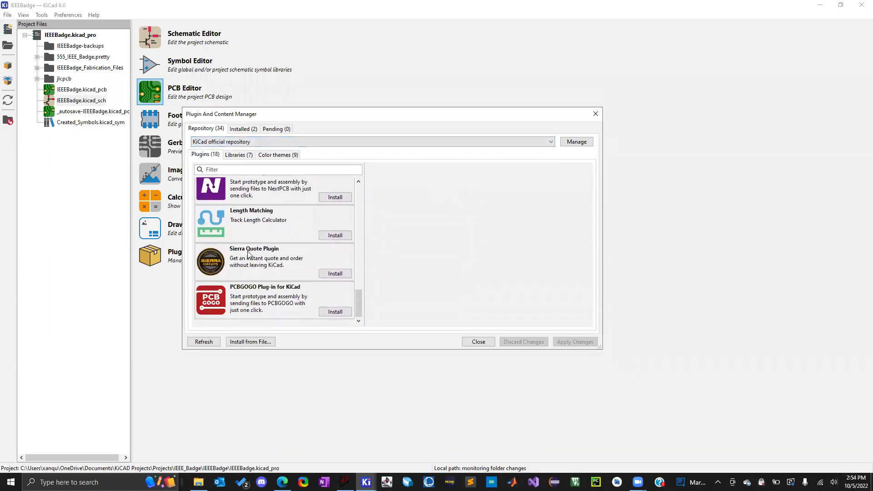
scroll(274, 205, up, 15)
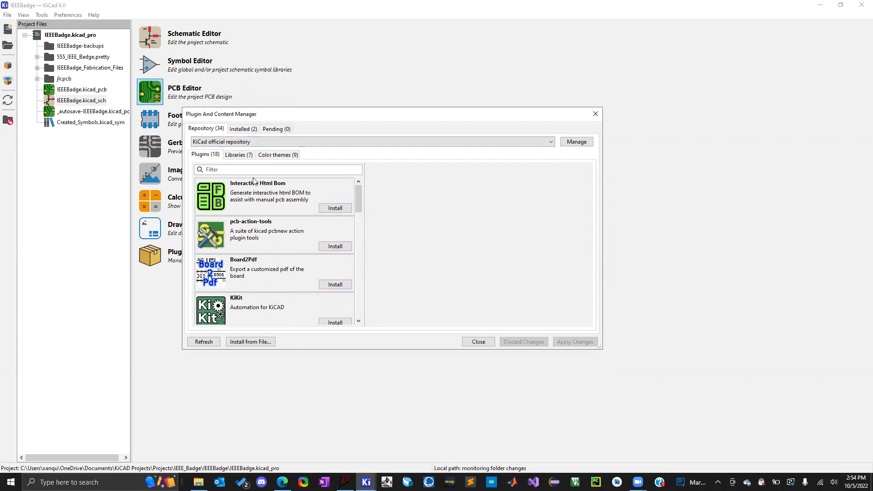
Switch to Bouni's KiCad repository and check its URL in the list of managed repositories.
click(235, 145)
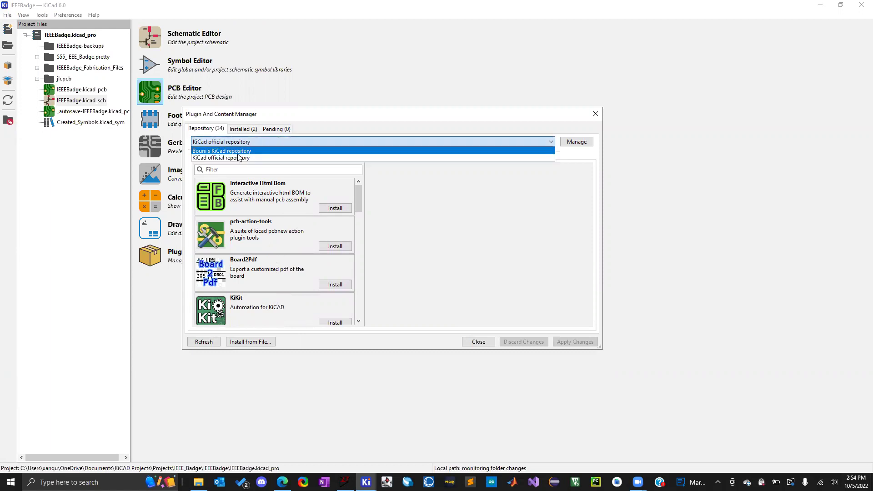
click(210, 151)
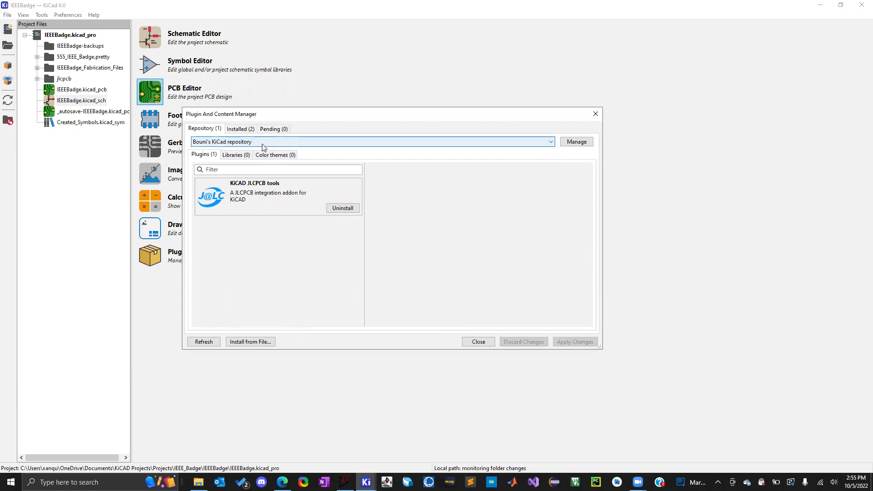
click(590, 143)
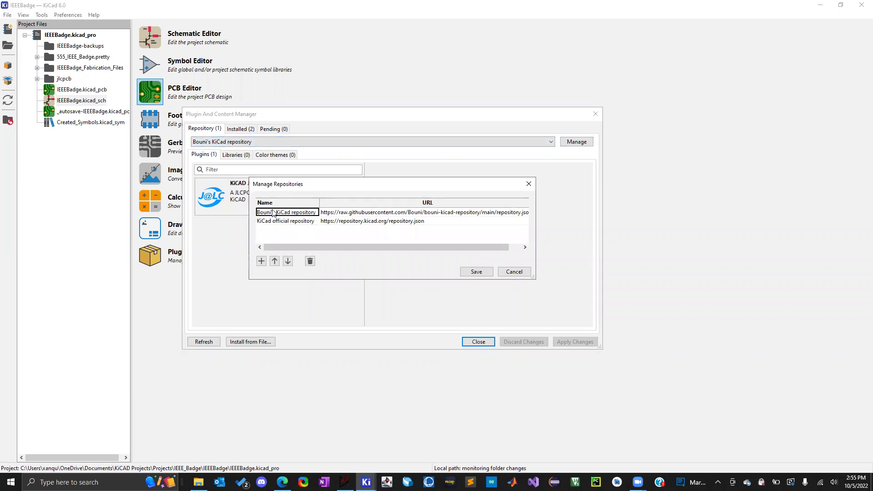
double_click(335, 213)
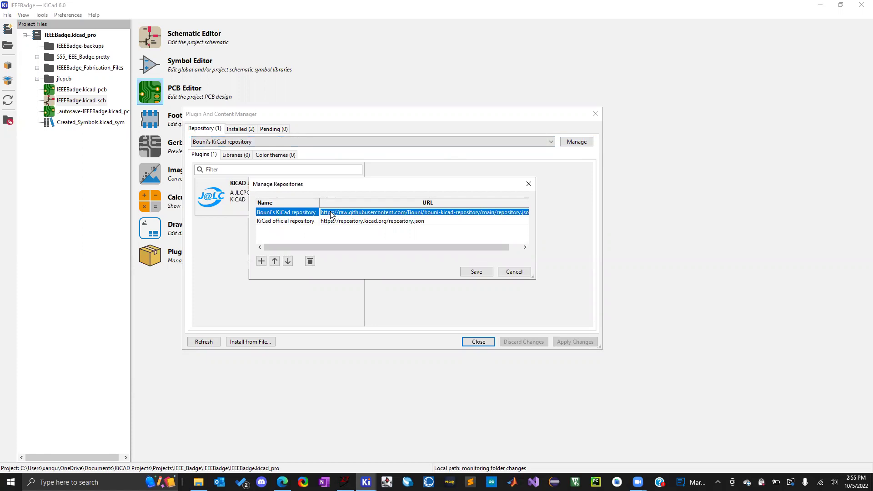
click(476, 271)
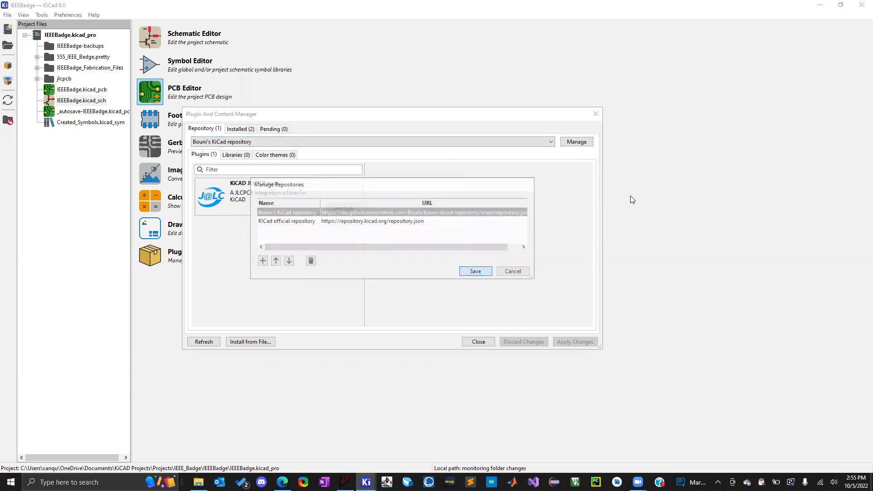
Reselect Bouni's KiCad repository, check its KiCAD JLCPCB tools plugin and close the Plugin and Content Manager.
click(259, 142)
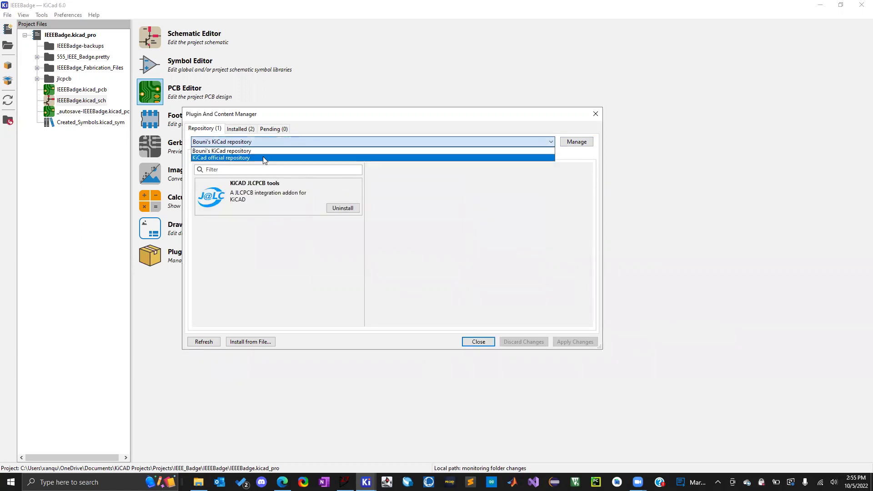
click(227, 151)
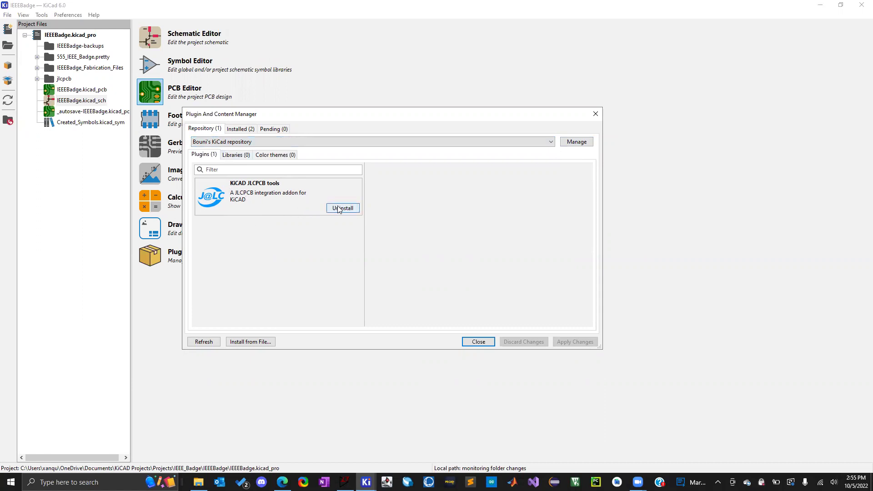
click(475, 342)
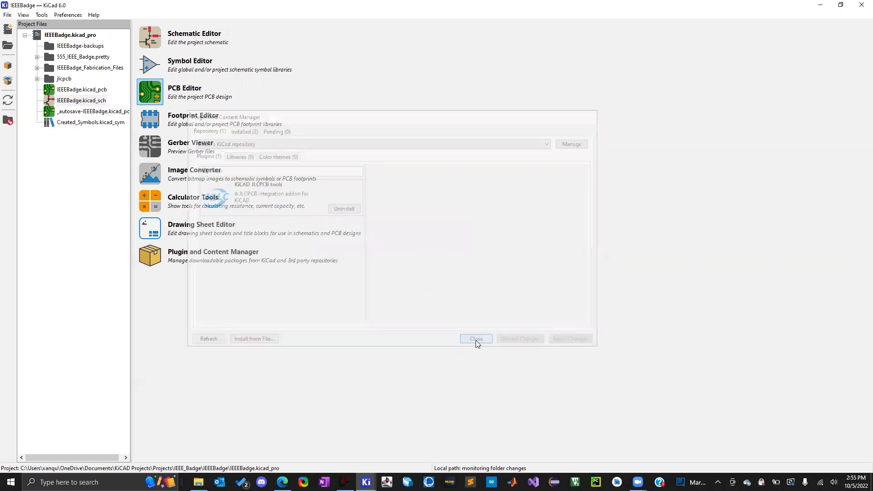
Return to the PCB Editor, clear the board selection and launch the JLCPCB Tools plugin.
click(820, 5)
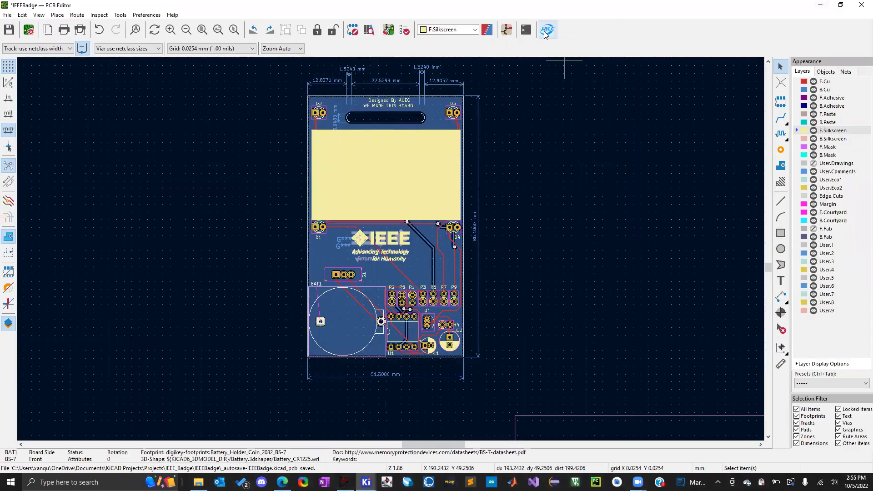
click(540, 180)
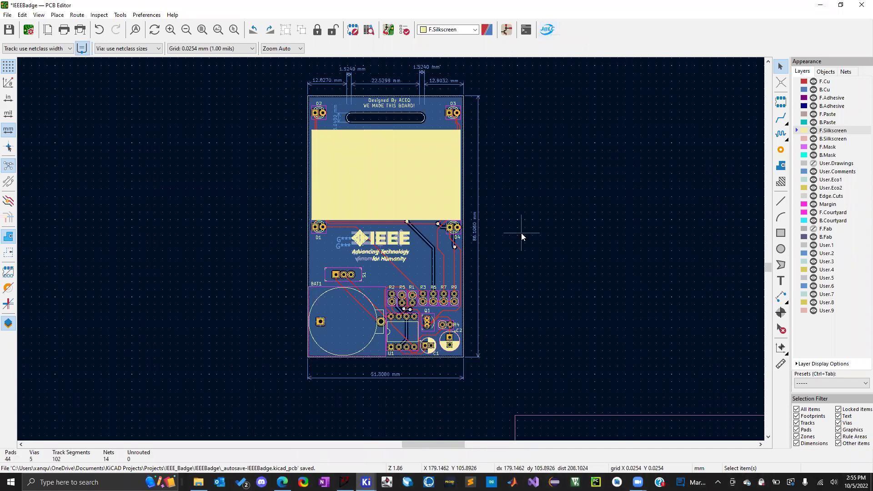
click(547, 29)
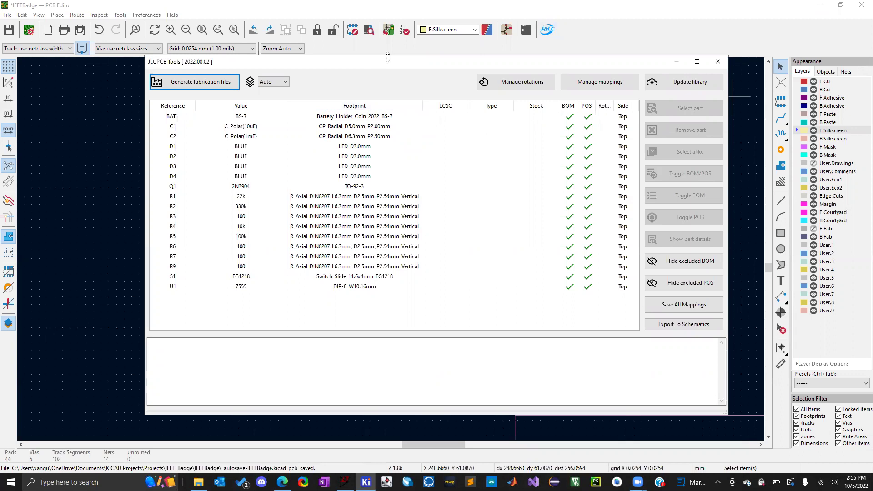
Start choosing a part for BAT1 and search the JLCPCB library for "Battery Holder" with extended parts included.
click(452, 117)
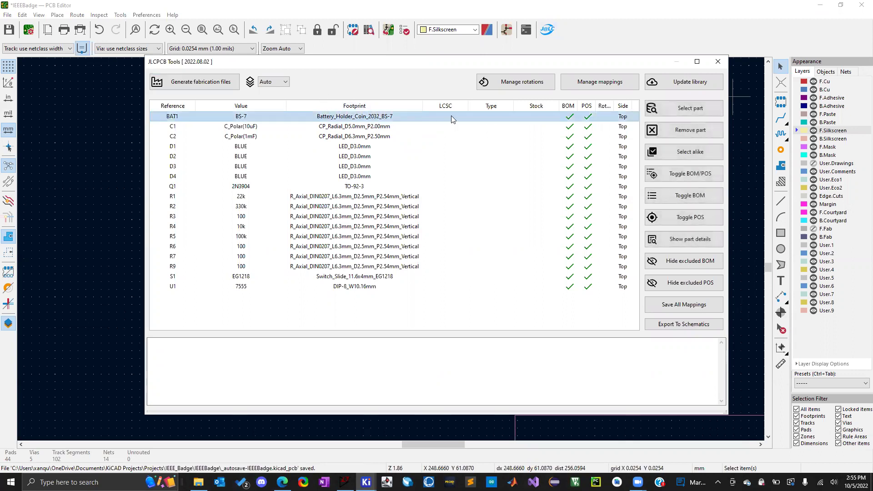
click(659, 108)
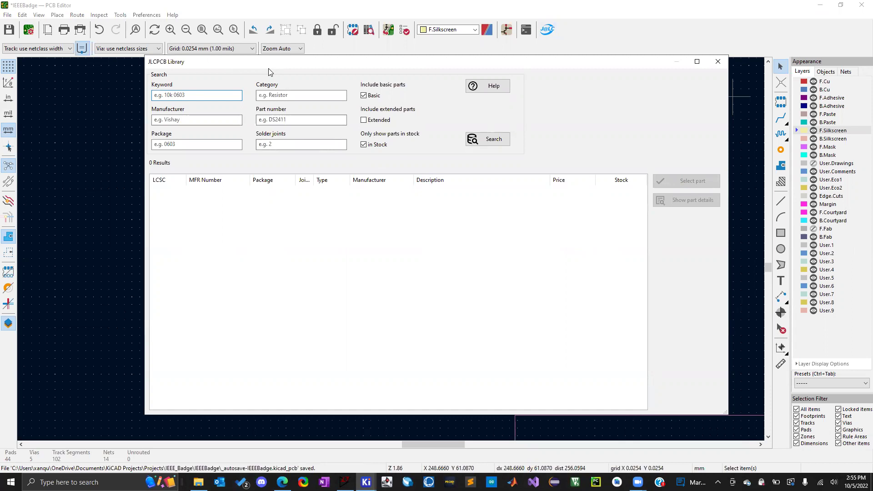
text(Ba)
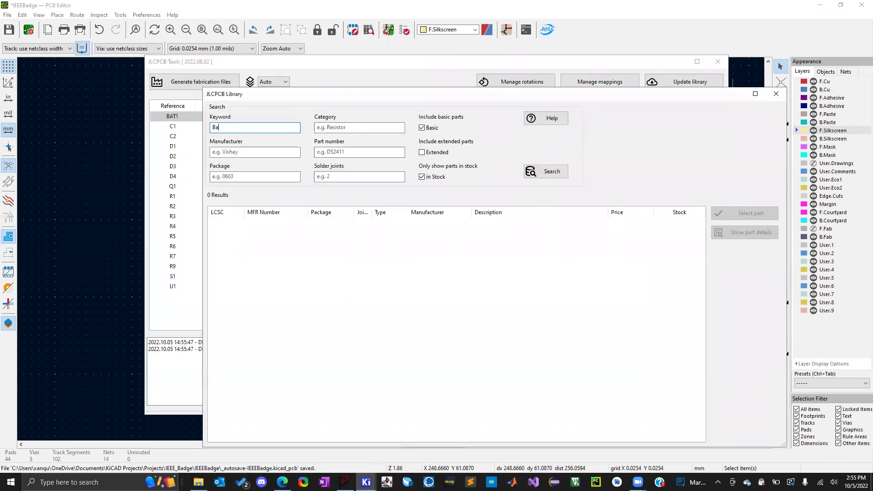
text(ttery Holder)
click(422, 153)
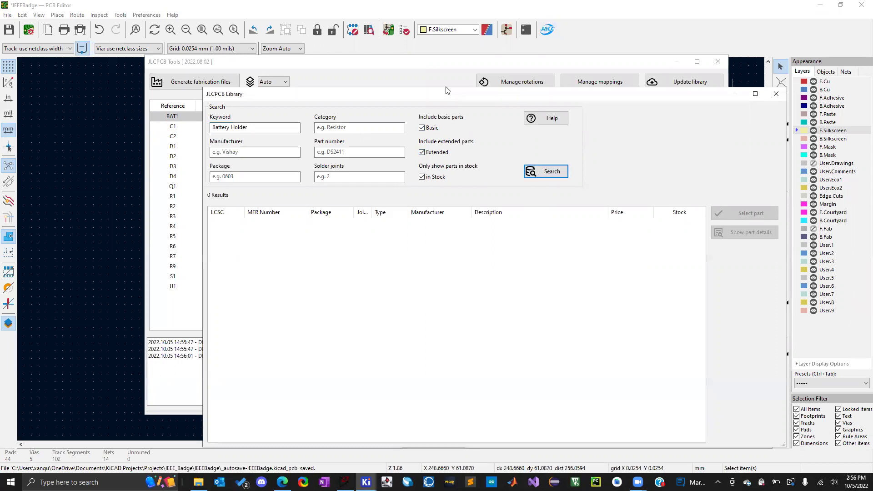
drag(447, 90, 405, 60)
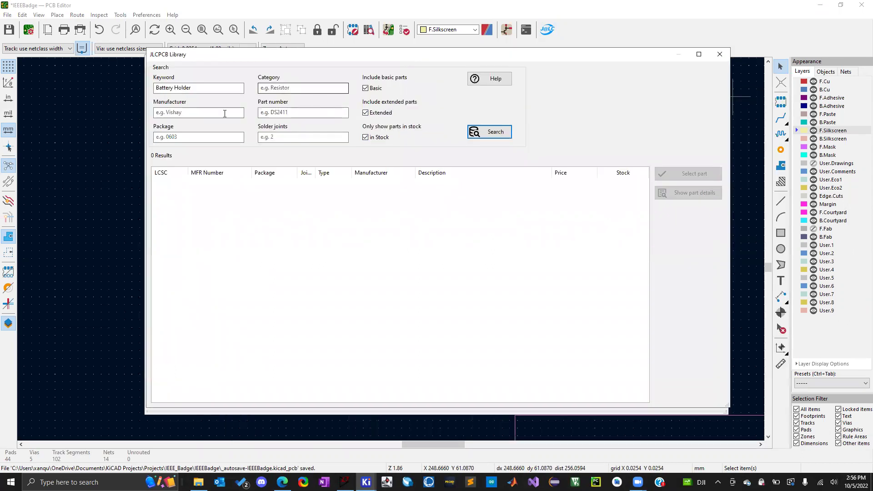
Search the JLCPCB library with the keyword "Battery" instead and select the first result, C6514.
drag(225, 92, 136, 92)
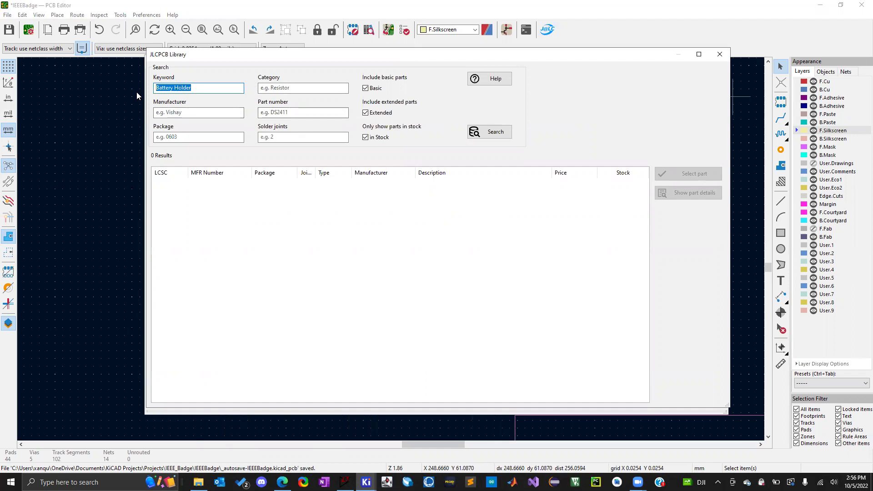
key(BackSpace)
text(Battery)
key(Return)
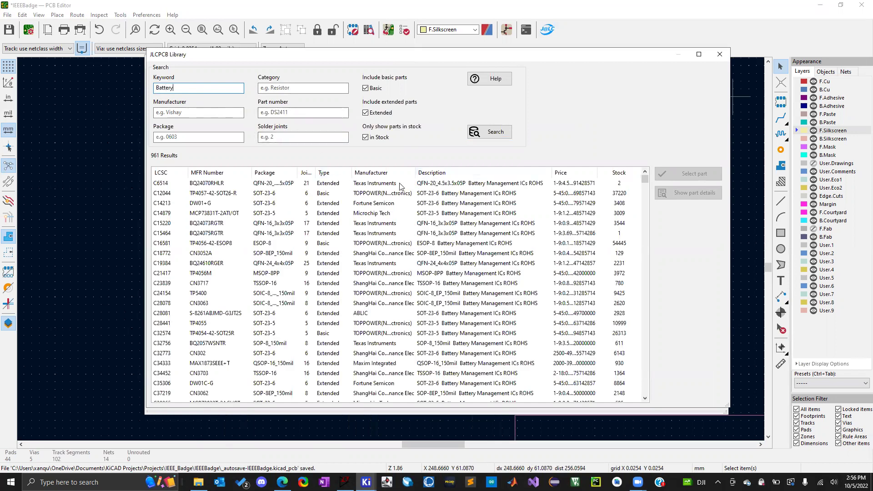
click(497, 183)
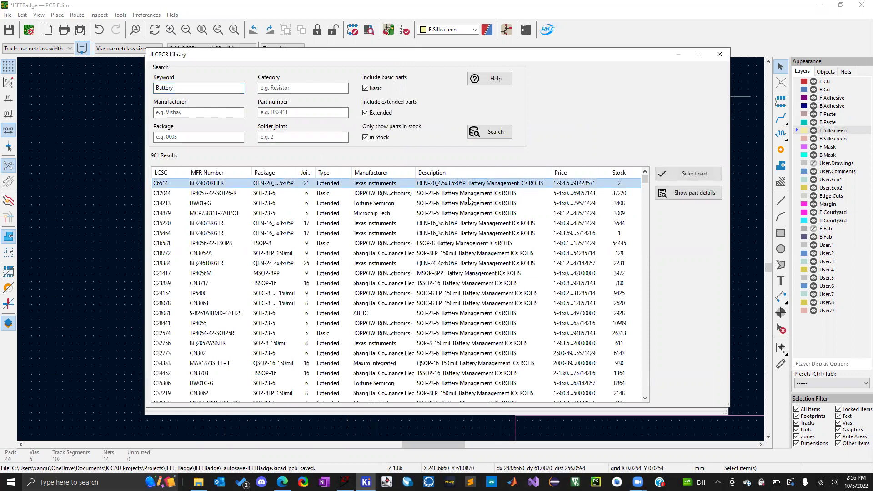
Browse the JLCPCB library results for "Battery" to look for a battery holder.
scroll(466, 234, down, 7)
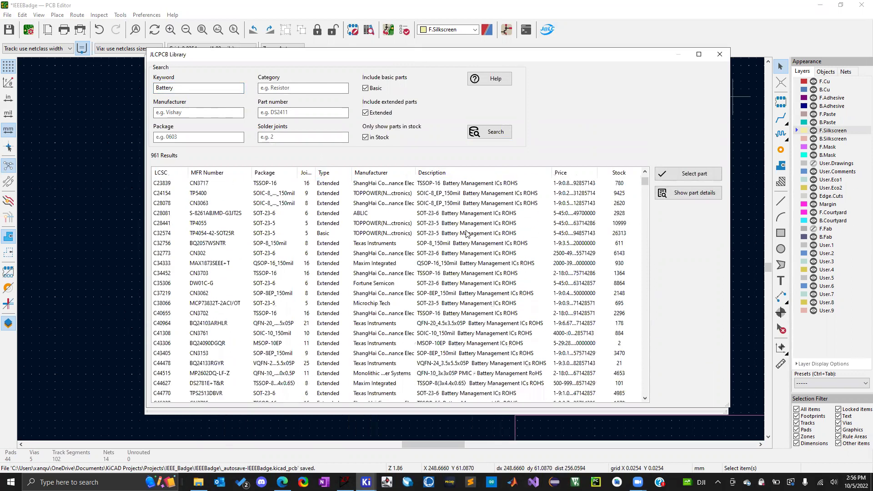
scroll(464, 338, down, 8)
scroll(465, 337, down, 10)
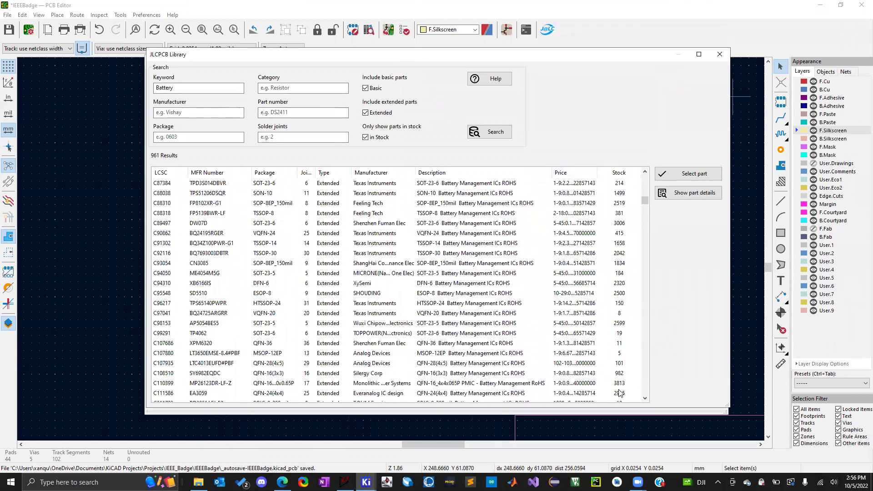
scroll(307, 343, down, 3)
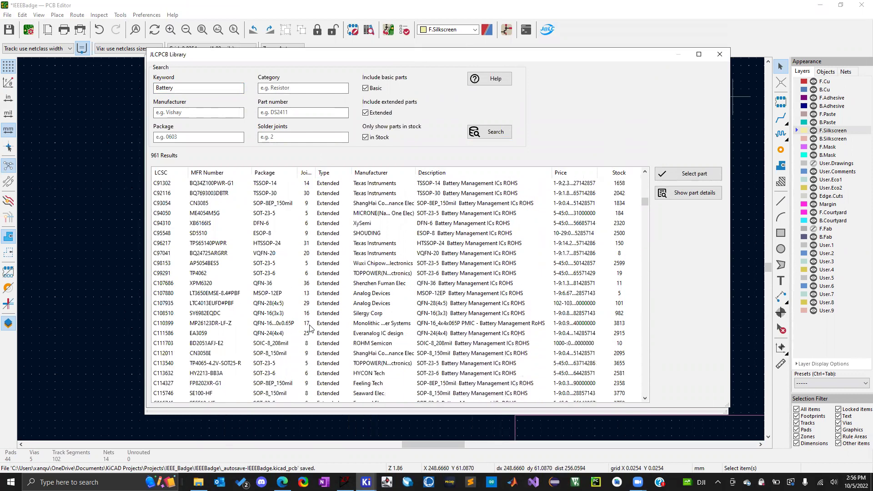
scroll(328, 219, down, 1)
scroll(328, 219, up, 5)
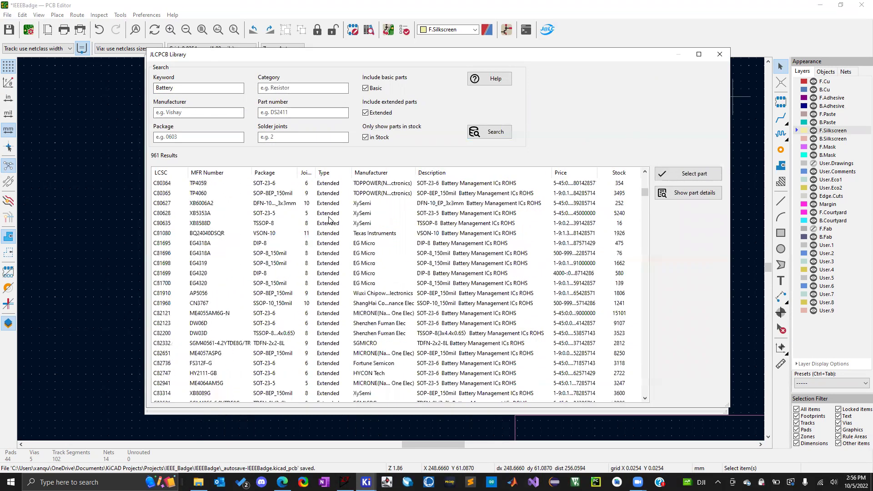
Sort the battery results by descending joint count and return to sorting by LCSC number.
click(306, 173)
scroll(307, 185, up, 4)
click(307, 173)
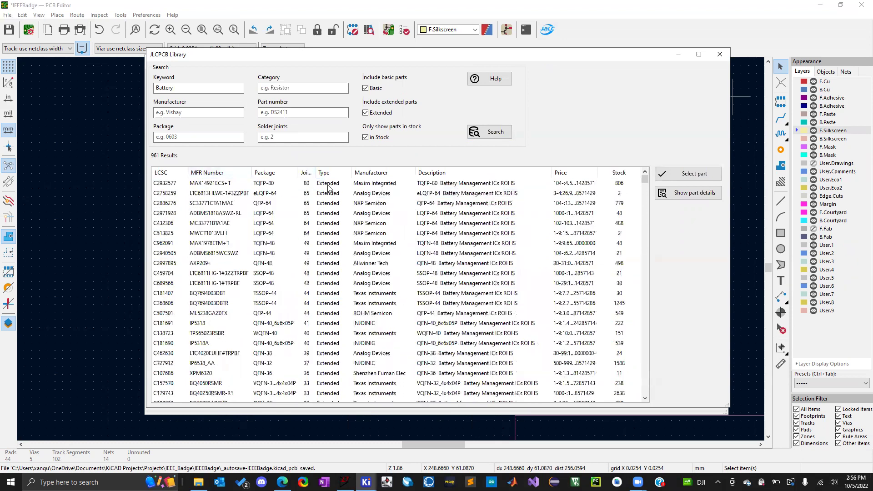
click(304, 186)
click(306, 173)
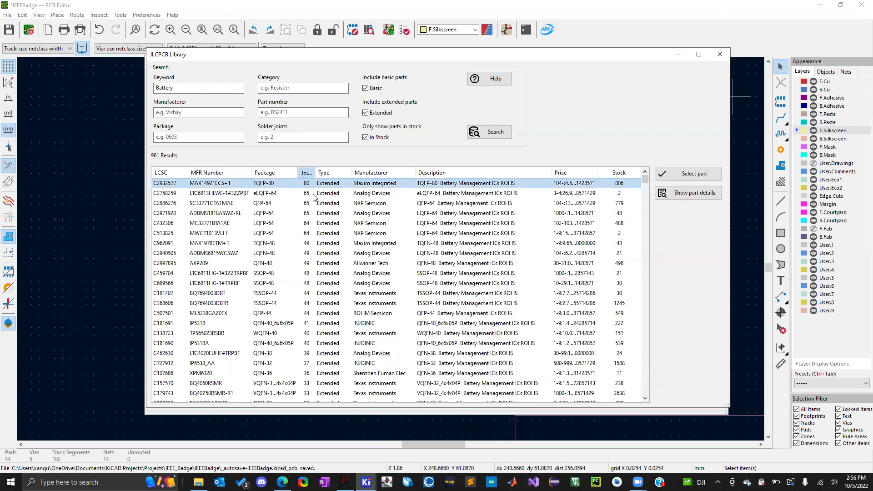
click(175, 173)
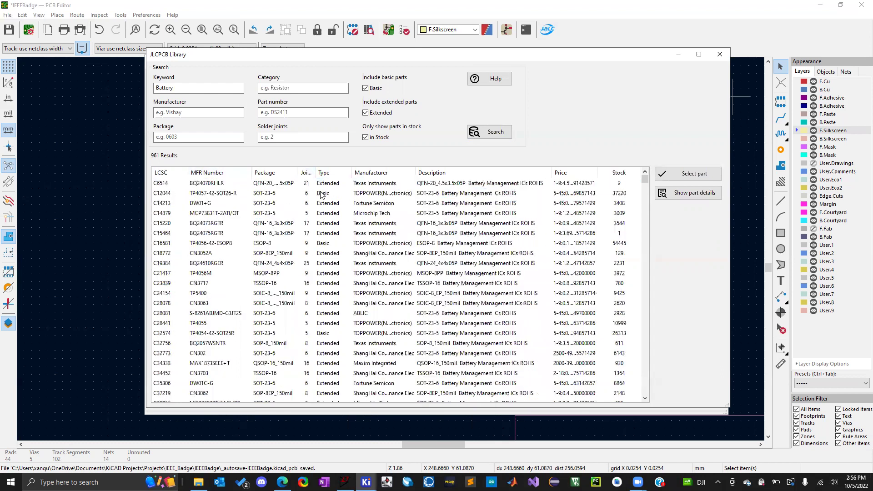
Search the JLCPCB library by the LCSC part number C6514 as keyword.
click(307, 186)
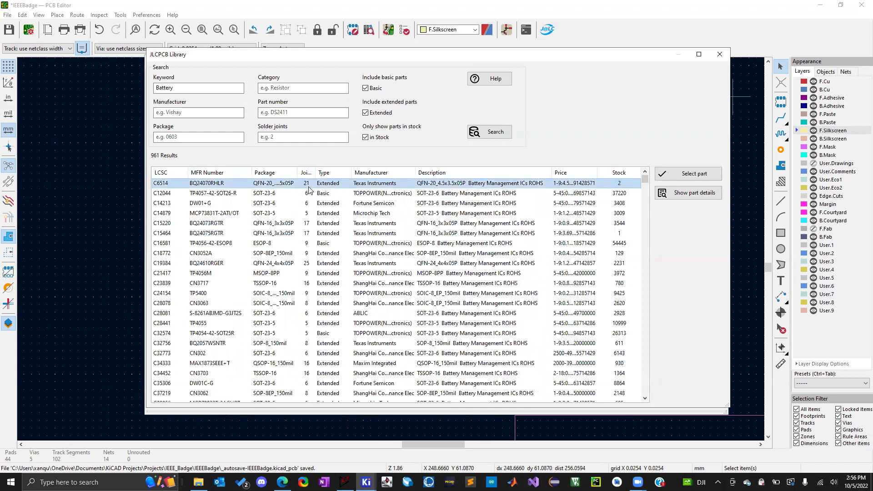
click(309, 195)
click(161, 182)
double_click(170, 87)
text(C6514)
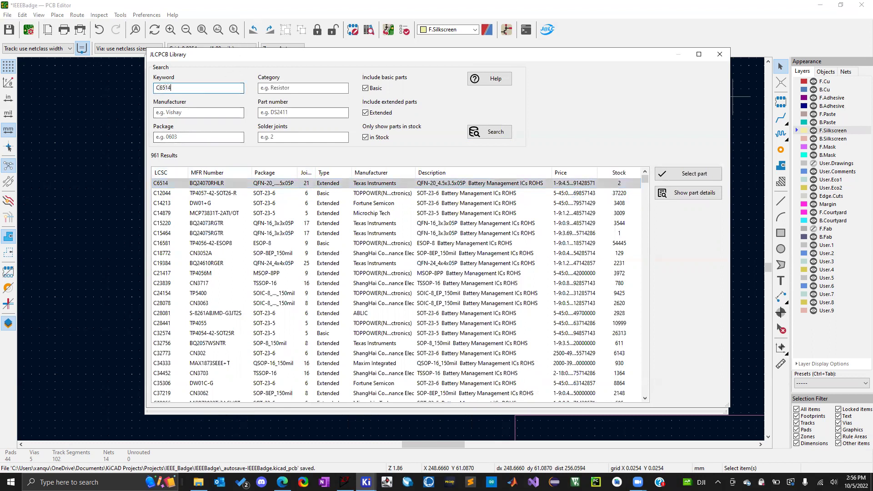
key(Return)
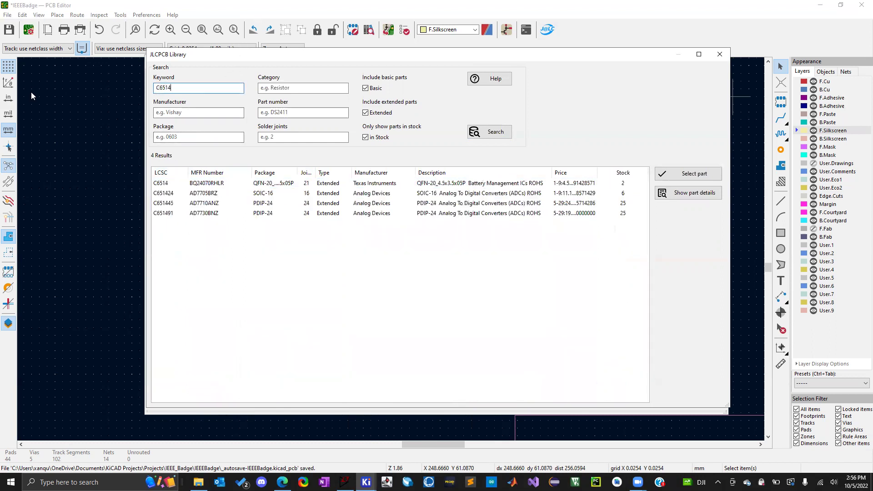
Look through the C6514 search results and close the part library without assigning a part.
click(175, 187)
click(175, 195)
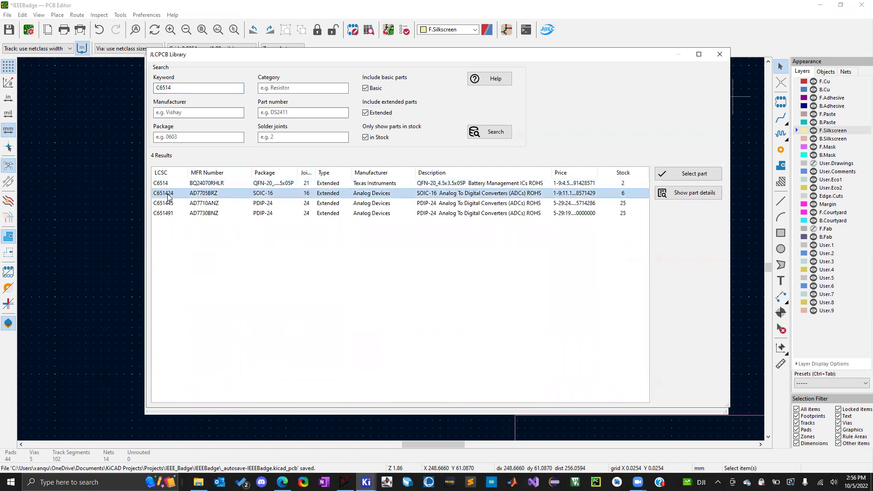
click(171, 203)
click(173, 213)
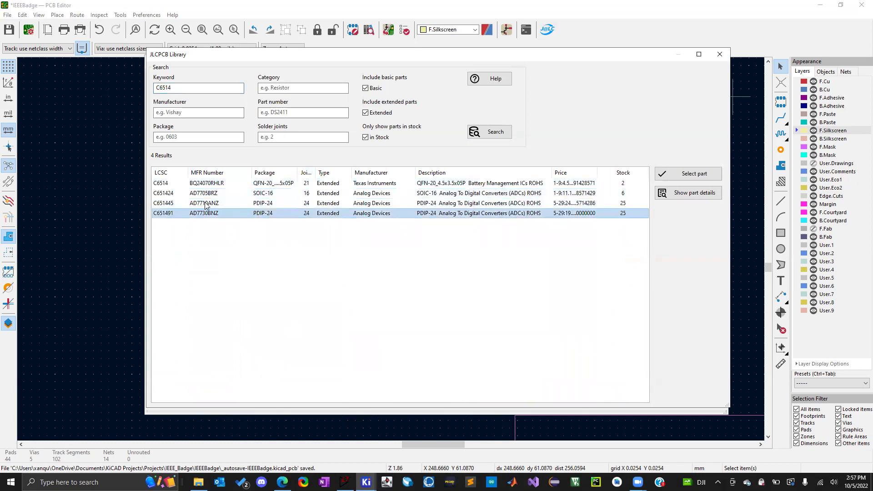
click(172, 183)
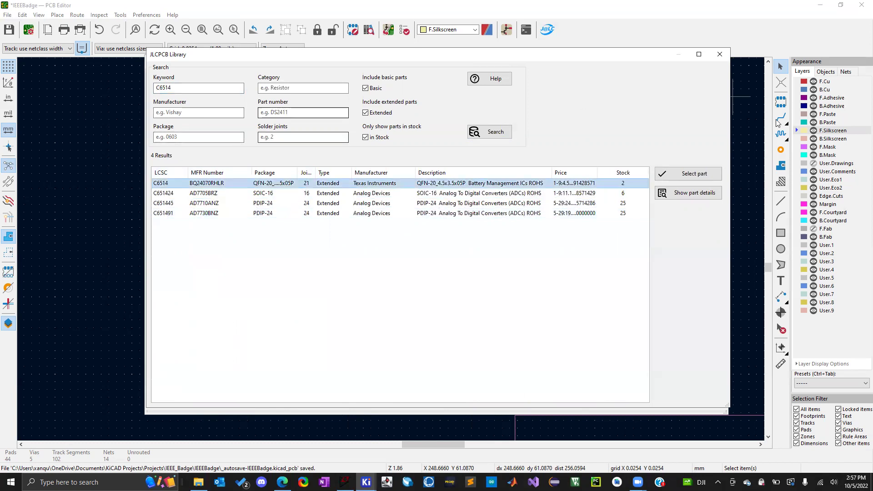
click(719, 54)
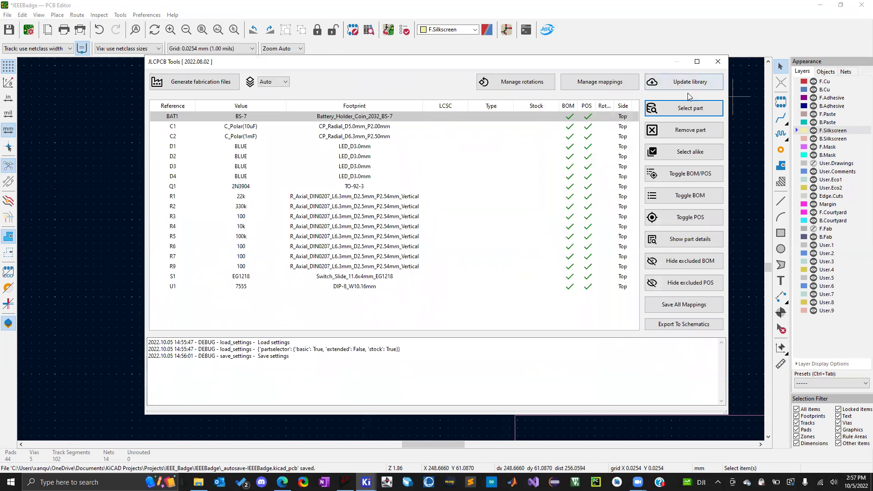
Reopen part selection for BAT1, search the library for "C6914" and examine the first results, such as SN7406DR.
click(690, 108)
text(C69141)
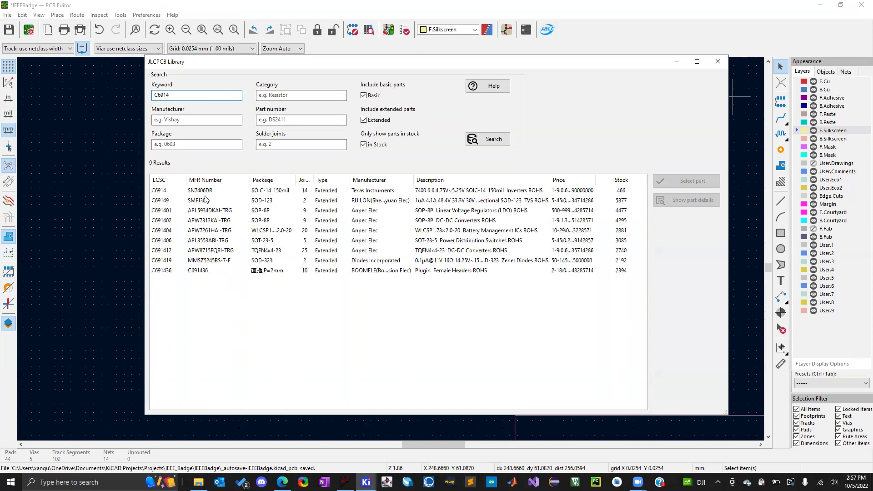
click(206, 191)
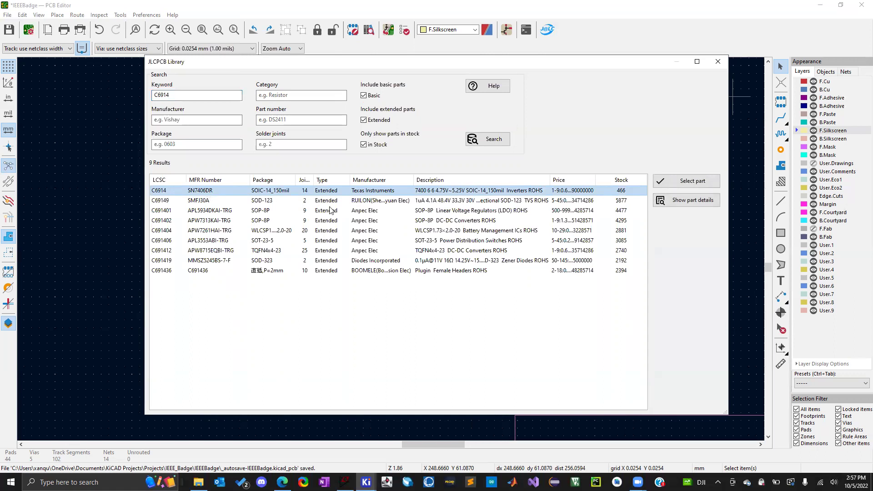
click(267, 204)
click(221, 191)
Compare the stock of the C6914 search results and close the part library without assigning a part.
click(622, 200)
click(622, 212)
click(622, 221)
click(622, 231)
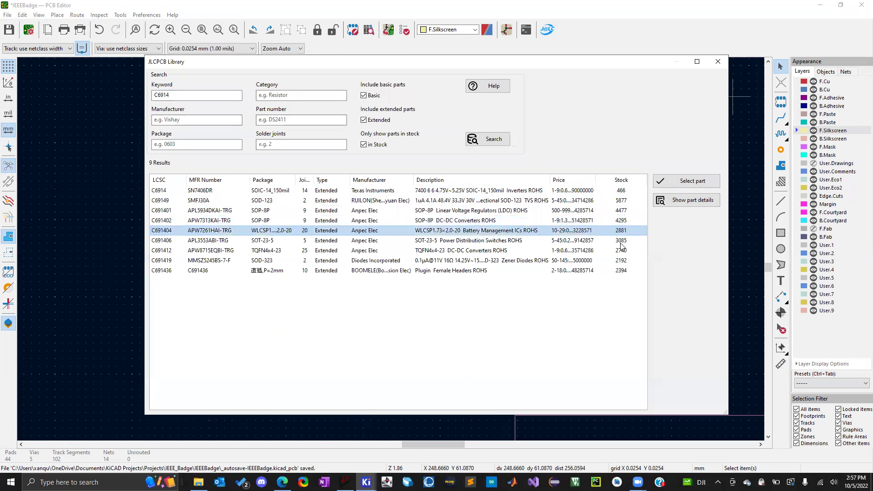
click(620, 241)
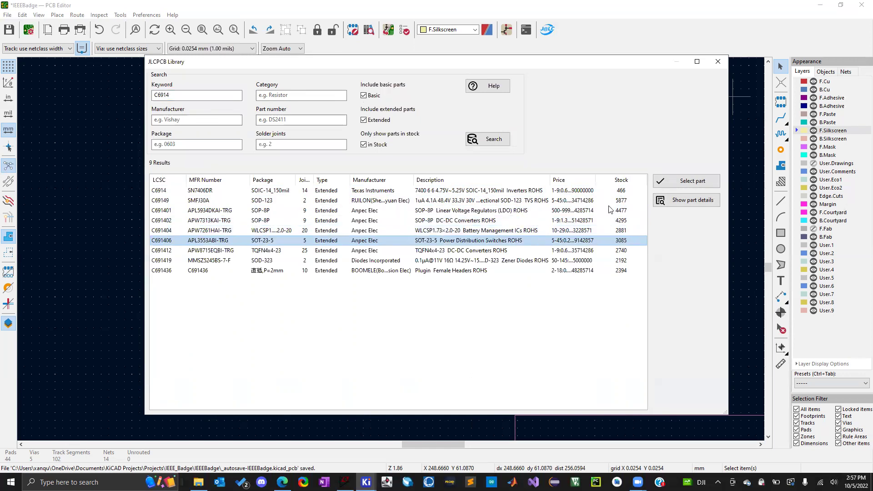
click(623, 192)
click(622, 201)
click(619, 221)
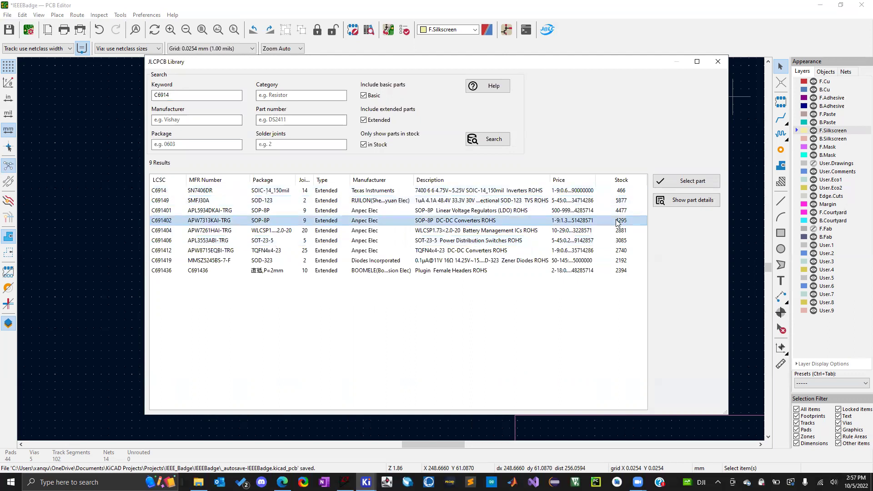
click(719, 65)
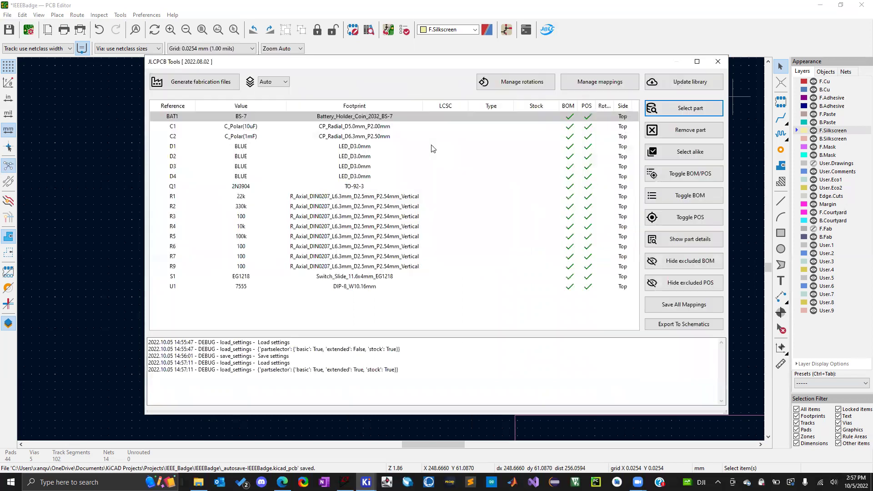
Check the layer choices for fabrication file generation, keep Auto and close the JLCPCB Tools window.
click(285, 81)
click(298, 75)
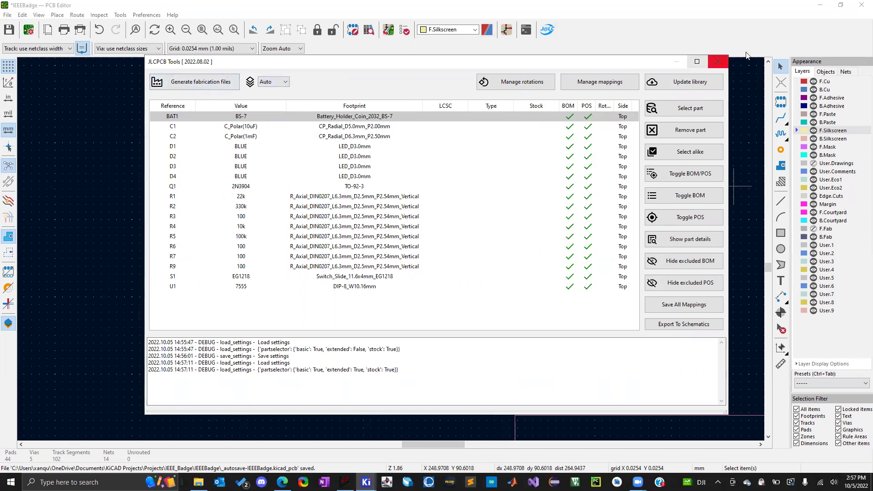
click(718, 61)
Switch to File Explorer and check the BOM and POS files in the project's jlcpcb assembly folder.
key(alt+Tab)
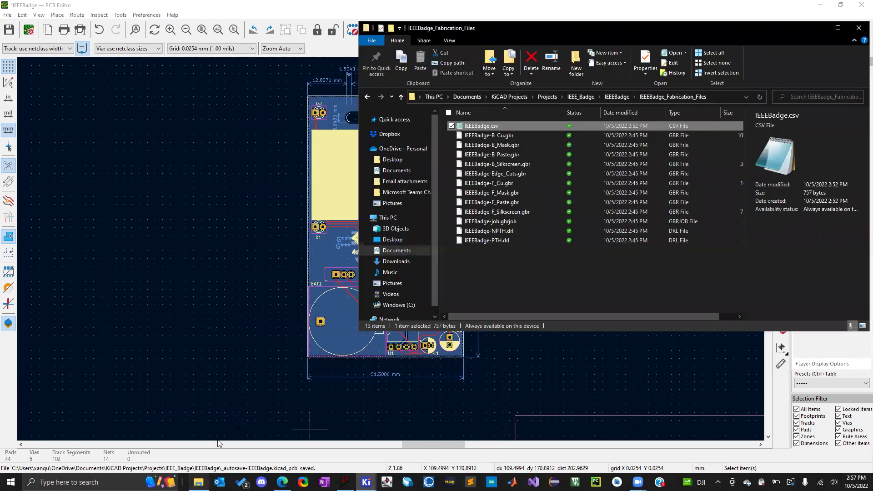
click(401, 96)
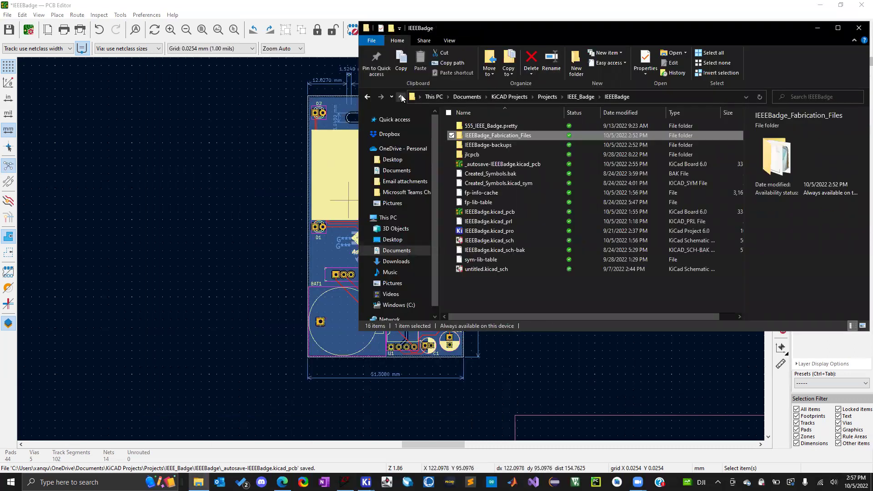
click(476, 154)
double_click(477, 154)
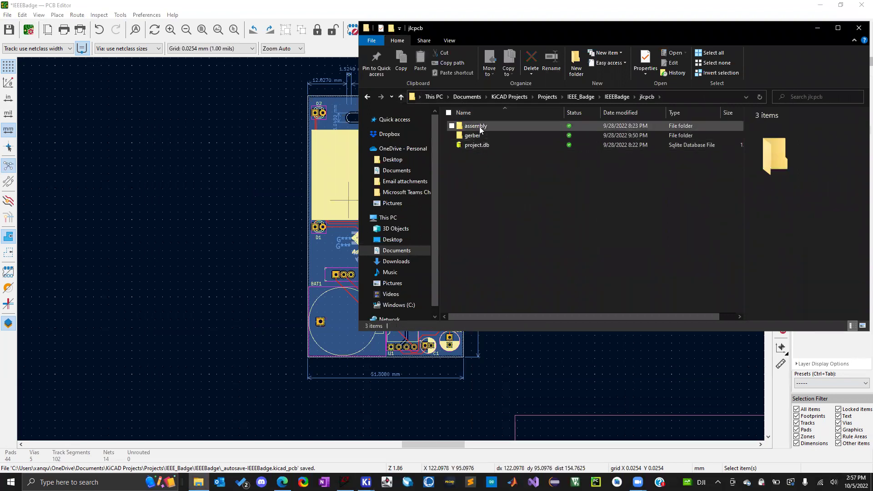
double_click(479, 126)
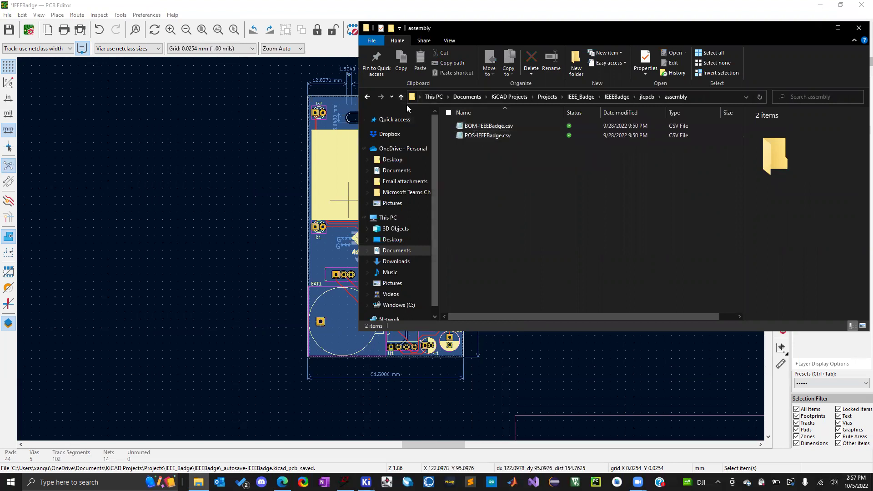
click(401, 98)
Check GERBER-IEEEBadge.zip in the gerber folder and project.db in the jlcpcb folder, and close File Explorer.
double_click(473, 136)
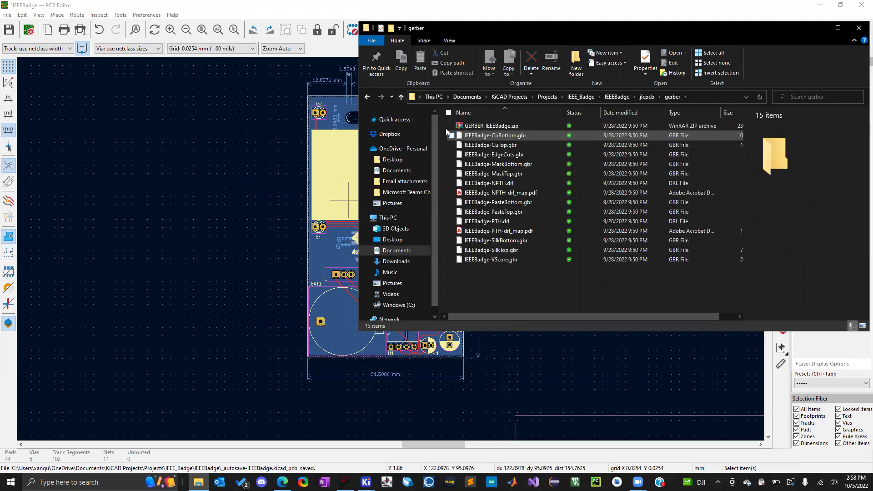
click(485, 127)
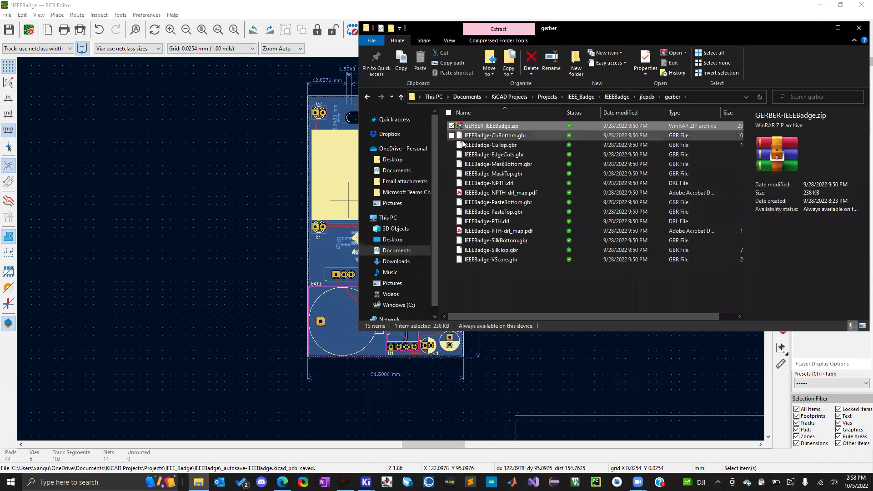
click(401, 97)
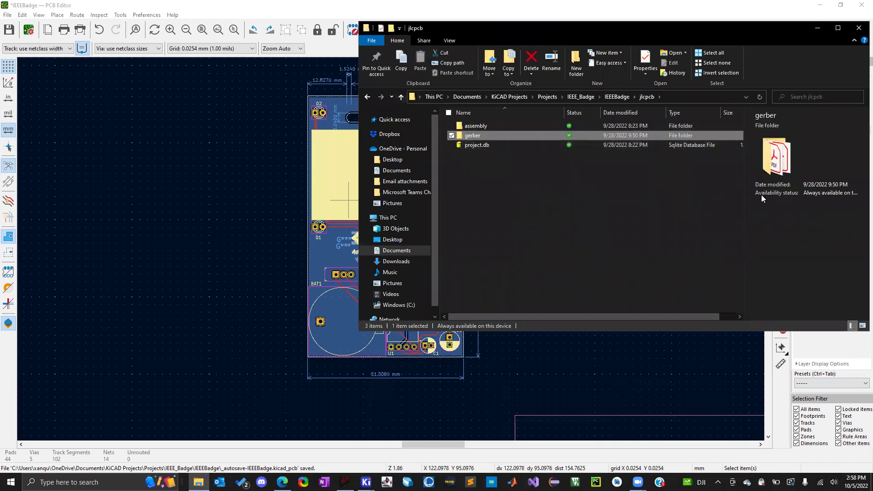
click(660, 148)
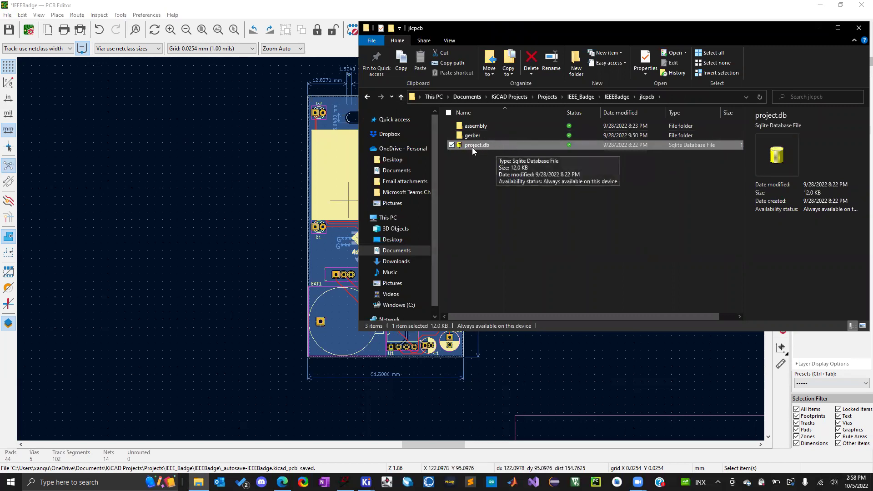
click(859, 27)
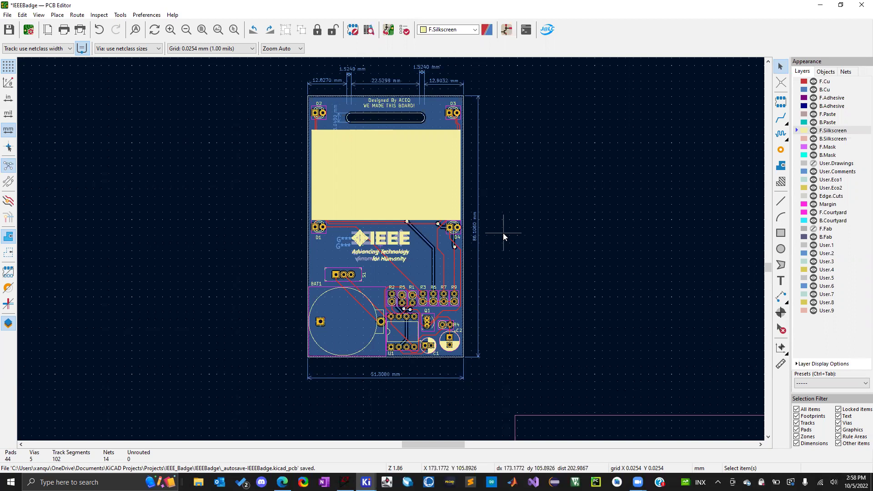
Save the IEEEBadge board, close the PCB and Schematic Editors and return to the KiCad project window.
key(ctrl+s)
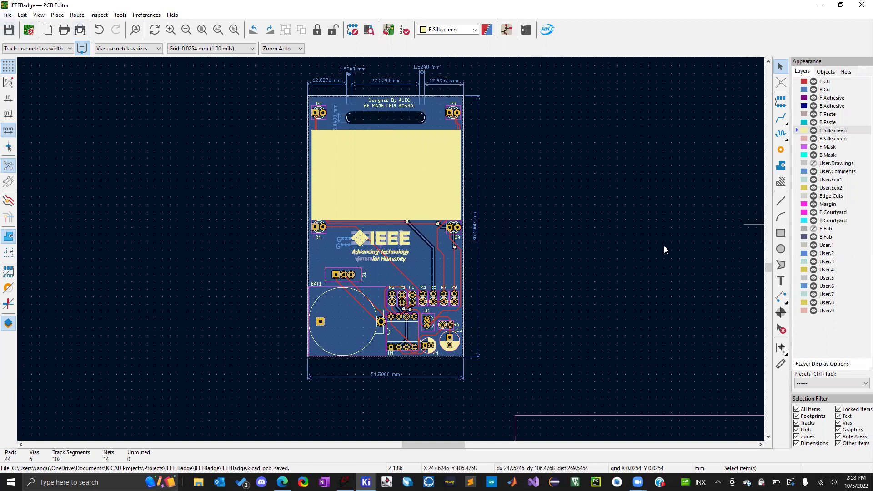
click(860, 5)
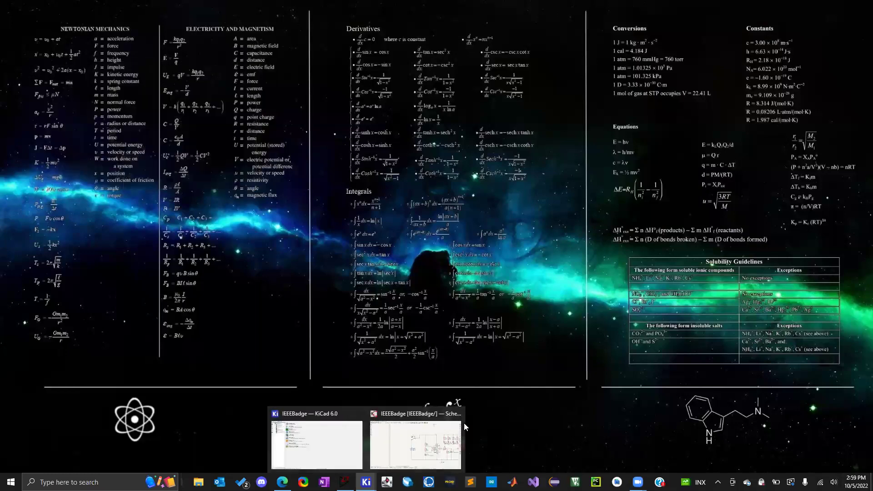
click(454, 413)
click(365, 443)
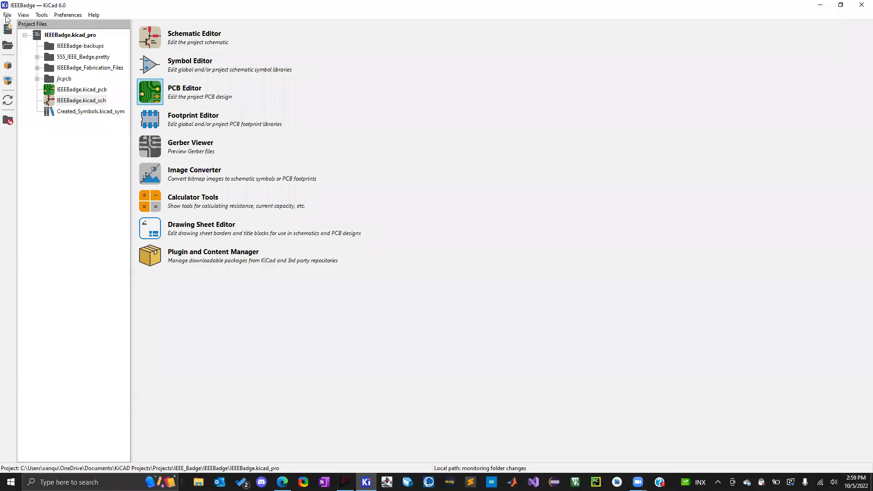
Open the existing ESP32Dev_Kit project from the IEEE_ESP32Dev_Kit folder inside the KiCAD Projects > Projects directory.
click(7, 14)
click(37, 60)
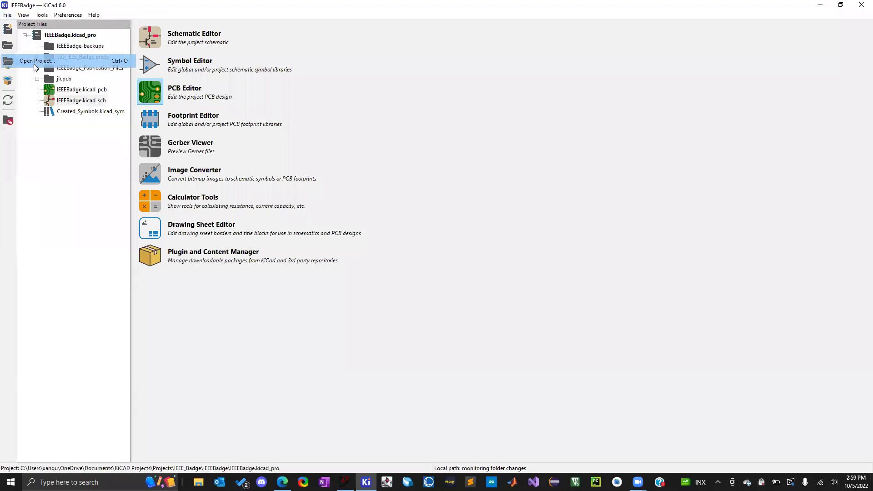
click(45, 42)
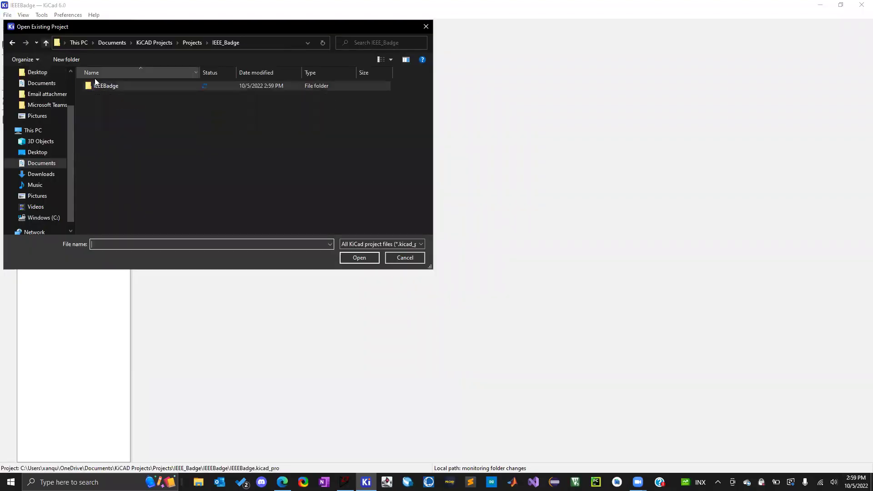
click(45, 43)
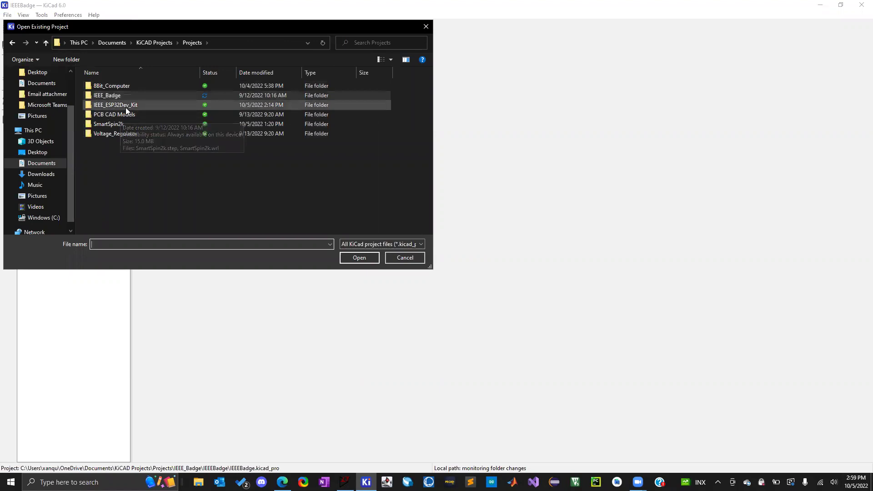
double_click(125, 107)
double_click(121, 96)
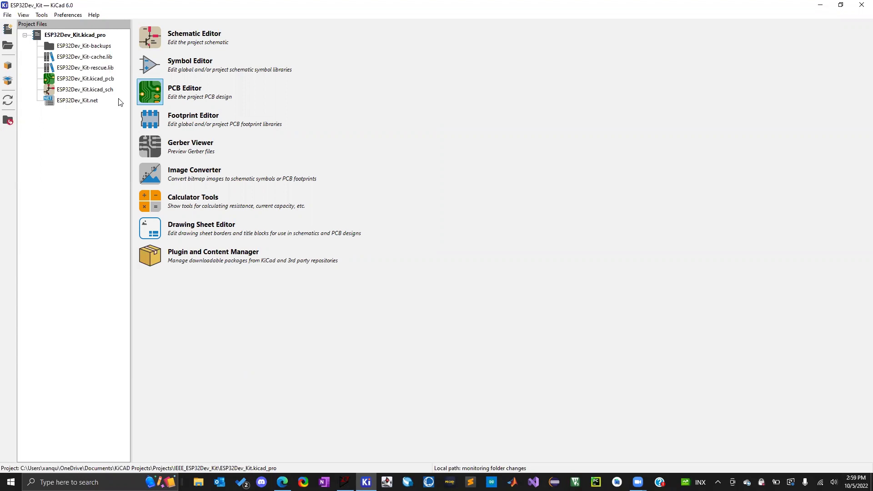
Open the ESP32Dev_Kit.kicad_sch schematic and look over its USB-UART, ESP32 module, power supply, switch button and connector blocks.
click(74, 80)
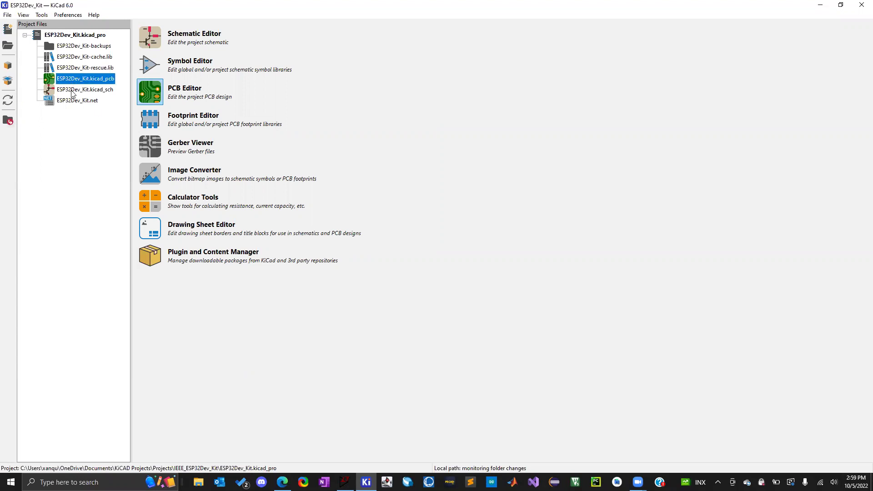
double_click(72, 91)
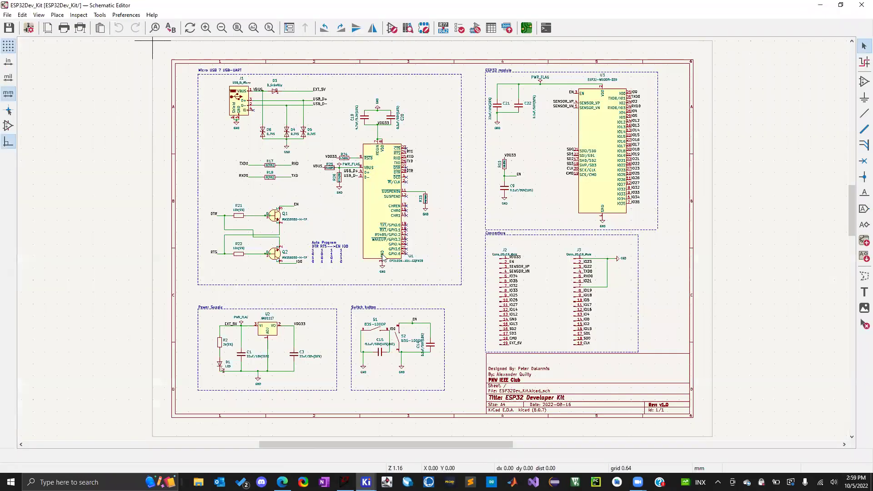
scroll(477, 228, down, 1)
scroll(433, 241, up, 2)
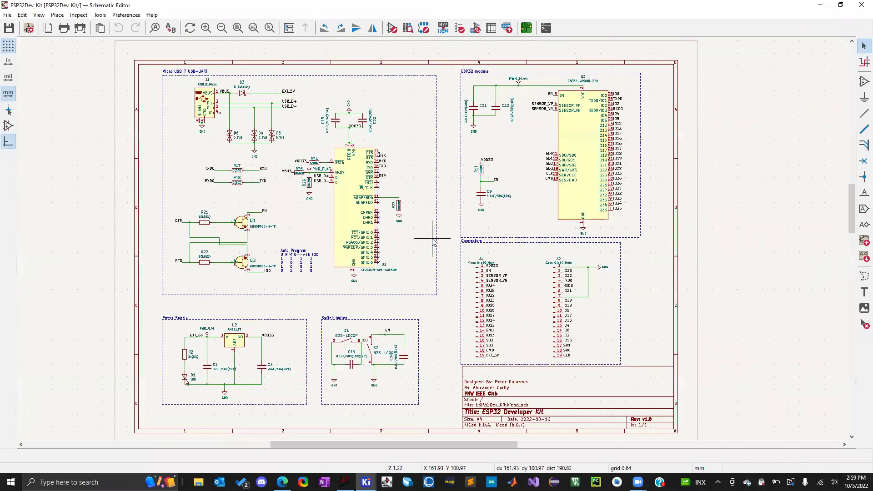
scroll(433, 241, up, 1)
scroll(432, 241, down, 1)
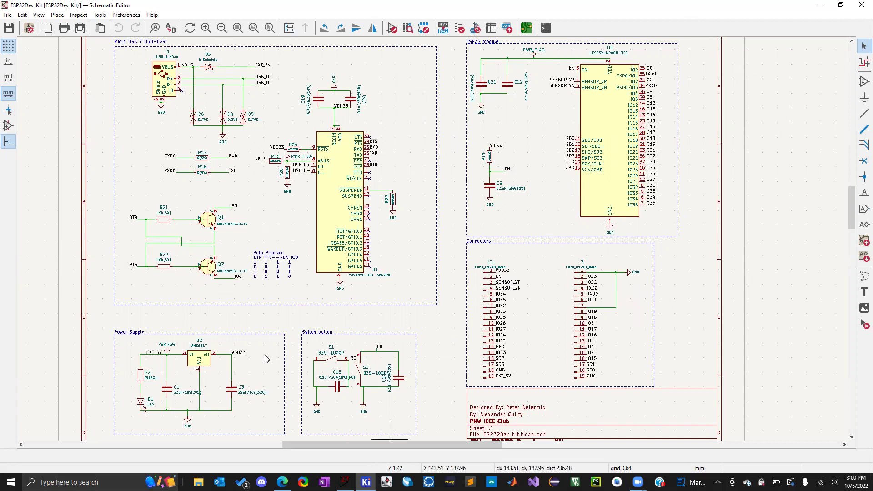
Return to the project window, open the ESP32Dev_Kit.kicad_pcb board and view its whole layout with the outline dimensions.
key(alt+Tab)
double_click(71, 79)
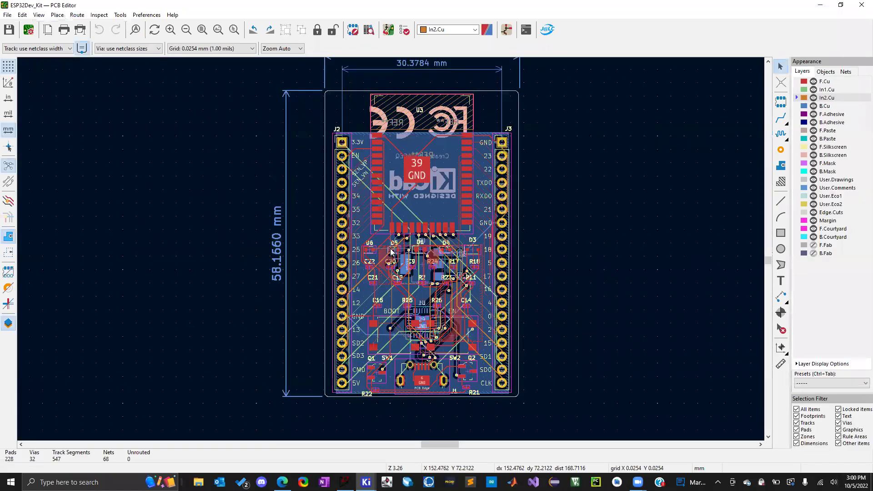
scroll(391, 251, down, 1)
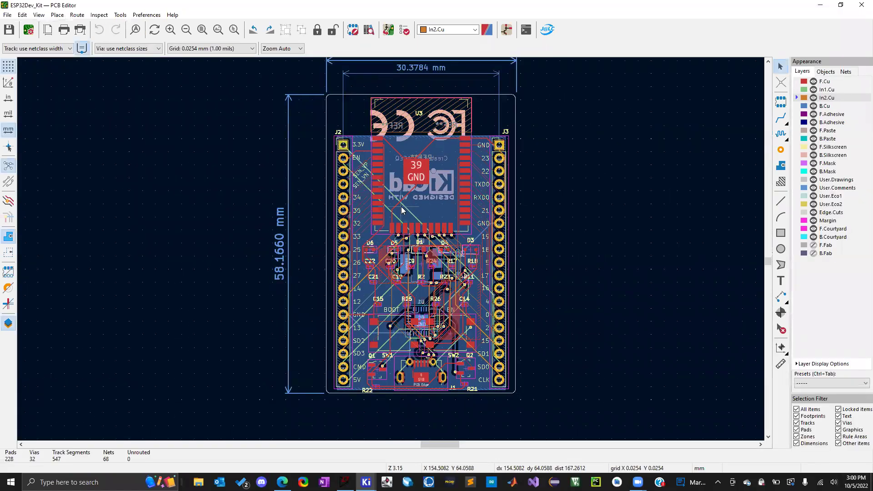
scroll(402, 210, down, 1)
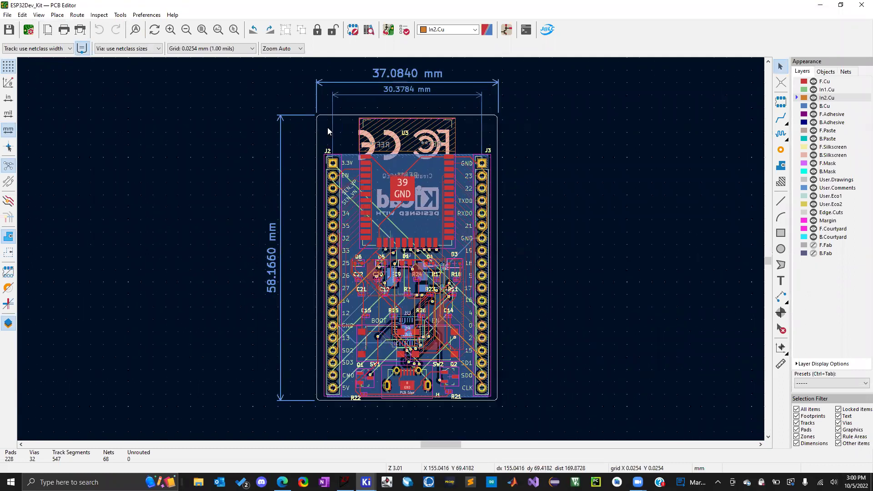